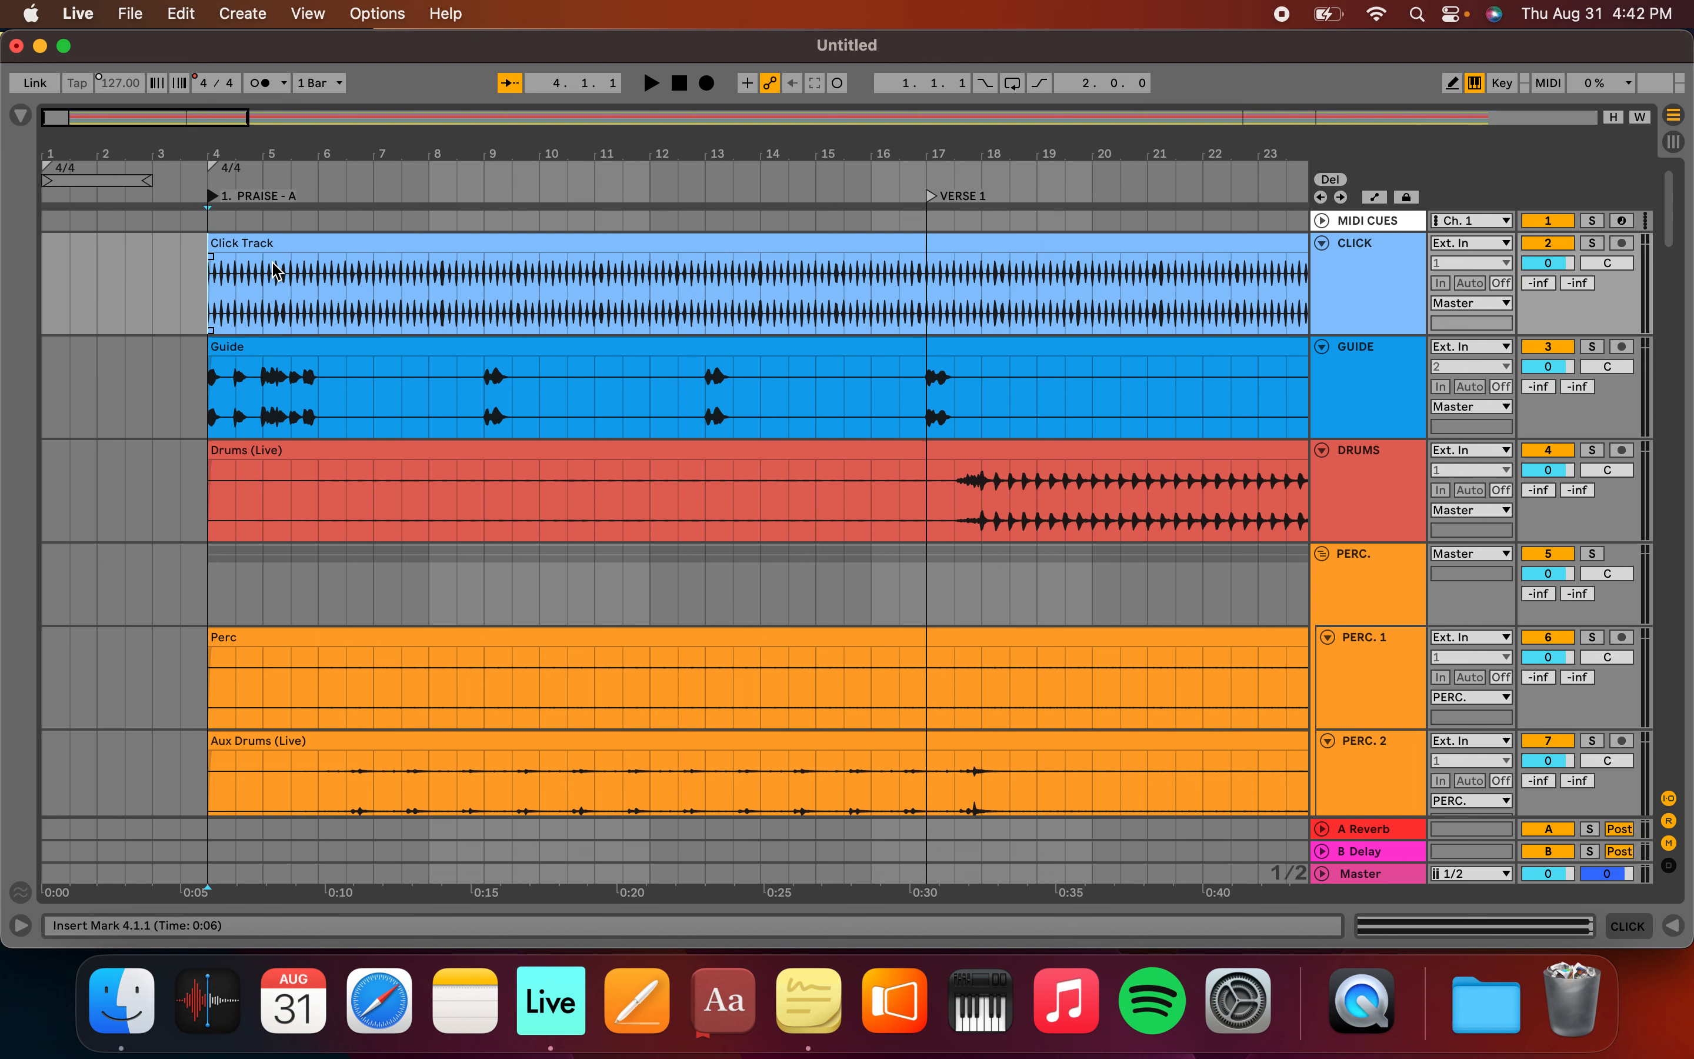
Play the song from the opening section and jump playback to the VERSE 1 marker
{"action": "left_click", "coordinate": [478, 184]}
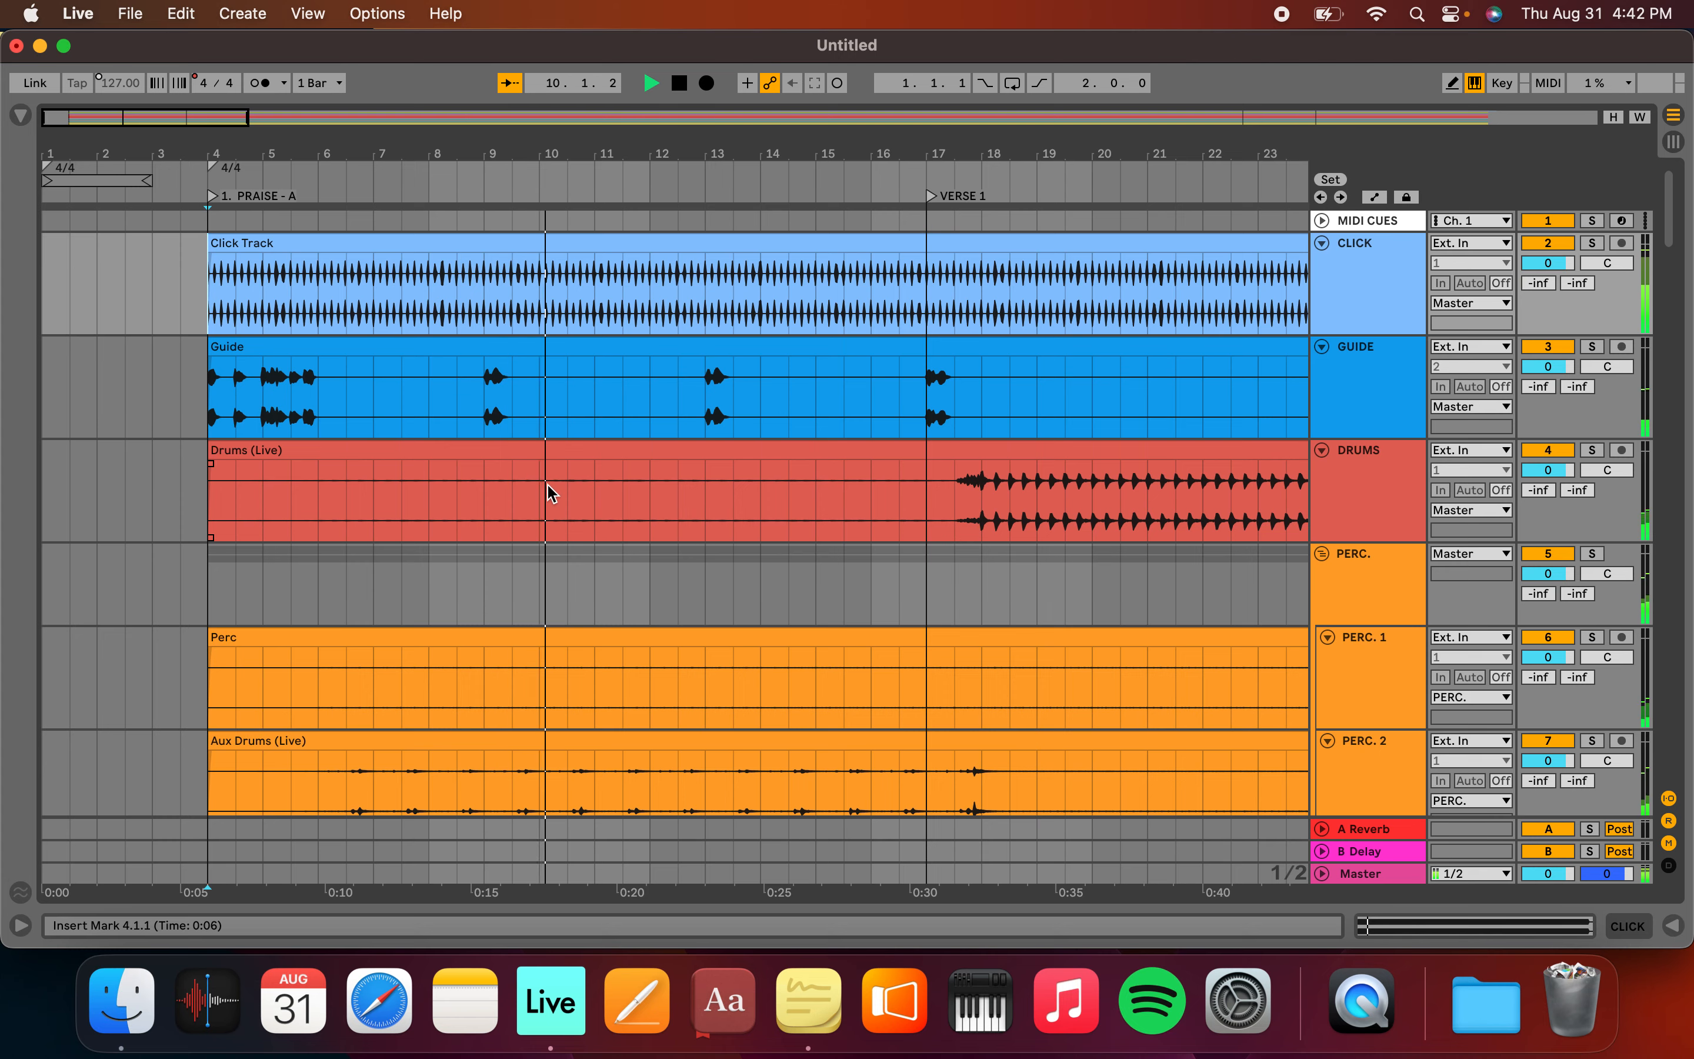
{"action": "scroll", "coordinate": [491, 452], "scroll_direction": "down", "scroll_amount": 5}
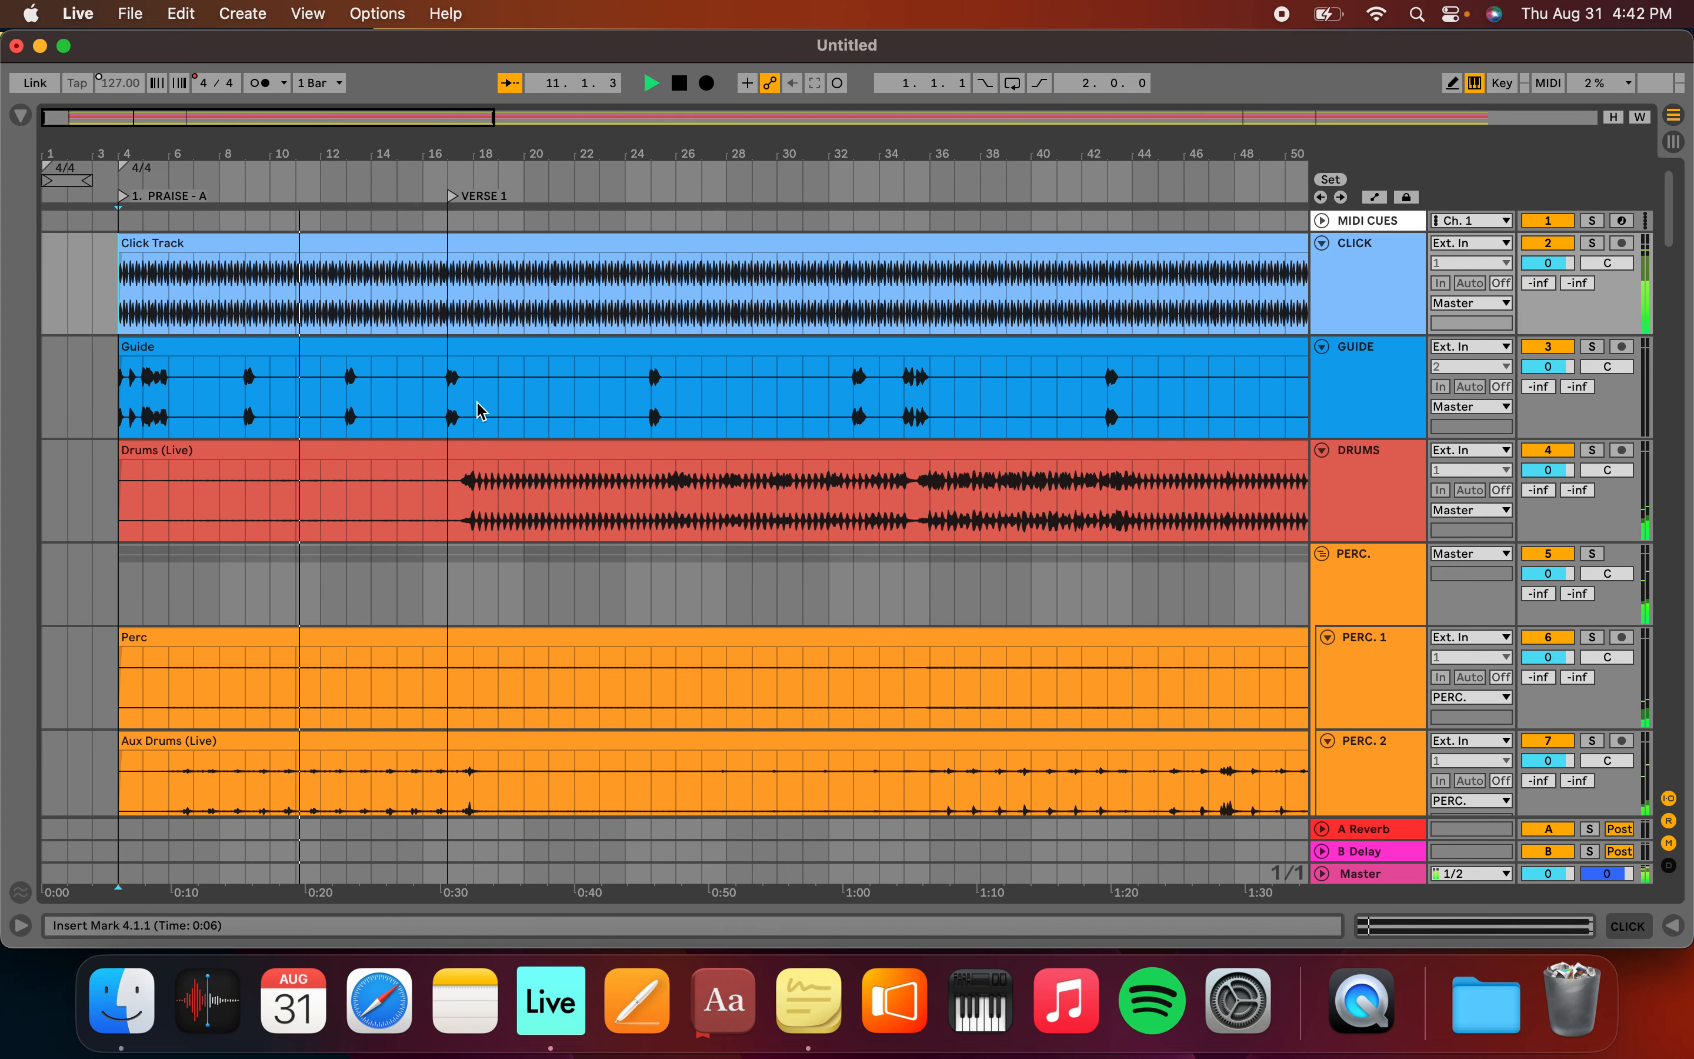
{"action": "scroll", "coordinate": [478, 411], "scroll_direction": "up", "scroll_amount": 5}
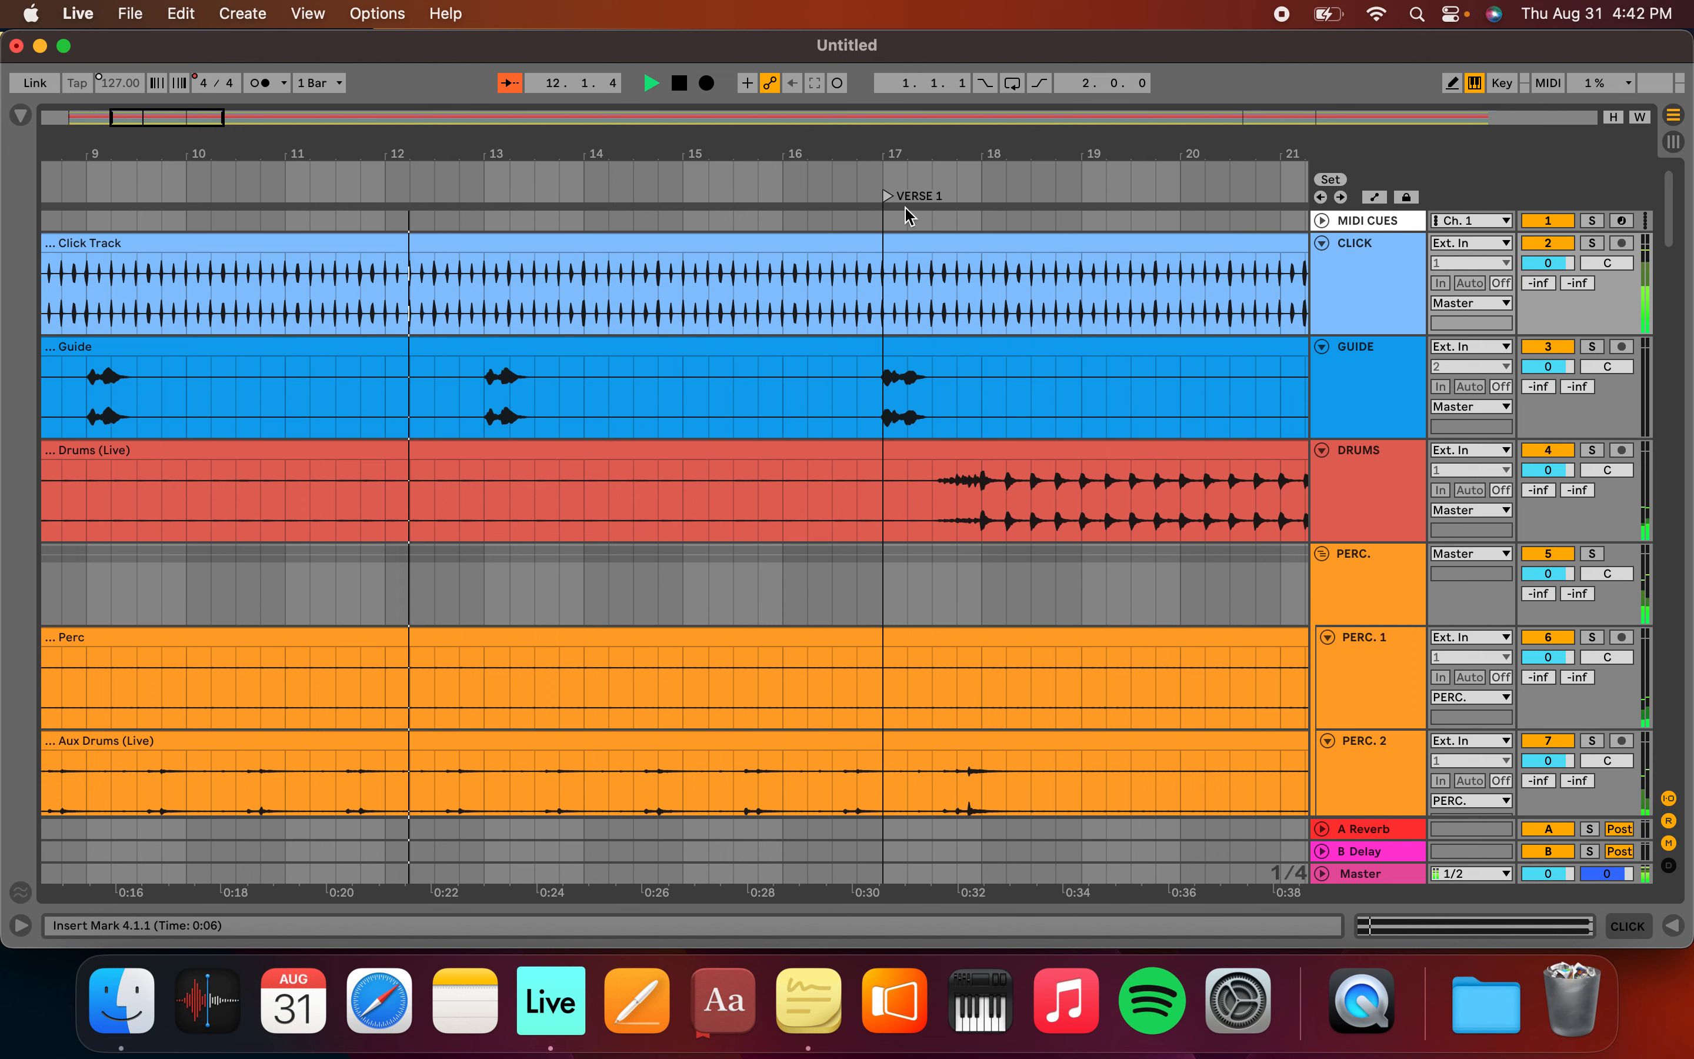
{"action": "left_click", "coordinate": [889, 200]}
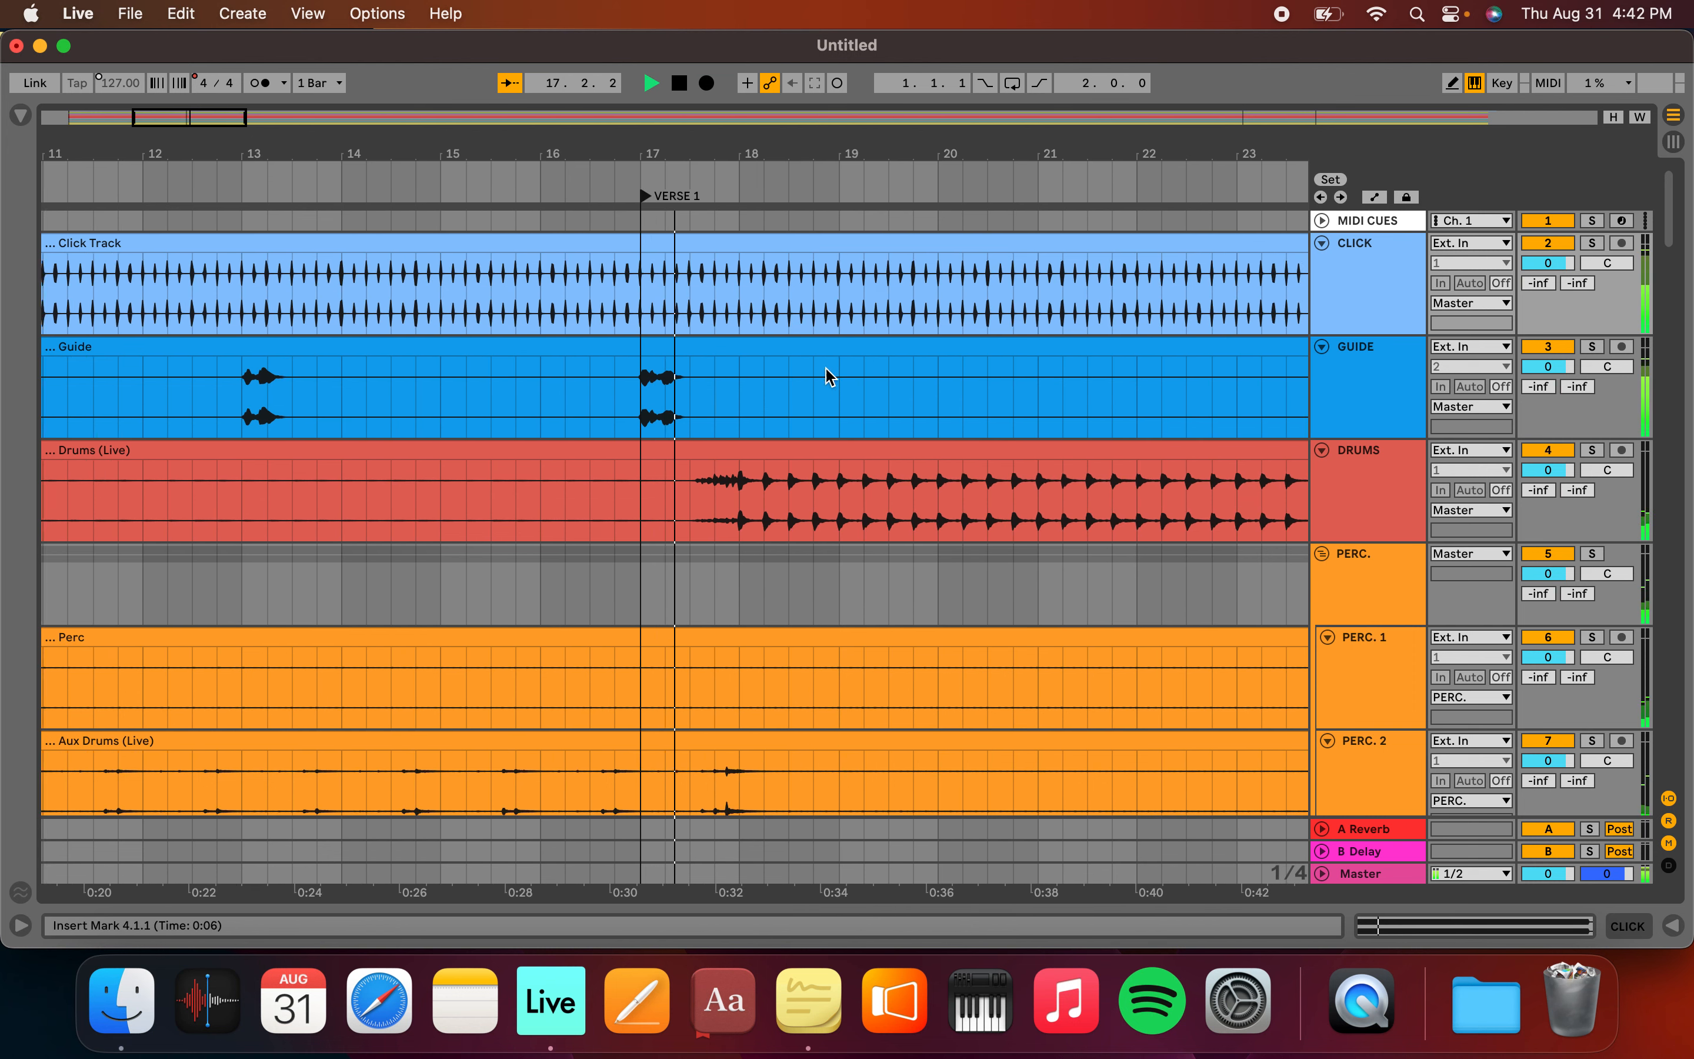
{"action": "scroll", "coordinate": [825, 378], "scroll_direction": "down", "scroll_amount": 5}
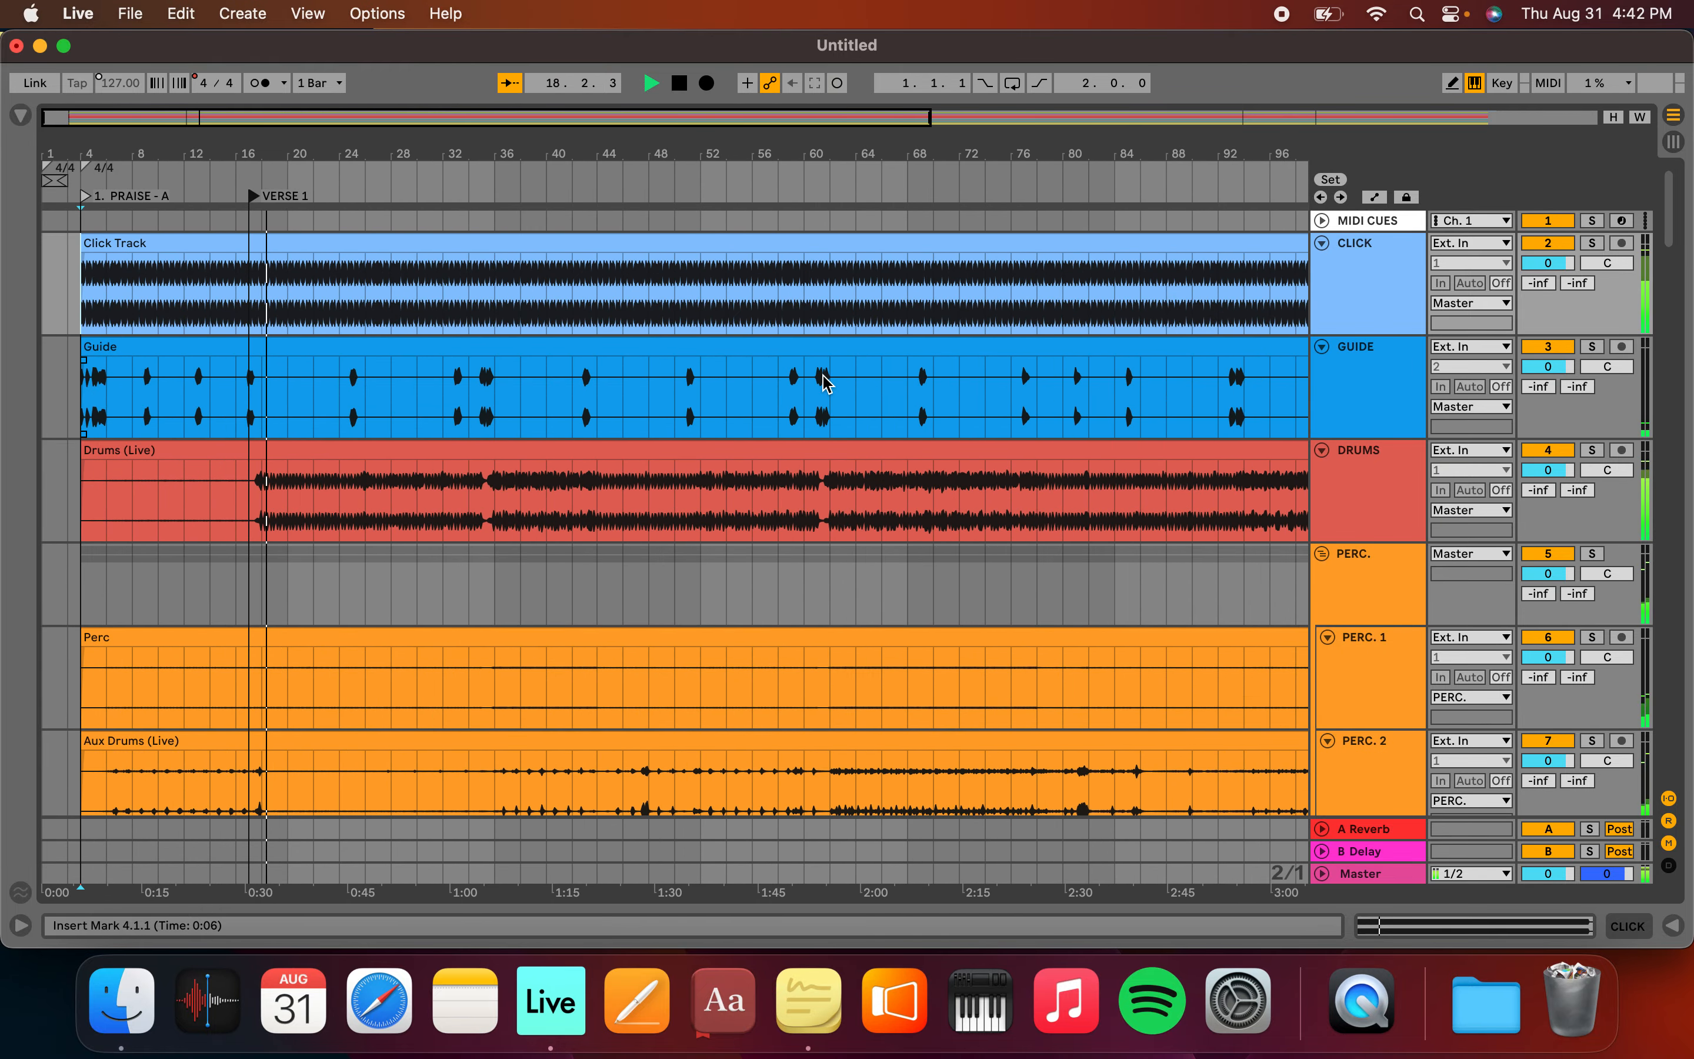
Play the song from the OUTRO marker and examine the section leading to the ENDING marker
{"action": "scroll", "coordinate": [590, 391], "scroll_direction": "right", "scroll_amount": 10}
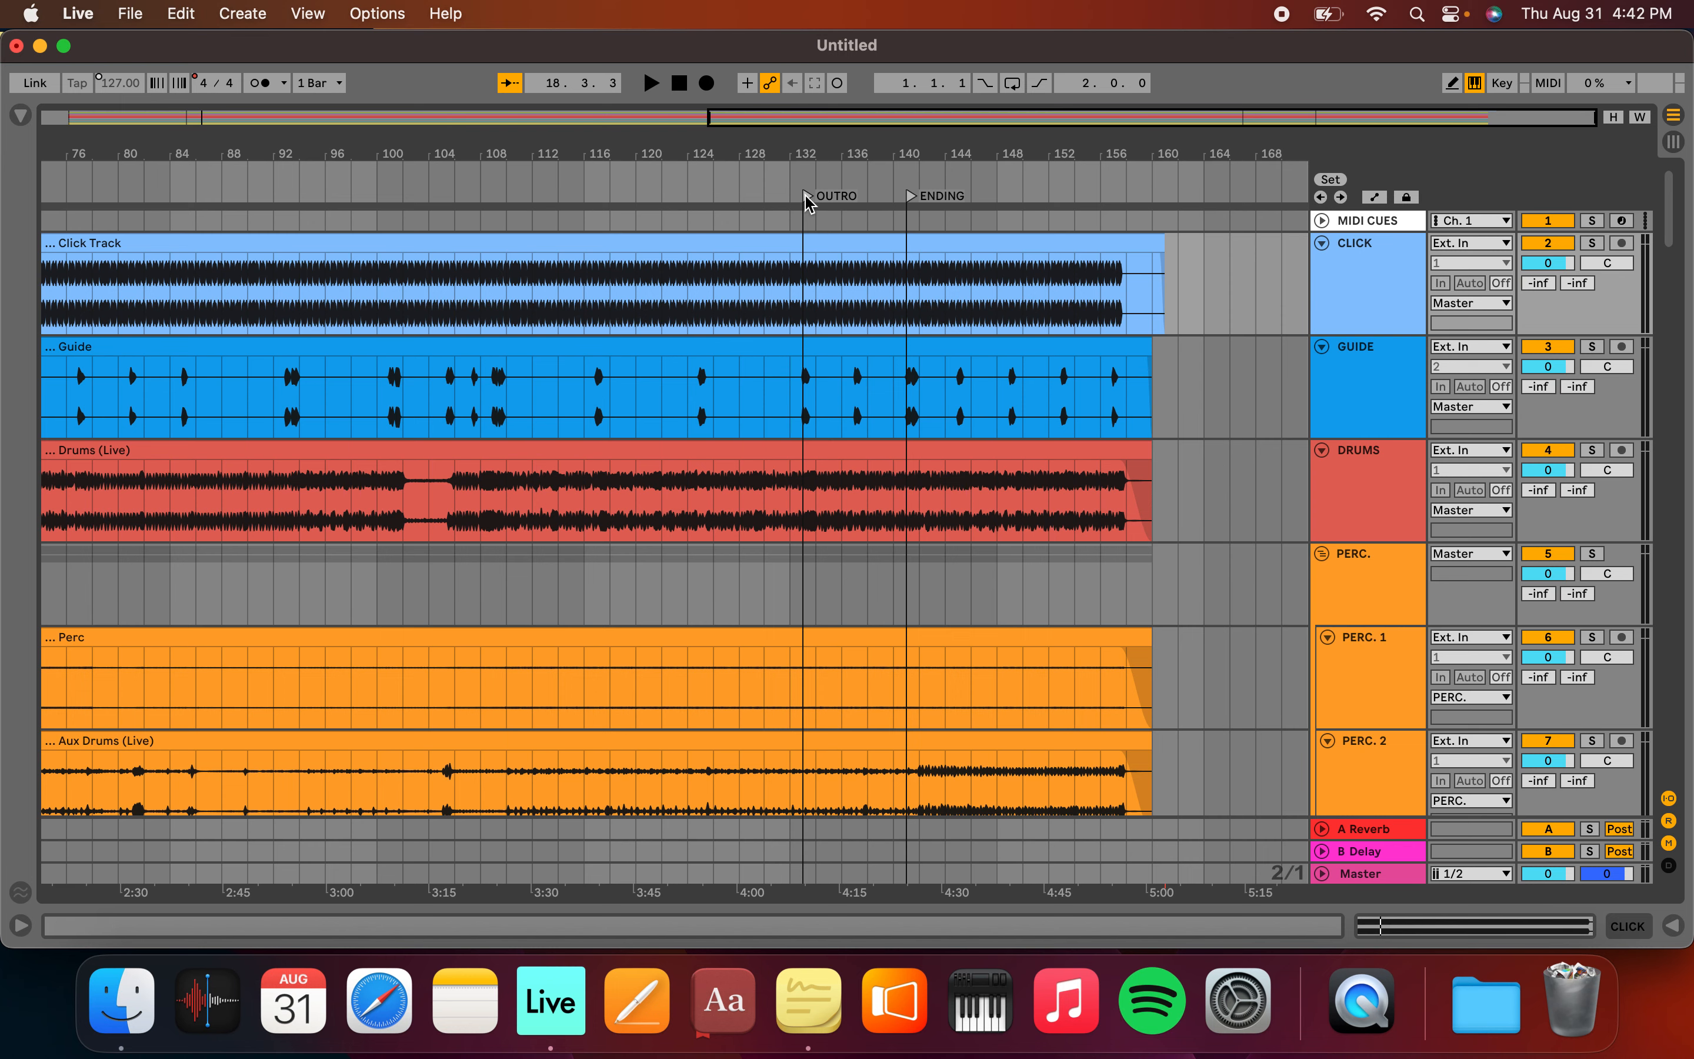
{"action": "key", "text": "space"}
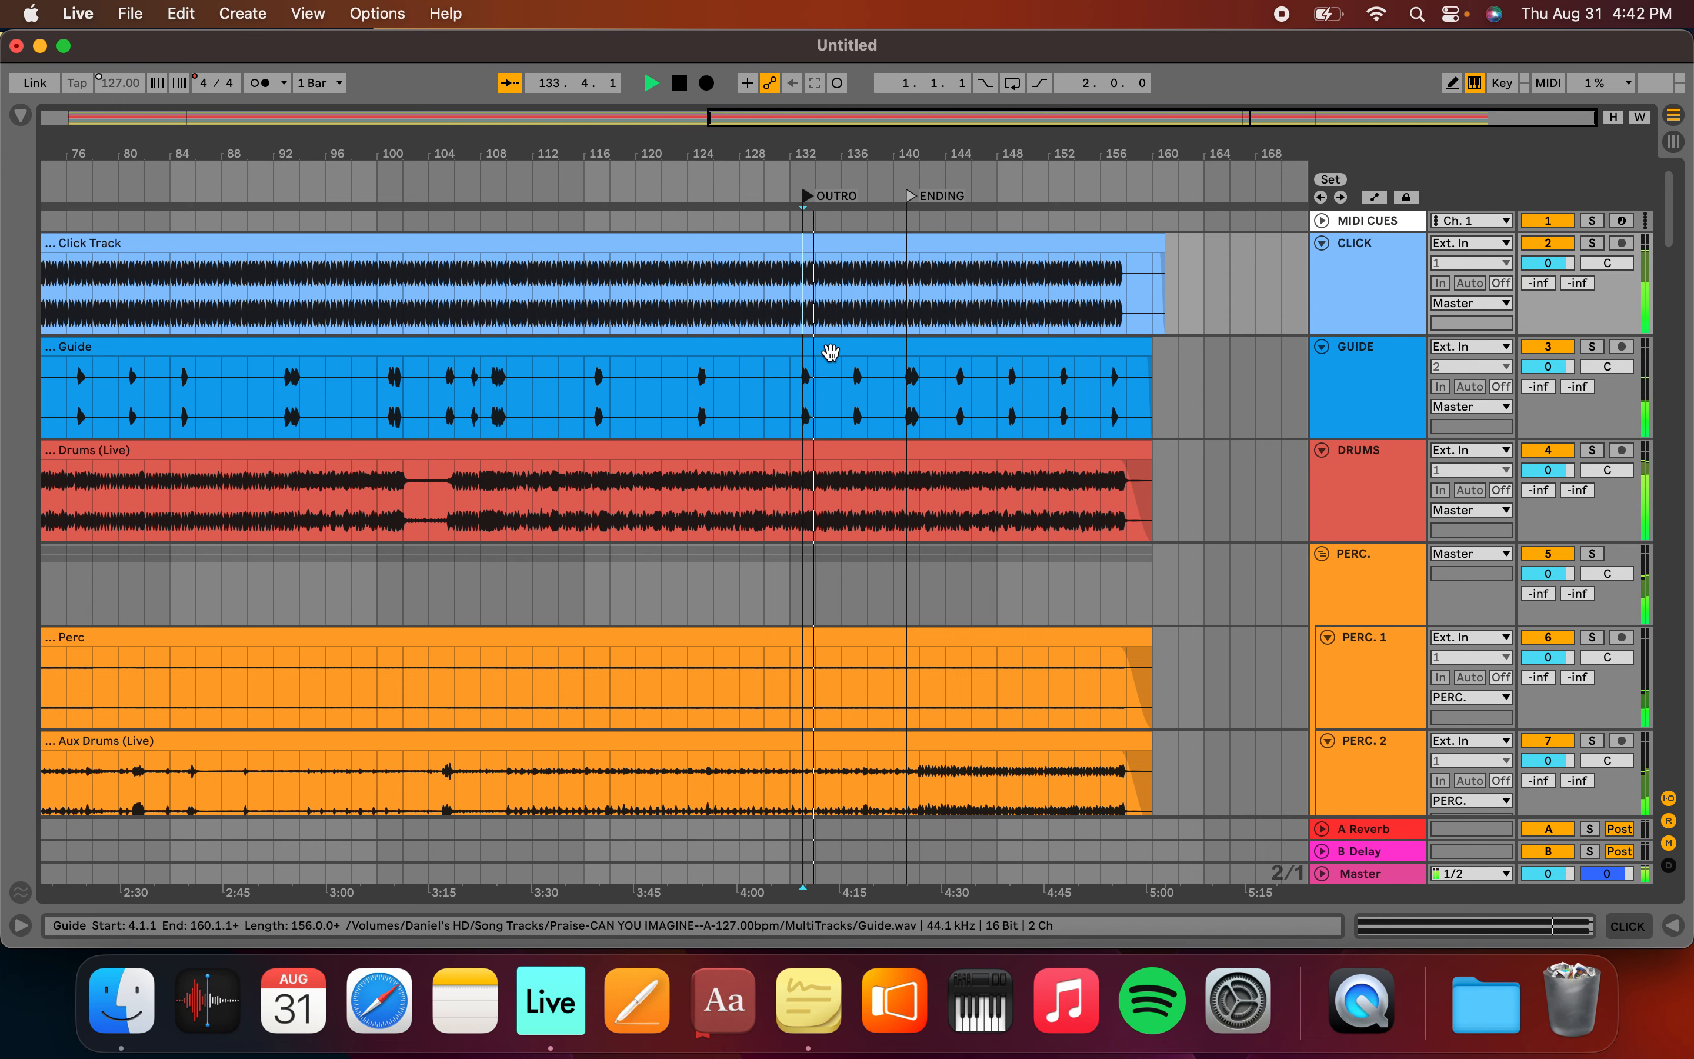
{"action": "scroll", "coordinate": [831, 352], "scroll_direction": "up", "scroll_amount": 3}
{"action": "scroll", "coordinate": [831, 352], "scroll_direction": "up", "scroll_amount": 3}
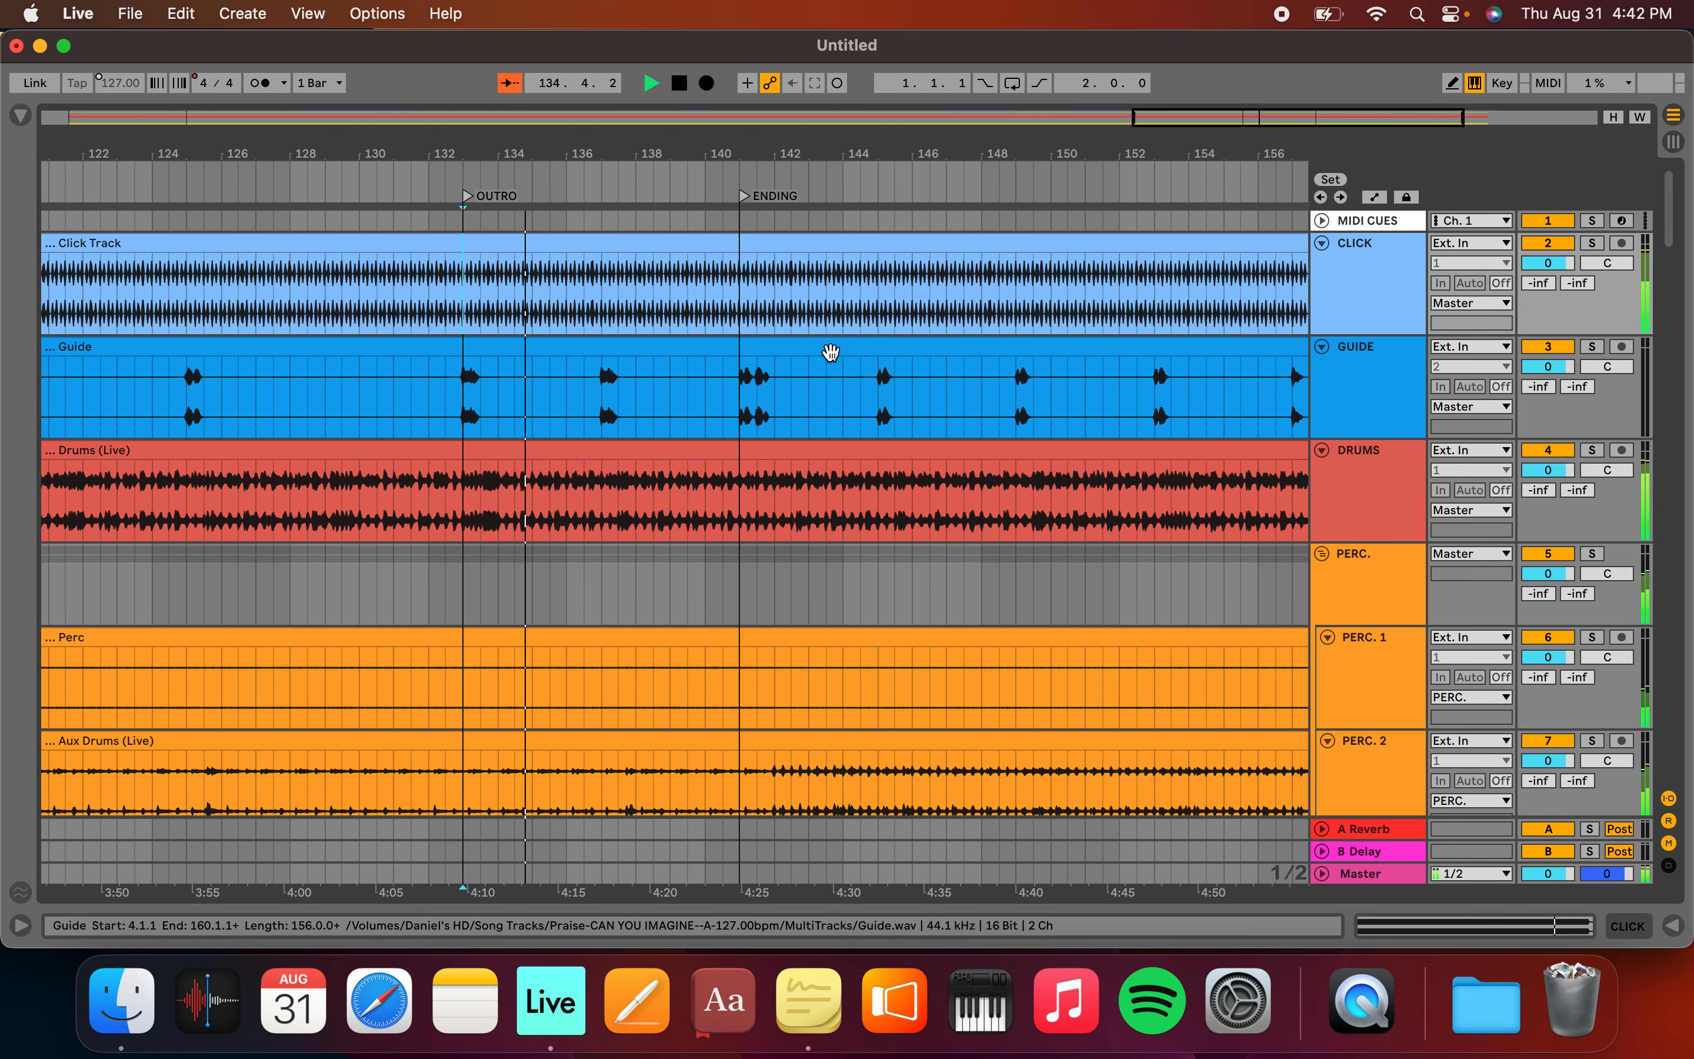
{"action": "key", "text": "space"}
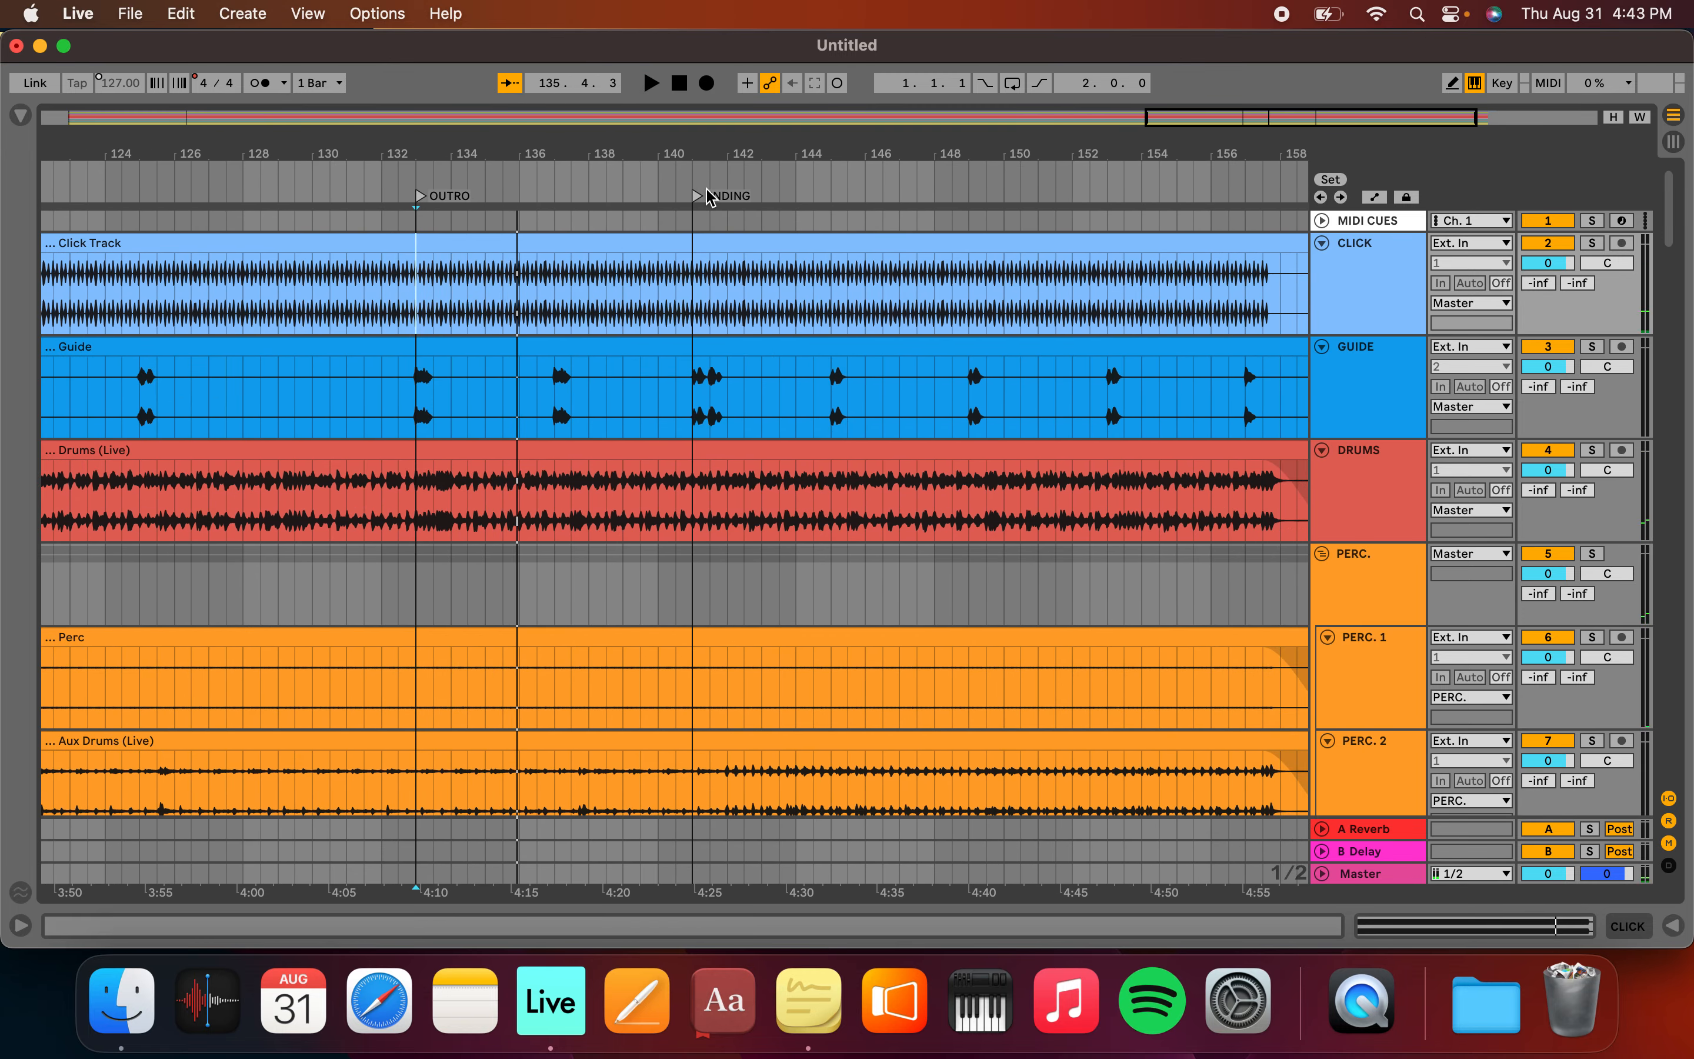
{"action": "scroll", "coordinate": [438, 405], "scroll_direction": "up", "scroll_amount": 5}
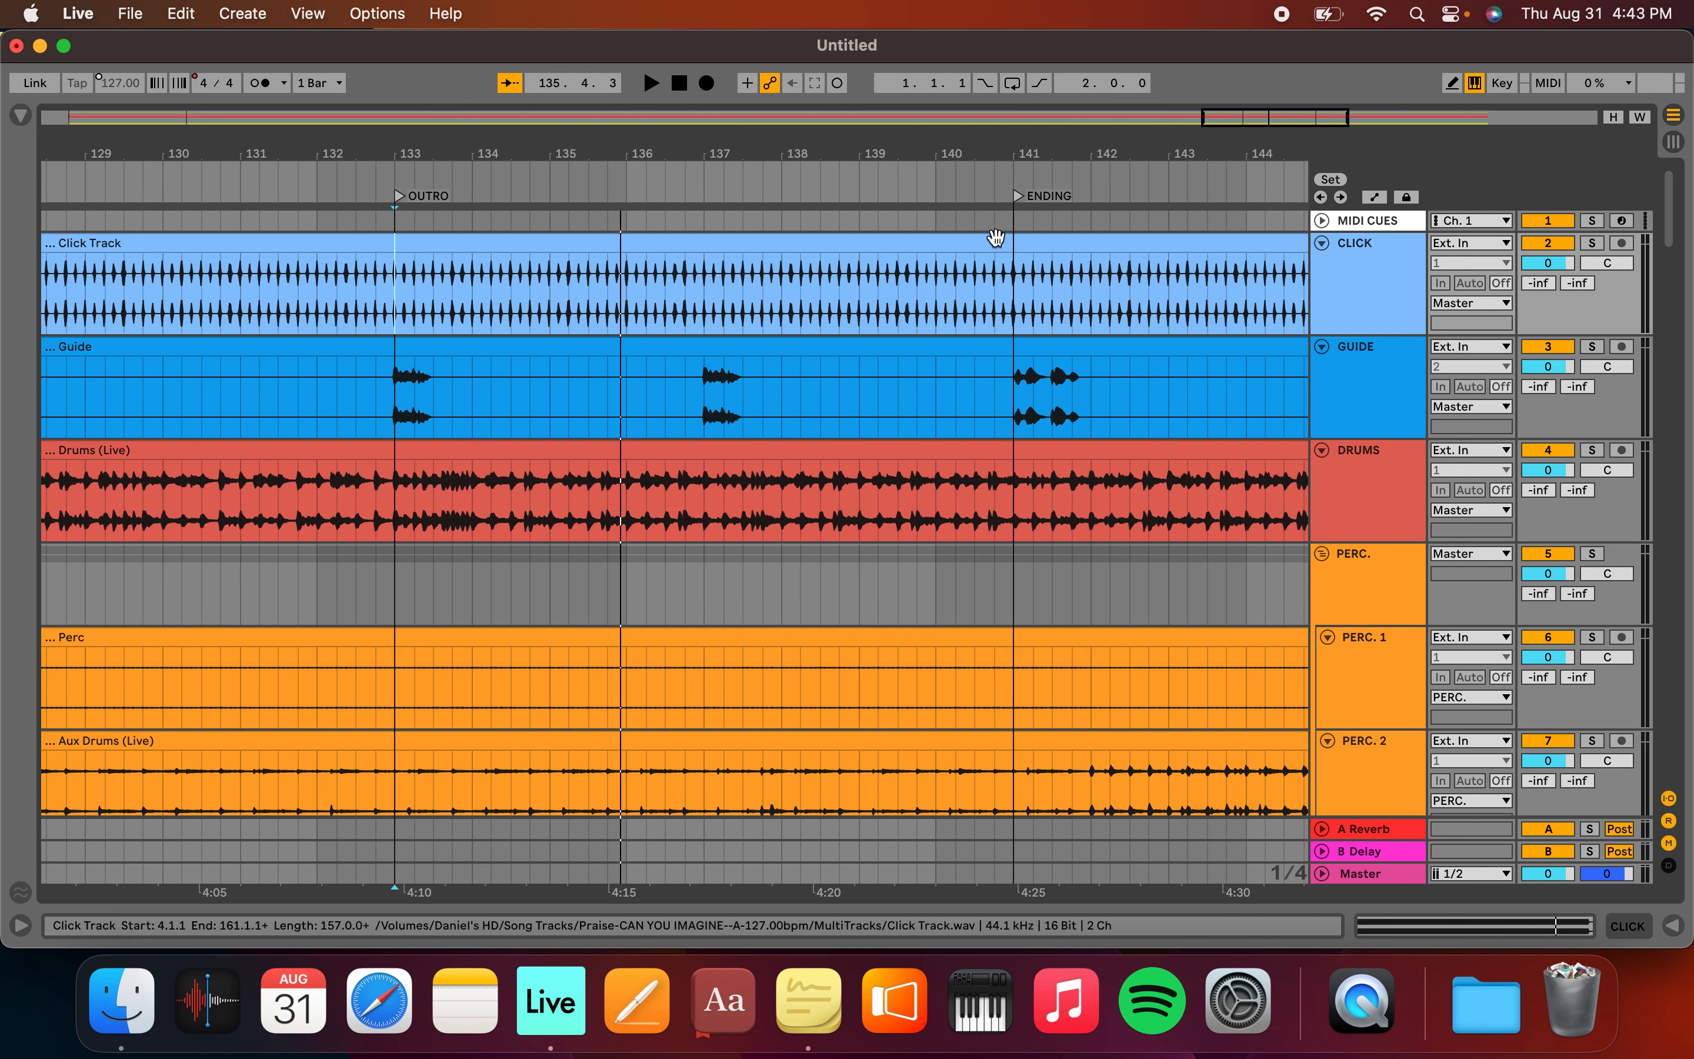
{"action": "scroll", "coordinate": [961, 352], "scroll_direction": "down", "scroll_amount": 10}
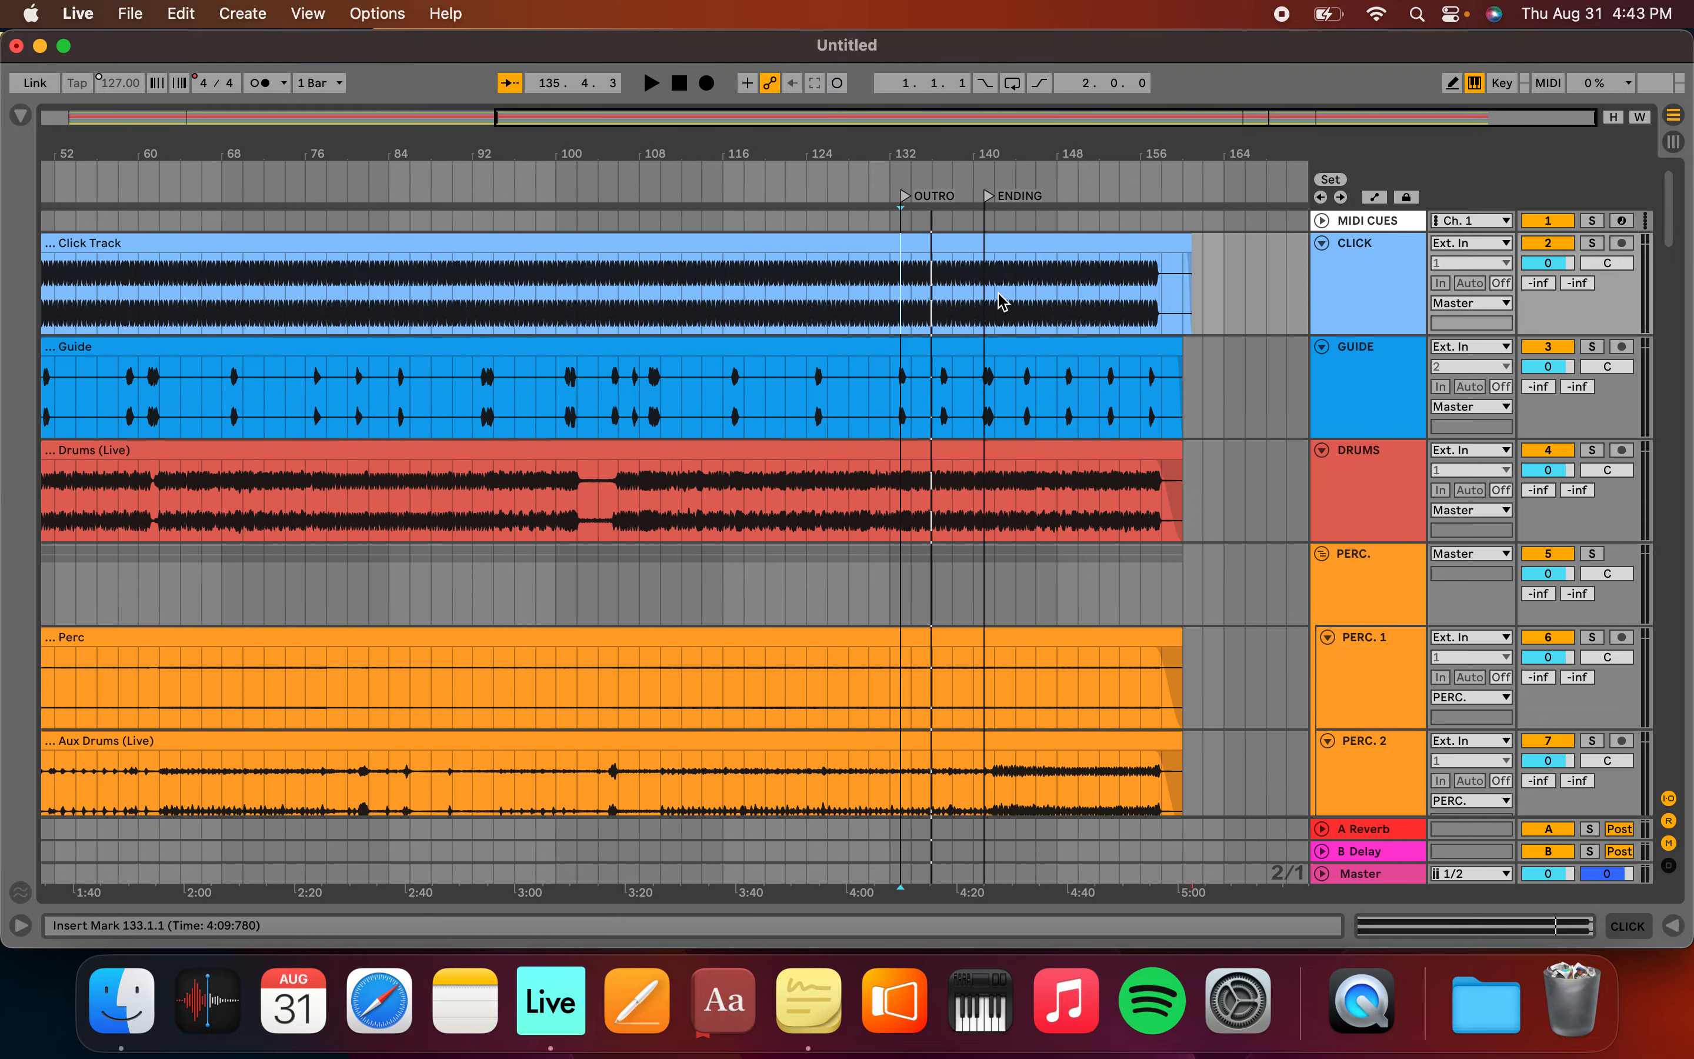
{"action": "scroll", "coordinate": [902, 383], "scroll_direction": "left", "scroll_amount": 10}
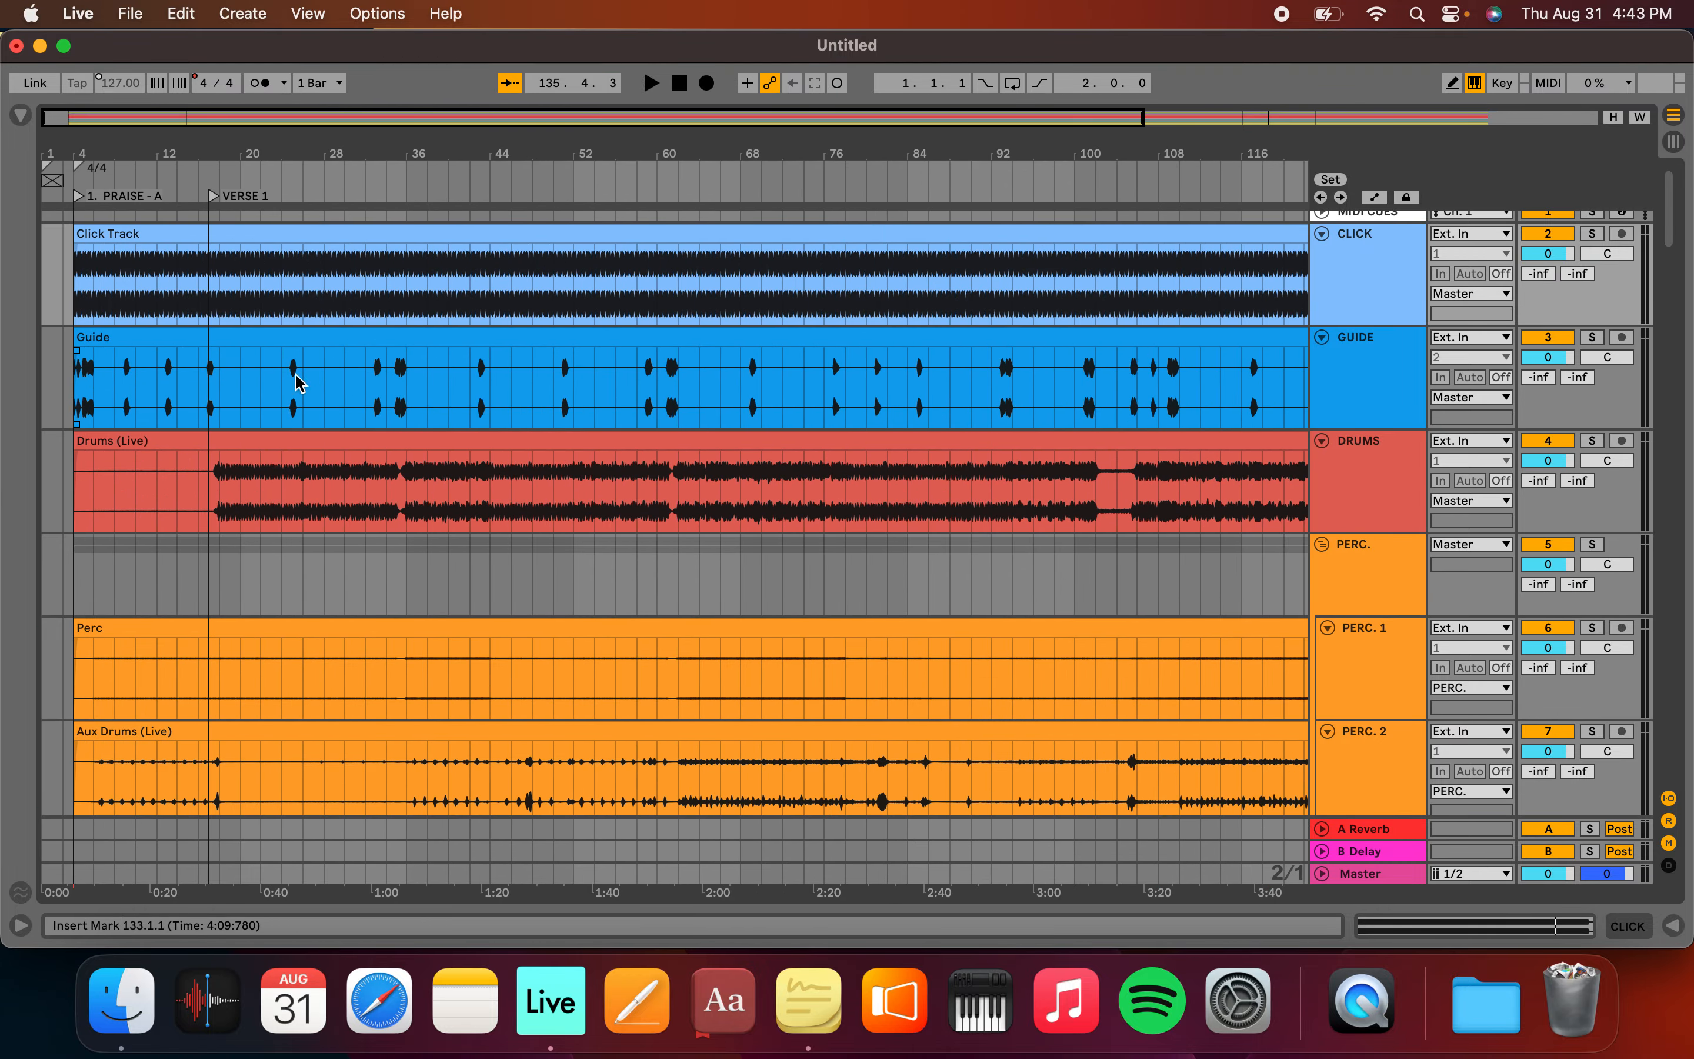
Play from the VERSE 1 marker and stop playback at bar 18, where the drums enter
{"action": "scroll", "coordinate": [182, 401], "scroll_direction": "up", "scroll_amount": 15}
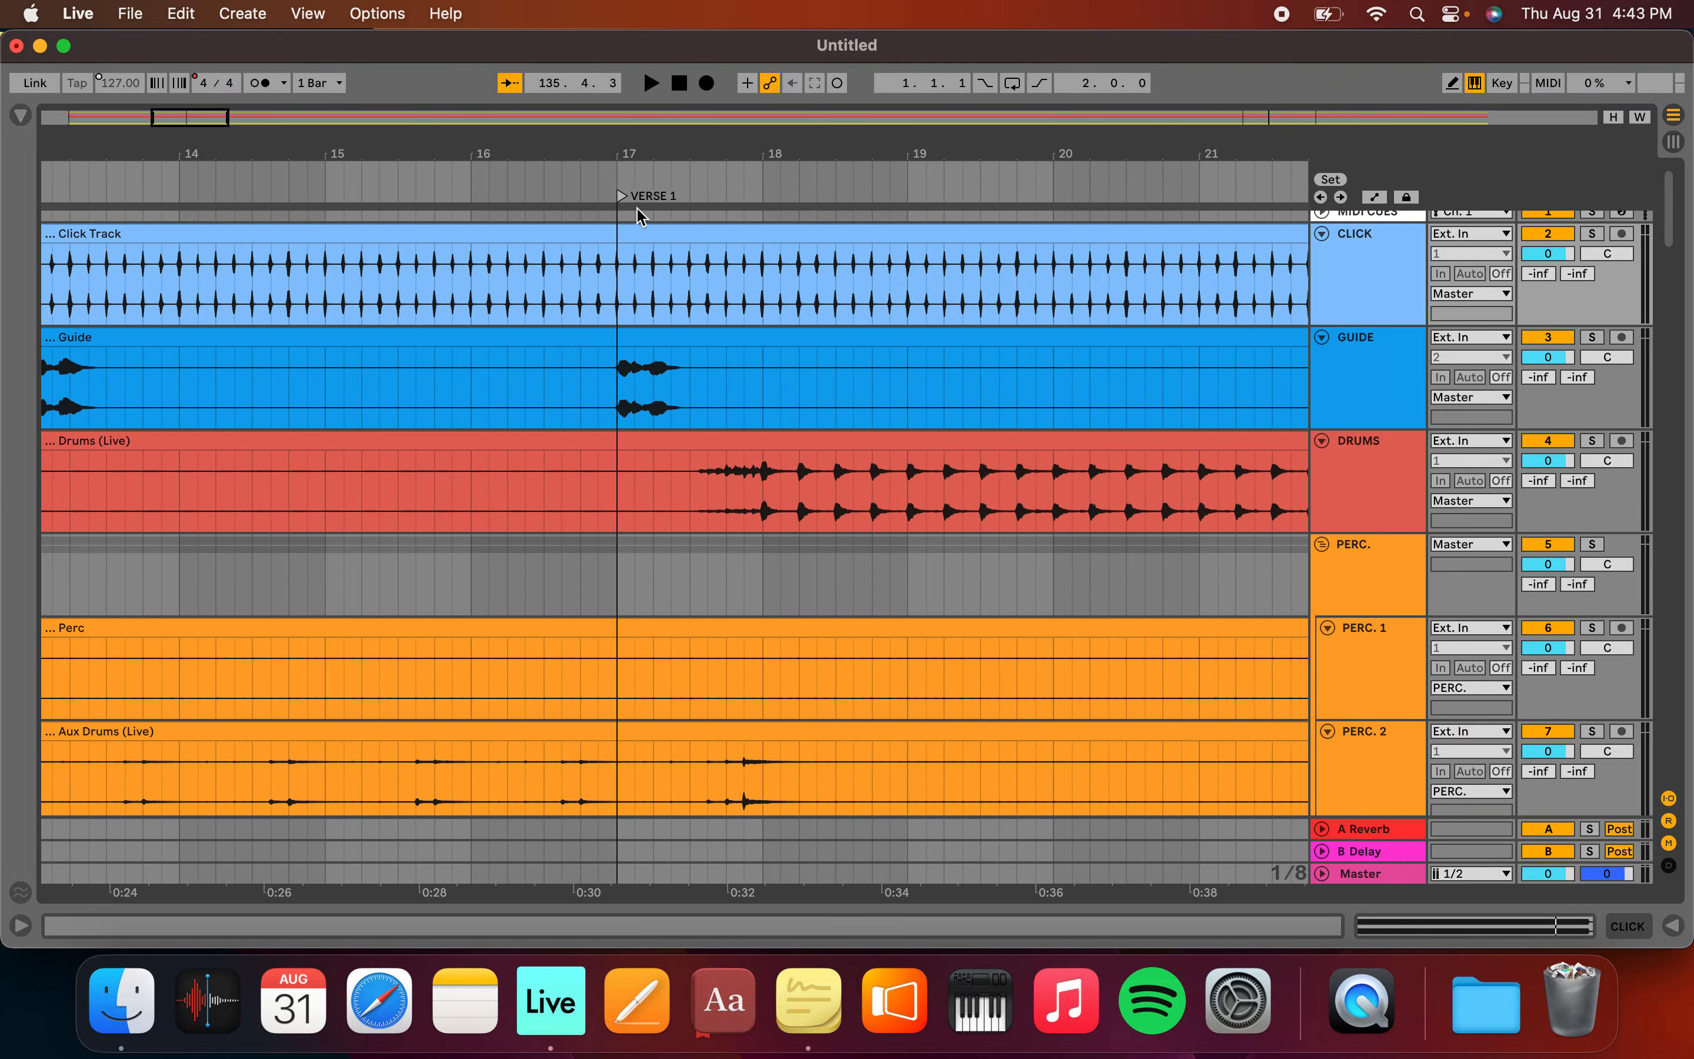
{"action": "left_click", "coordinate": [622, 198]}
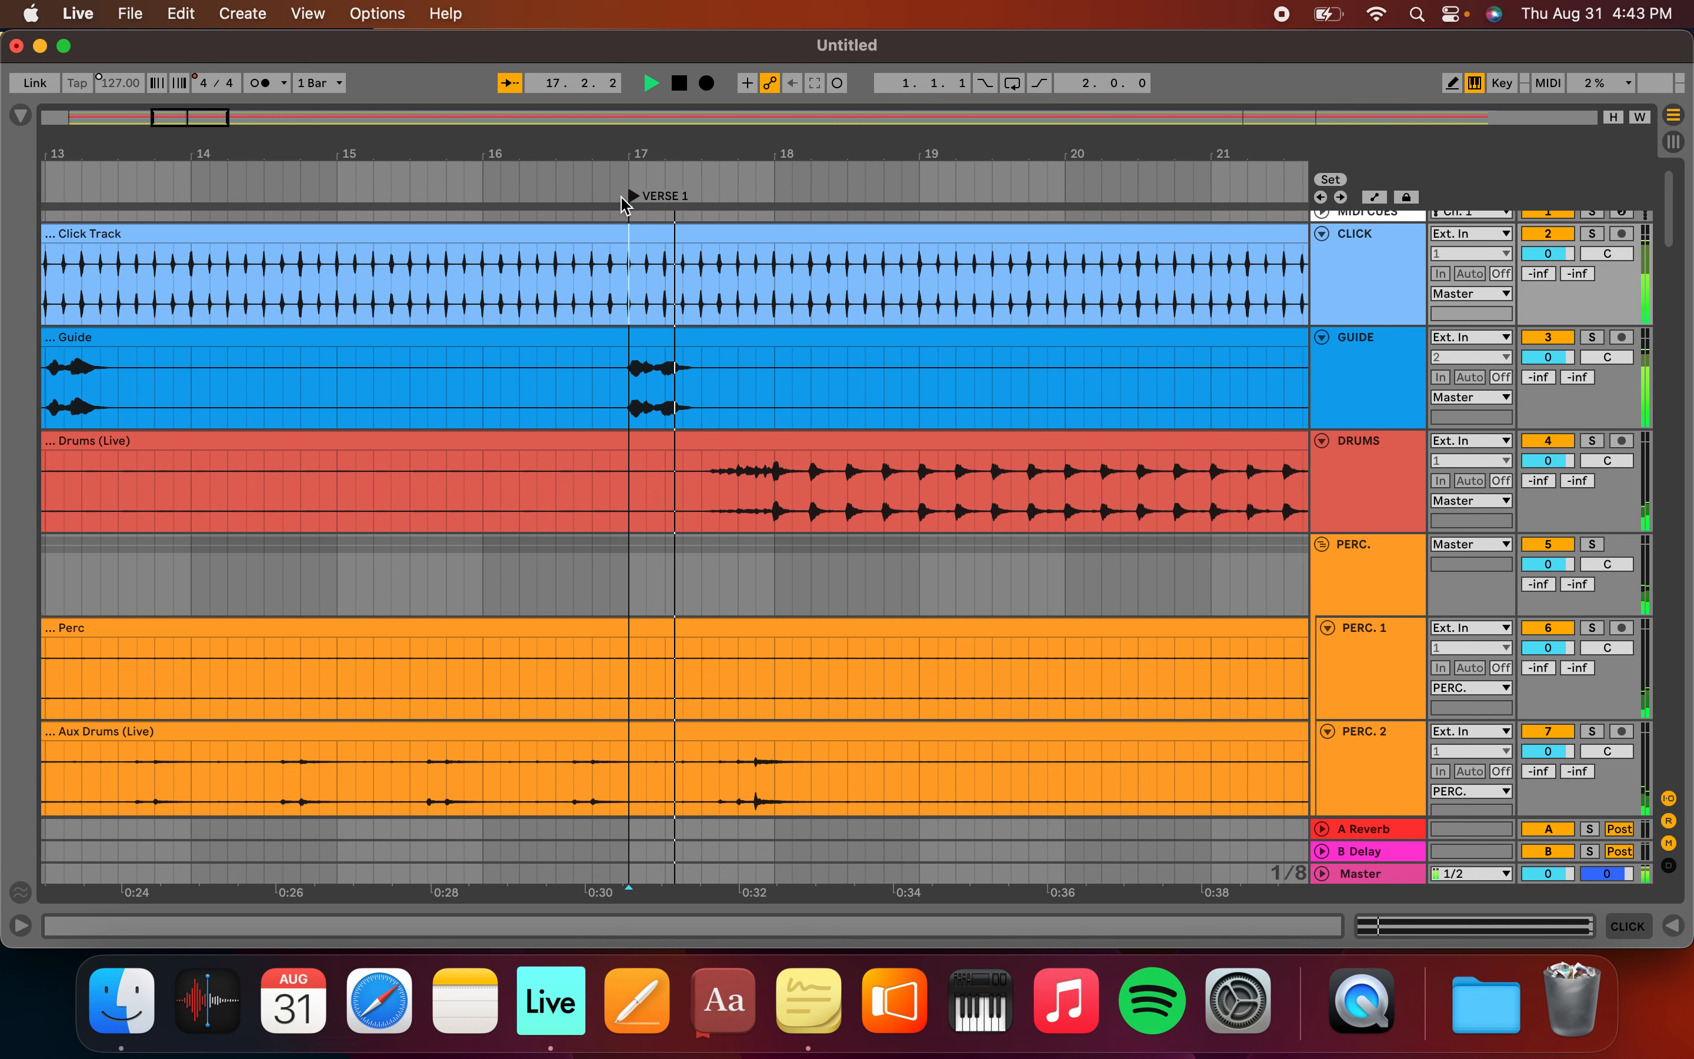
{"action": "key", "text": "space"}
{"action": "left_click", "coordinate": [678, 280]}
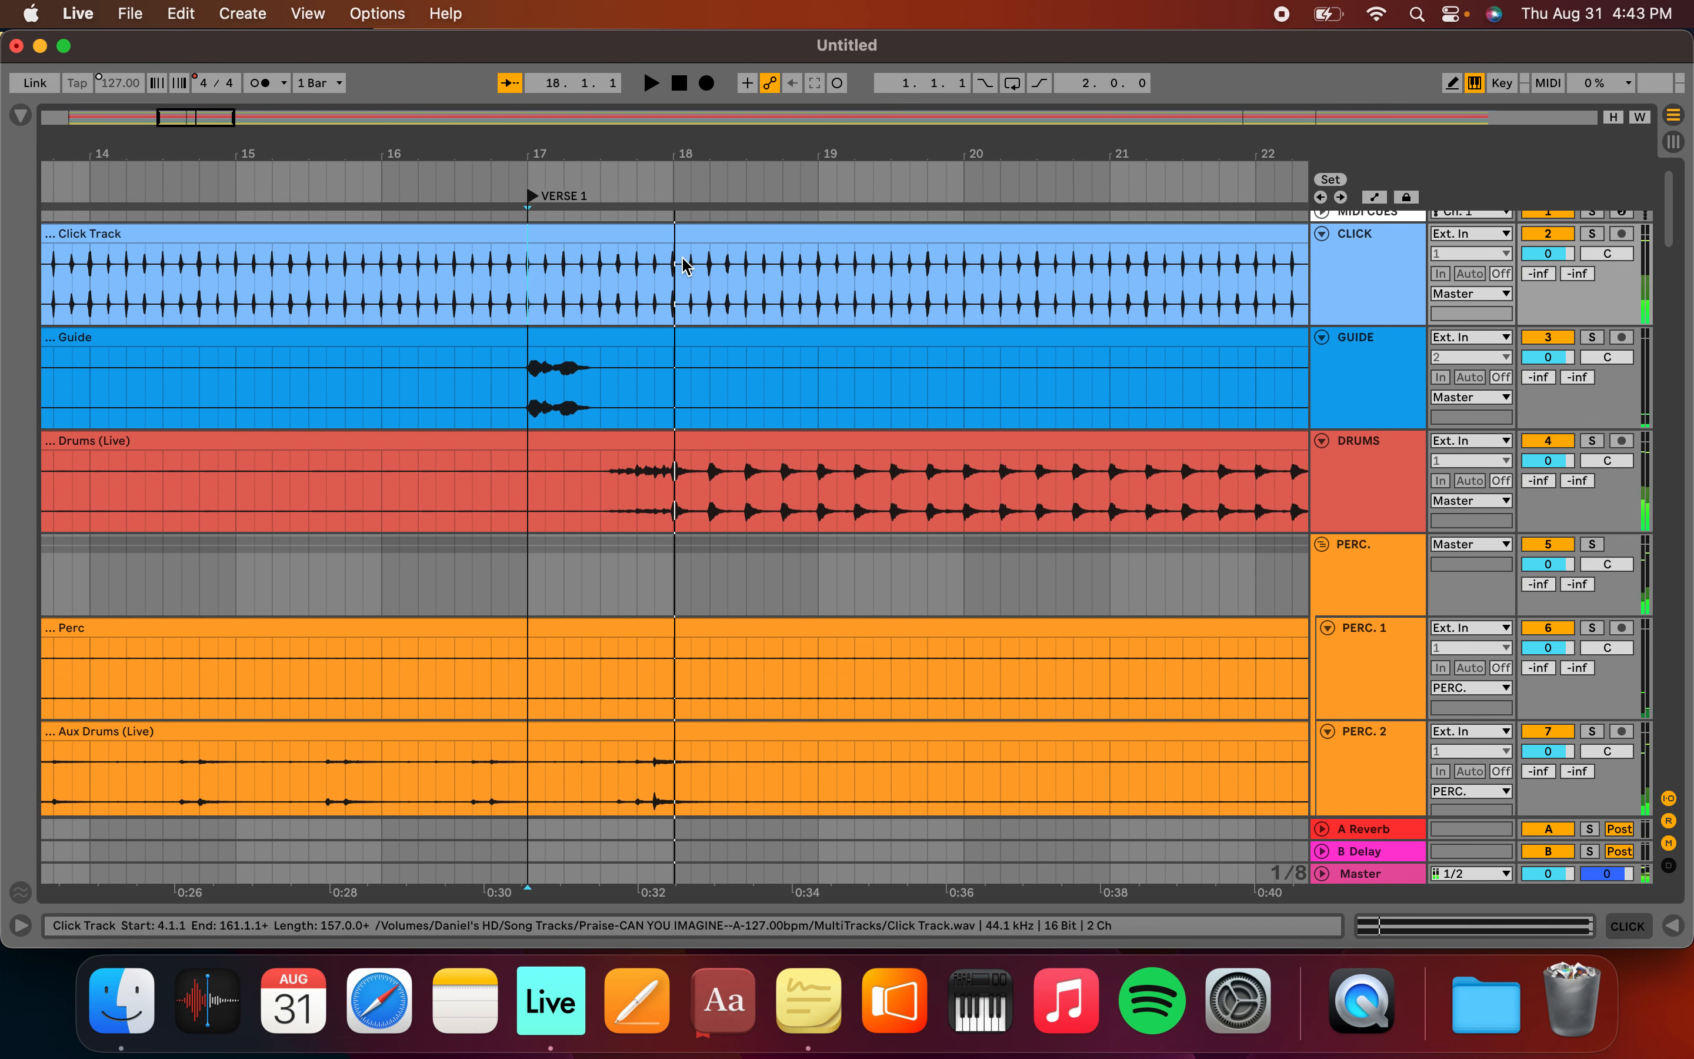
Split the clips on the Guide track and every track below it at bar 18
{"action": "left_click", "coordinate": [677, 382]}
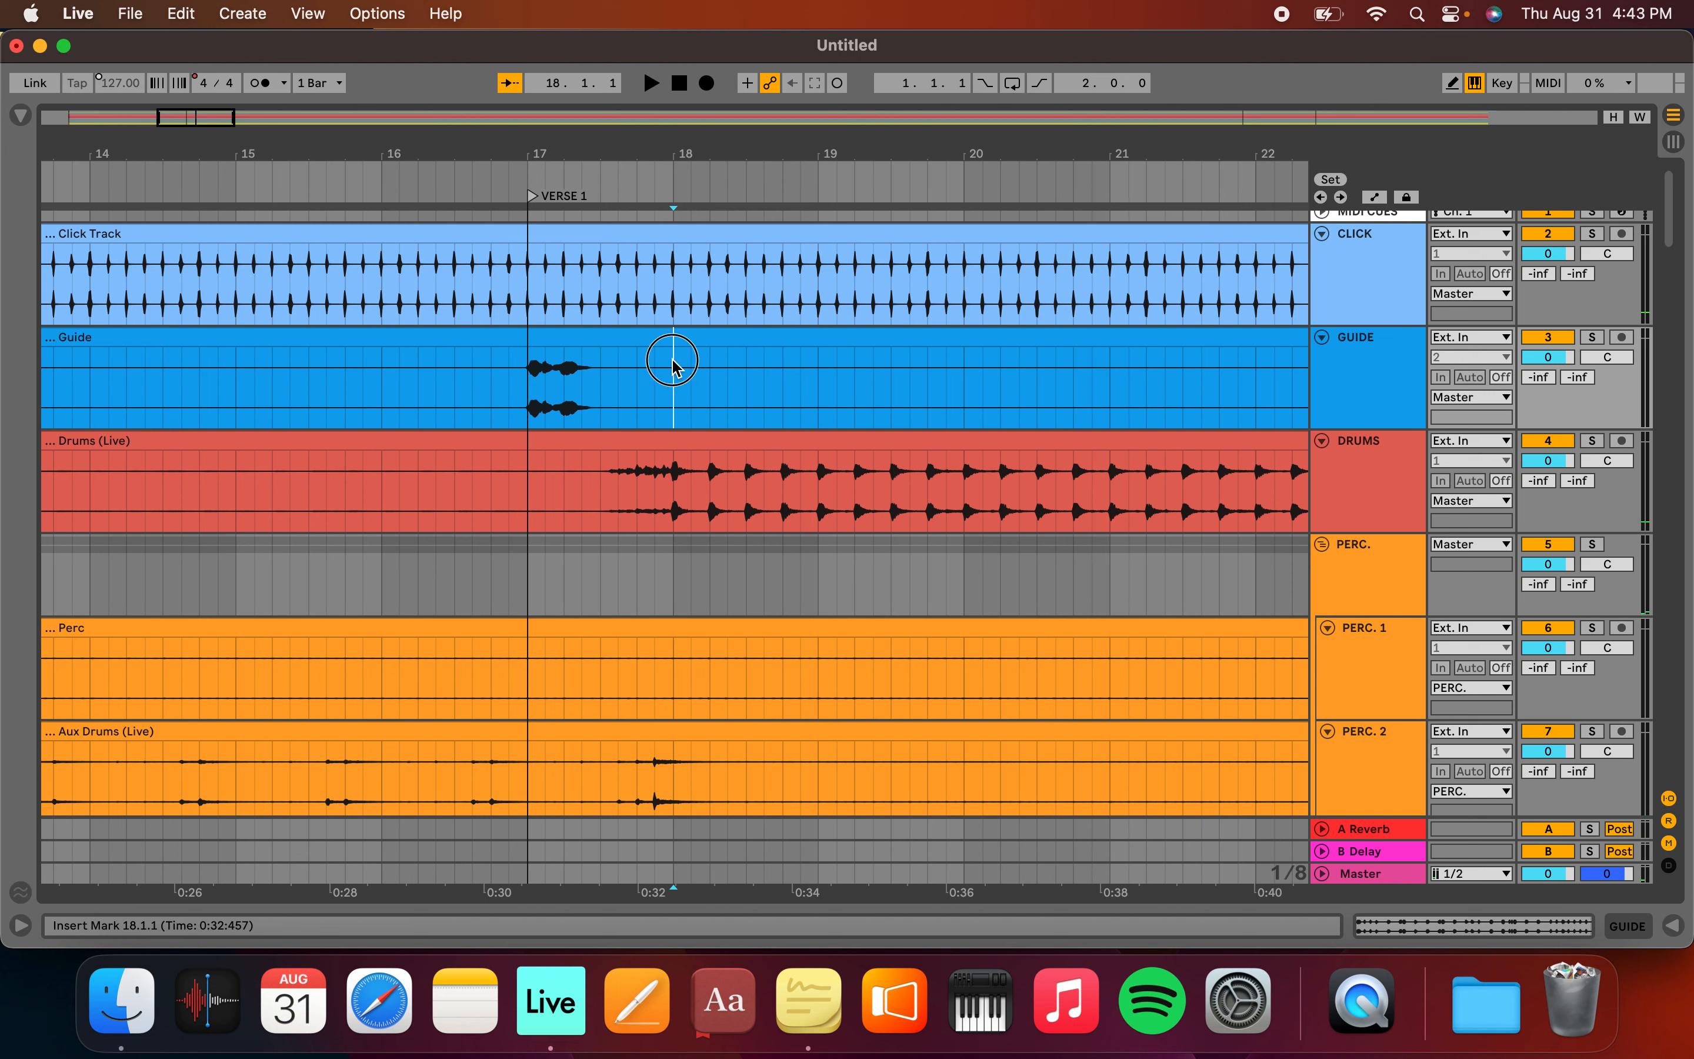
{"action": "left_click_drag", "start_coordinate": [672, 364], "coordinate": [660, 761]}
{"action": "left_click", "coordinate": [660, 901]}
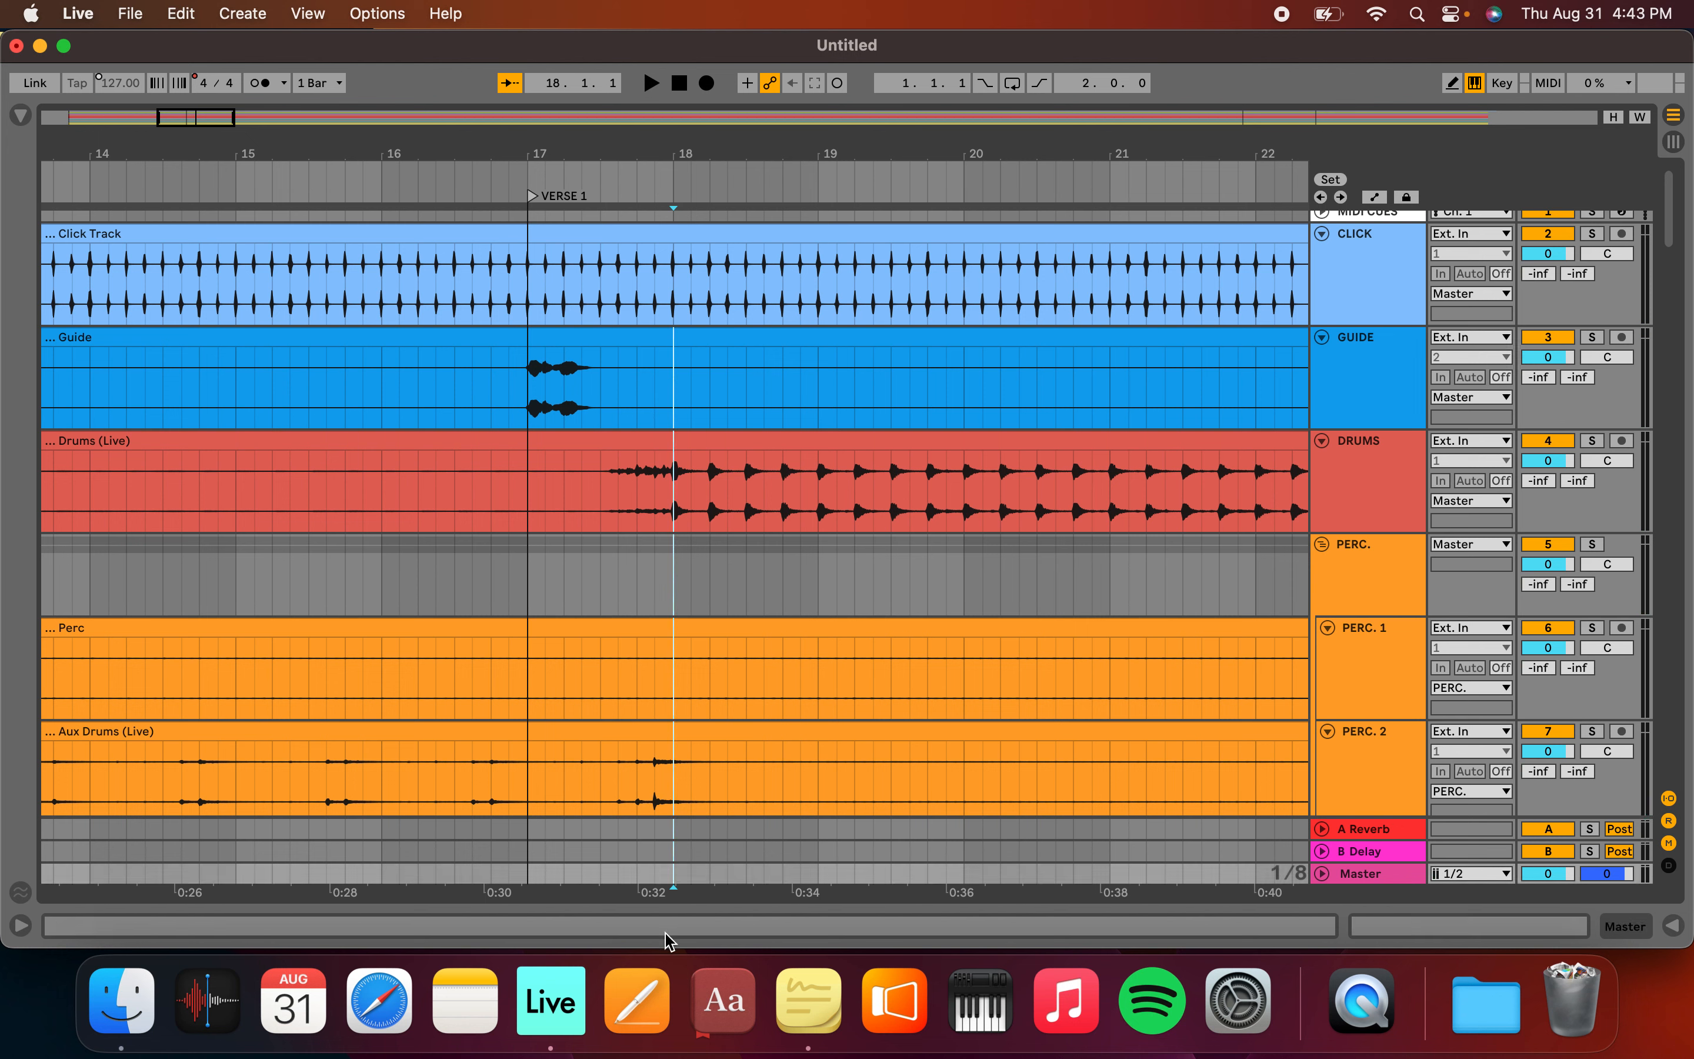
{"action": "left_click", "coordinate": [675, 369]}
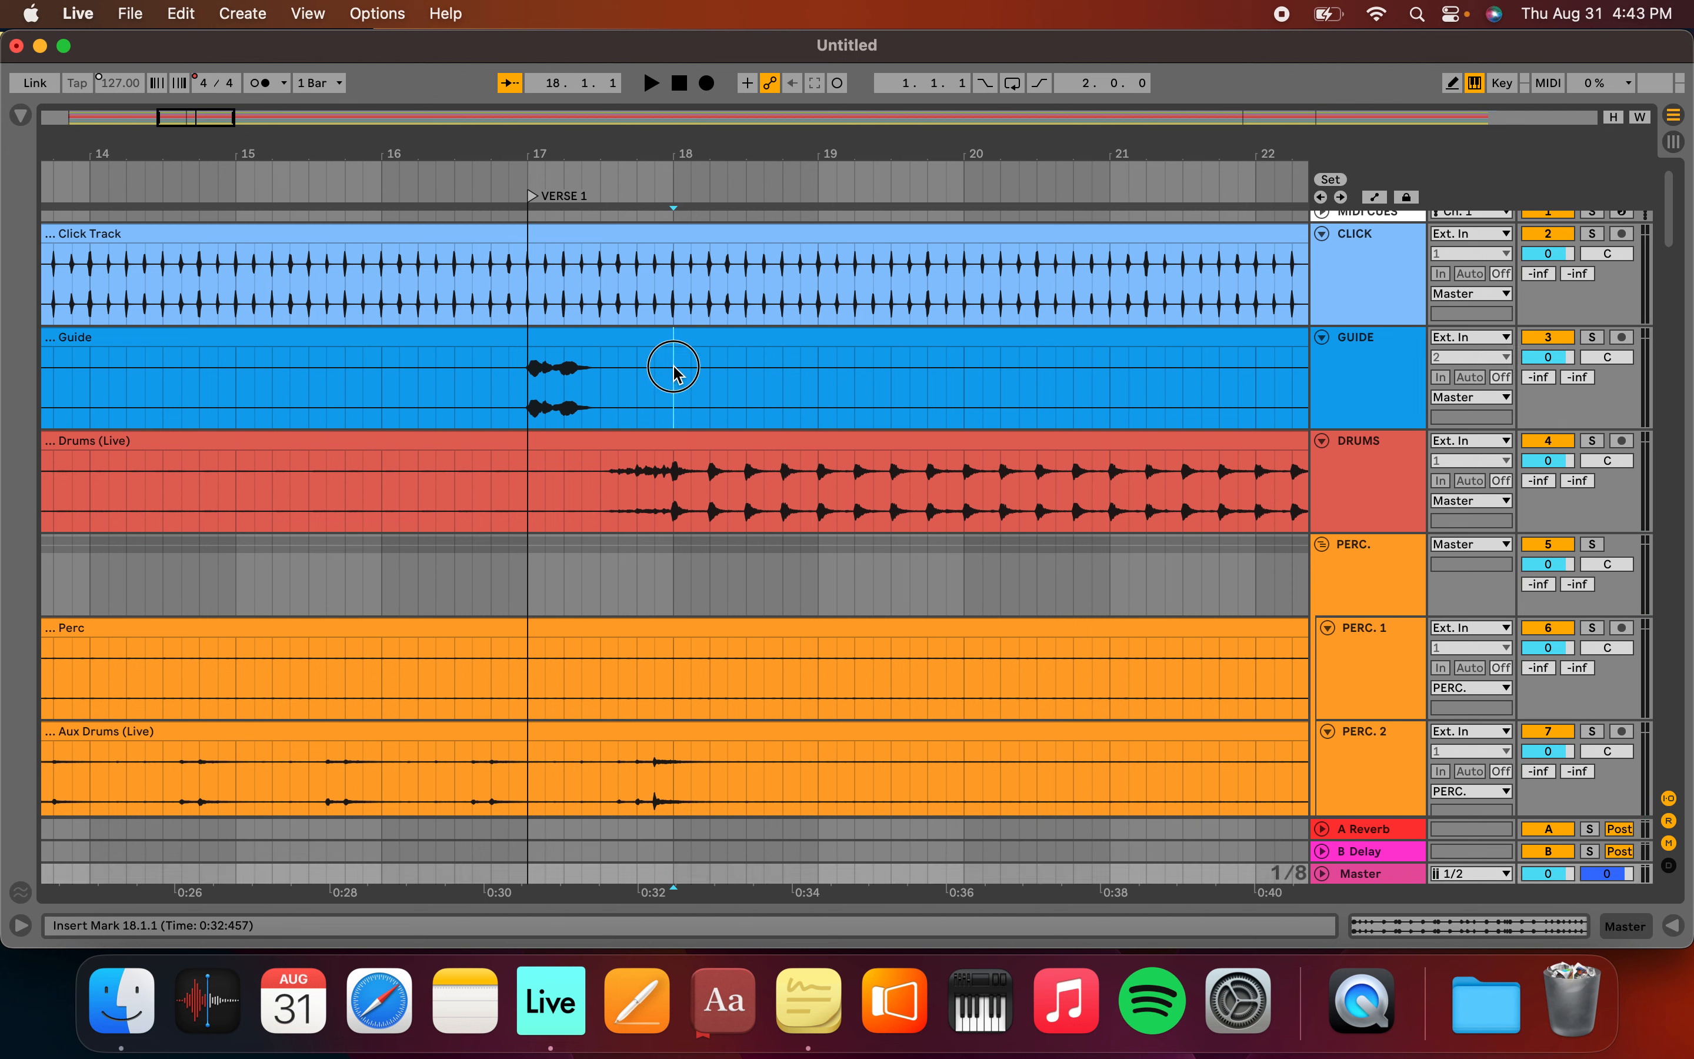
{"action": "scroll", "coordinate": [675, 845], "scroll_direction": "down", "scroll_amount": 2}
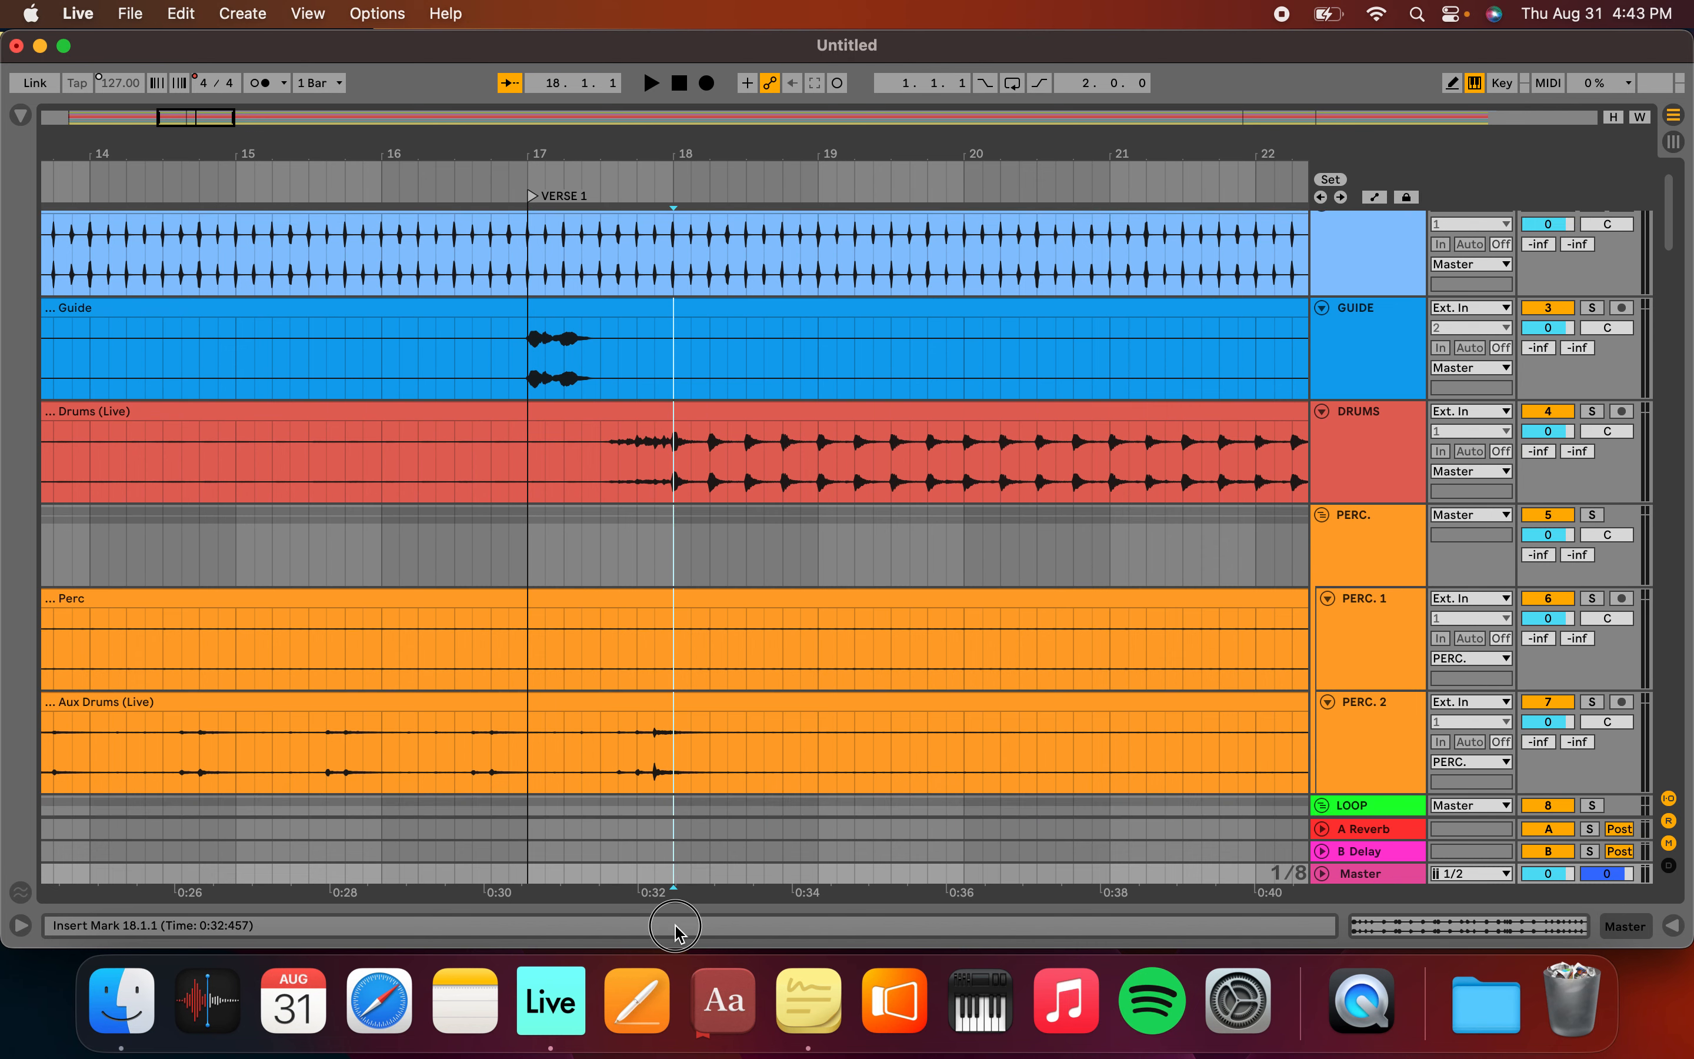
{"action": "scroll", "coordinate": [725, 324], "scroll_direction": "up", "scroll_amount": 2}
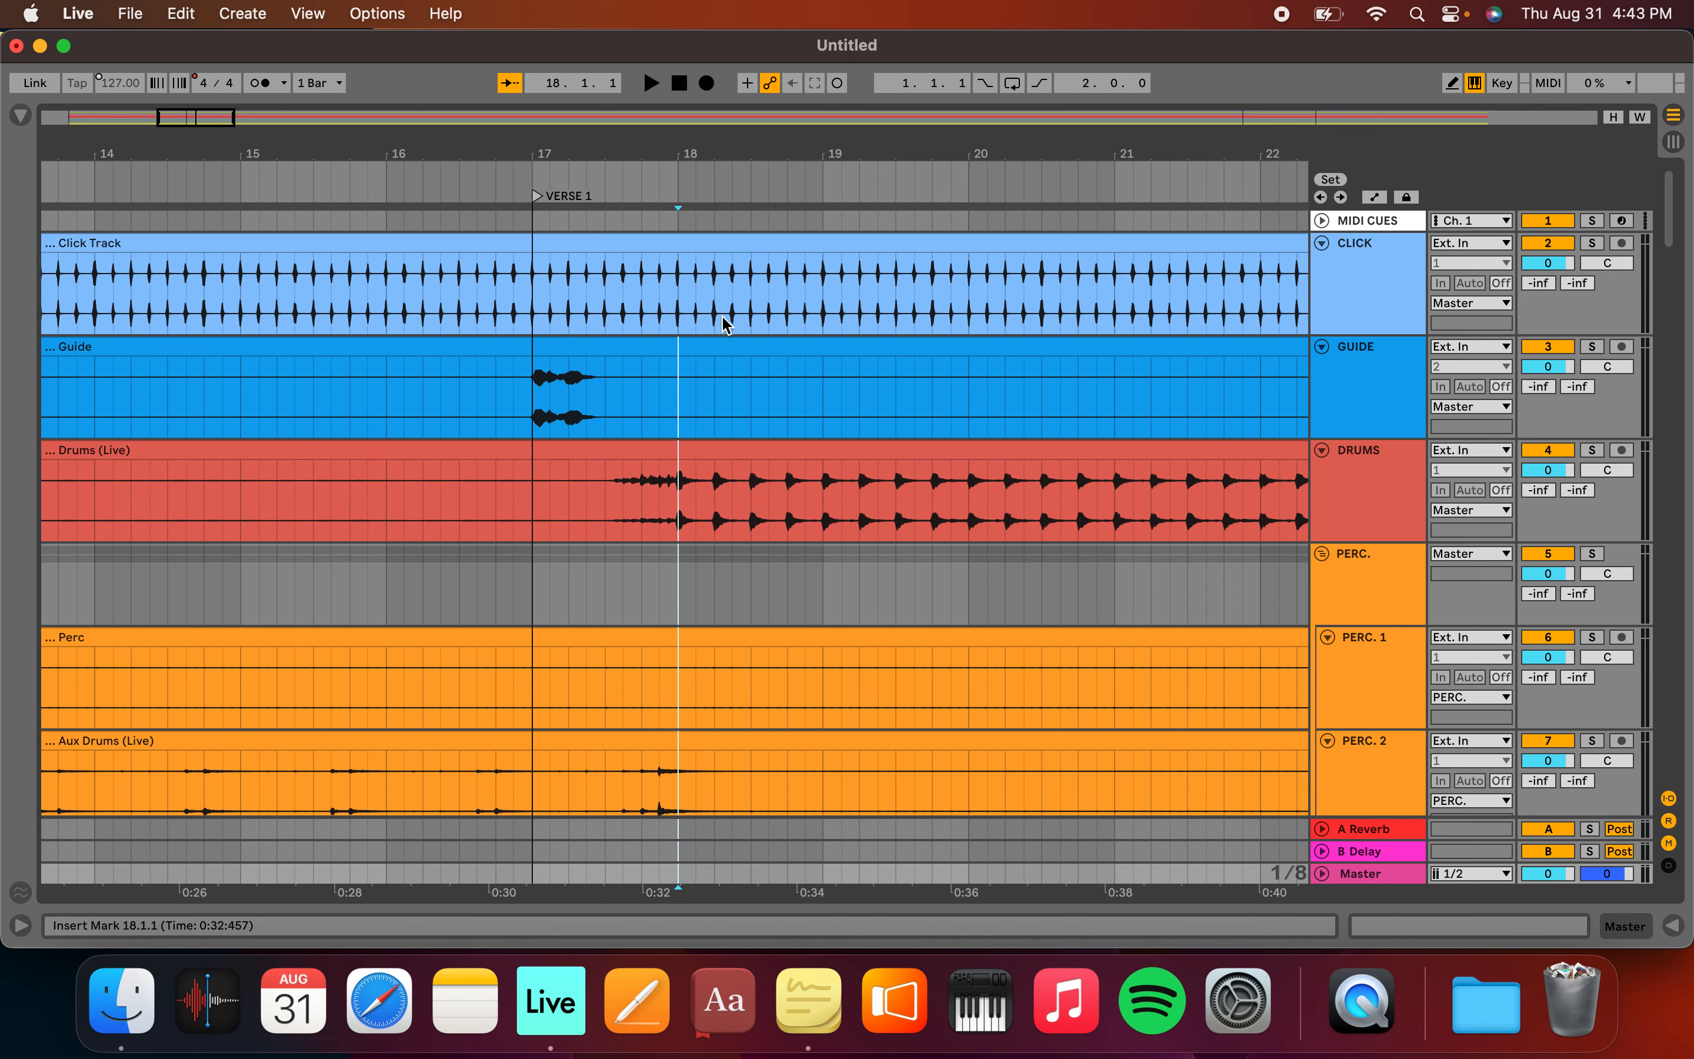
{"action": "key", "text": "super+e"}
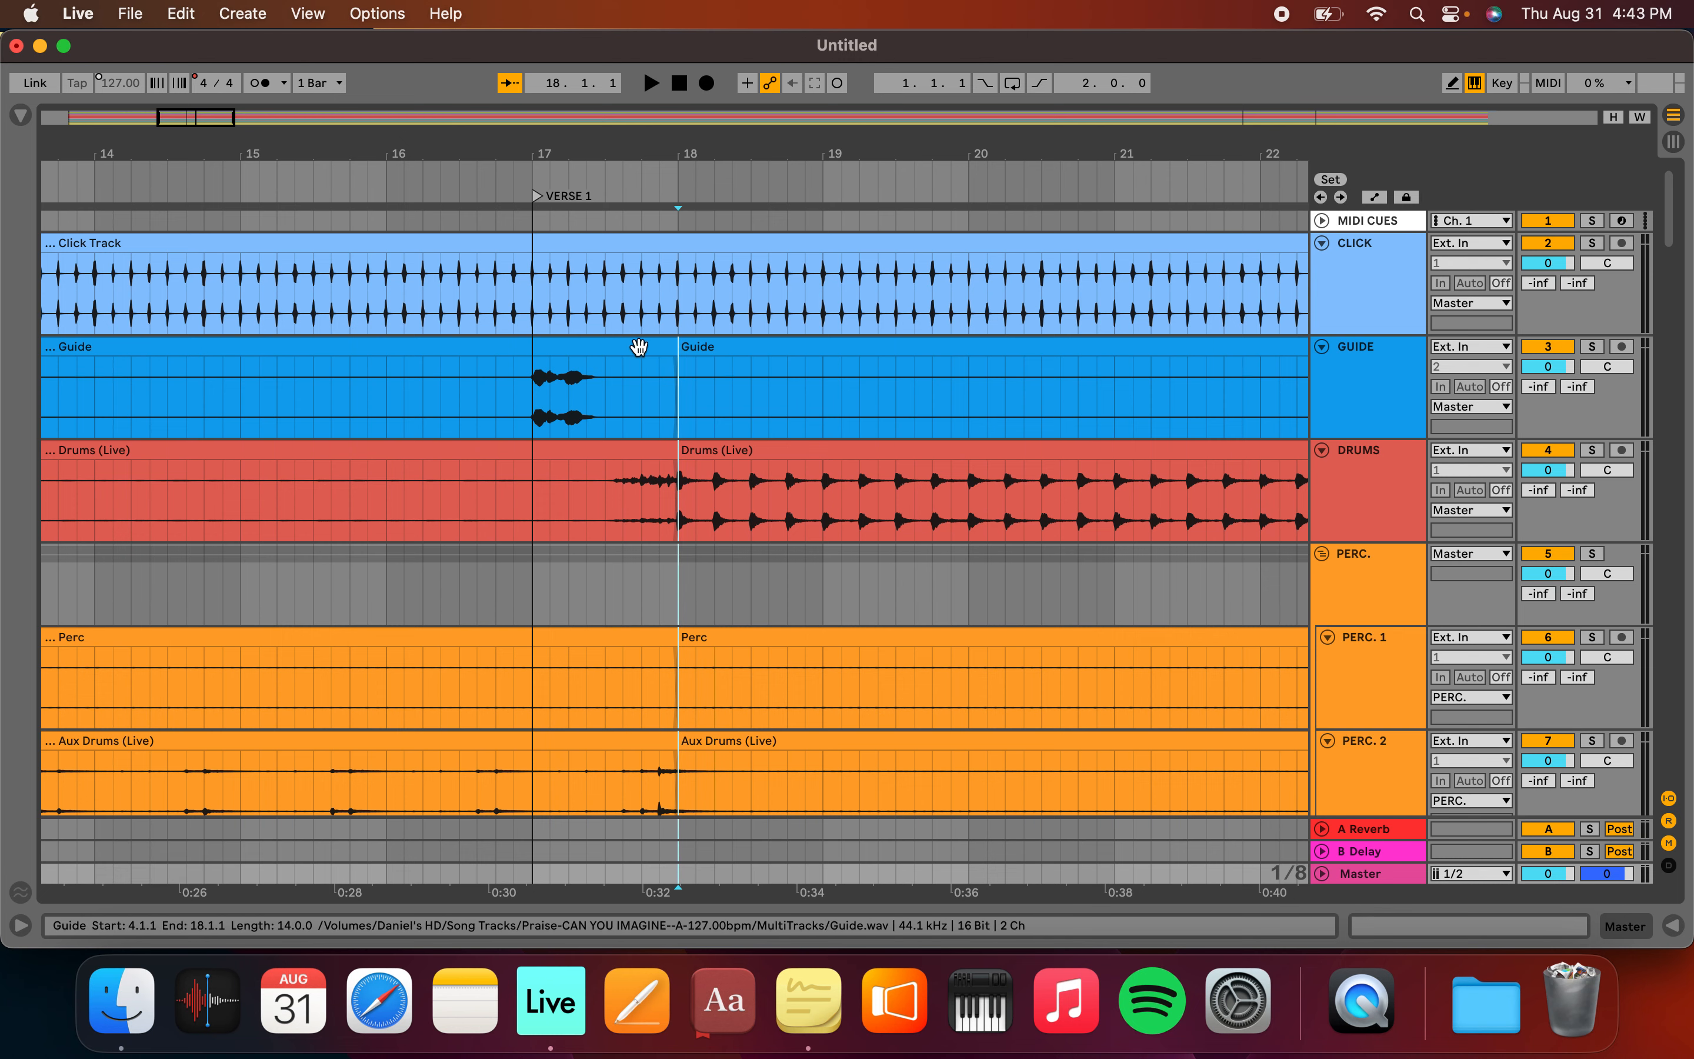
Split the Guide clip at bar 6, right after the opening spoken cues
{"action": "scroll", "coordinate": [634, 355], "scroll_direction": "left", "scroll_amount": 15}
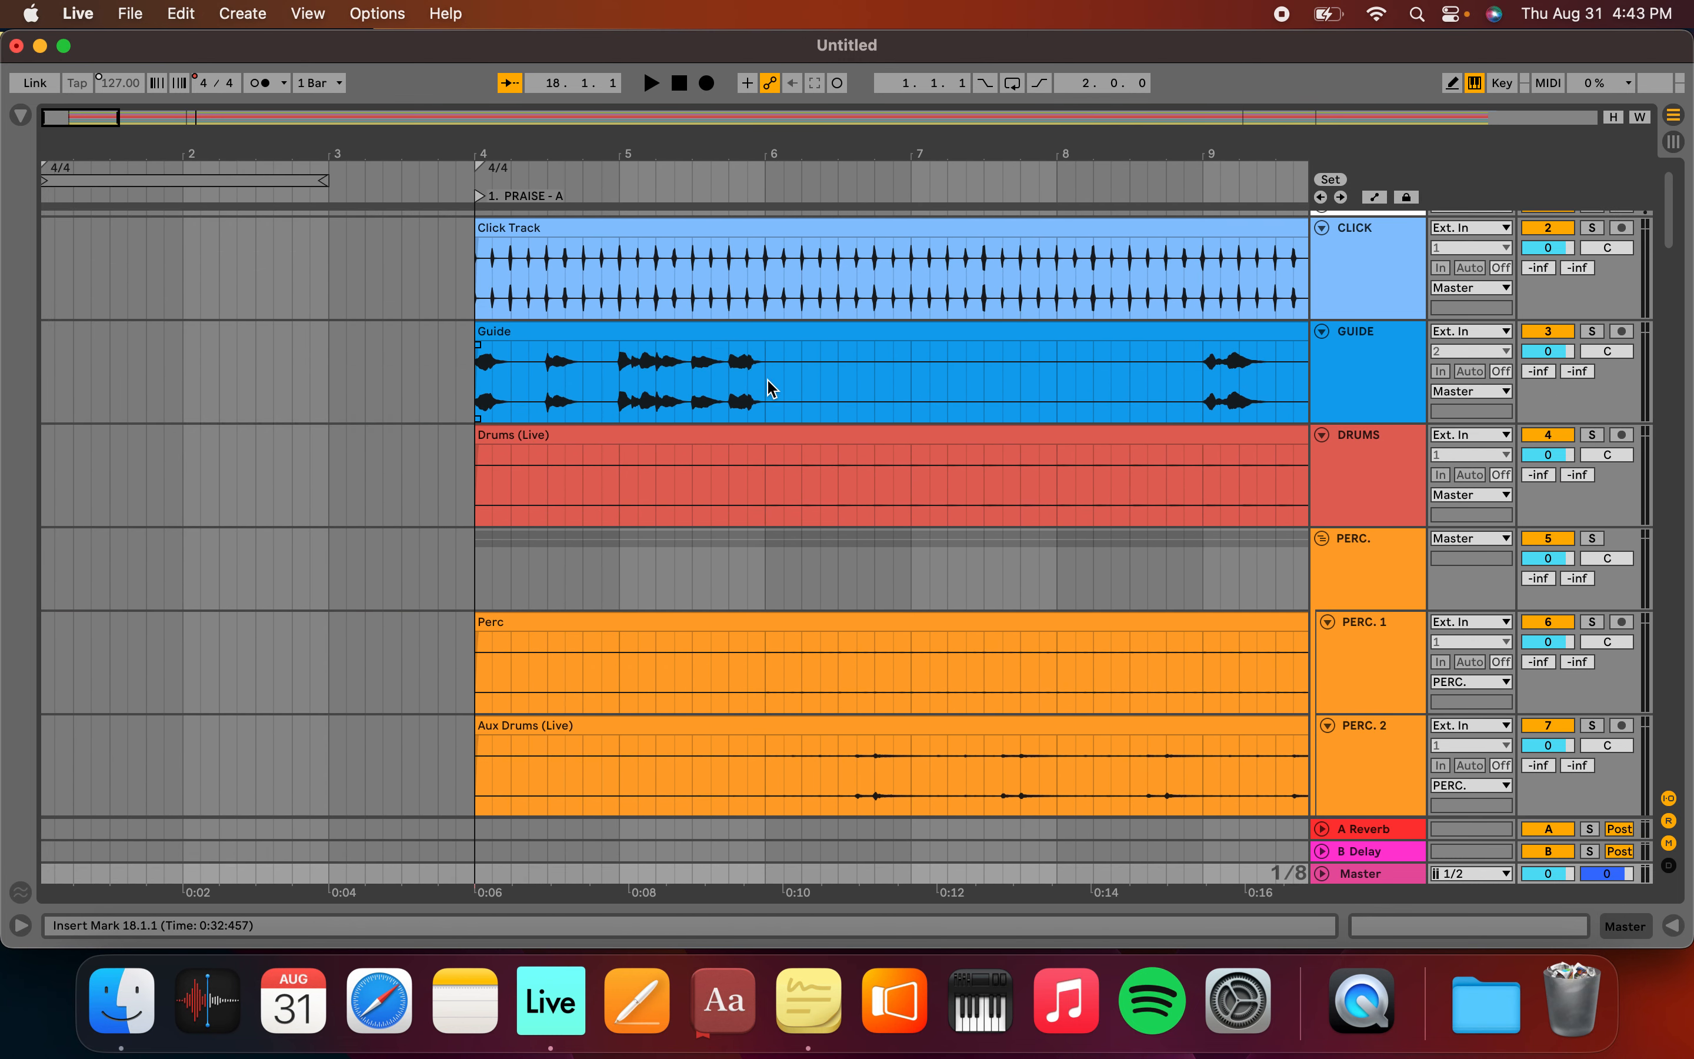
{"action": "left_click", "coordinate": [772, 389]}
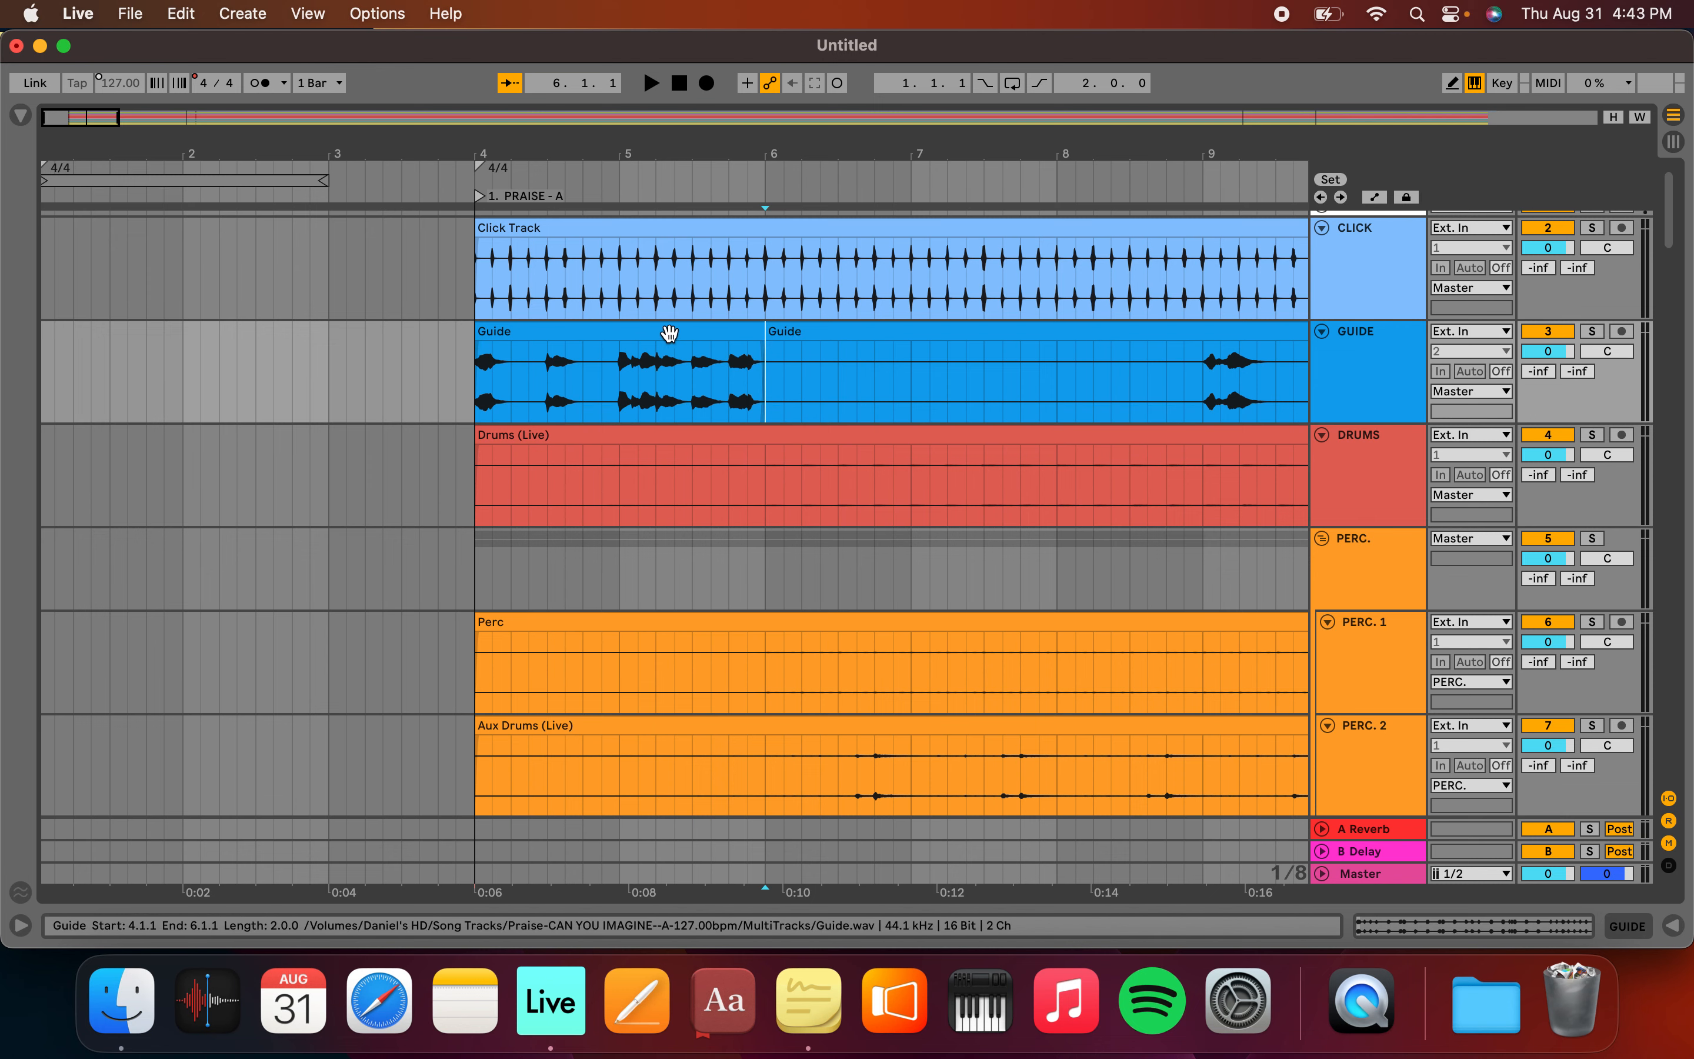
{"action": "left_click", "coordinate": [892, 331]}
{"action": "key", "text": "minus"}
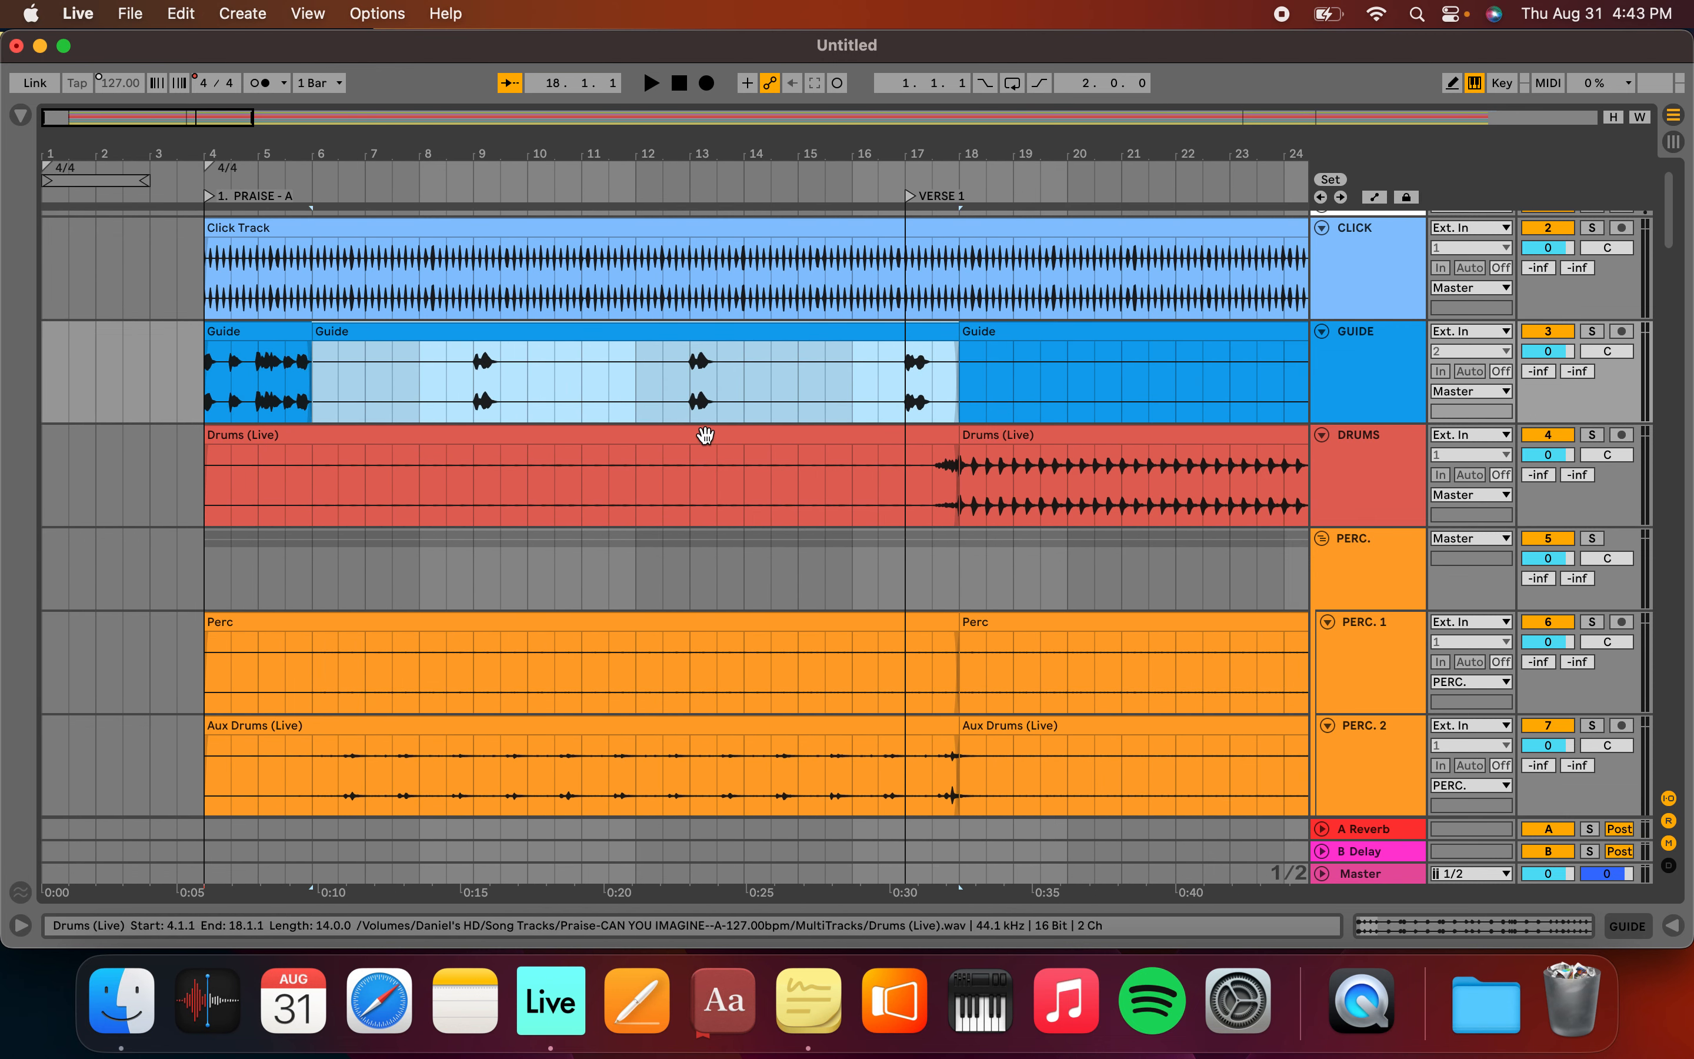
Delete the clips between bars 4 and 18 on all tracks from Drums down to Choir
{"action": "left_click", "coordinate": [654, 435]}
{"action": "scroll", "coordinate": [655, 442], "scroll_direction": "down", "scroll_amount": 20}
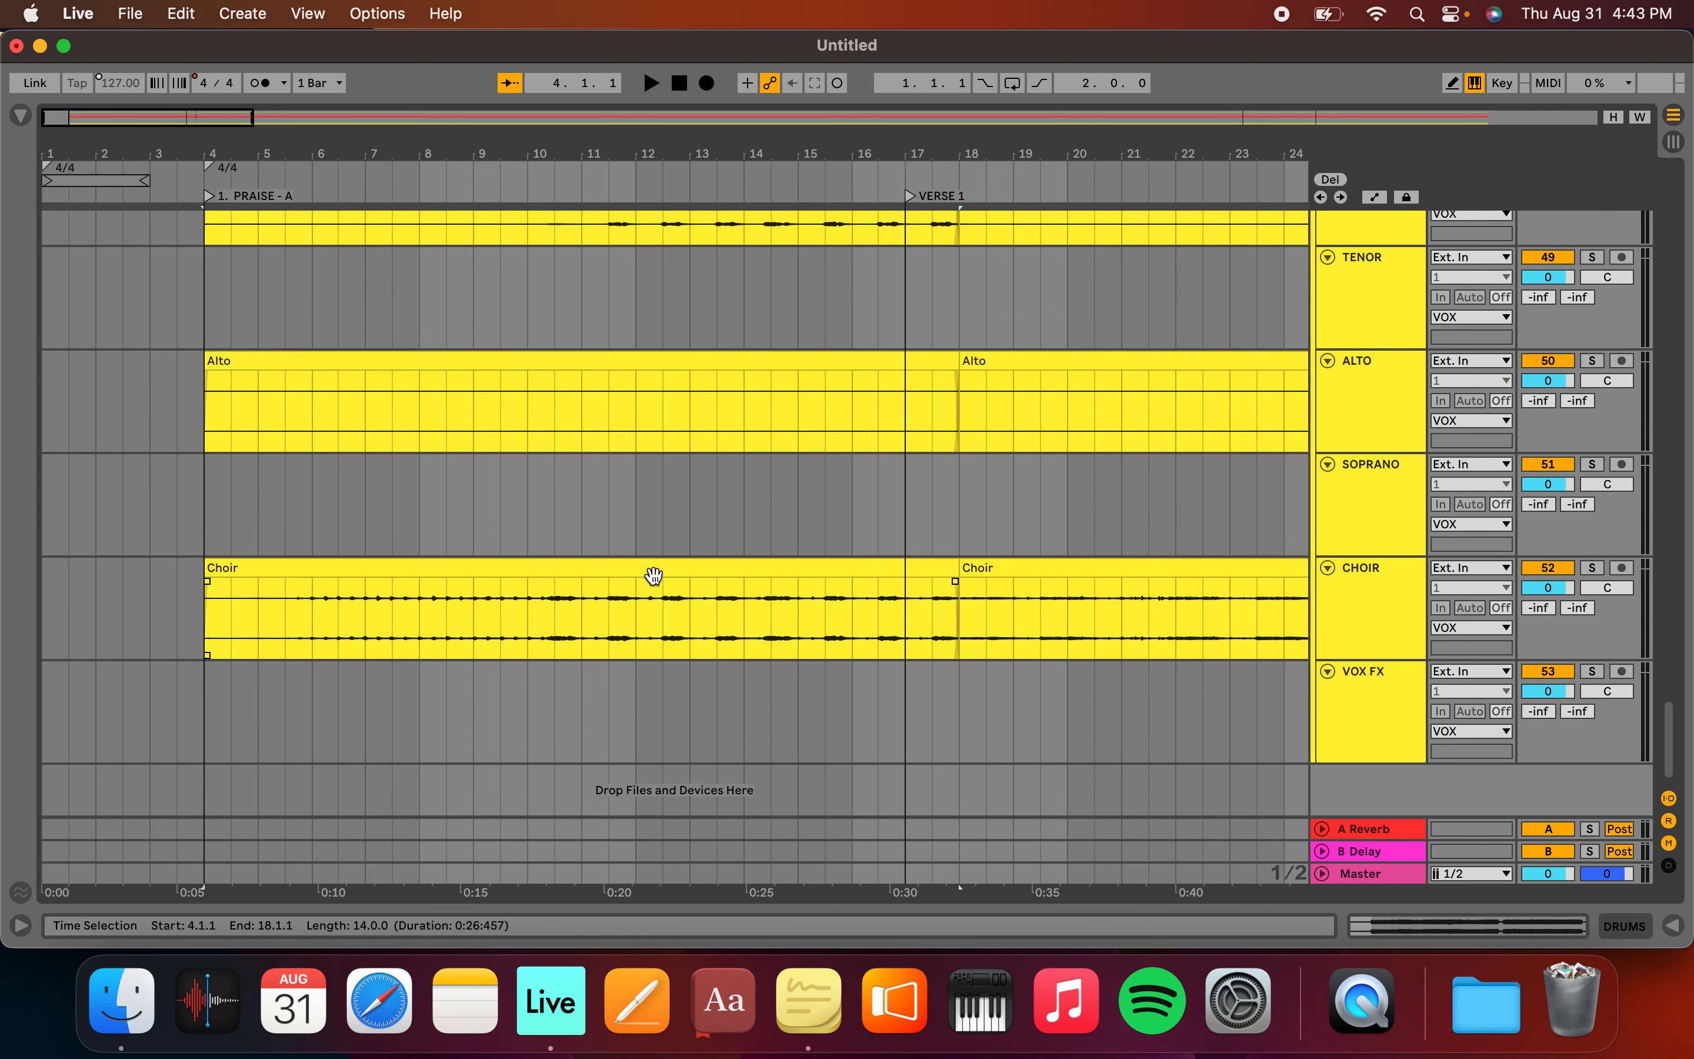
{"action": "left_click", "coordinate": [654, 575], "text": "shift"}
{"action": "key", "text": "Delete"}
{"action": "scroll", "coordinate": [654, 576], "scroll_direction": "up", "scroll_amount": 20}
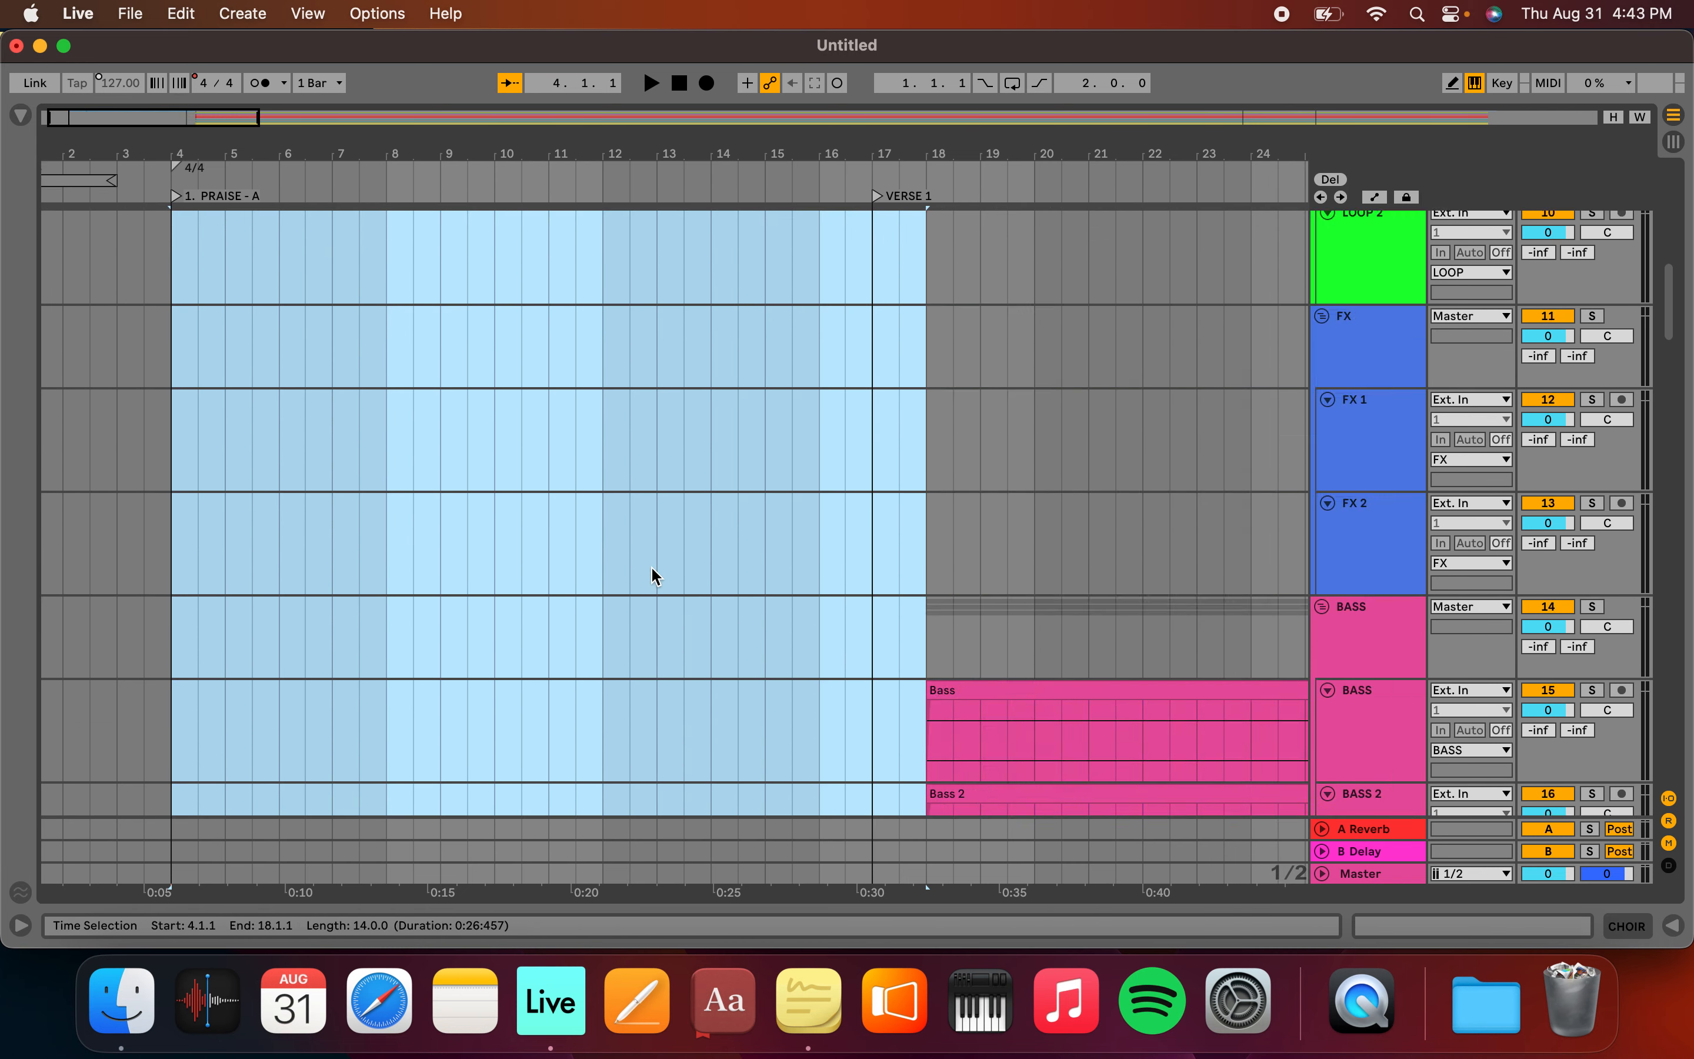
Delete the Guide clip between bars 6 and 18, and extend the following Guide clip's start back to bar 17
{"action": "scroll", "coordinate": [655, 576], "scroll_direction": "up", "scroll_amount": 10}
{"action": "left_click", "coordinate": [629, 352]}
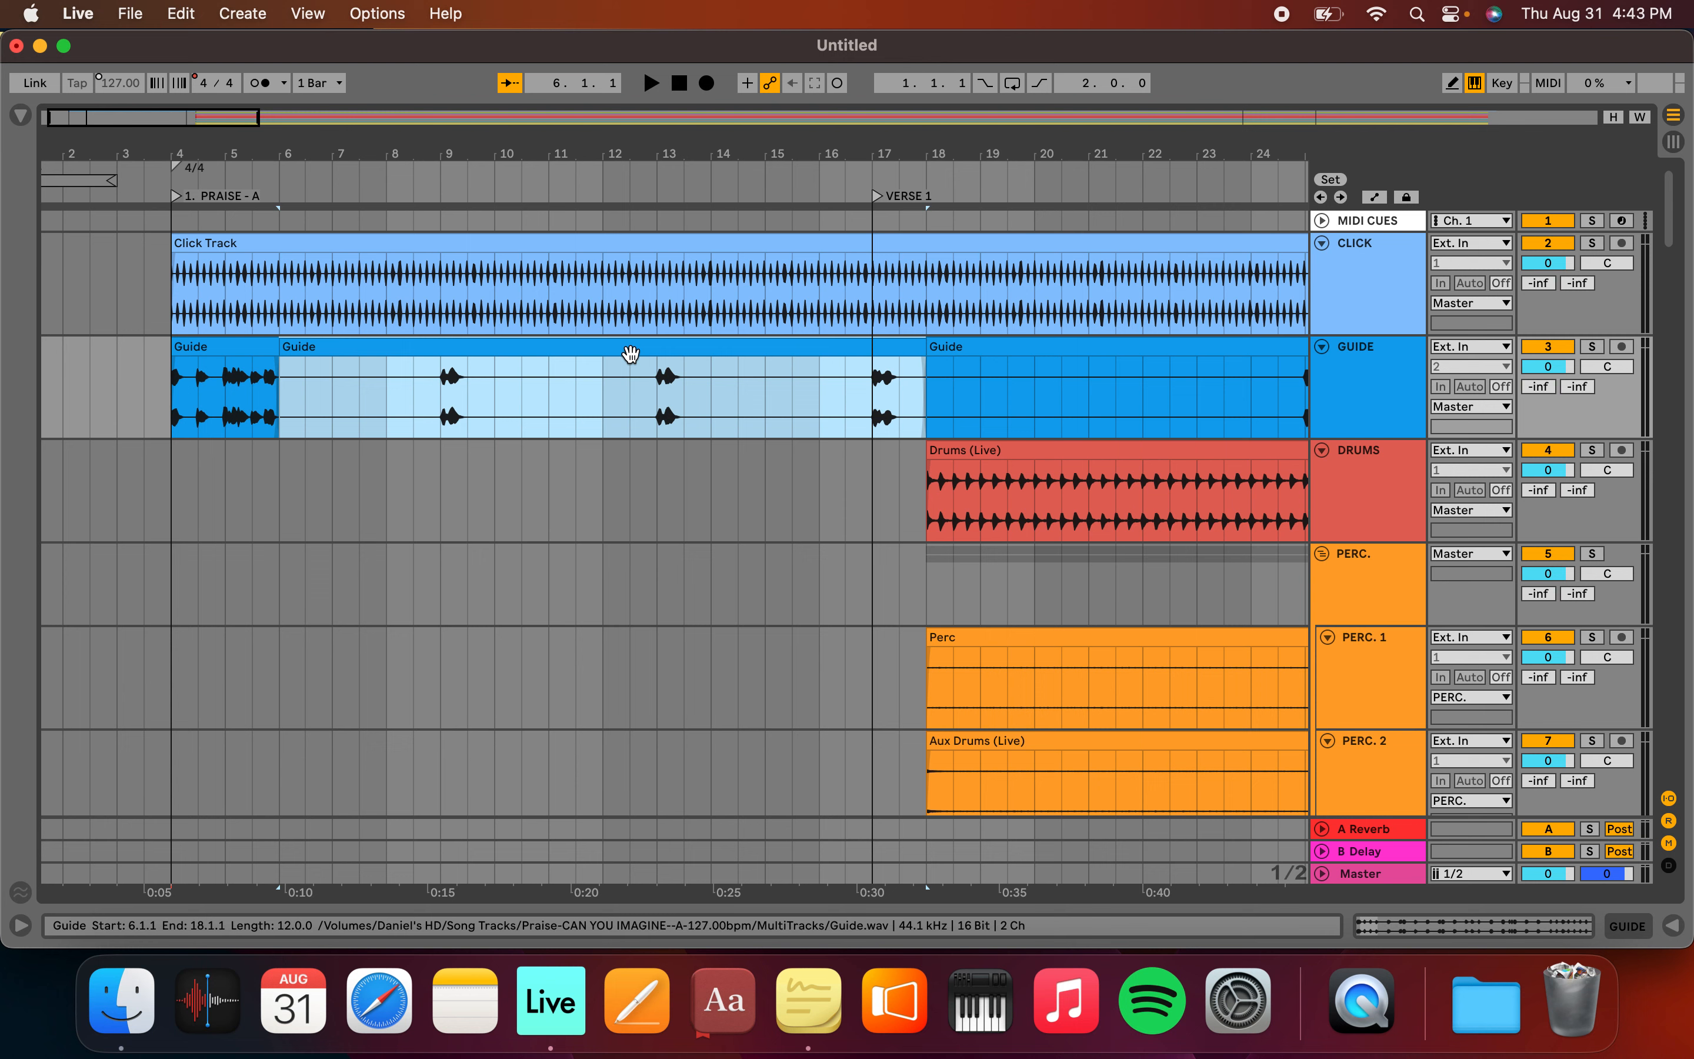
{"action": "key", "text": "Delete"}
{"action": "left_click_drag", "start_coordinate": [922, 348], "coordinate": [875, 350]}
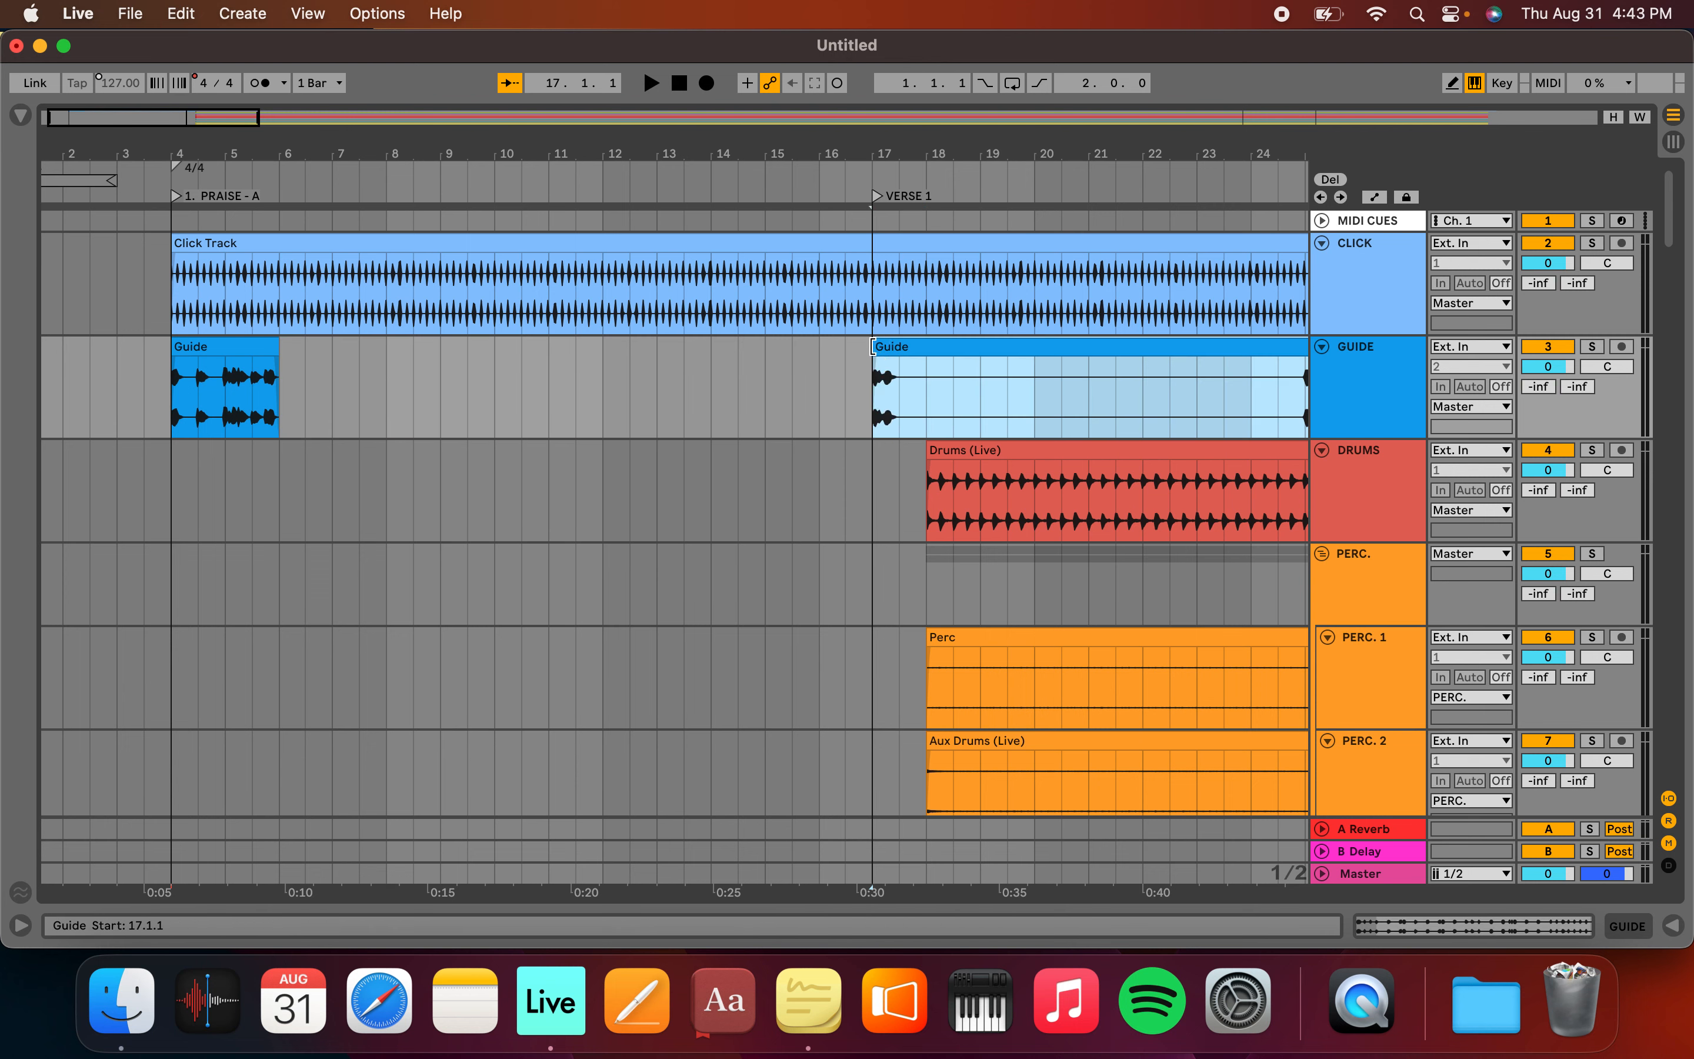
Play briefly from the VERSE 1 marker to check the Guide cue at bar 17
{"action": "left_click", "coordinate": [876, 197]}
{"action": "key", "text": "space"}
{"action": "key", "text": "space"}
Play from the OUTRO marker and stop at bar 134 to locate the start of the outro music
{"action": "scroll", "coordinate": [796, 396], "scroll_direction": "down", "scroll_amount": 5}
{"action": "scroll", "coordinate": [795, 394], "scroll_direction": "down", "scroll_amount": 5}
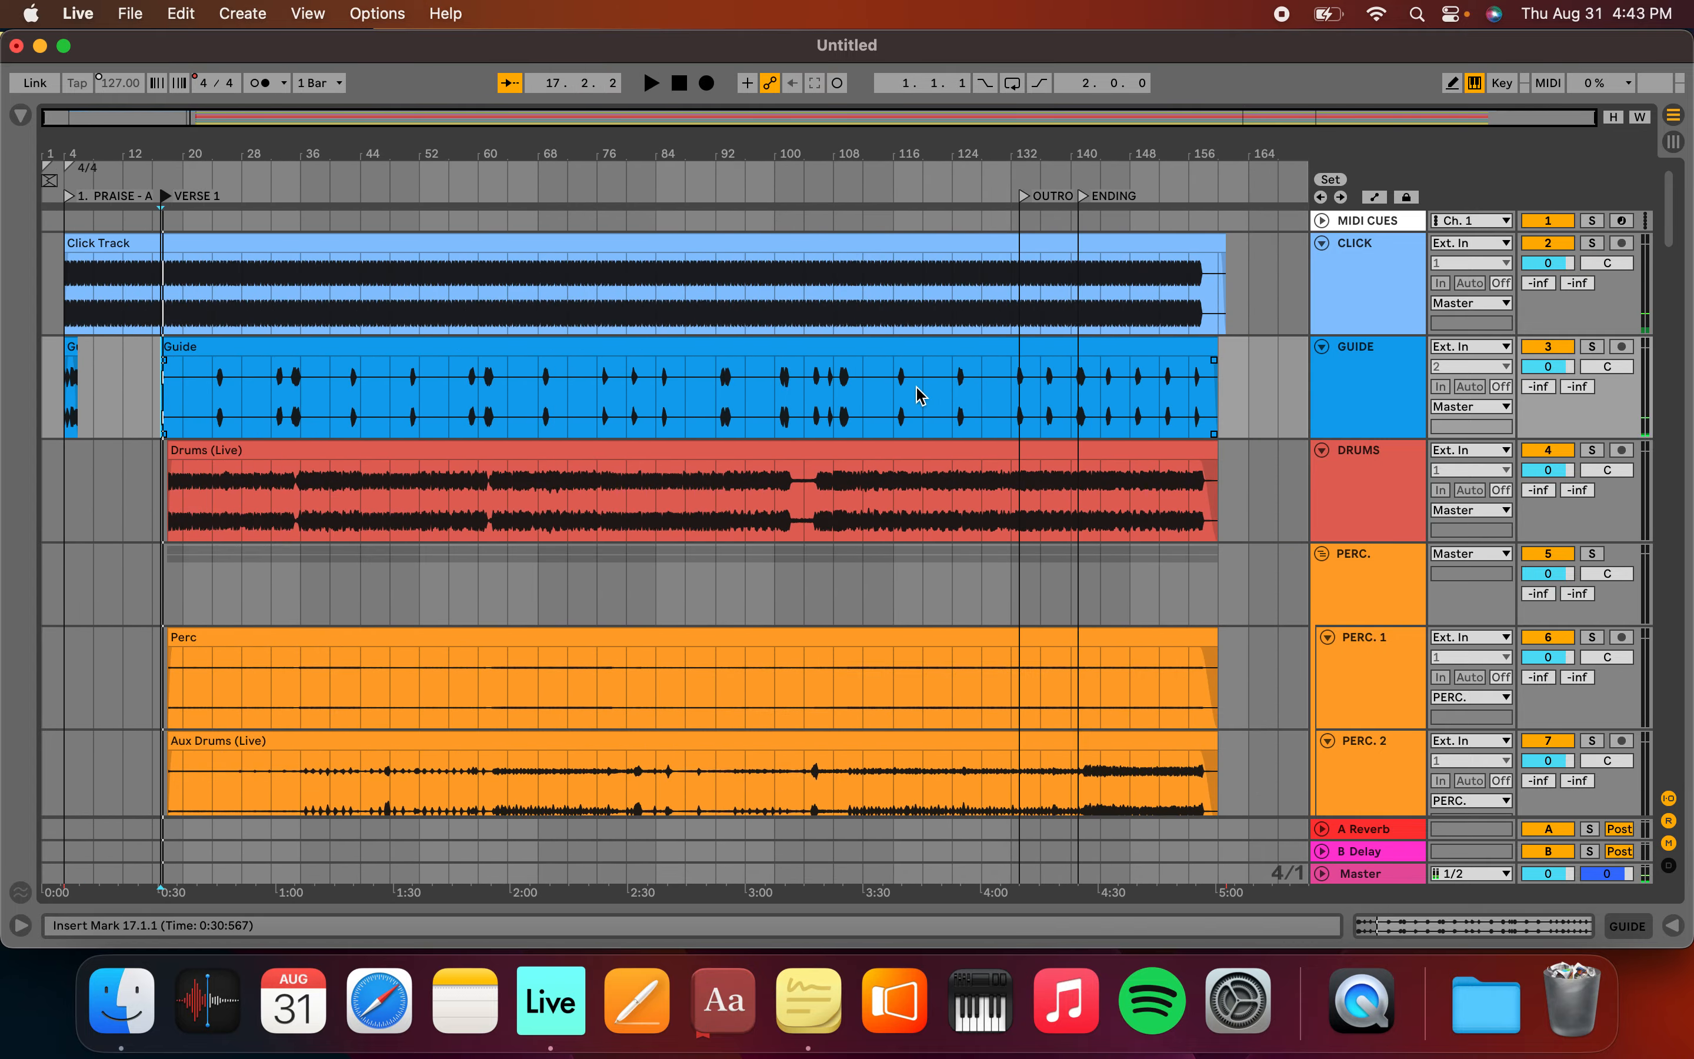
{"action": "scroll", "coordinate": [1033, 419], "scroll_direction": "up", "scroll_amount": 10}
{"action": "scroll", "coordinate": [692, 441], "scroll_direction": "up", "scroll_amount": 4}
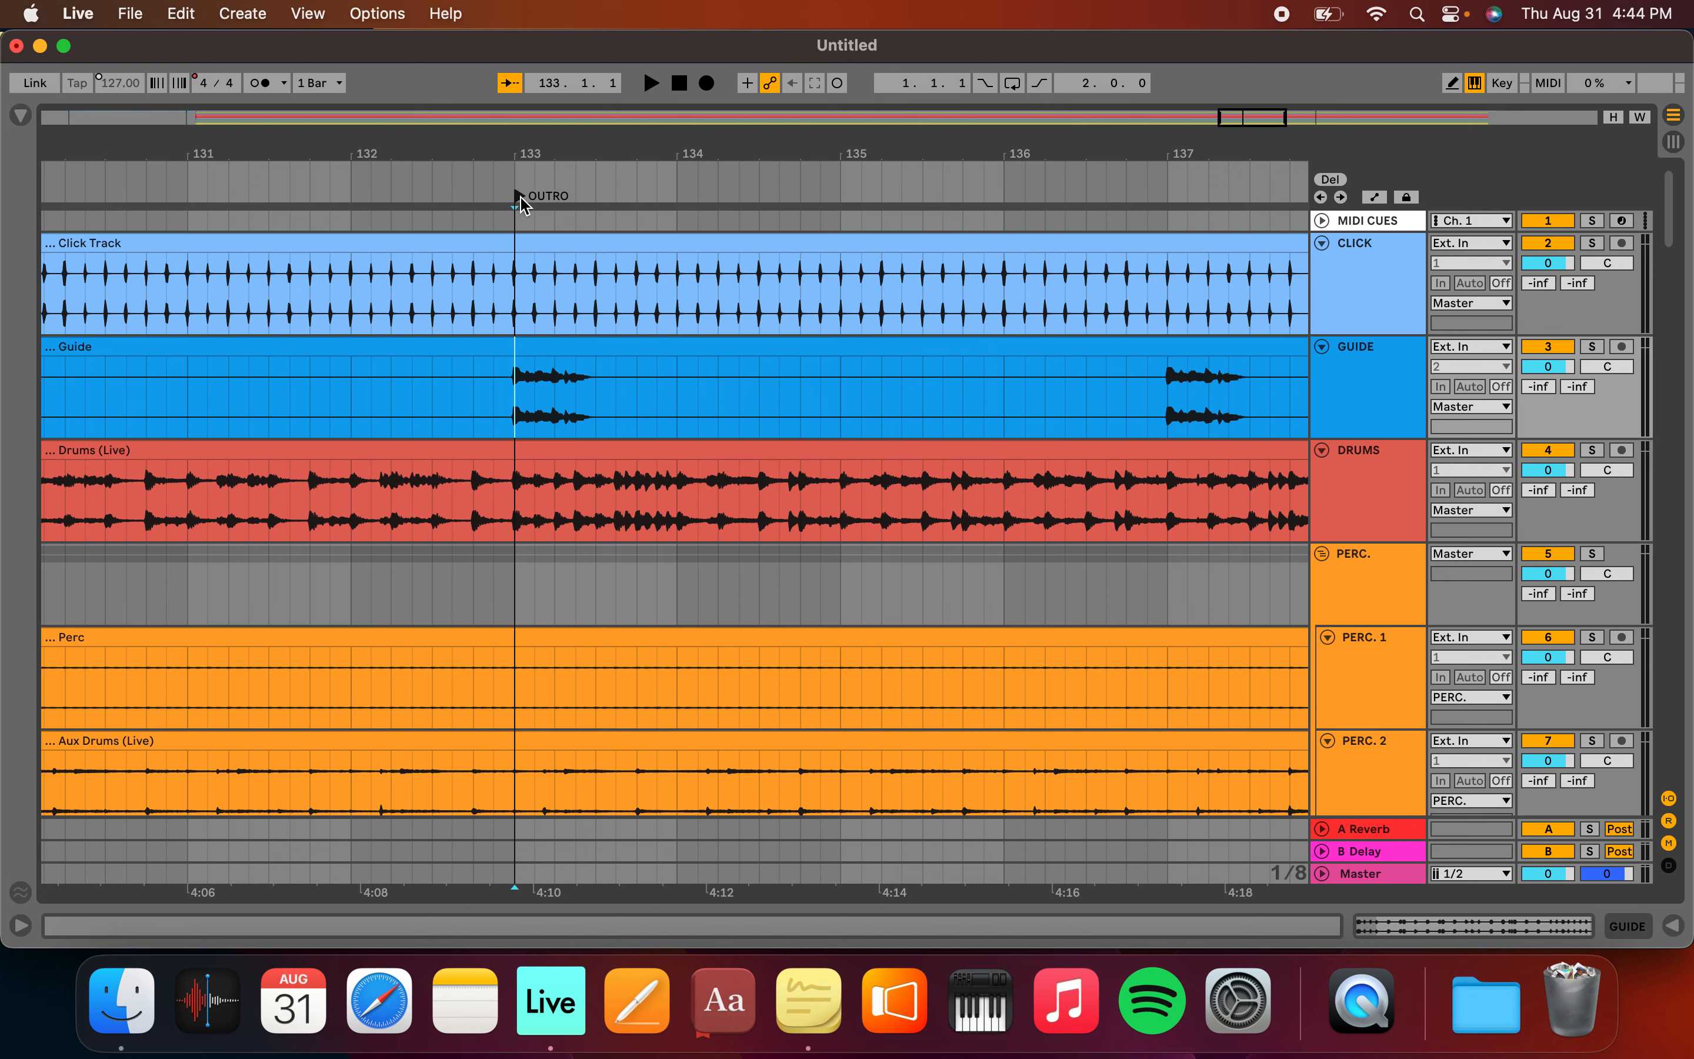
{"action": "left_click", "coordinate": [520, 203]}
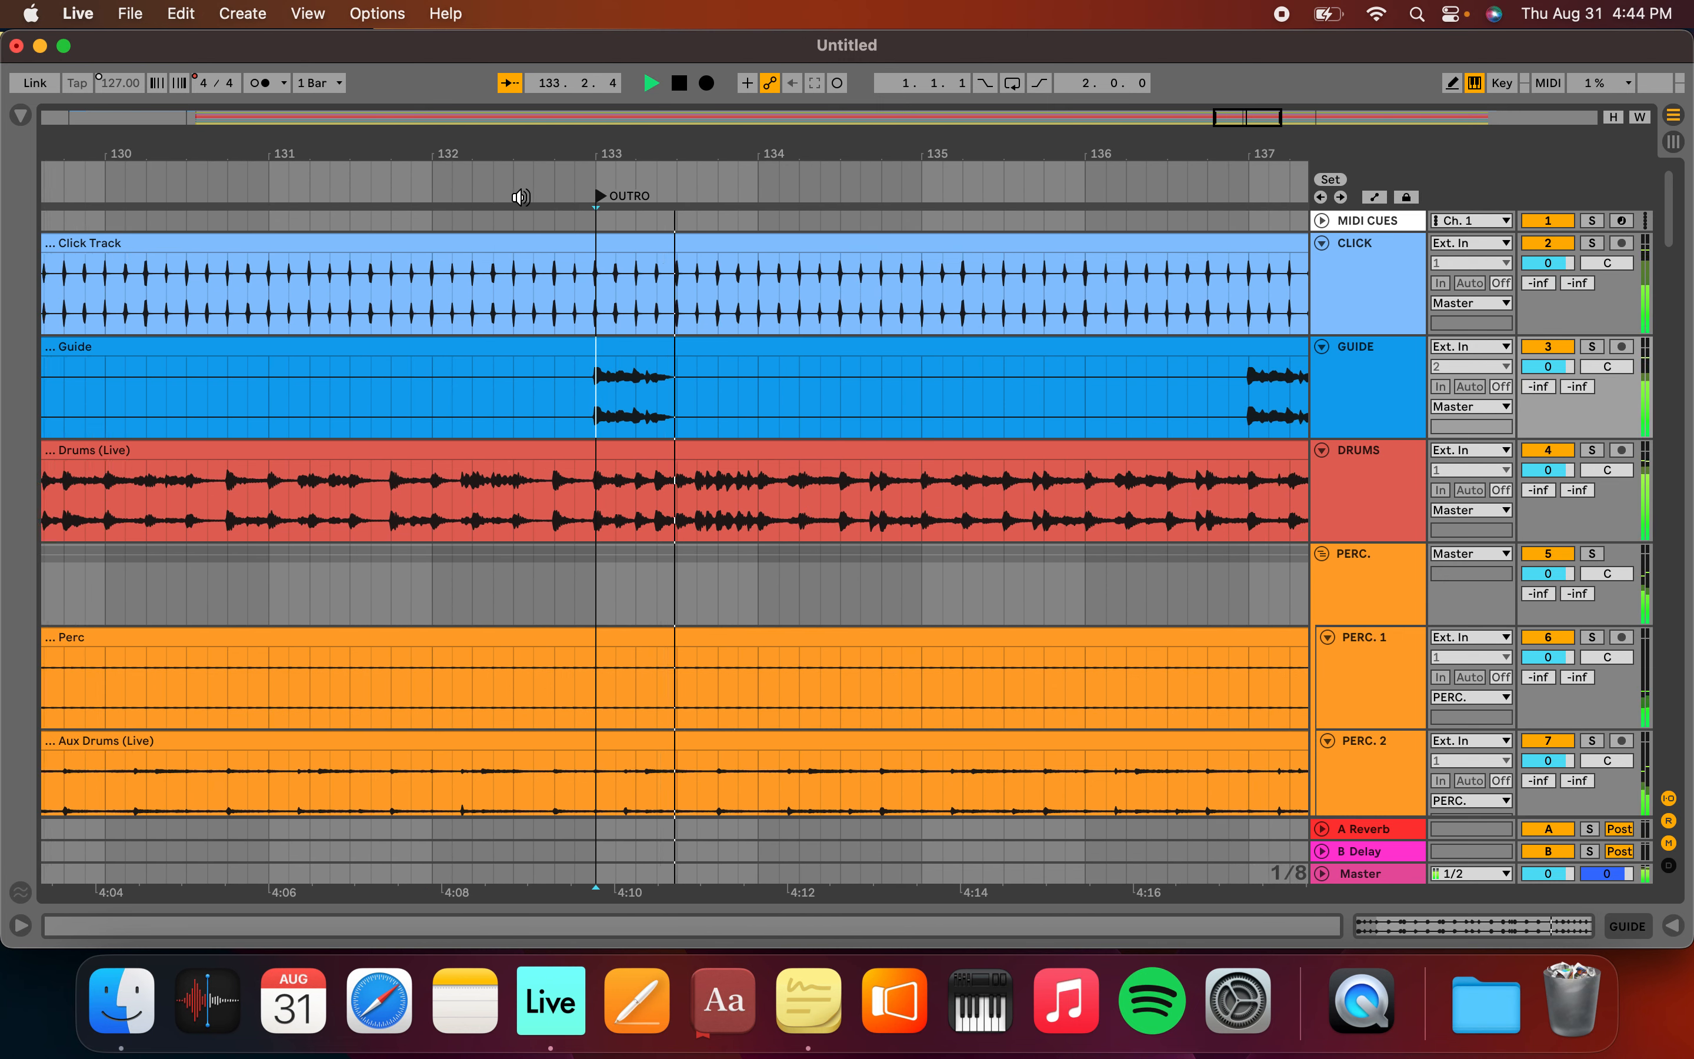
{"action": "key", "text": "space"}
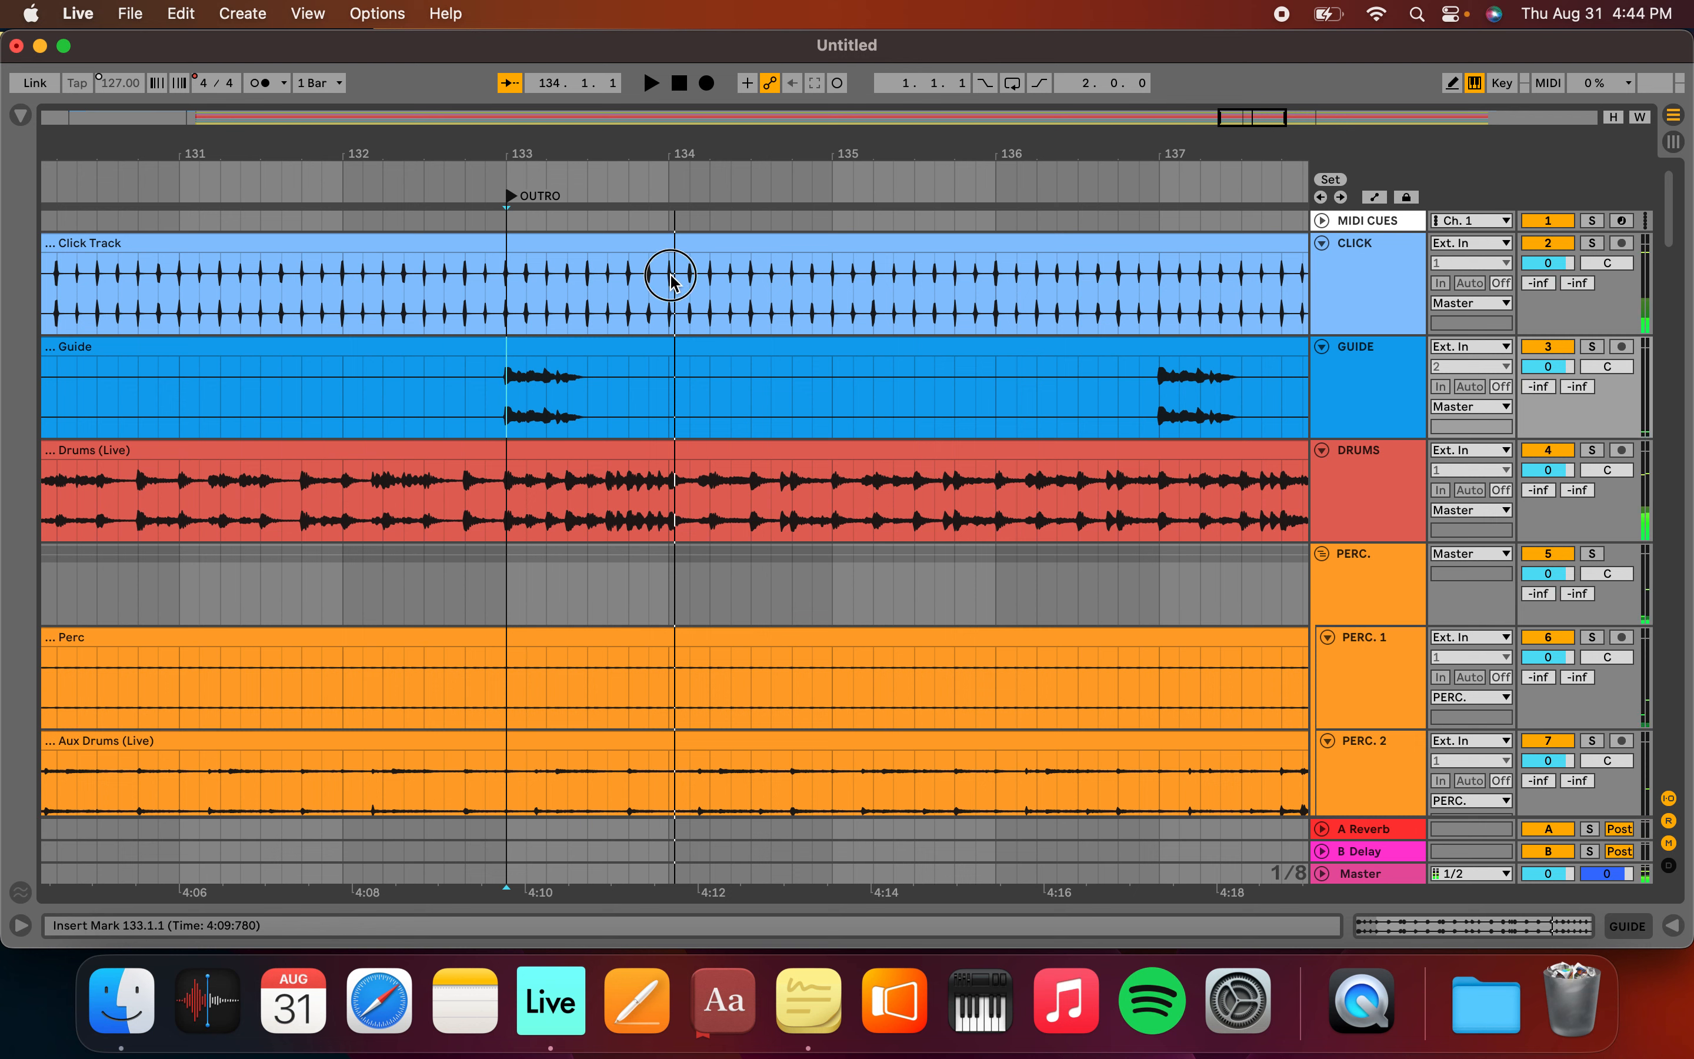
Select the range from bar 134 to bar 142 on the Guide track and all tracks below it
{"action": "left_click", "coordinate": [669, 397]}
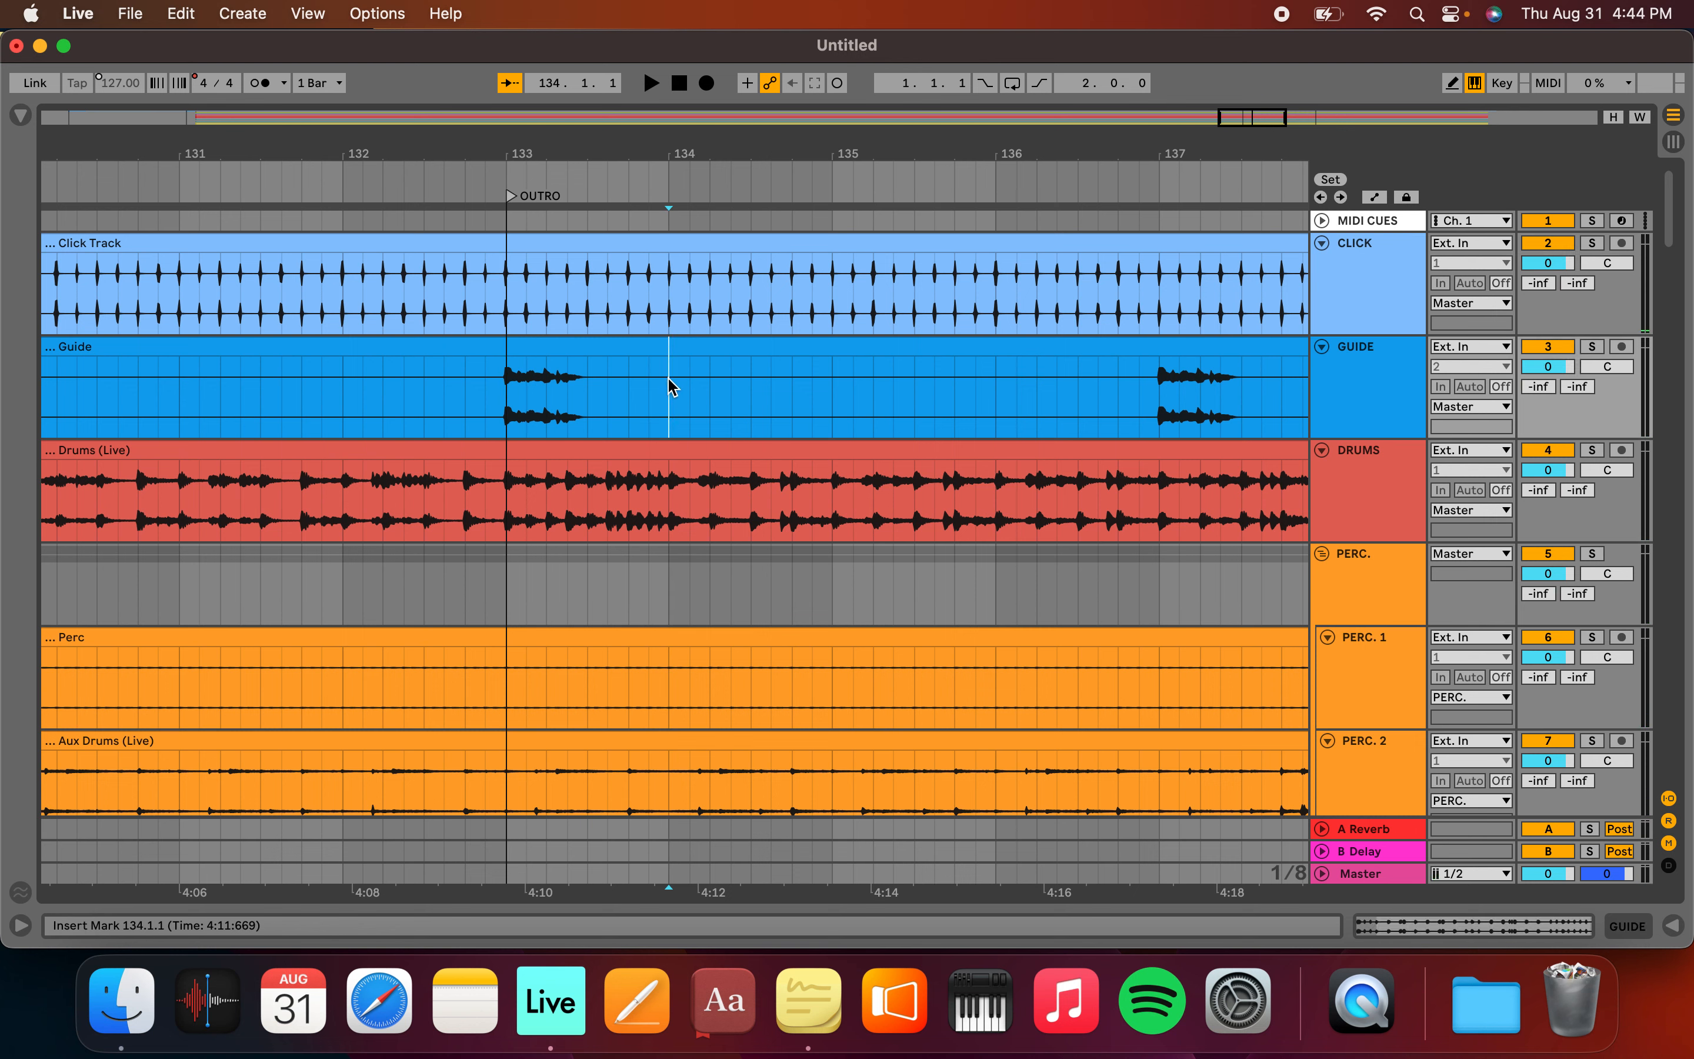
{"action": "left_click_drag", "start_coordinate": [669, 412], "coordinate": [1046, 1056]}
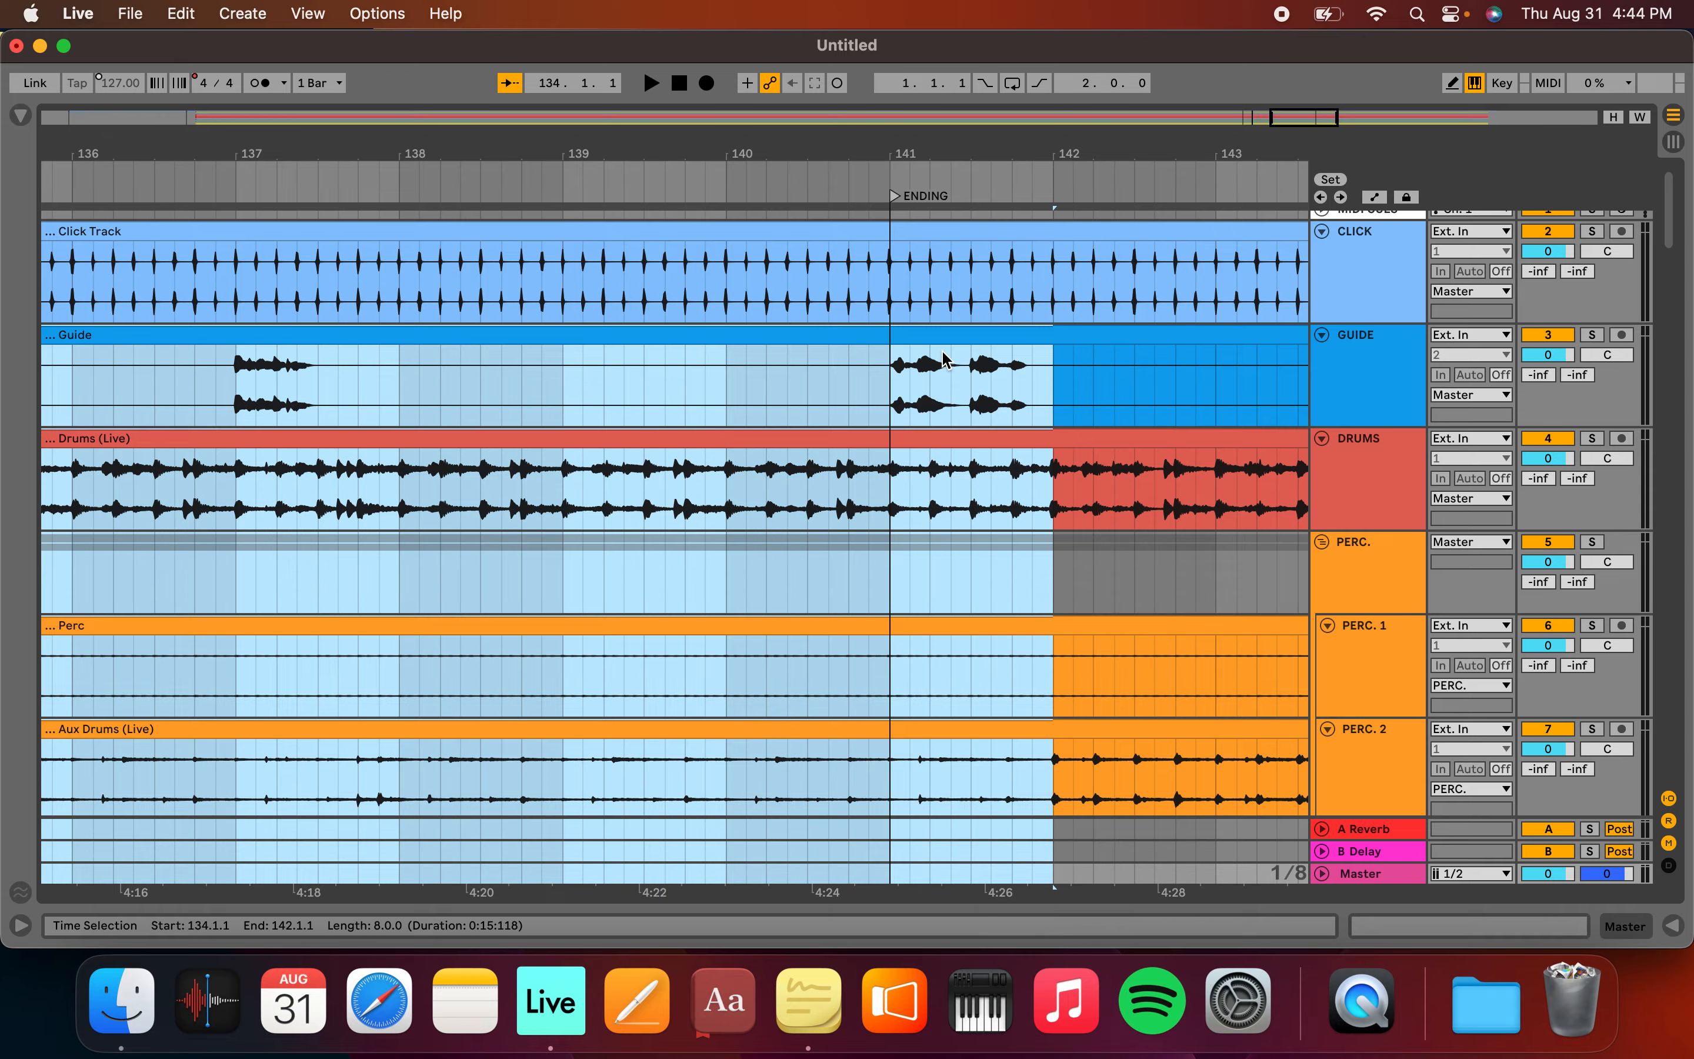
Paste the copied outro section at bar 6, starting on the Guide track and covering all tracks below it
{"action": "key", "text": "w"}
{"action": "left_click", "coordinate": [81, 383]}
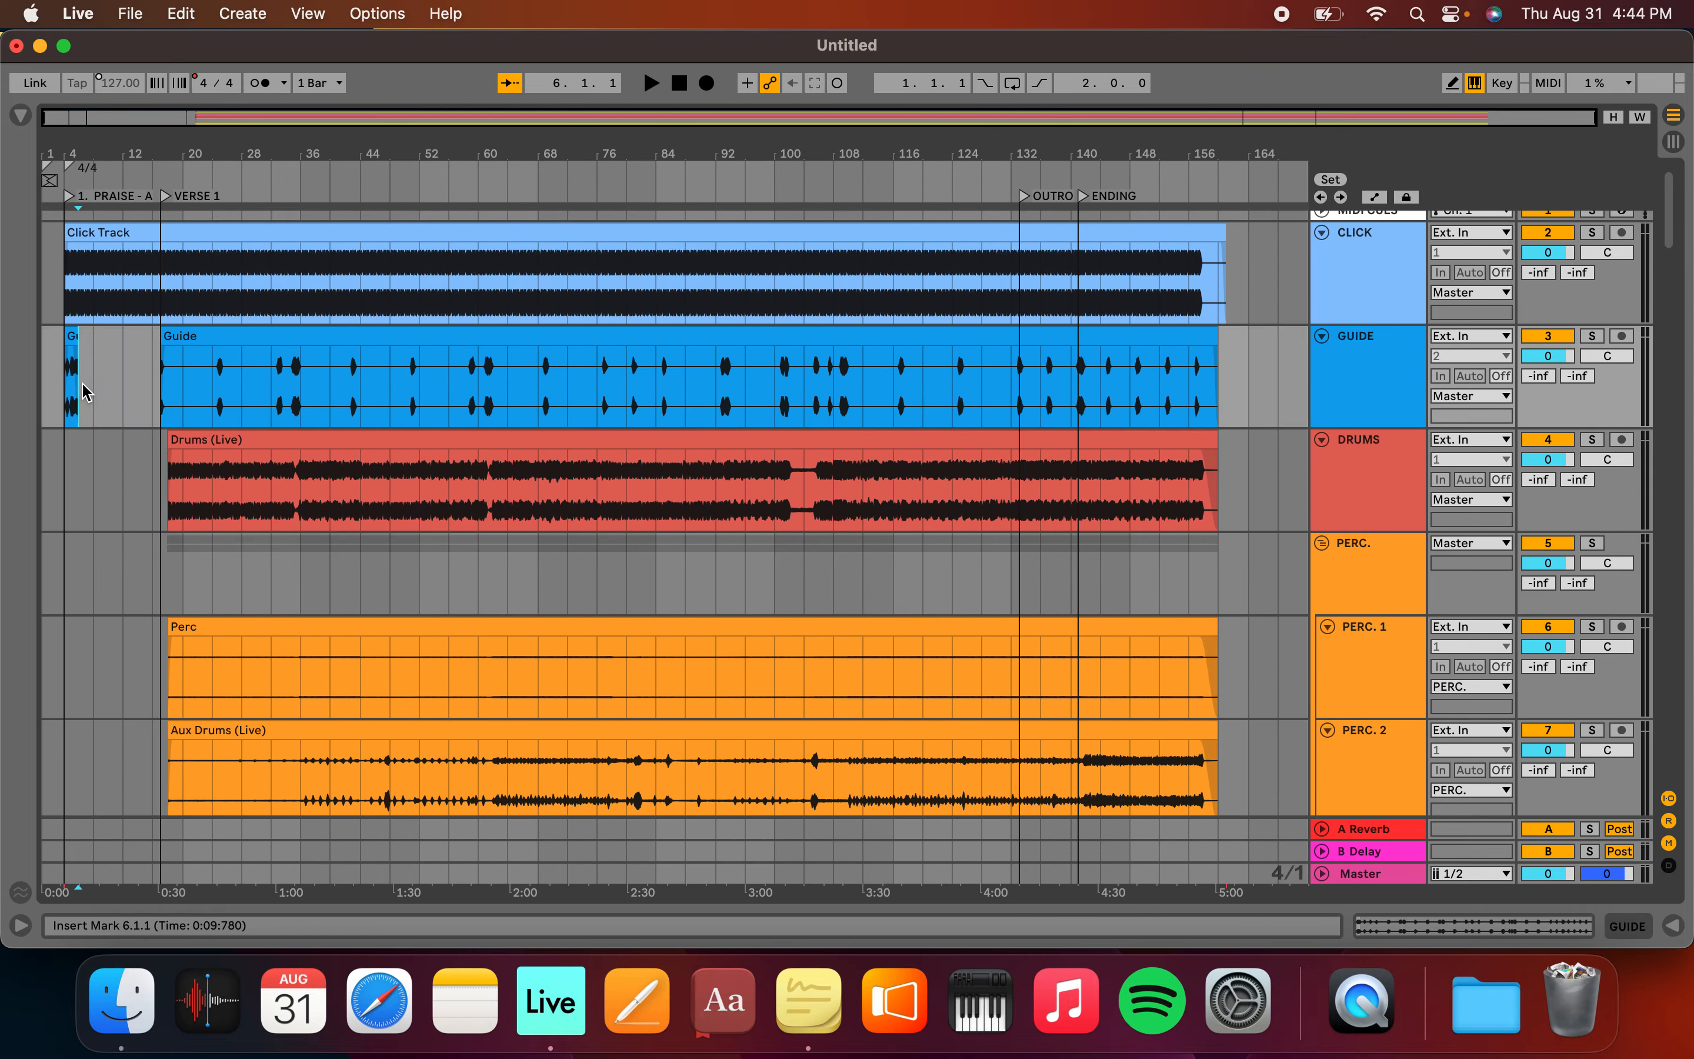
{"action": "scroll", "coordinate": [82, 382], "scroll_direction": "up", "scroll_amount": 10}
{"action": "scroll", "coordinate": [82, 382], "scroll_direction": "left", "scroll_amount": 4}
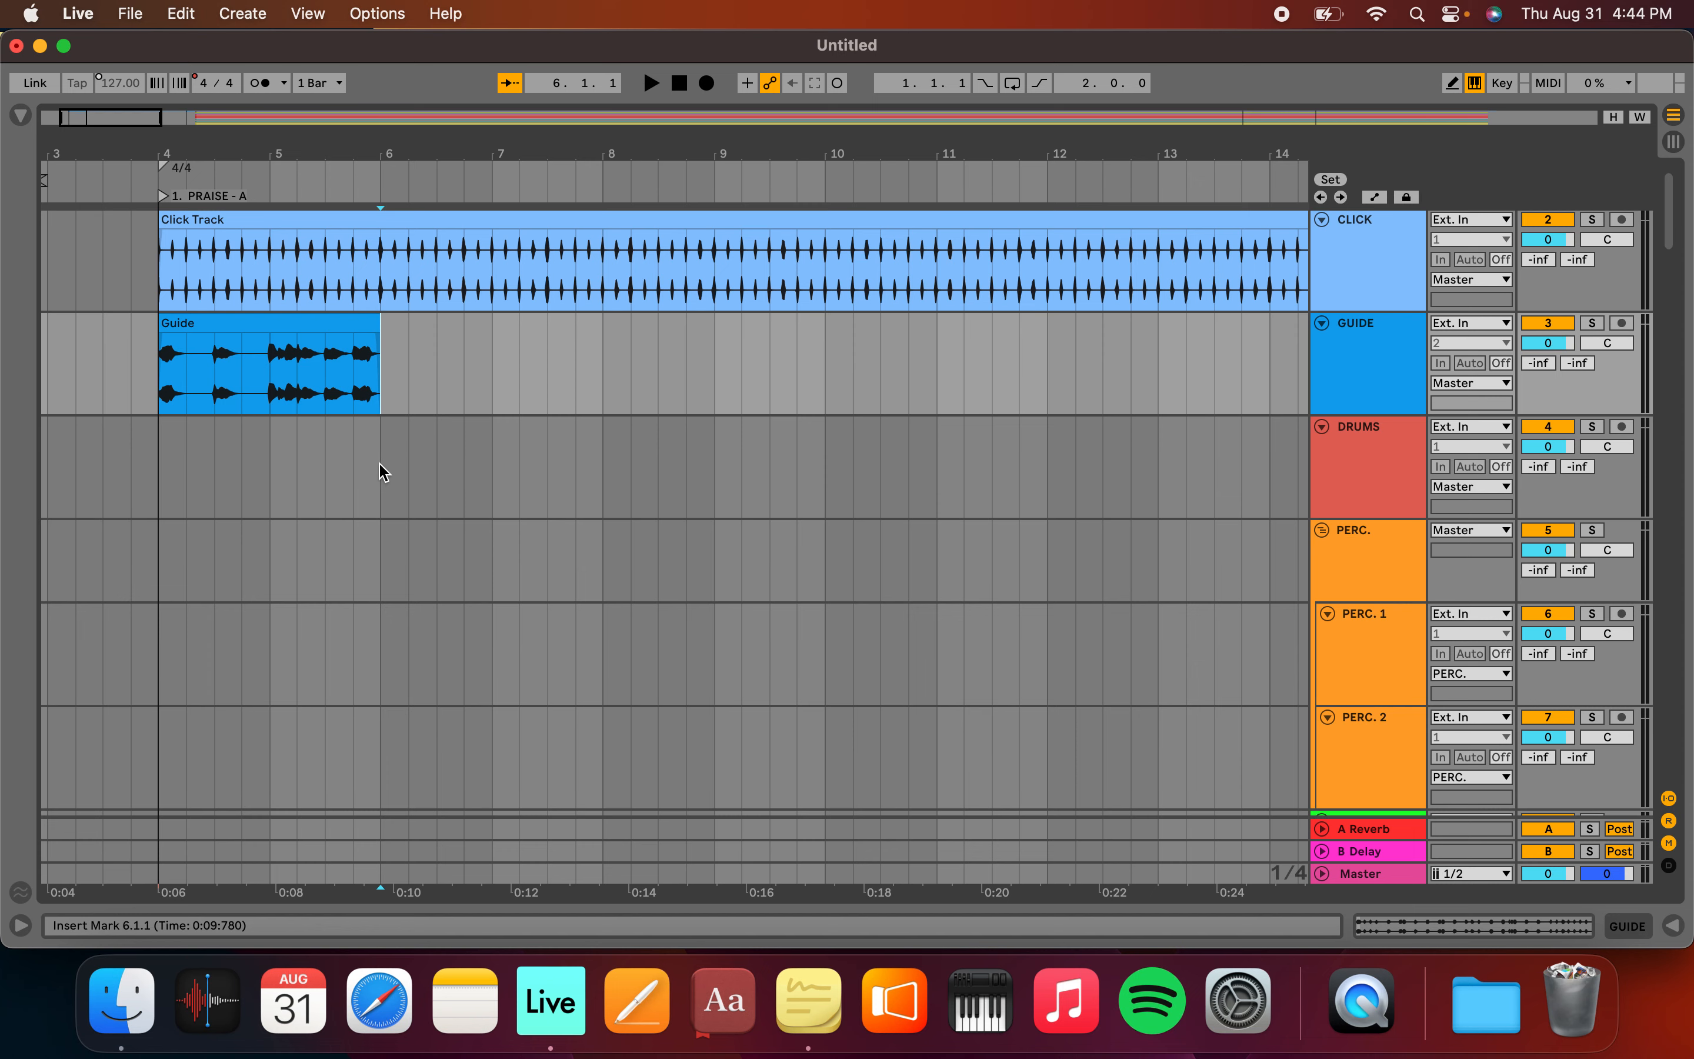
{"action": "key", "text": "super+v"}
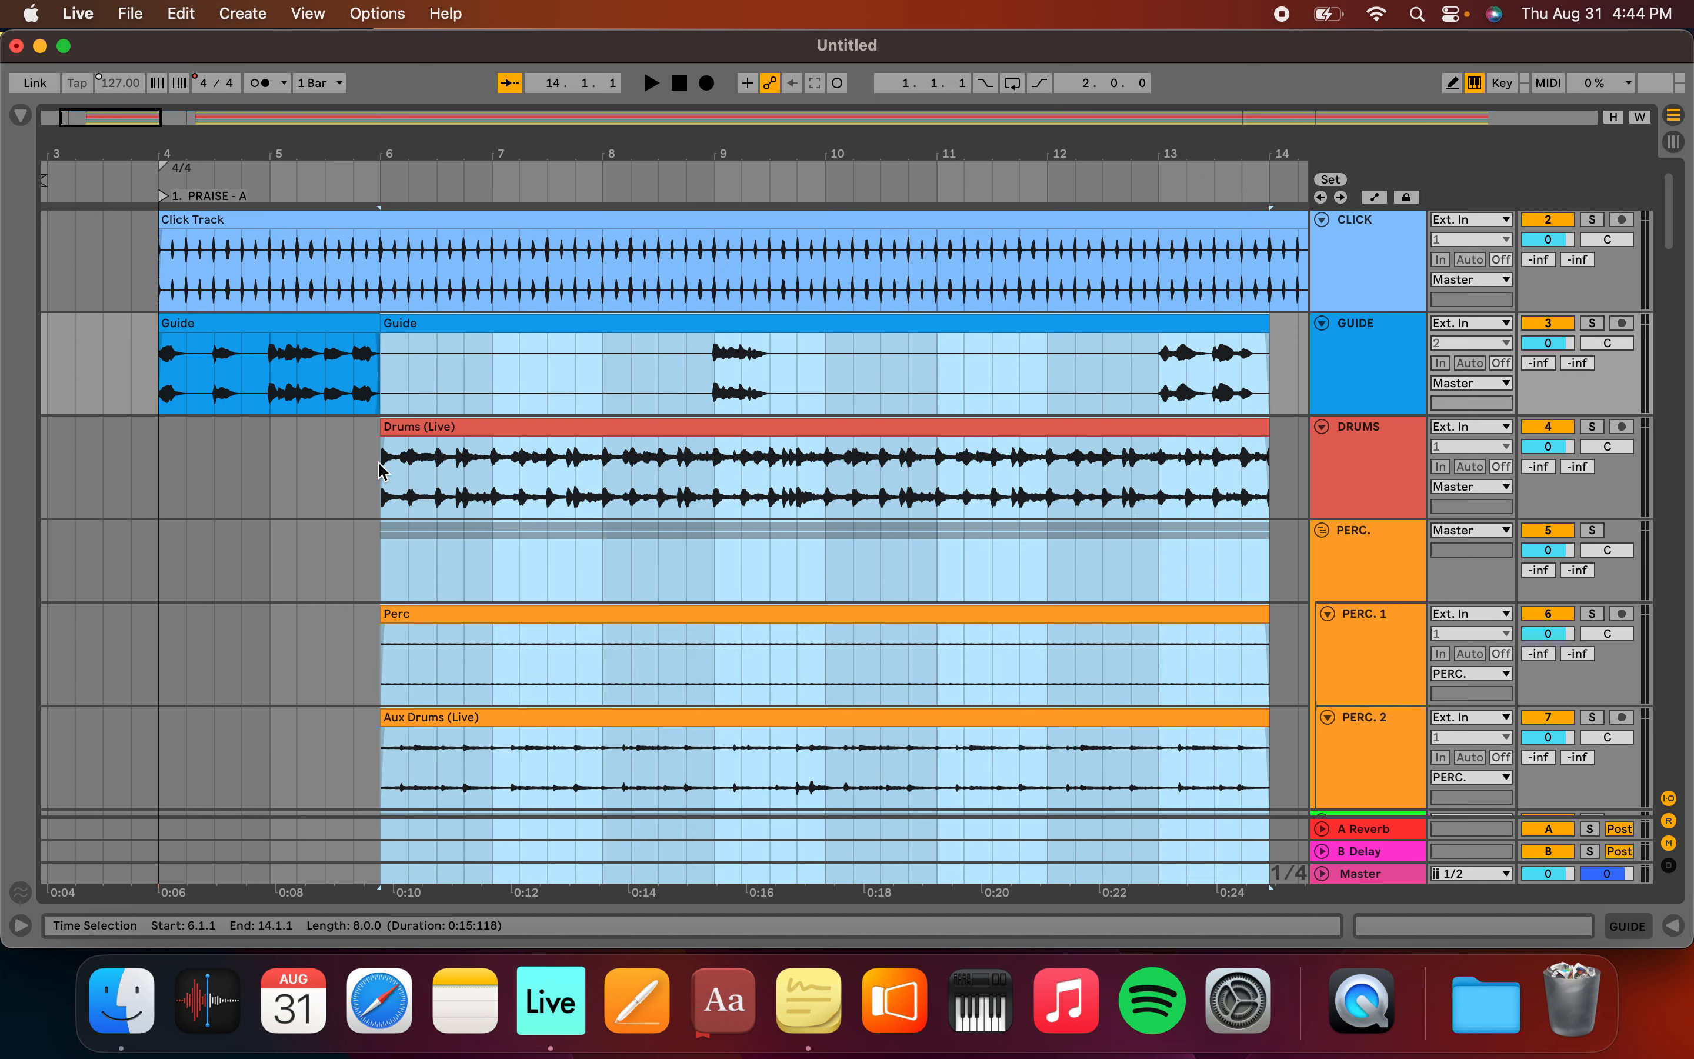
Play from the PRAISE - A marker to check the pasted intro at bar 6
{"action": "scroll", "coordinate": [459, 422], "scroll_direction": "down", "scroll_amount": 3}
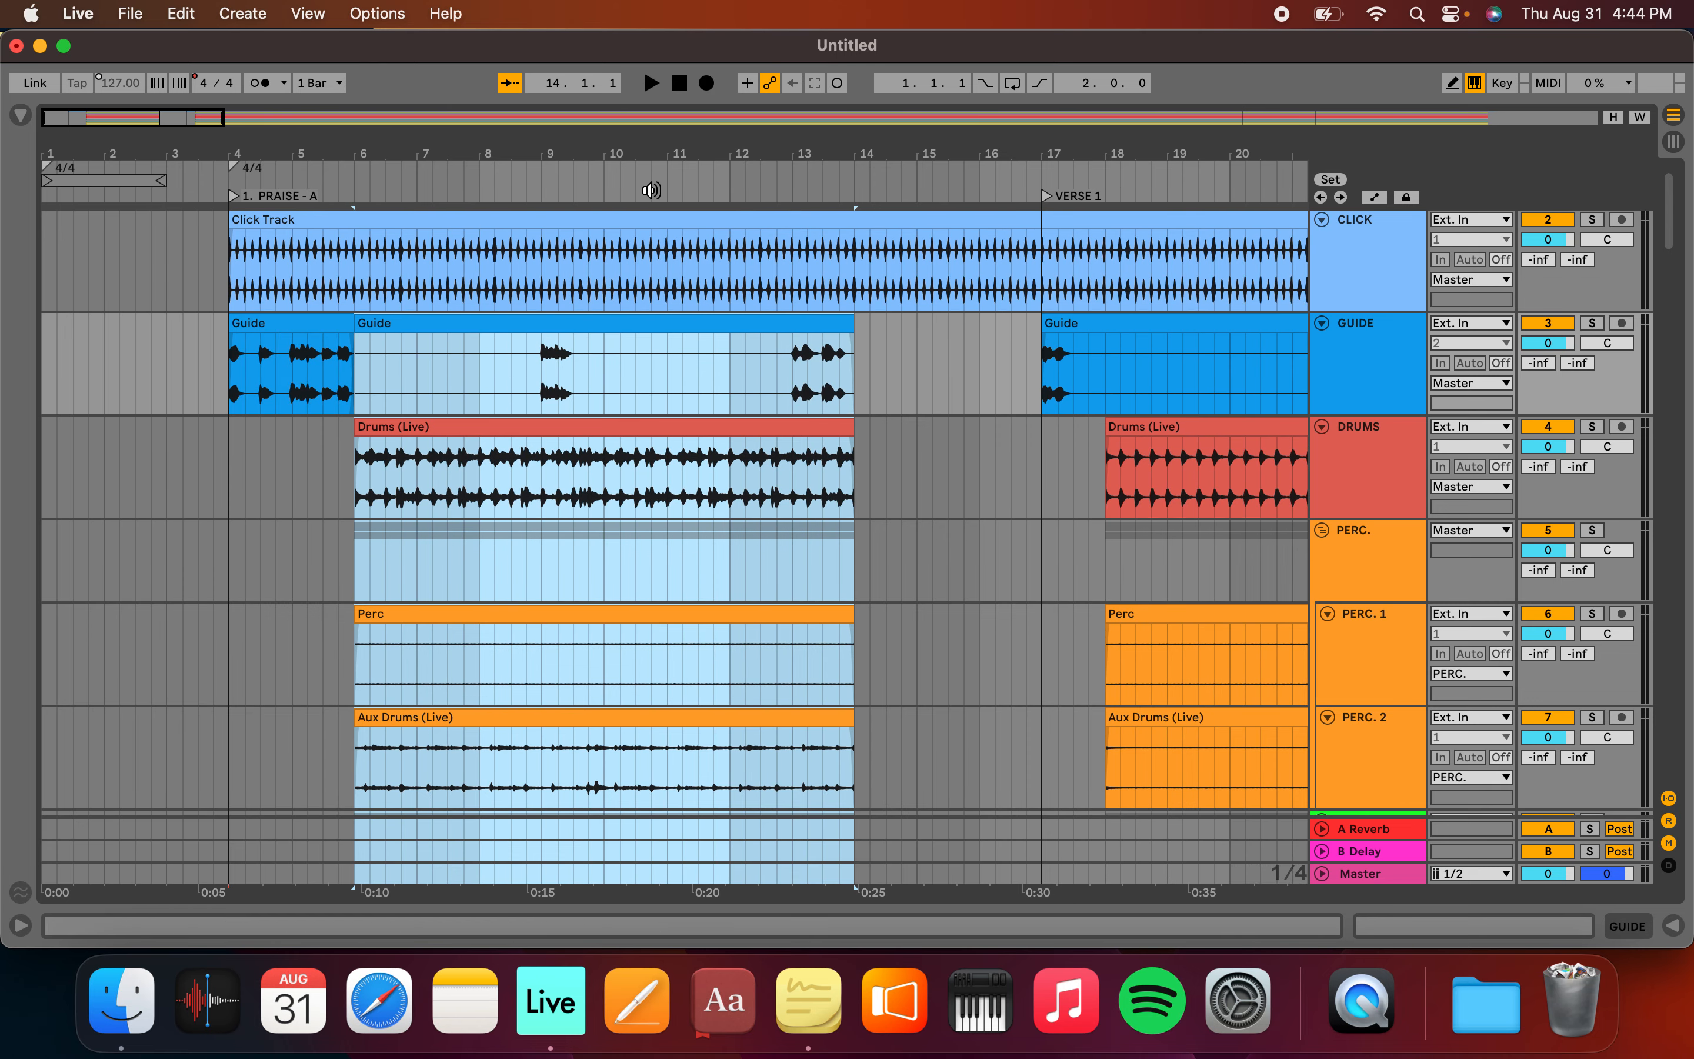
{"action": "left_click", "coordinate": [235, 197]}
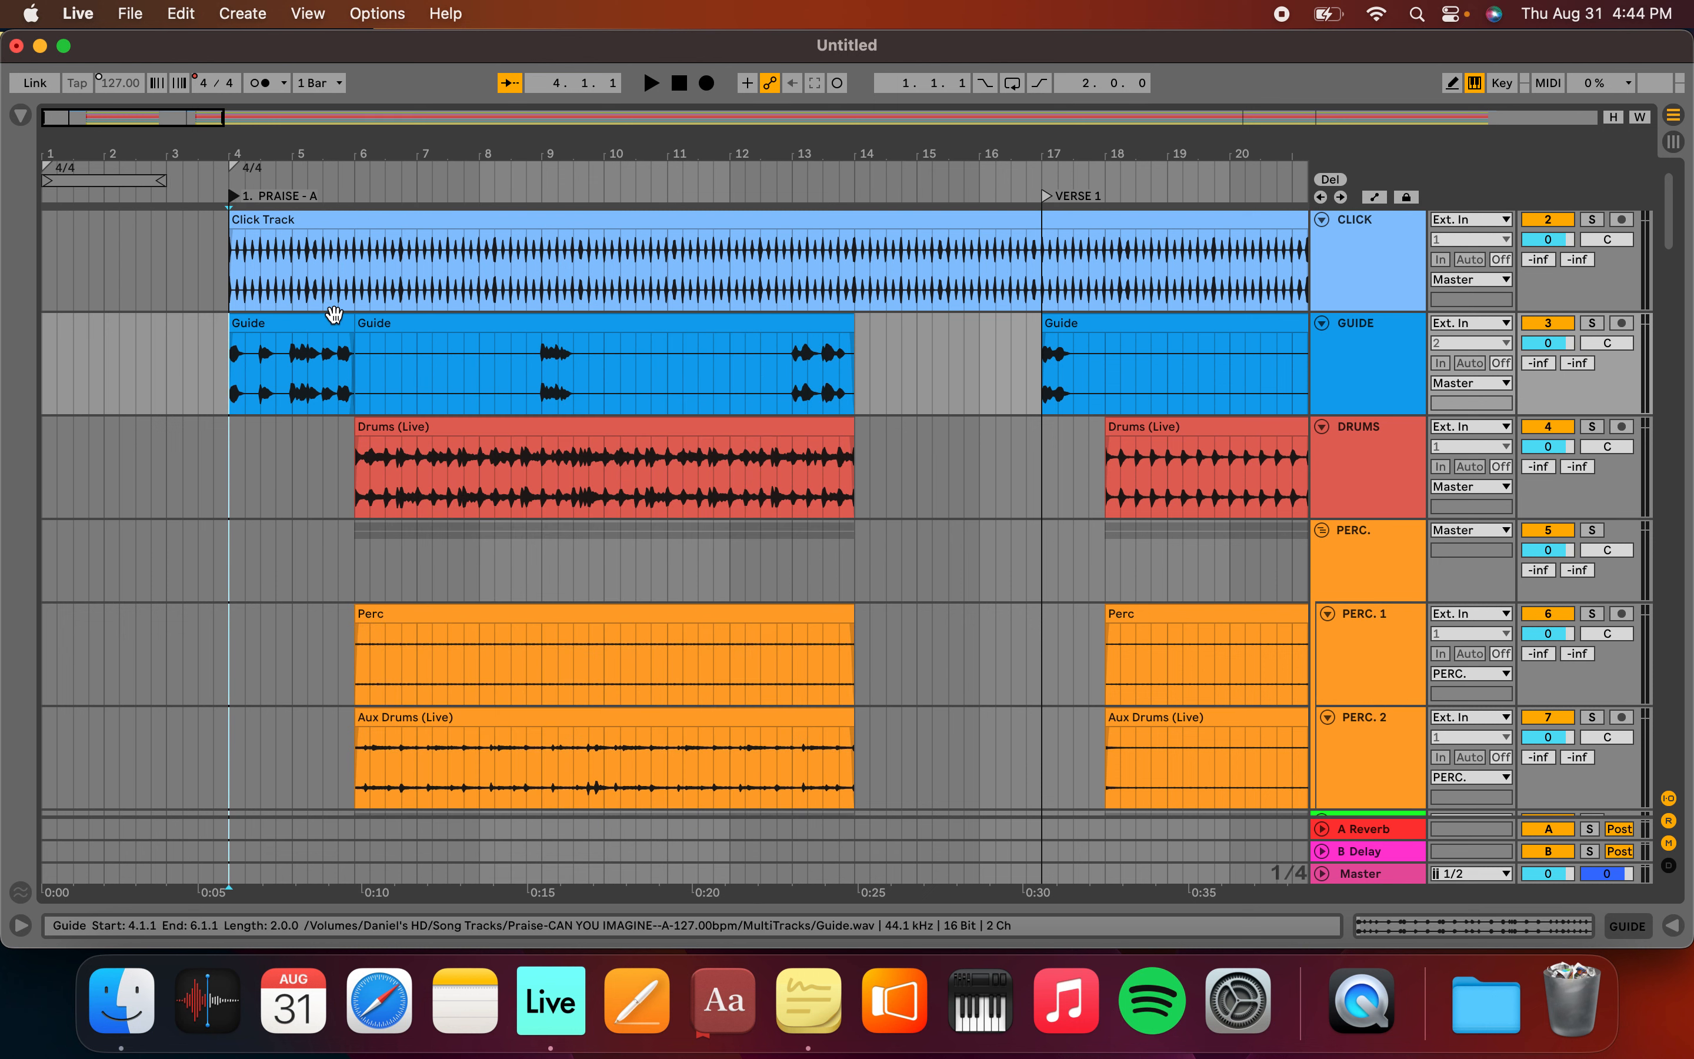
{"action": "key", "text": "space"}
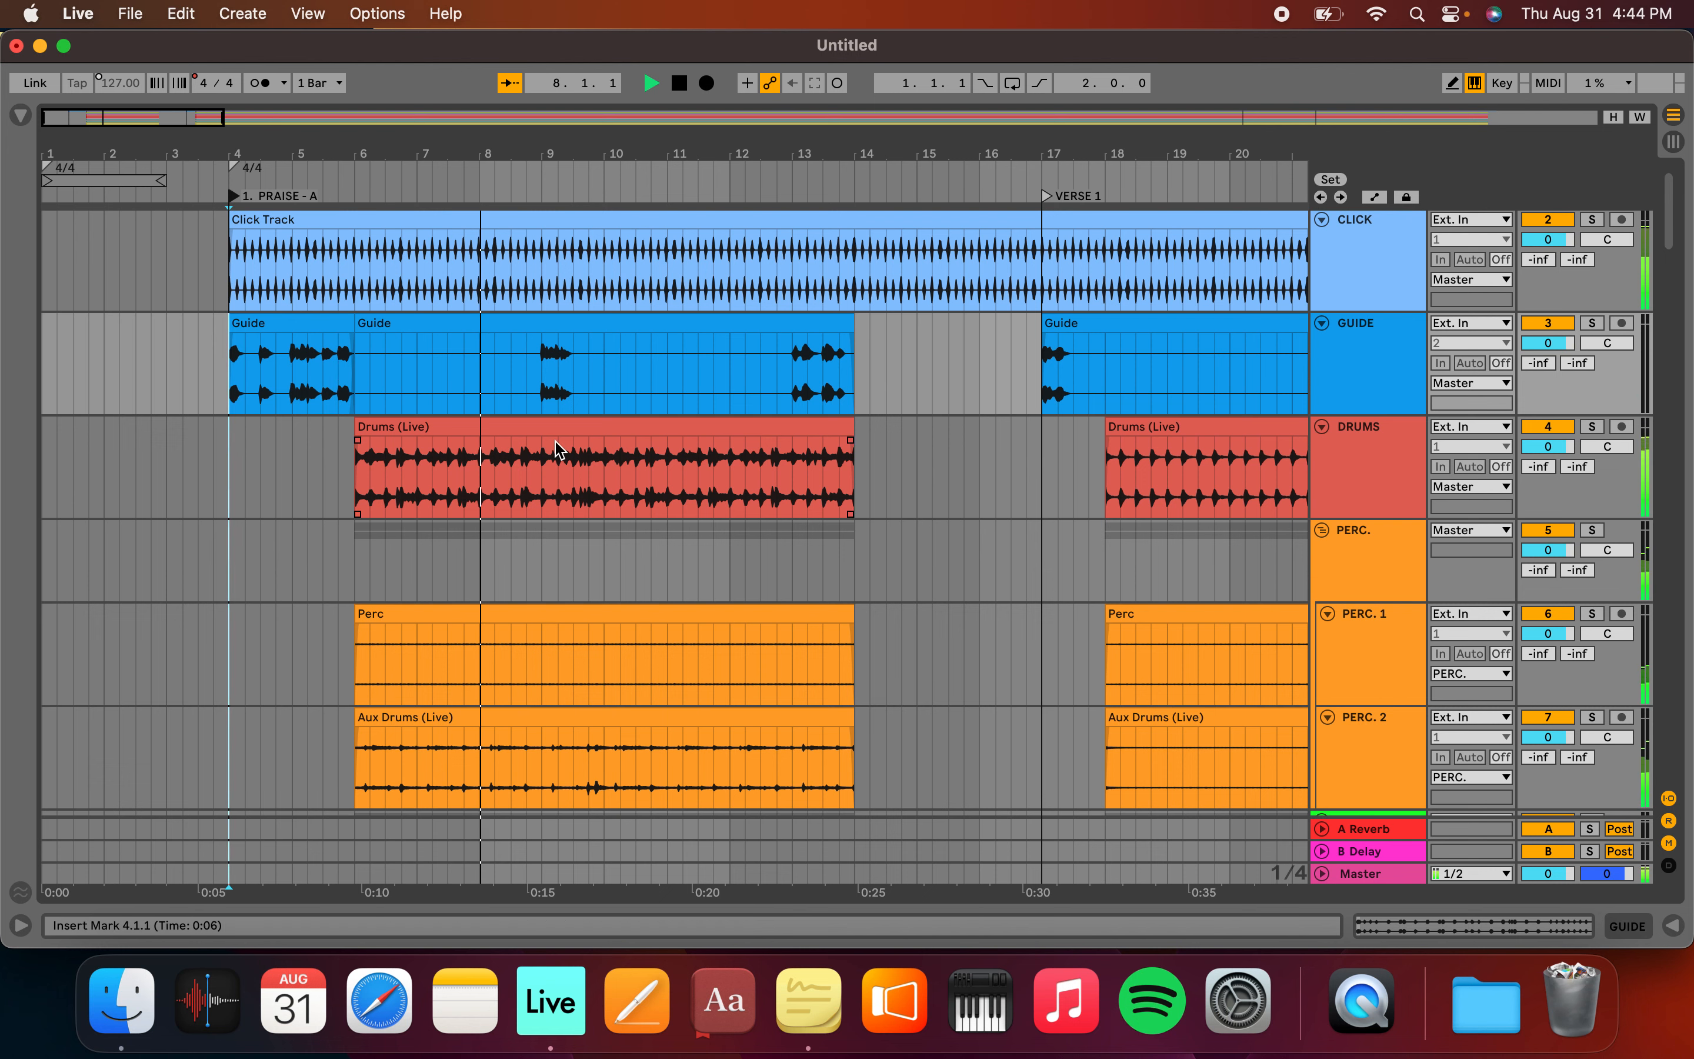
Select the pasted bar 6 clips from Drums down to Choir and extend their start back to 5.3
{"action": "left_click", "coordinate": [384, 454]}
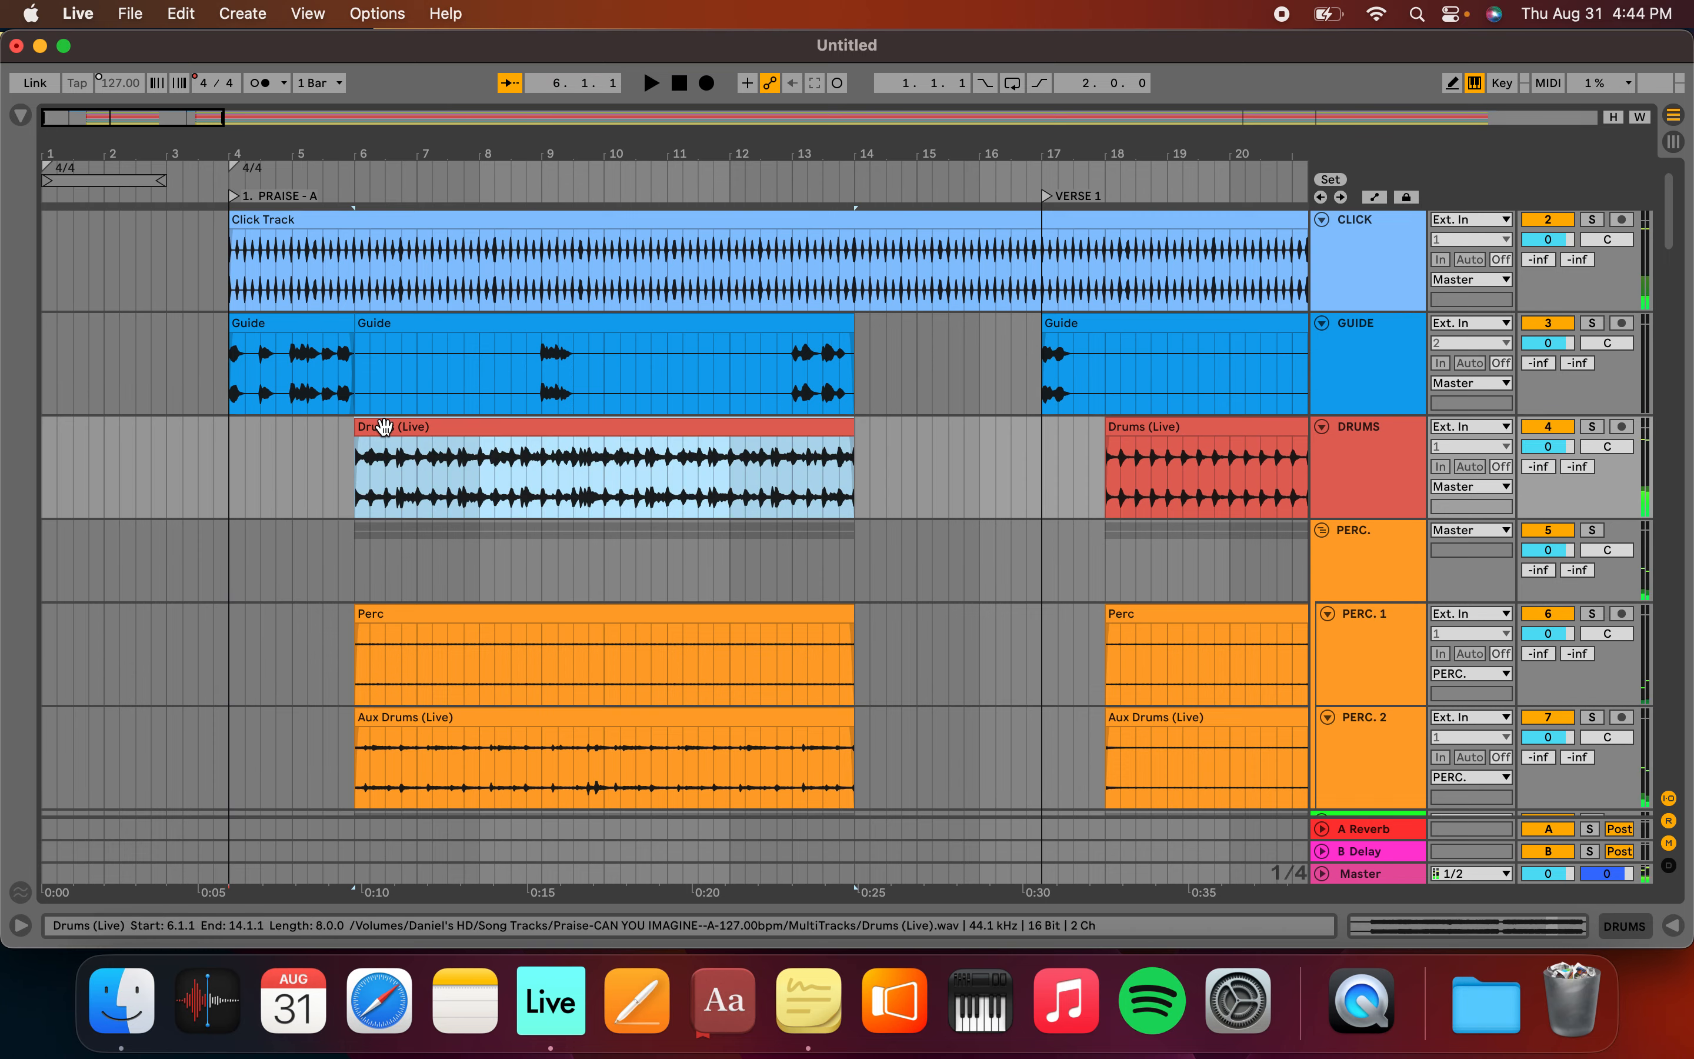
{"action": "scroll", "coordinate": [384, 459], "scroll_direction": "down", "scroll_amount": 20}
{"action": "left_click", "coordinate": [379, 569], "text": "shift"}
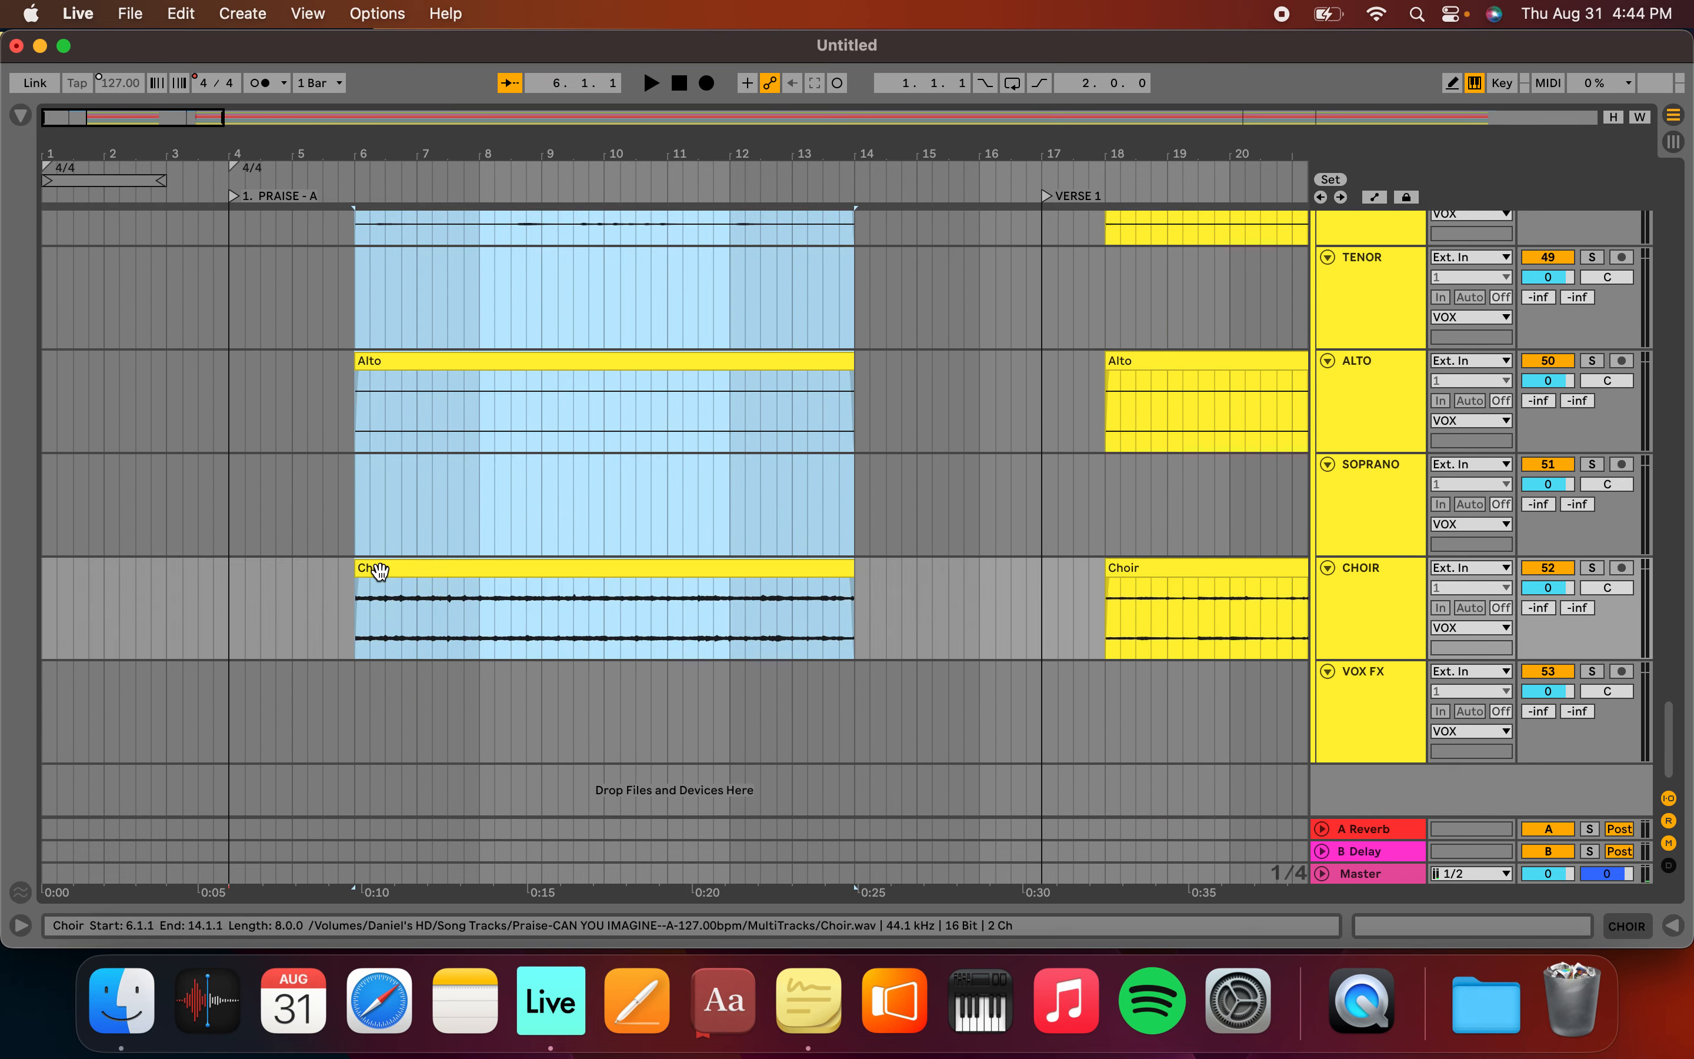
{"action": "scroll", "coordinate": [379, 569], "scroll_direction": "up", "scroll_amount": 20}
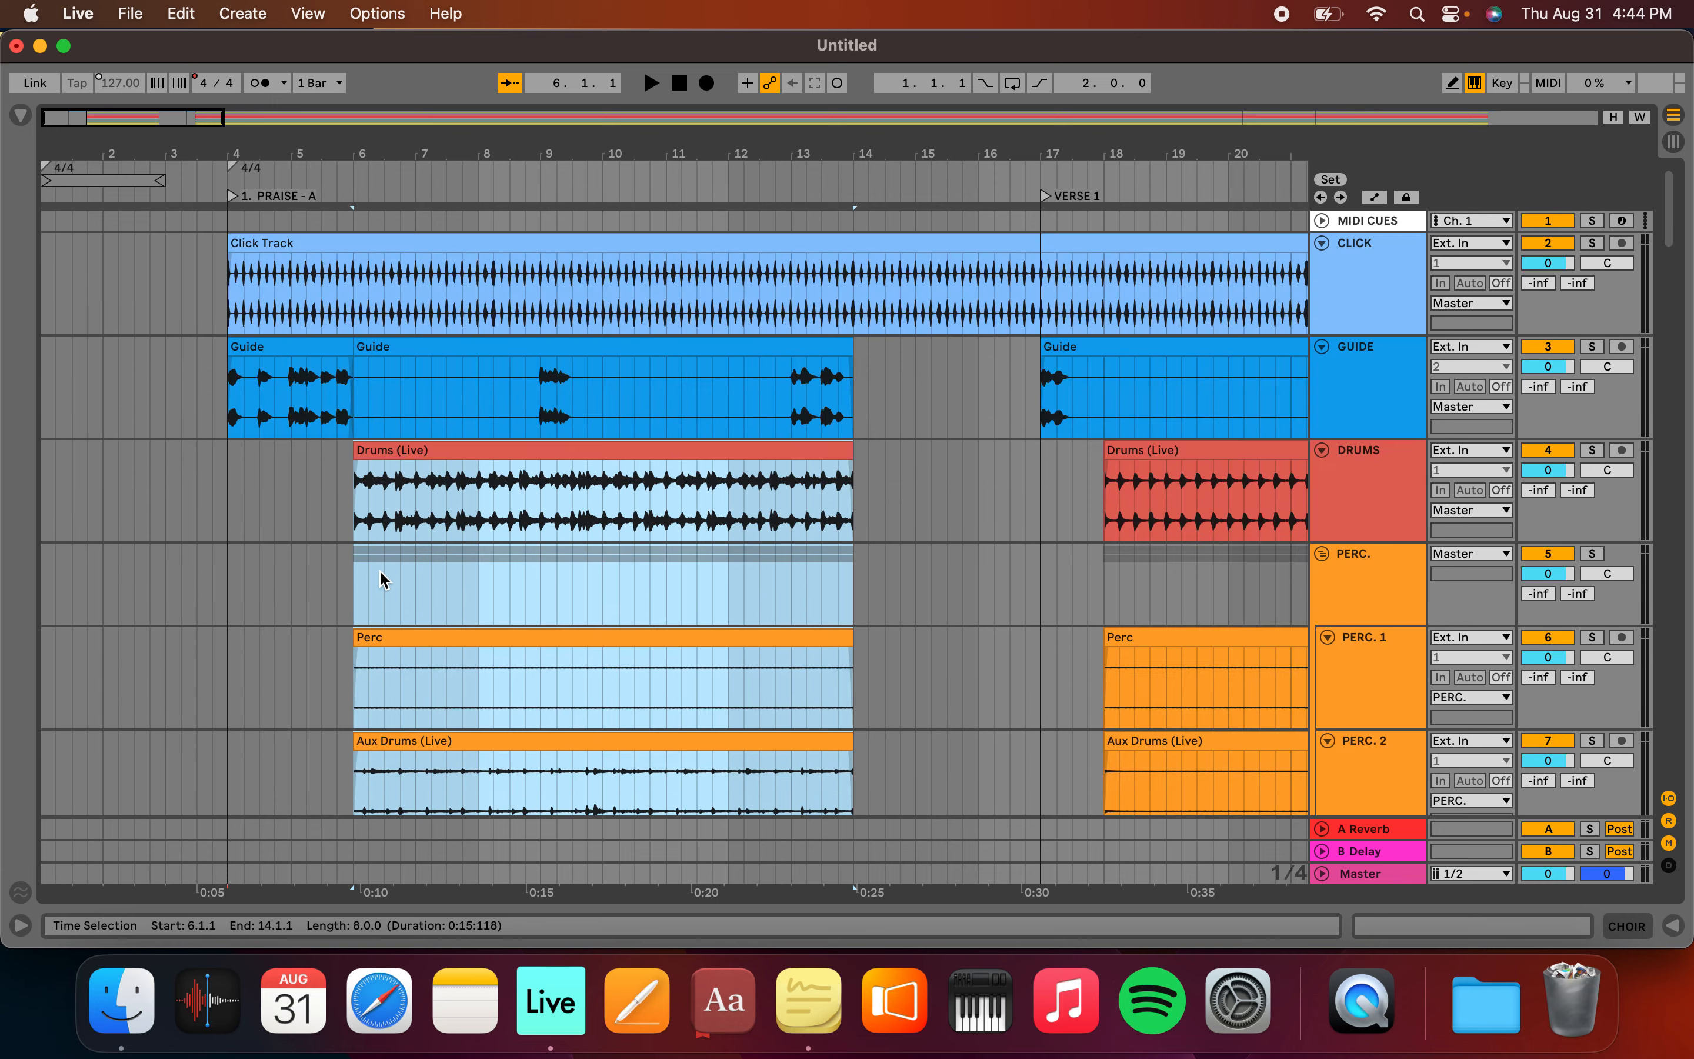
{"action": "scroll", "coordinate": [340, 473], "scroll_direction": "up", "scroll_amount": 10}
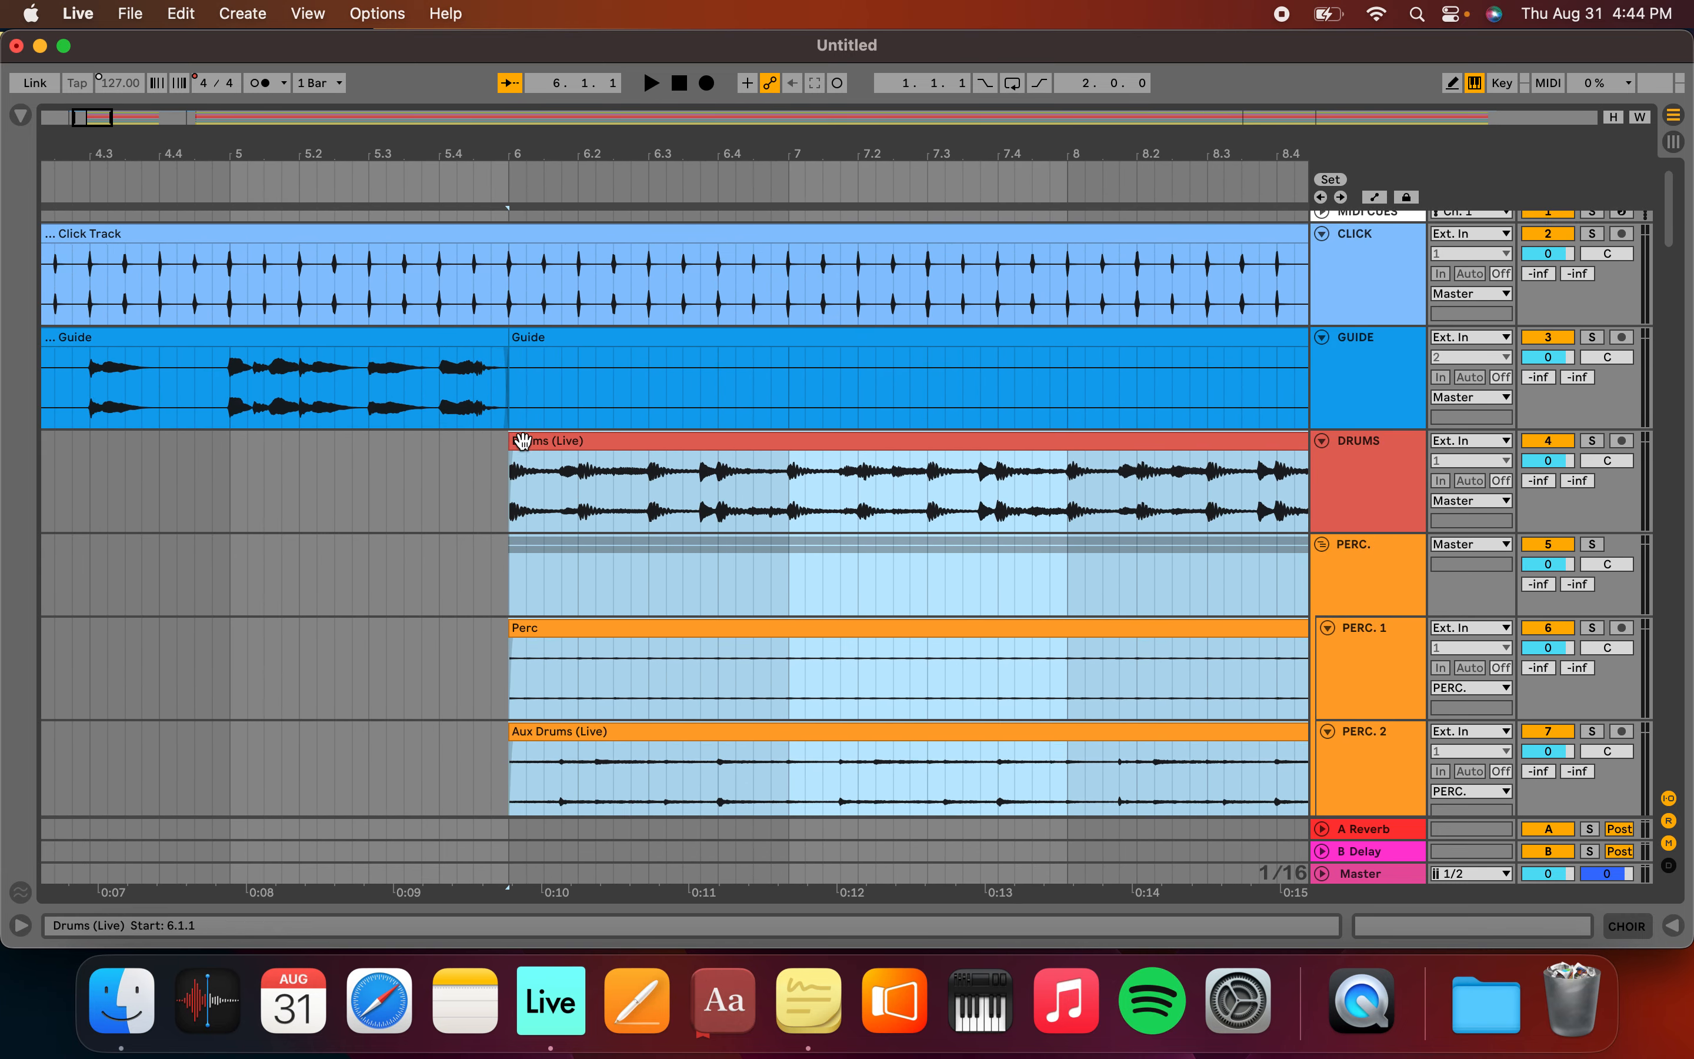
{"action": "left_click_drag", "start_coordinate": [522, 441], "coordinate": [366, 455]}
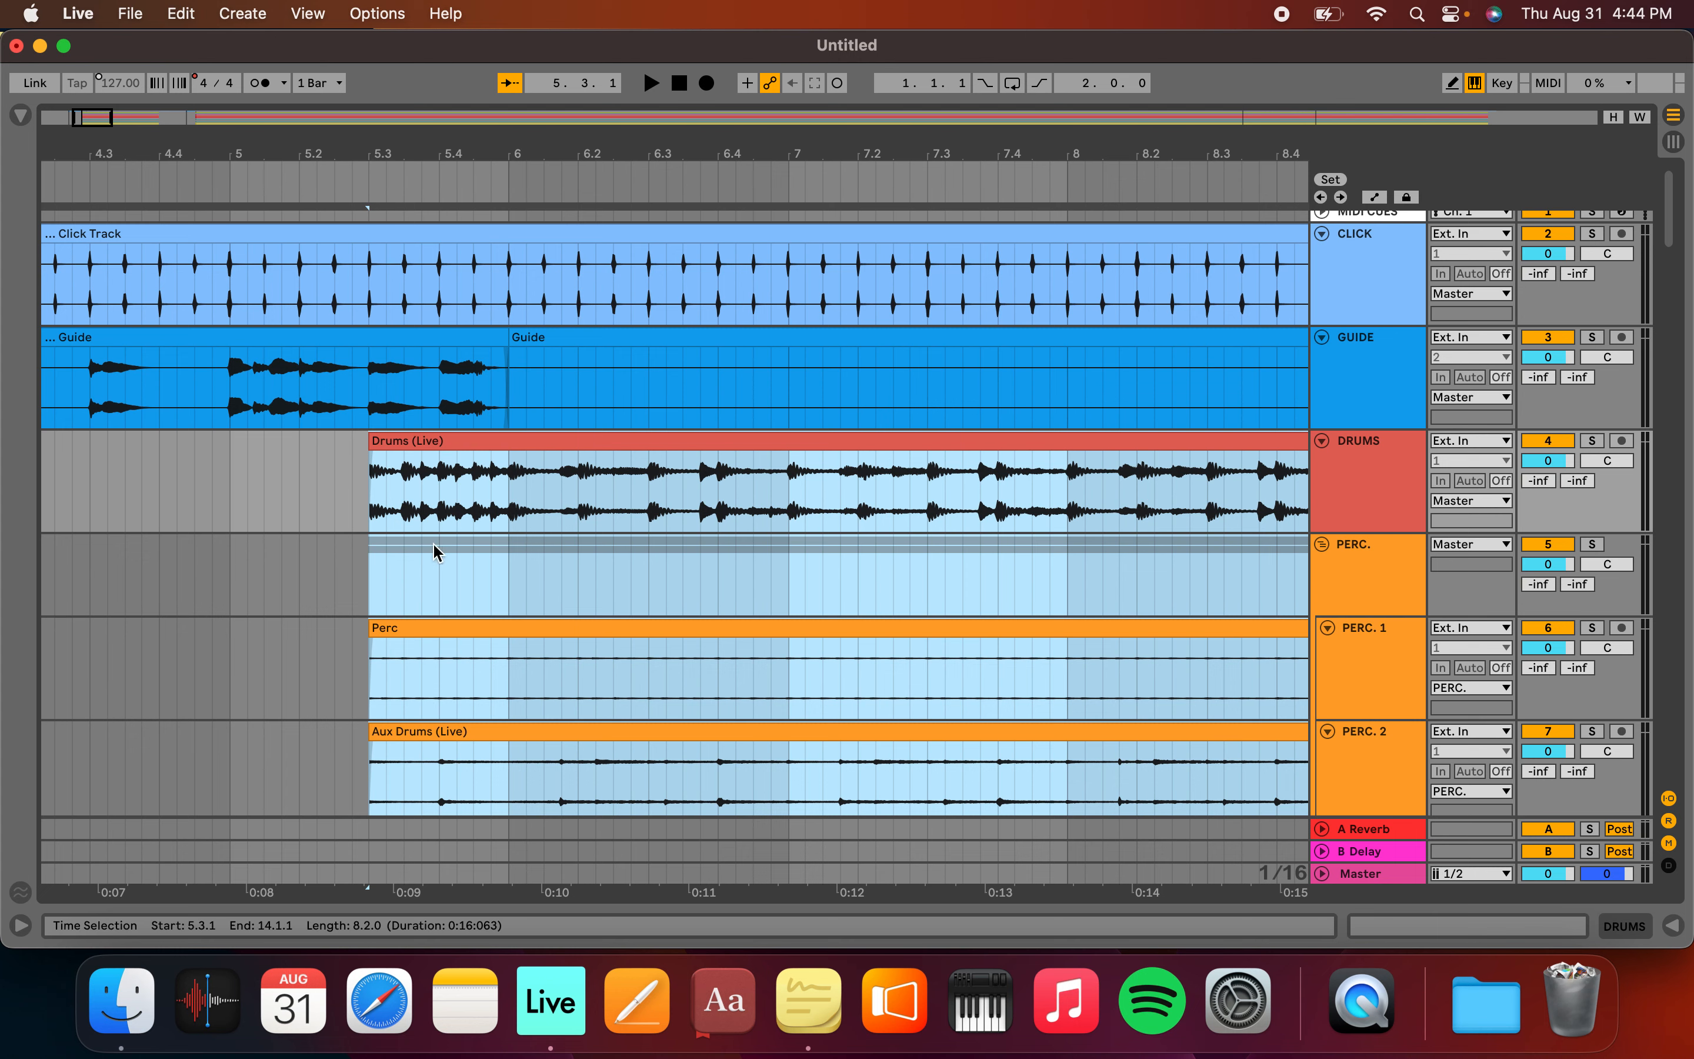
Apply a fade-in up to bar 6 on the extended clips from the Drums track downward
{"action": "left_click", "coordinate": [491, 509]}
{"action": "scroll", "coordinate": [515, 499], "scroll_direction": "down", "scroll_amount": 5}
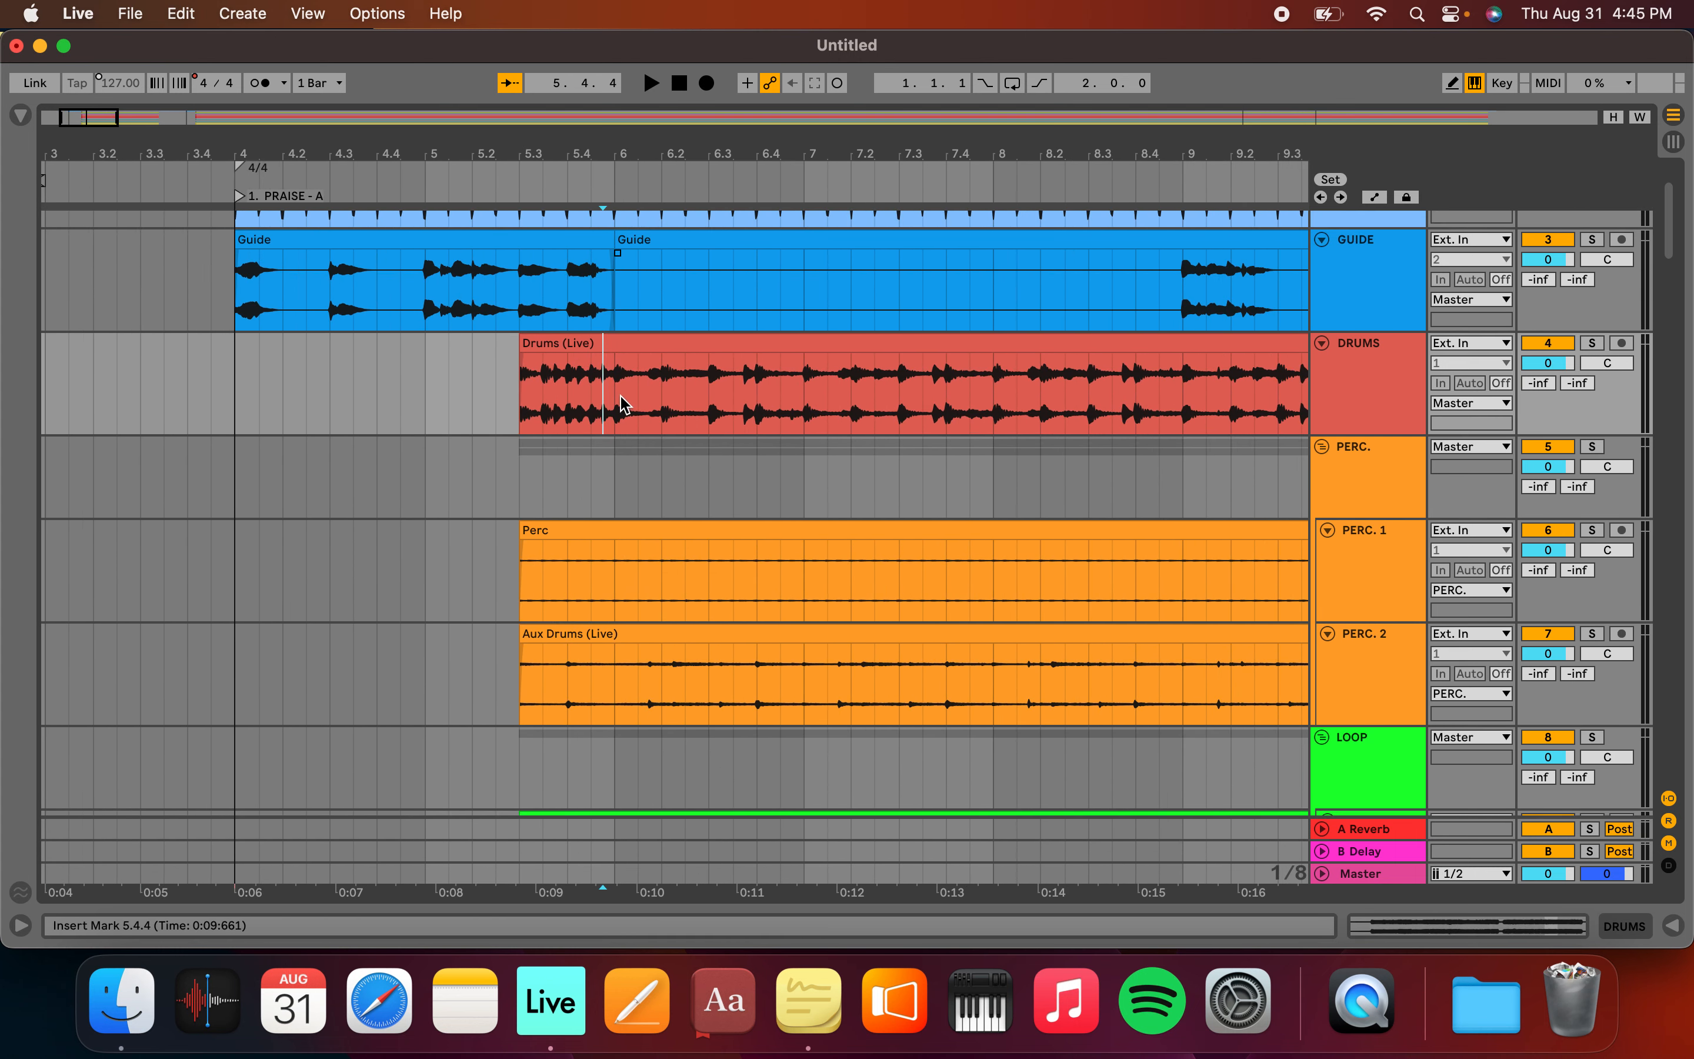
{"action": "left_click_drag", "start_coordinate": [616, 390], "coordinate": [496, 1048]}
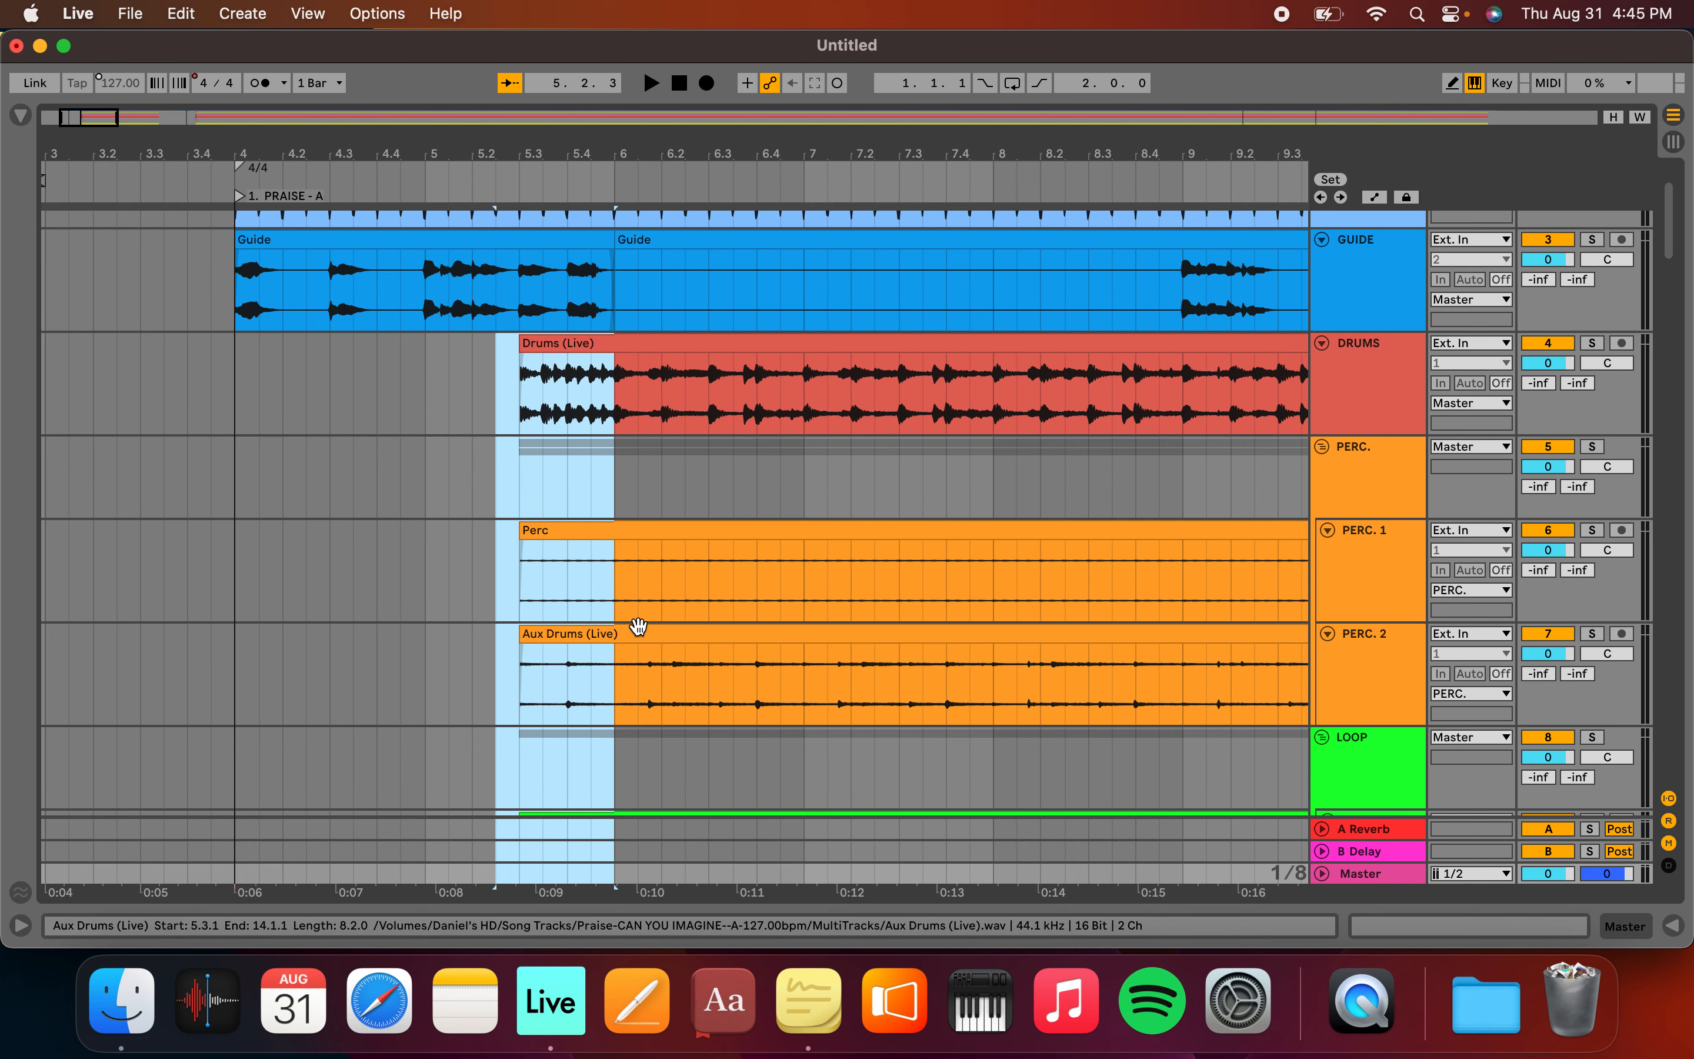
{"action": "key", "text": "super+alt+f"}
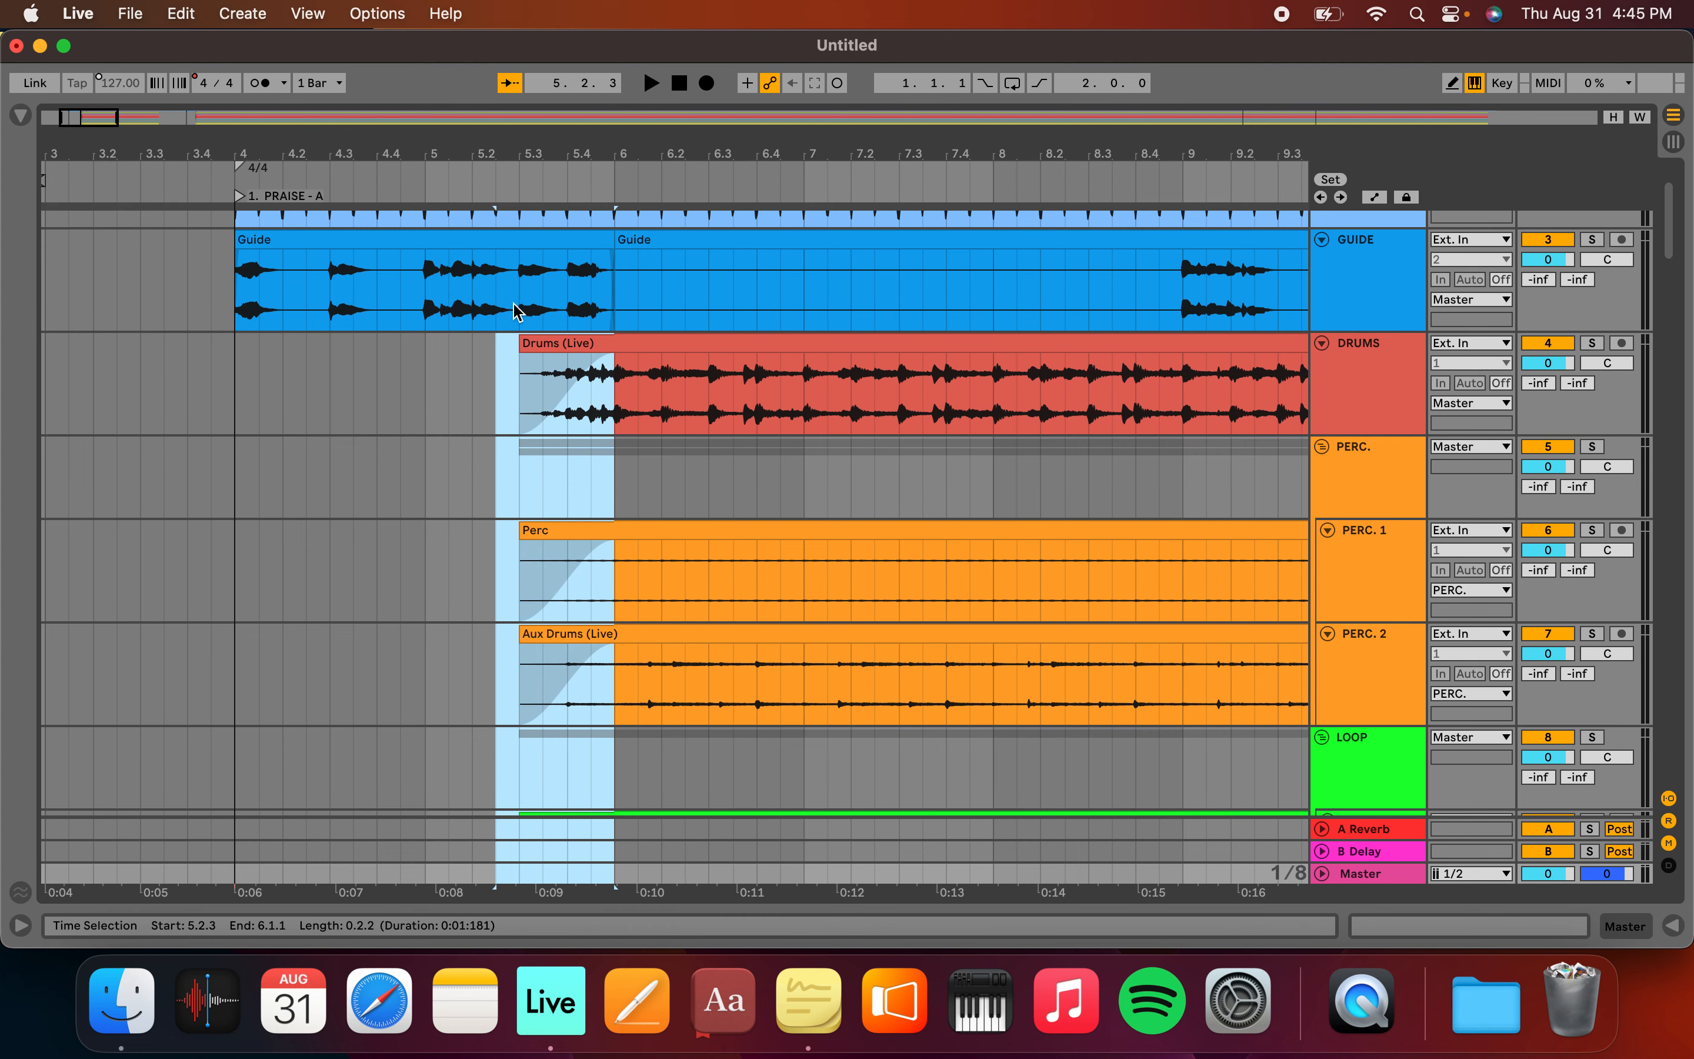
Play the faded-in intro from the PRAISE - A marker, and check the Guide cue at bar 13
{"action": "left_click", "coordinate": [239, 197]}
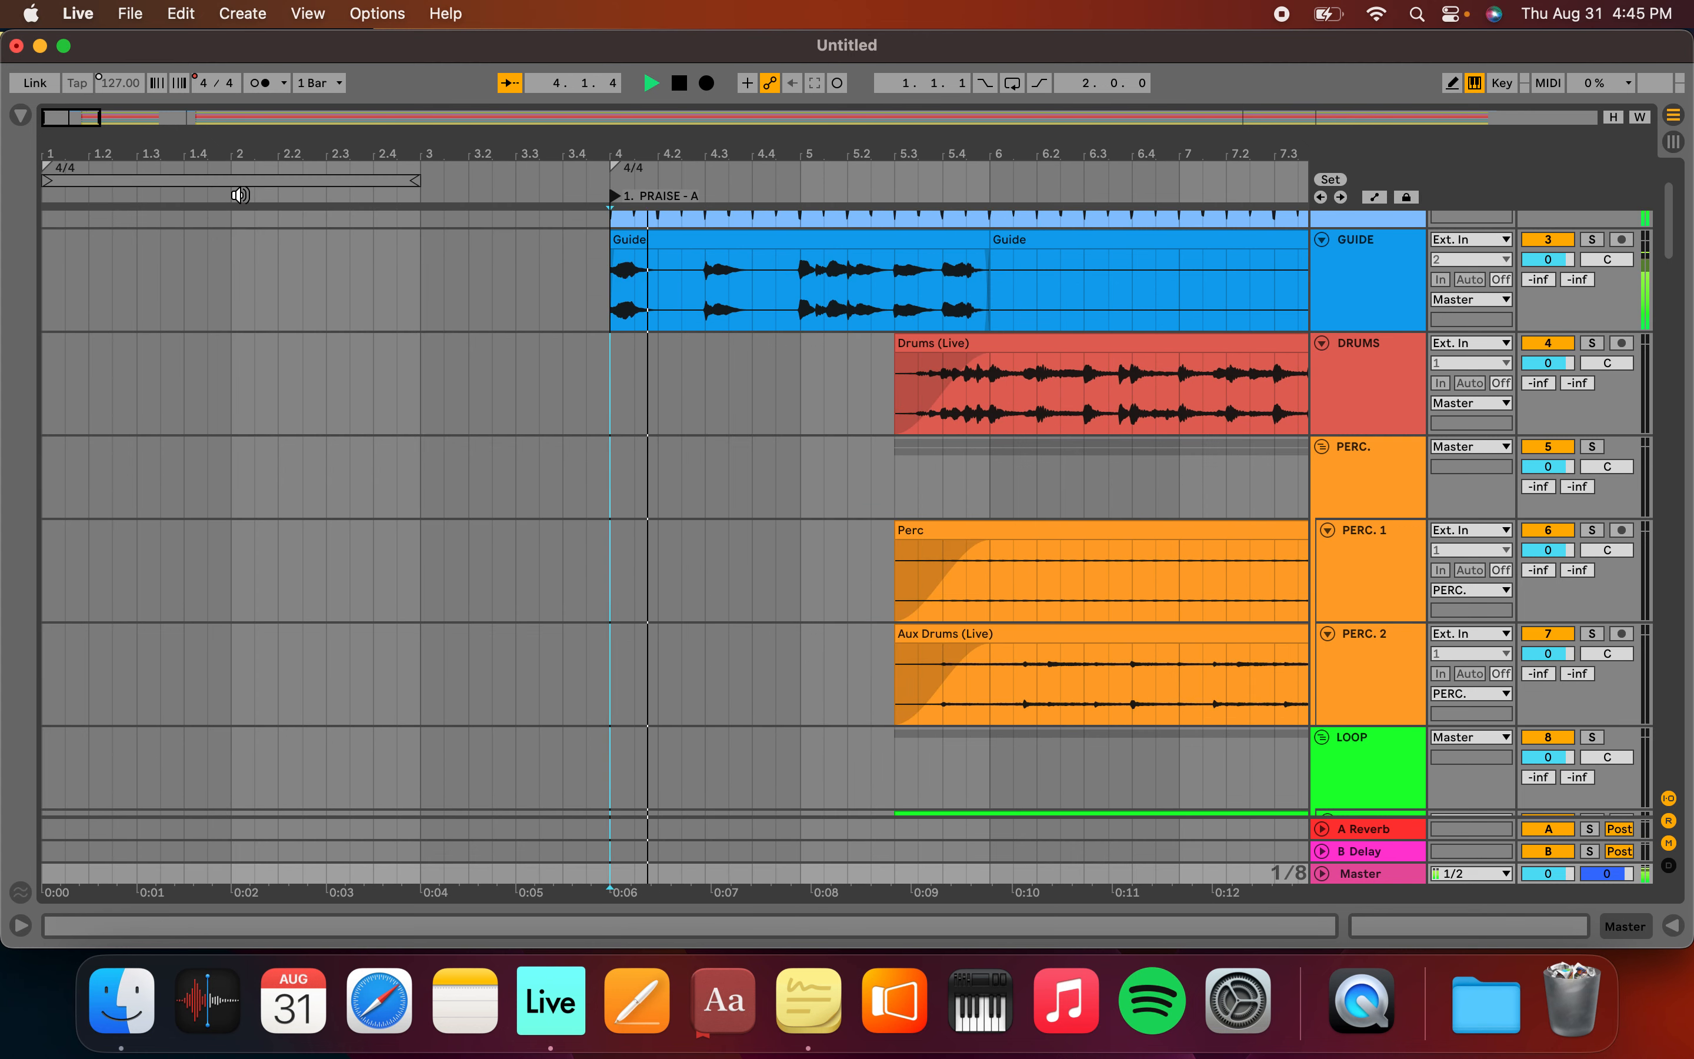
{"action": "scroll", "coordinate": [614, 543], "scroll_direction": "up", "scroll_amount": 3}
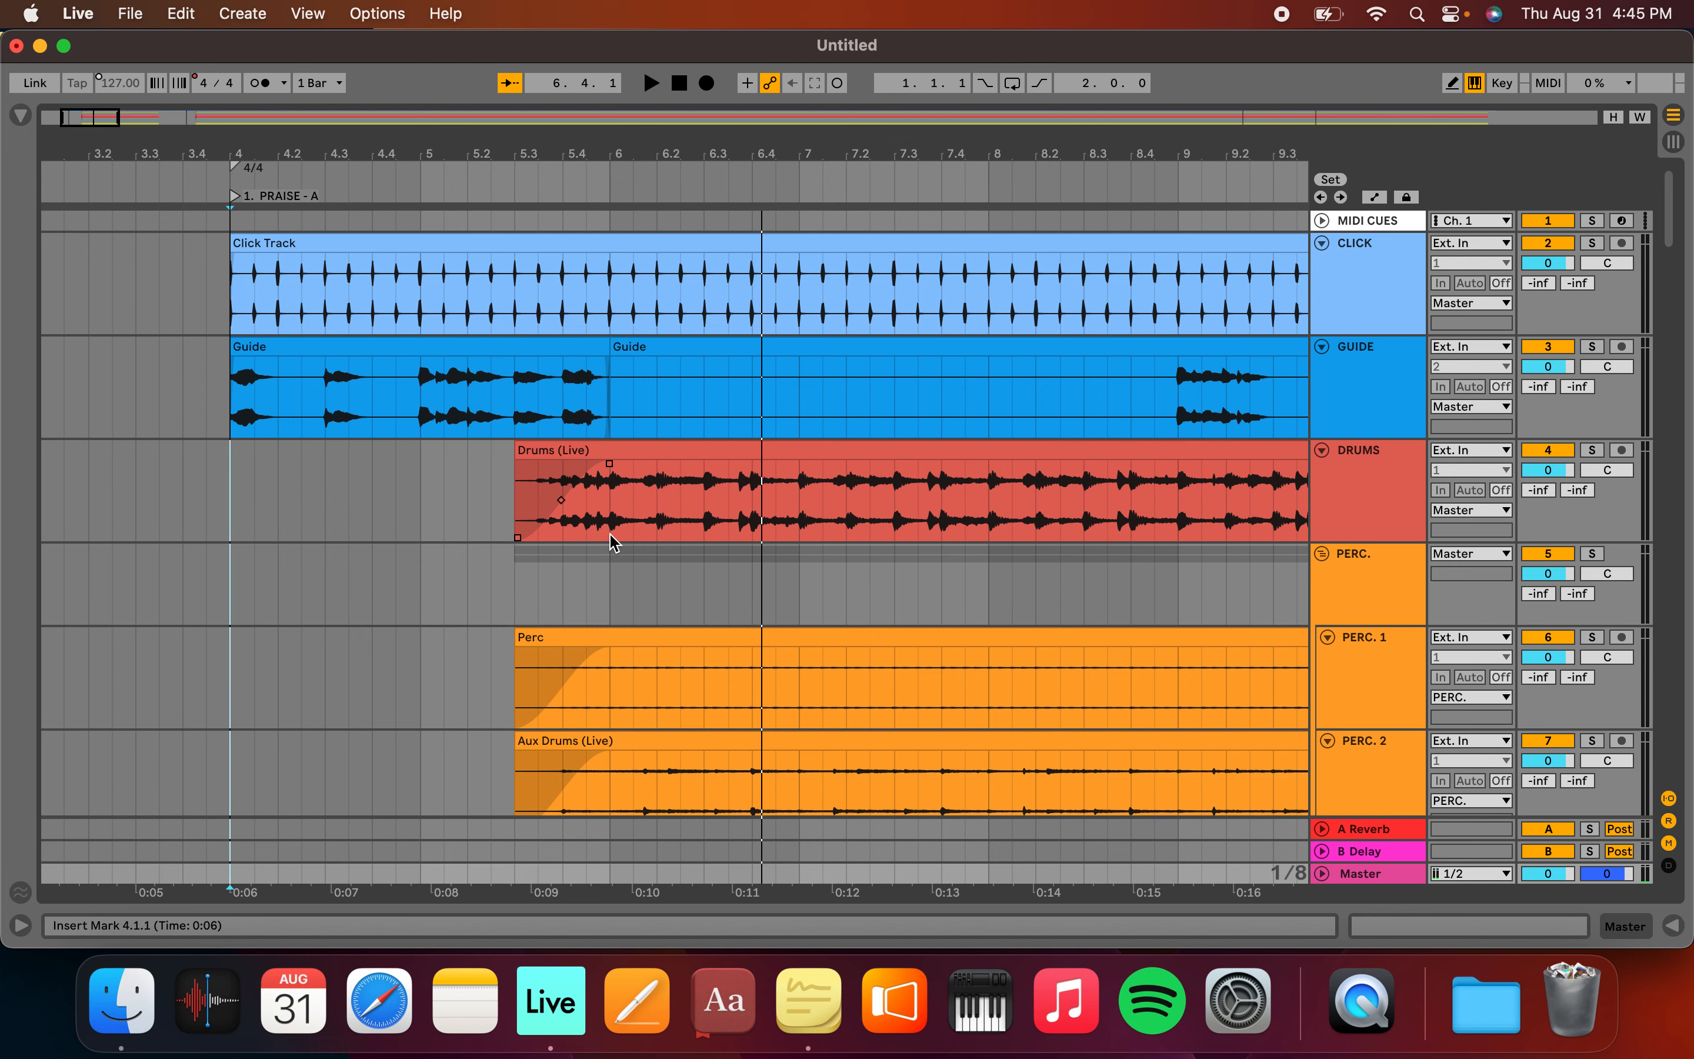
{"action": "scroll", "coordinate": [608, 536], "scroll_direction": "down", "scroll_amount": 5}
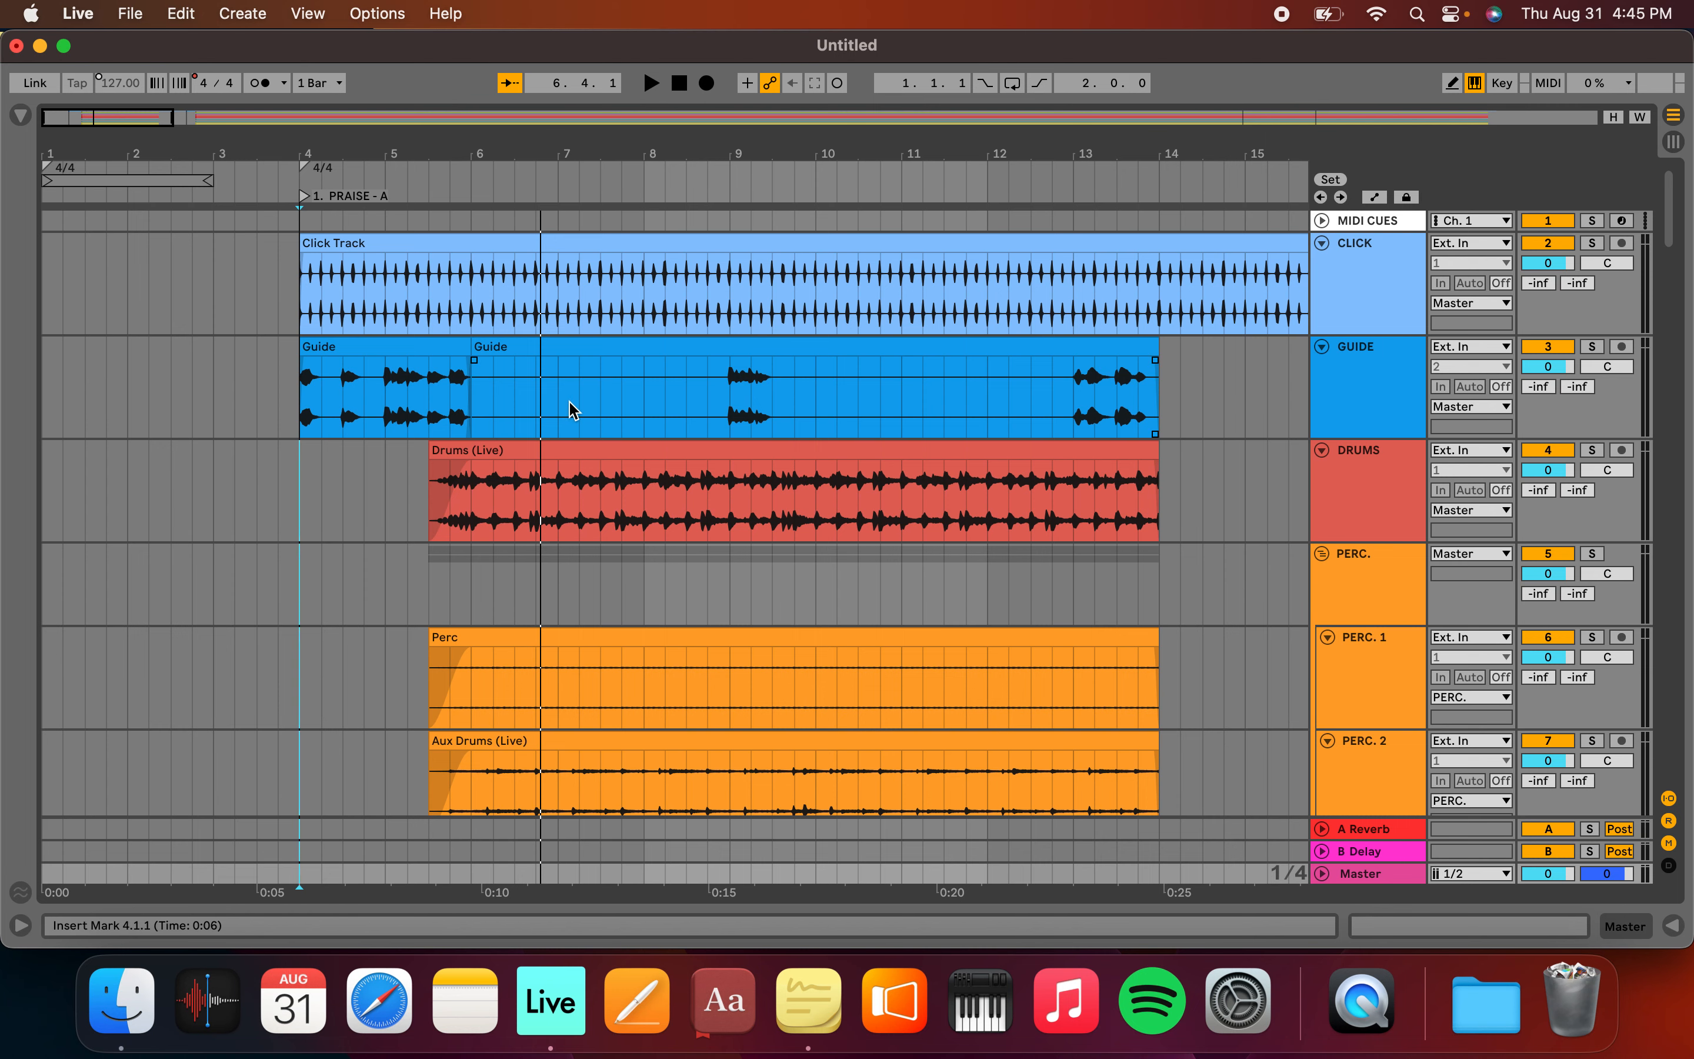
{"action": "scroll", "coordinate": [572, 409], "scroll_direction": "right", "scroll_amount": 10}
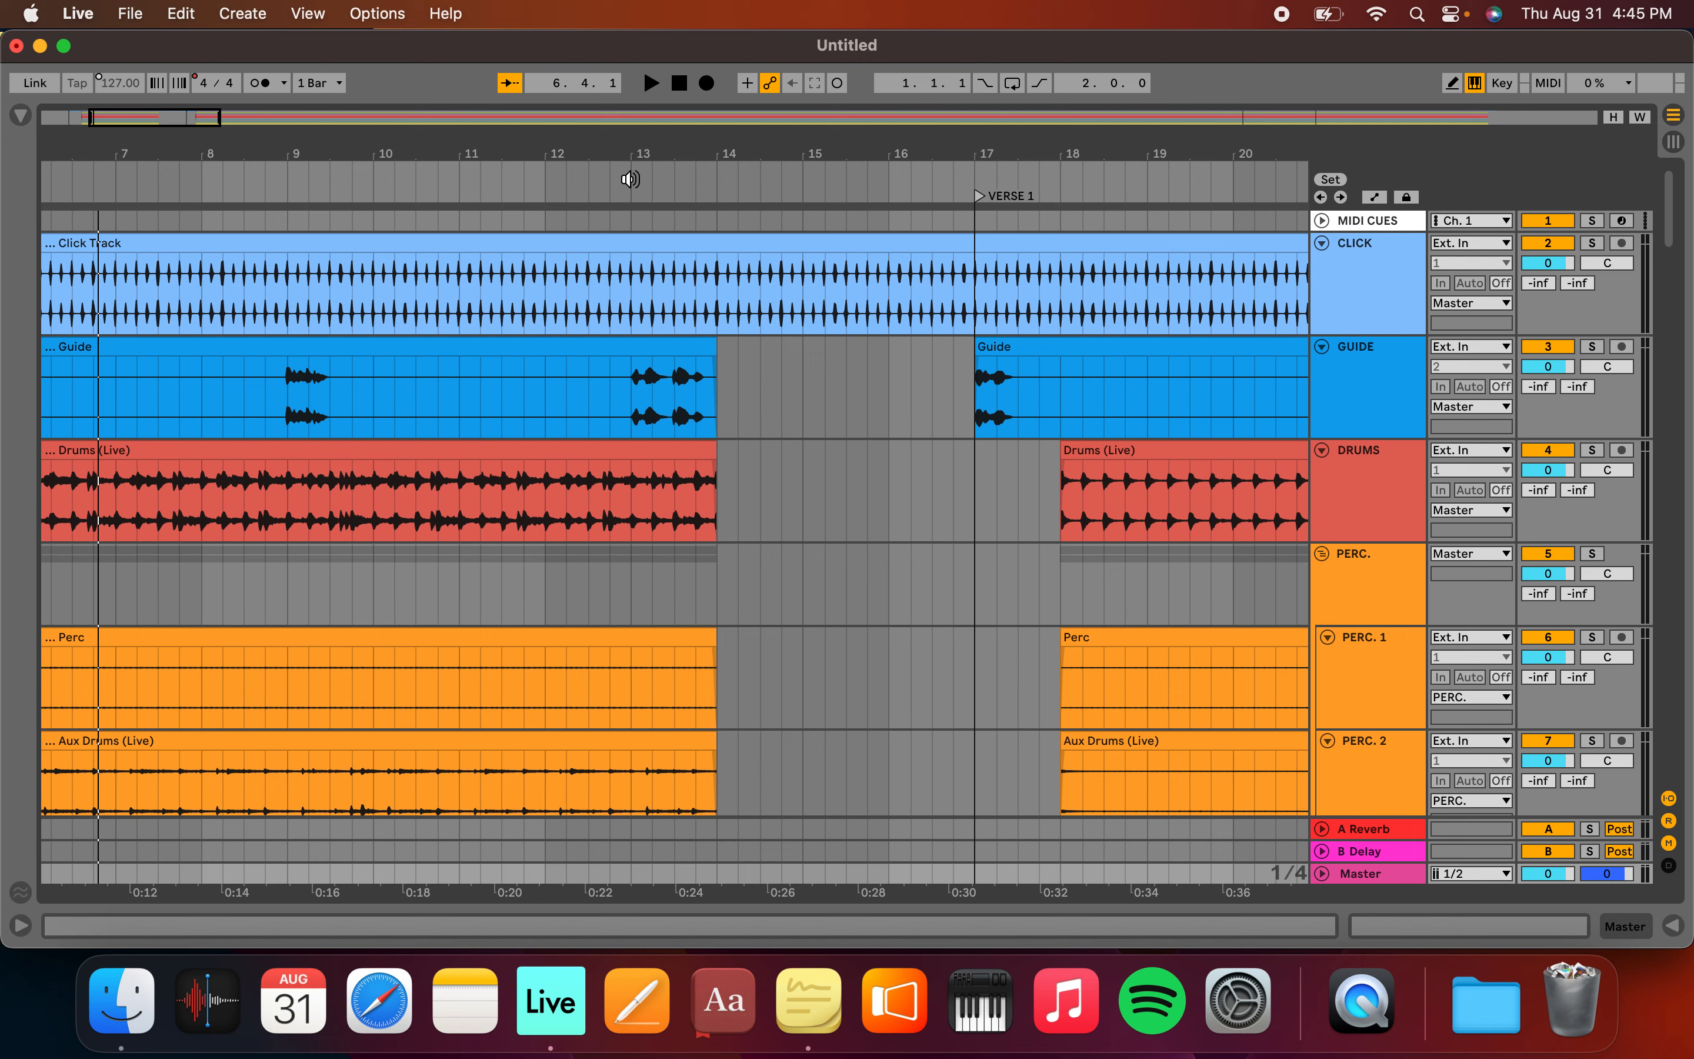
{"action": "left_click", "coordinate": [630, 179]}
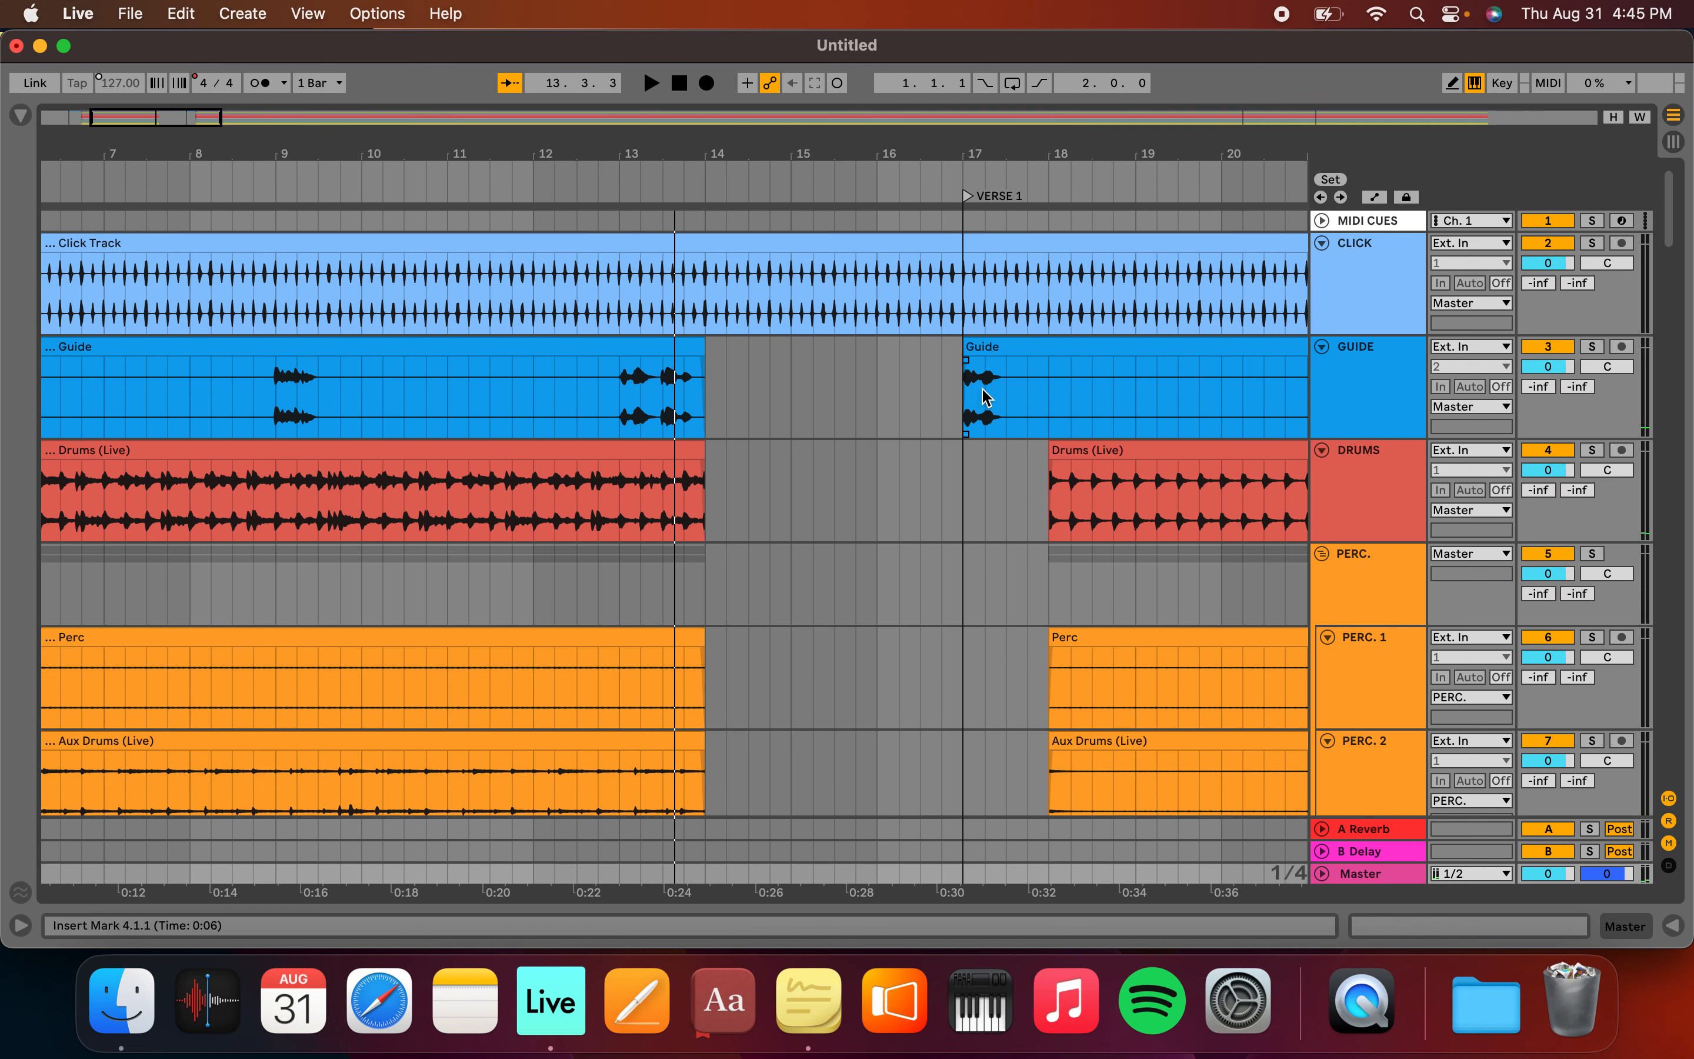
Move the VERSE 1 marker from bar 17 to bar 13
{"action": "left_click", "coordinate": [975, 352]}
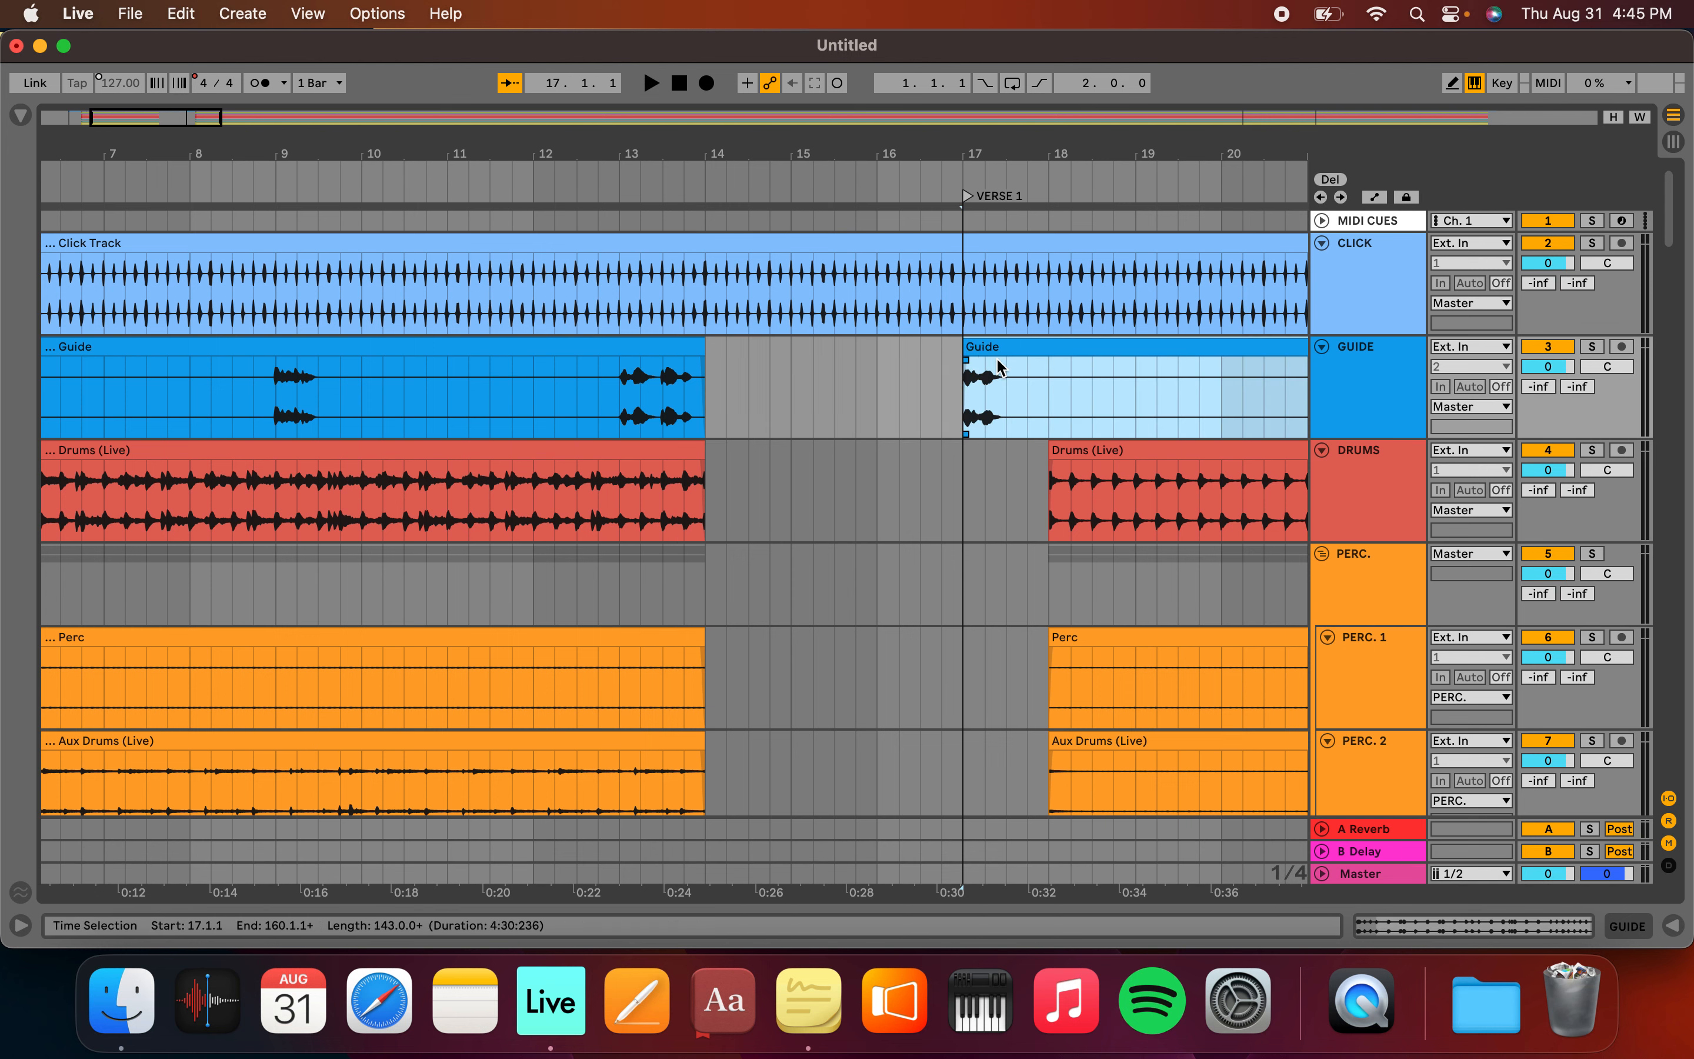
{"action": "left_click", "coordinate": [963, 404]}
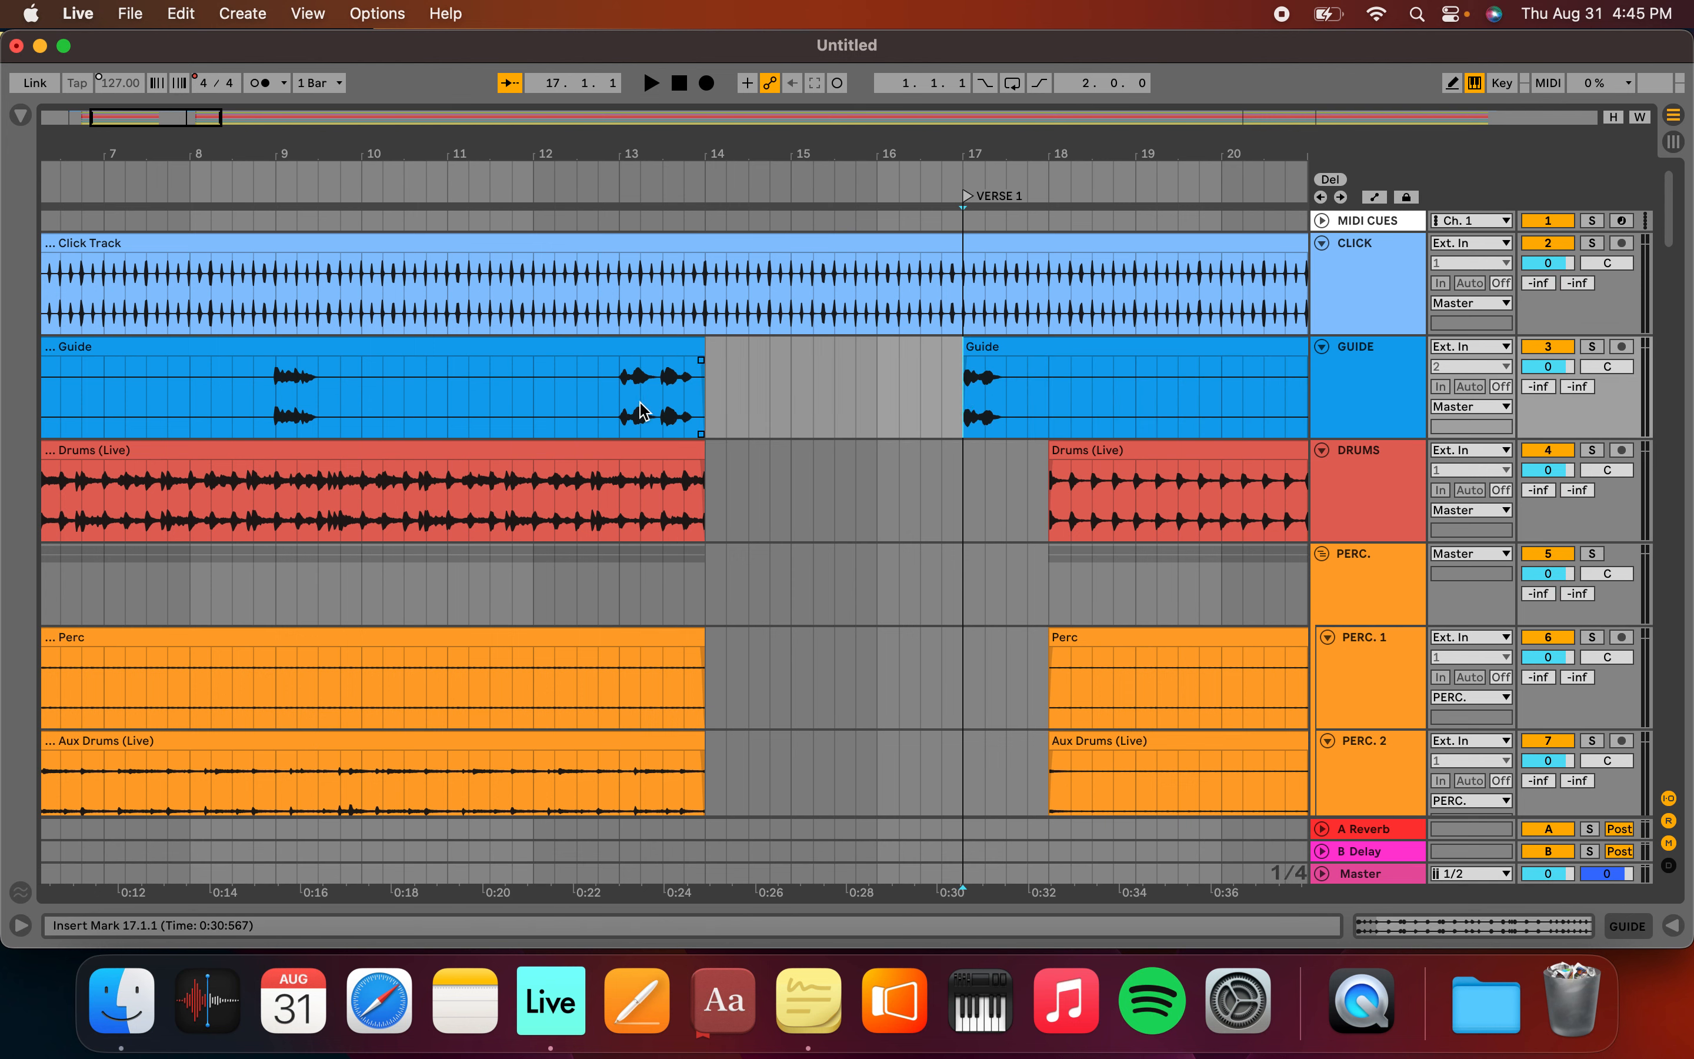
{"action": "left_click_drag", "start_coordinate": [968, 205], "coordinate": [635, 239]}
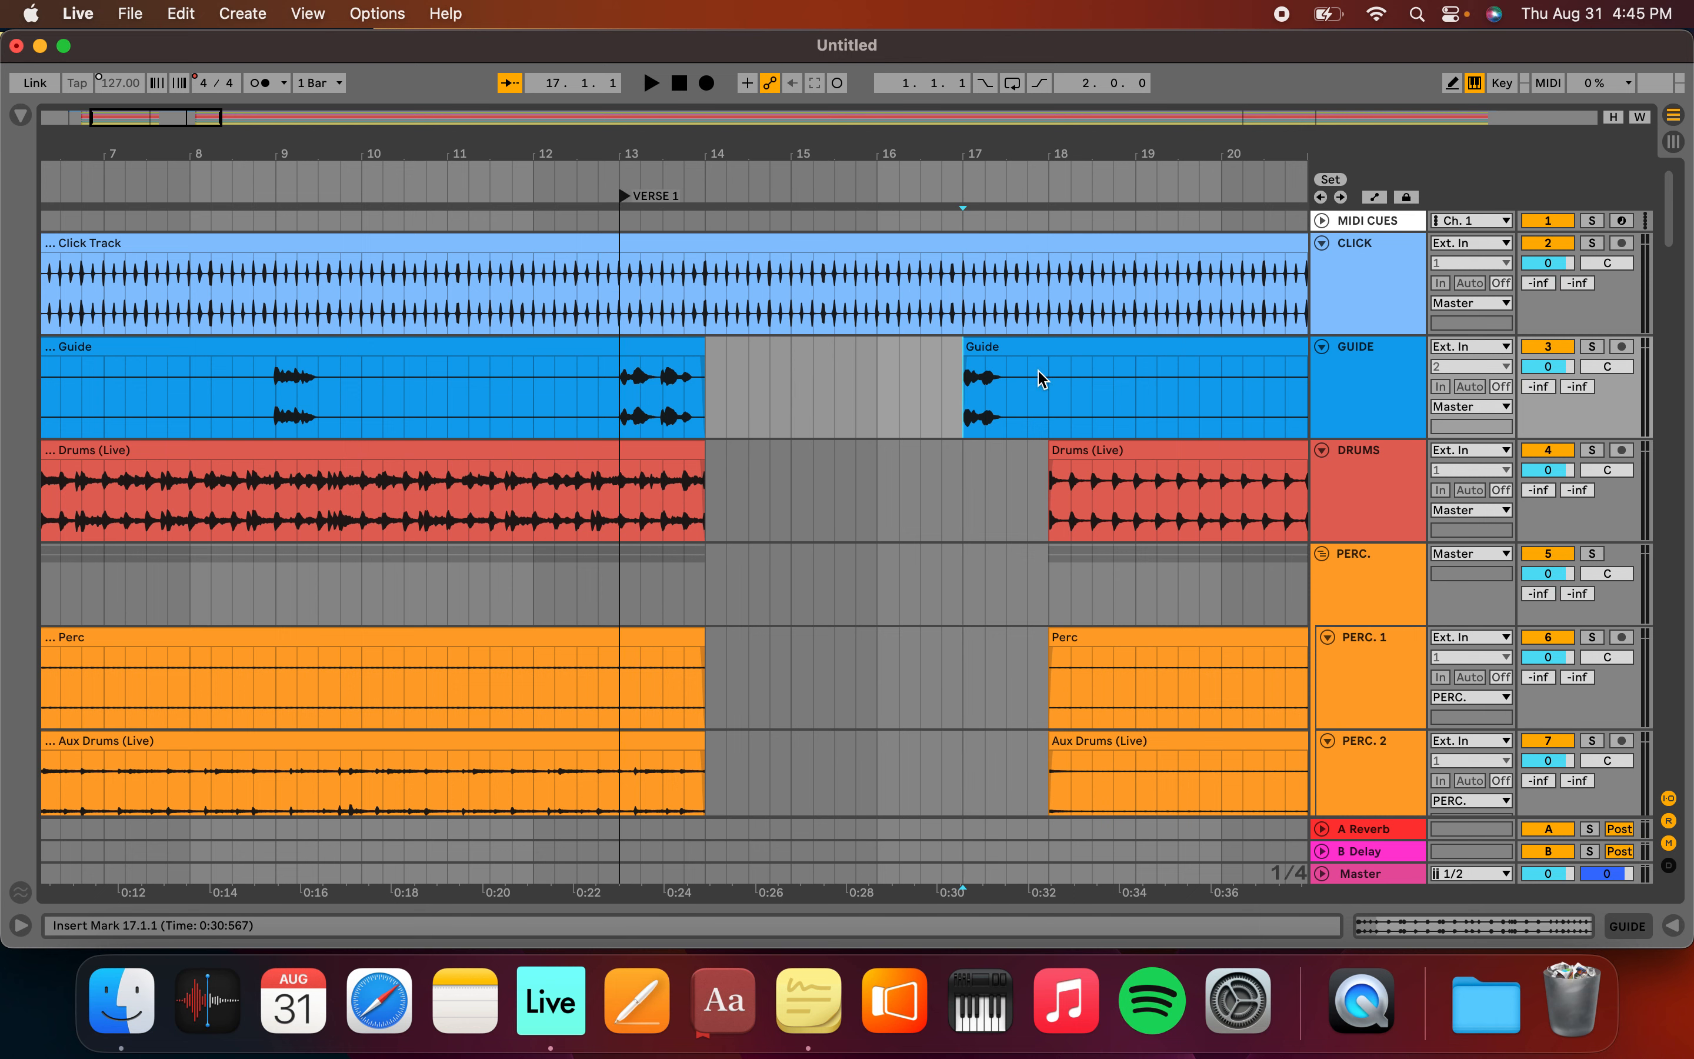
Add a locator at bar 14, where the pasted intro clips end
{"action": "left_click", "coordinate": [1053, 460]}
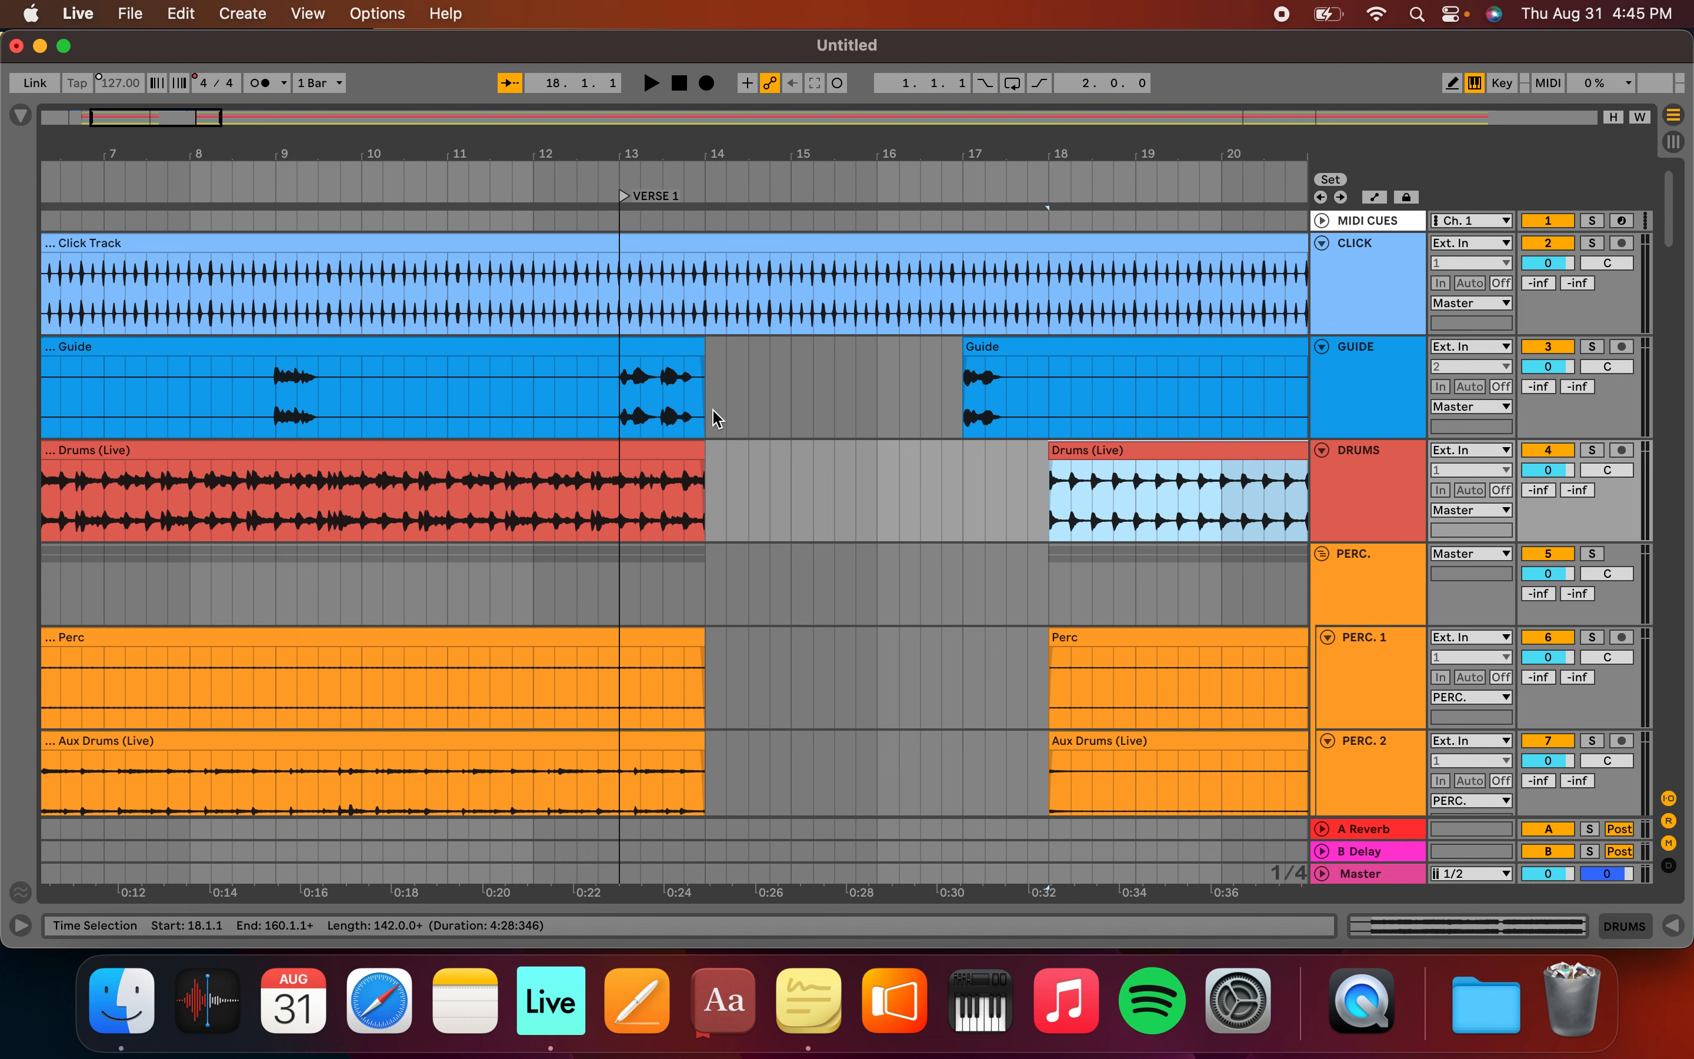
{"action": "right_click", "coordinate": [703, 181]}
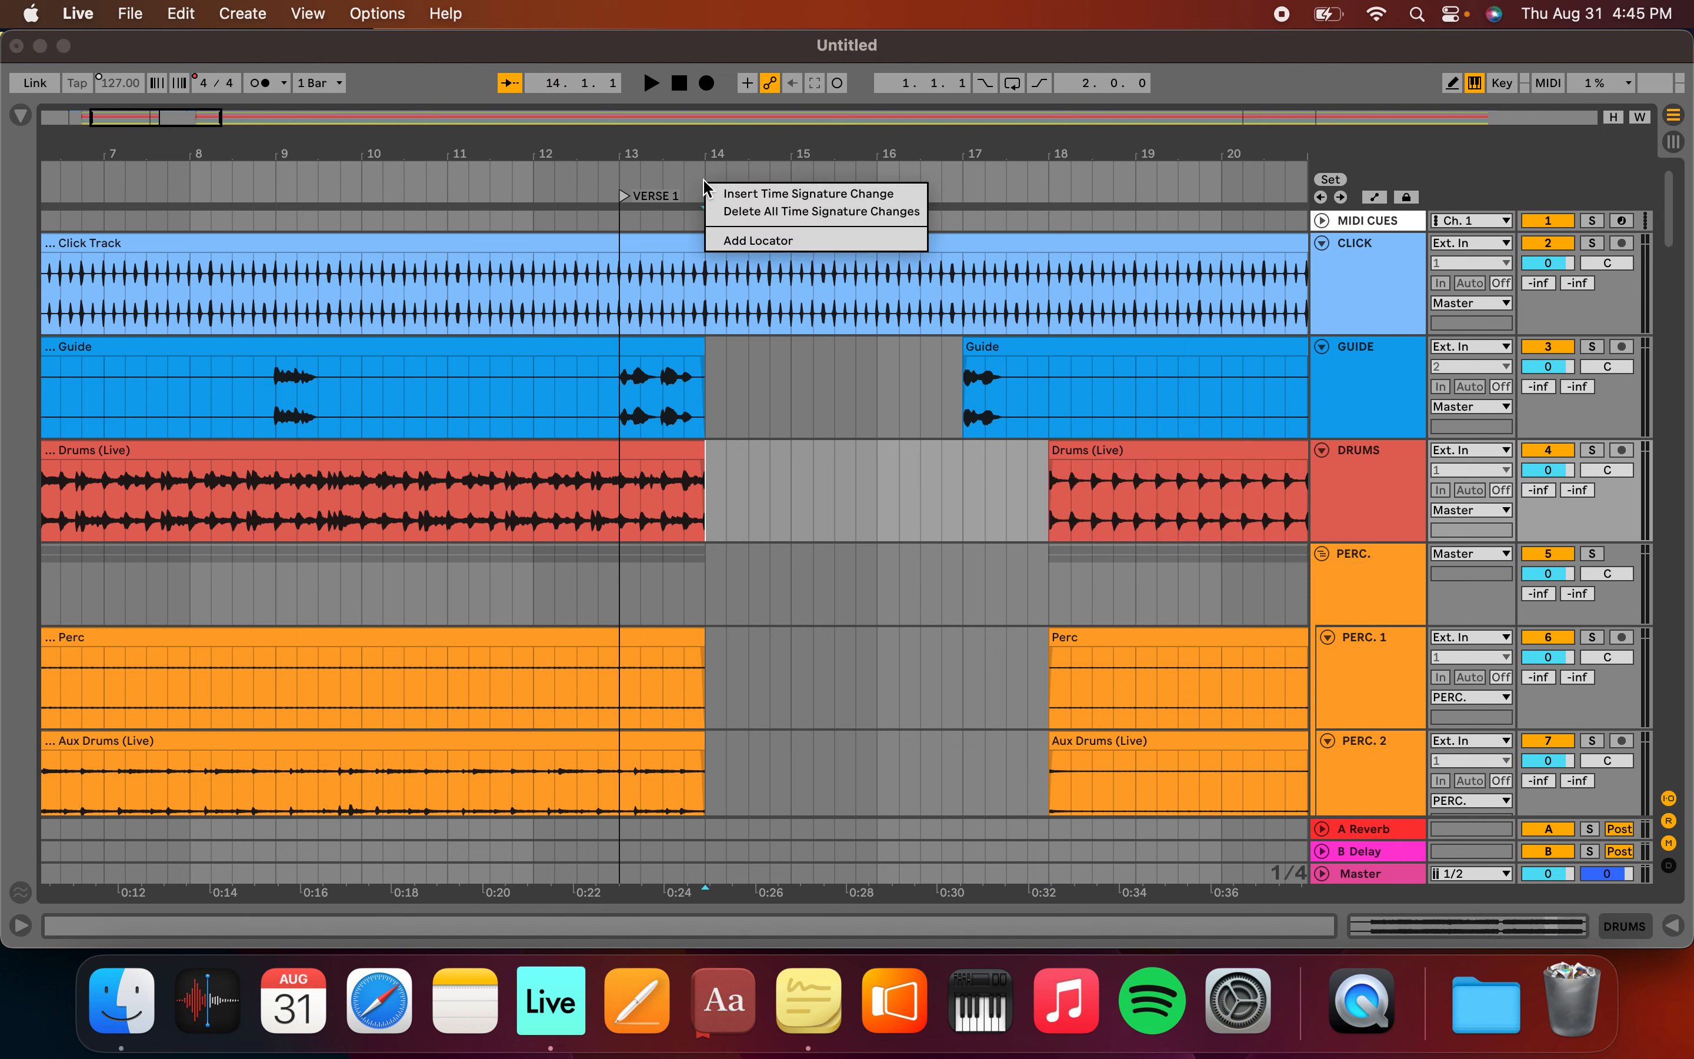
{"action": "left_click", "coordinate": [748, 240]}
Select the verse clips at bar 18 from Drums down to Choir and move them to start at bar 14
{"action": "left_click", "coordinate": [1130, 449]}
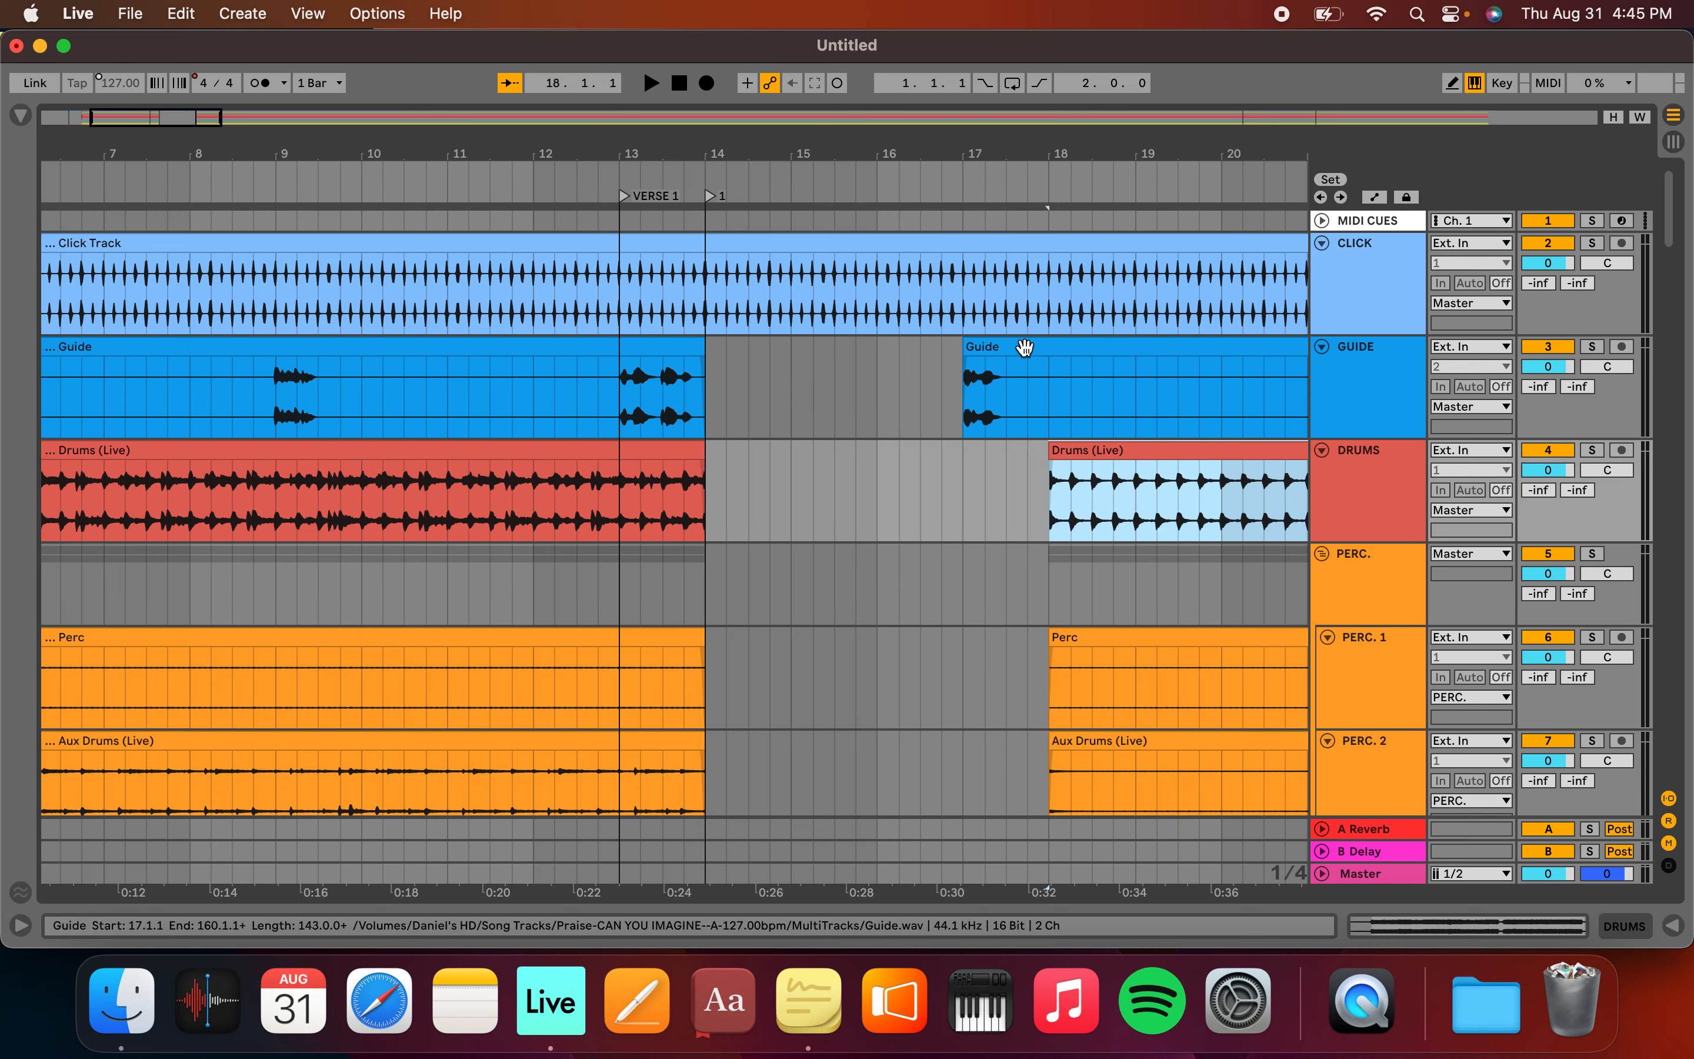
{"action": "scroll", "coordinate": [1098, 552], "scroll_direction": "down", "scroll_amount": 20}
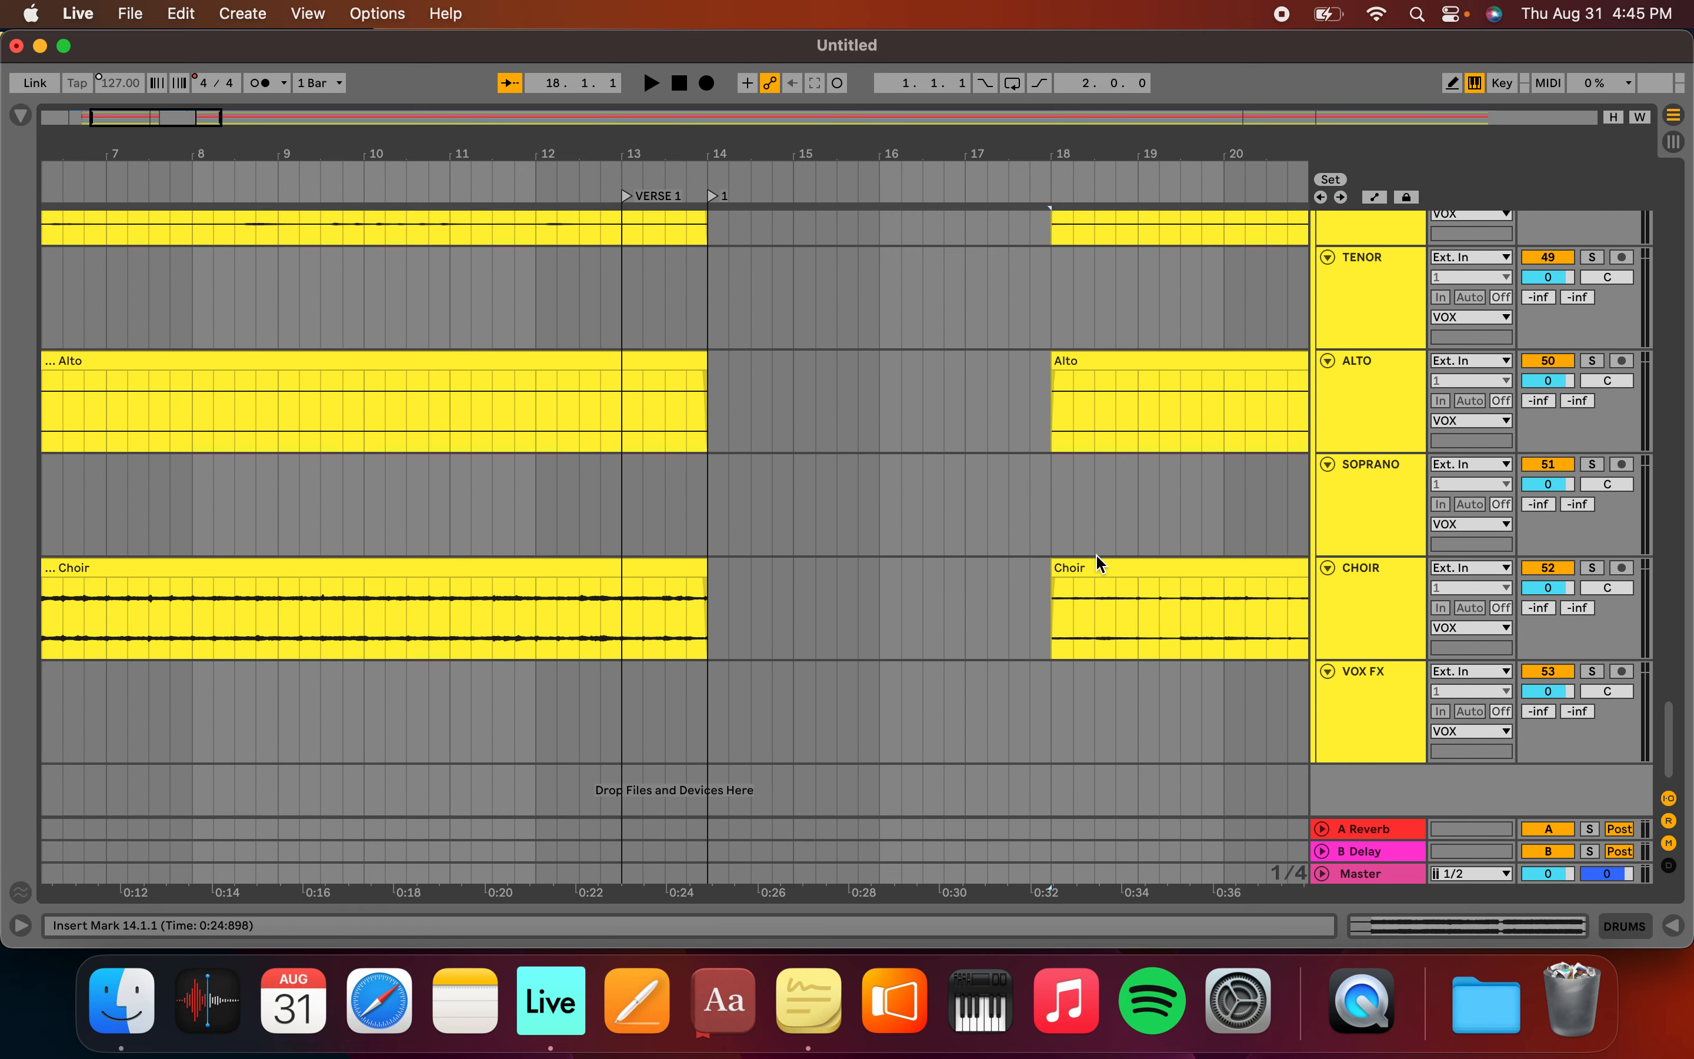
{"action": "left_click", "coordinate": [1095, 567], "text": "shift"}
{"action": "scroll", "coordinate": [1097, 573], "scroll_direction": "up", "scroll_amount": 20}
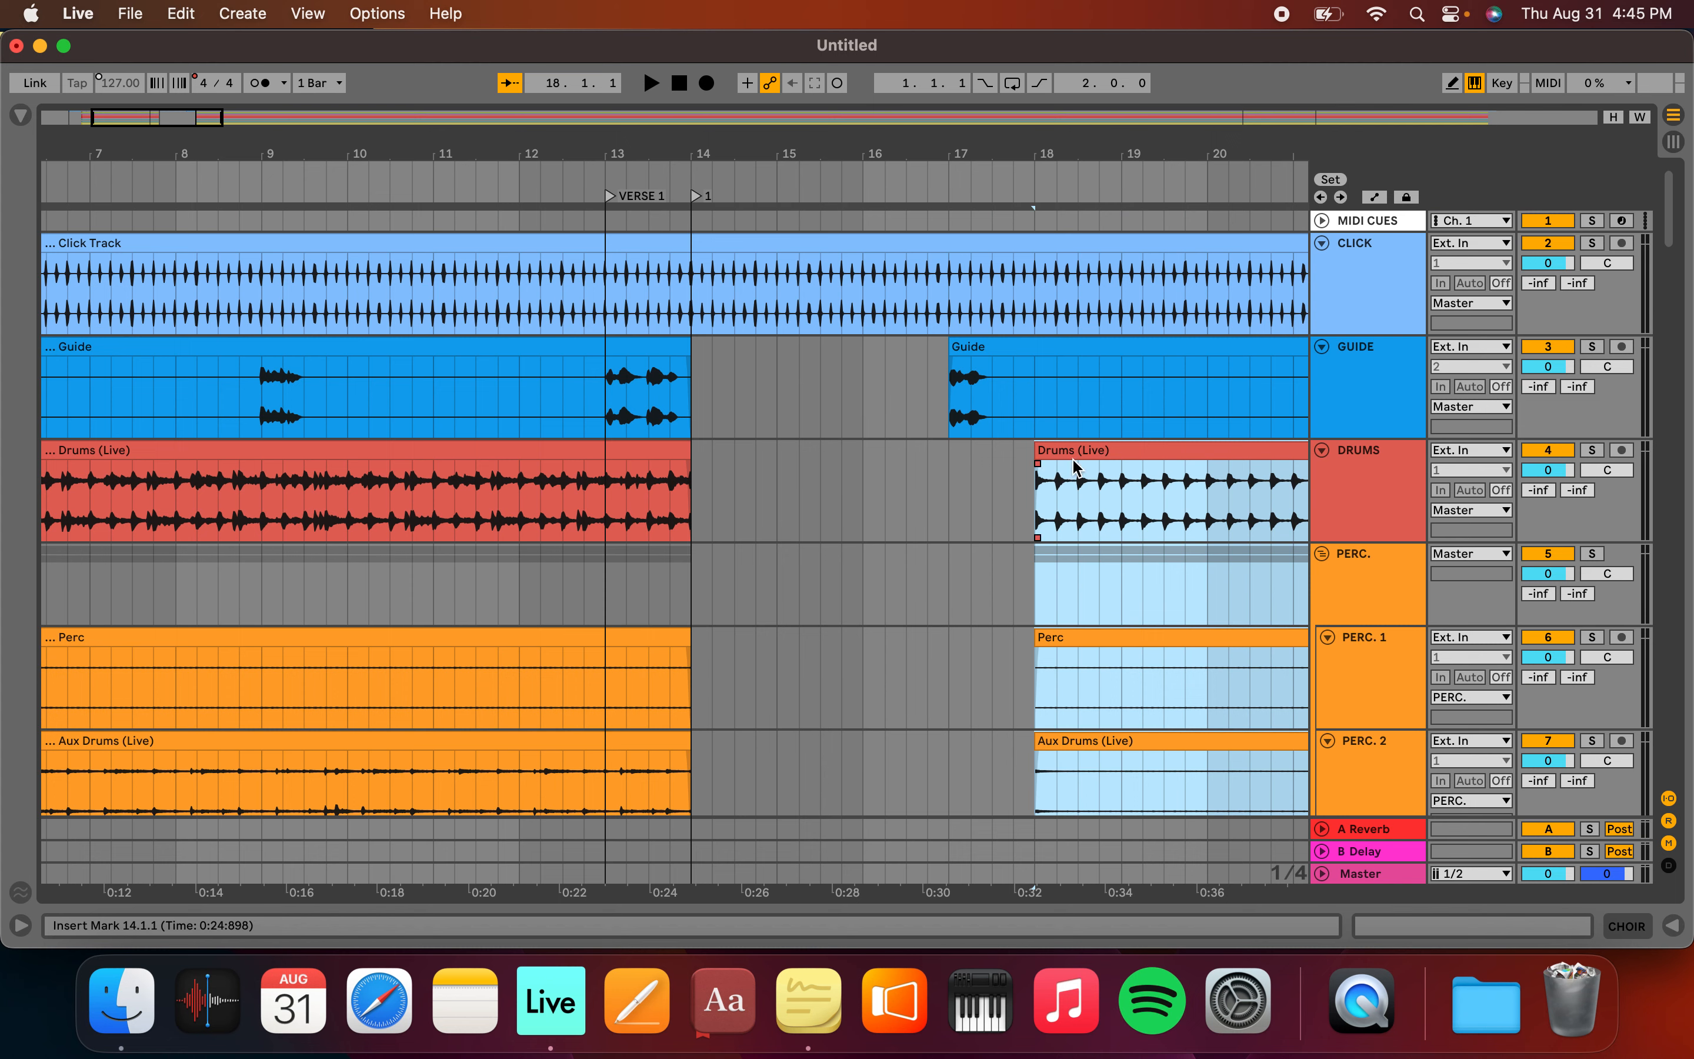
{"action": "left_click_drag", "start_coordinate": [1071, 452], "coordinate": [728, 504]}
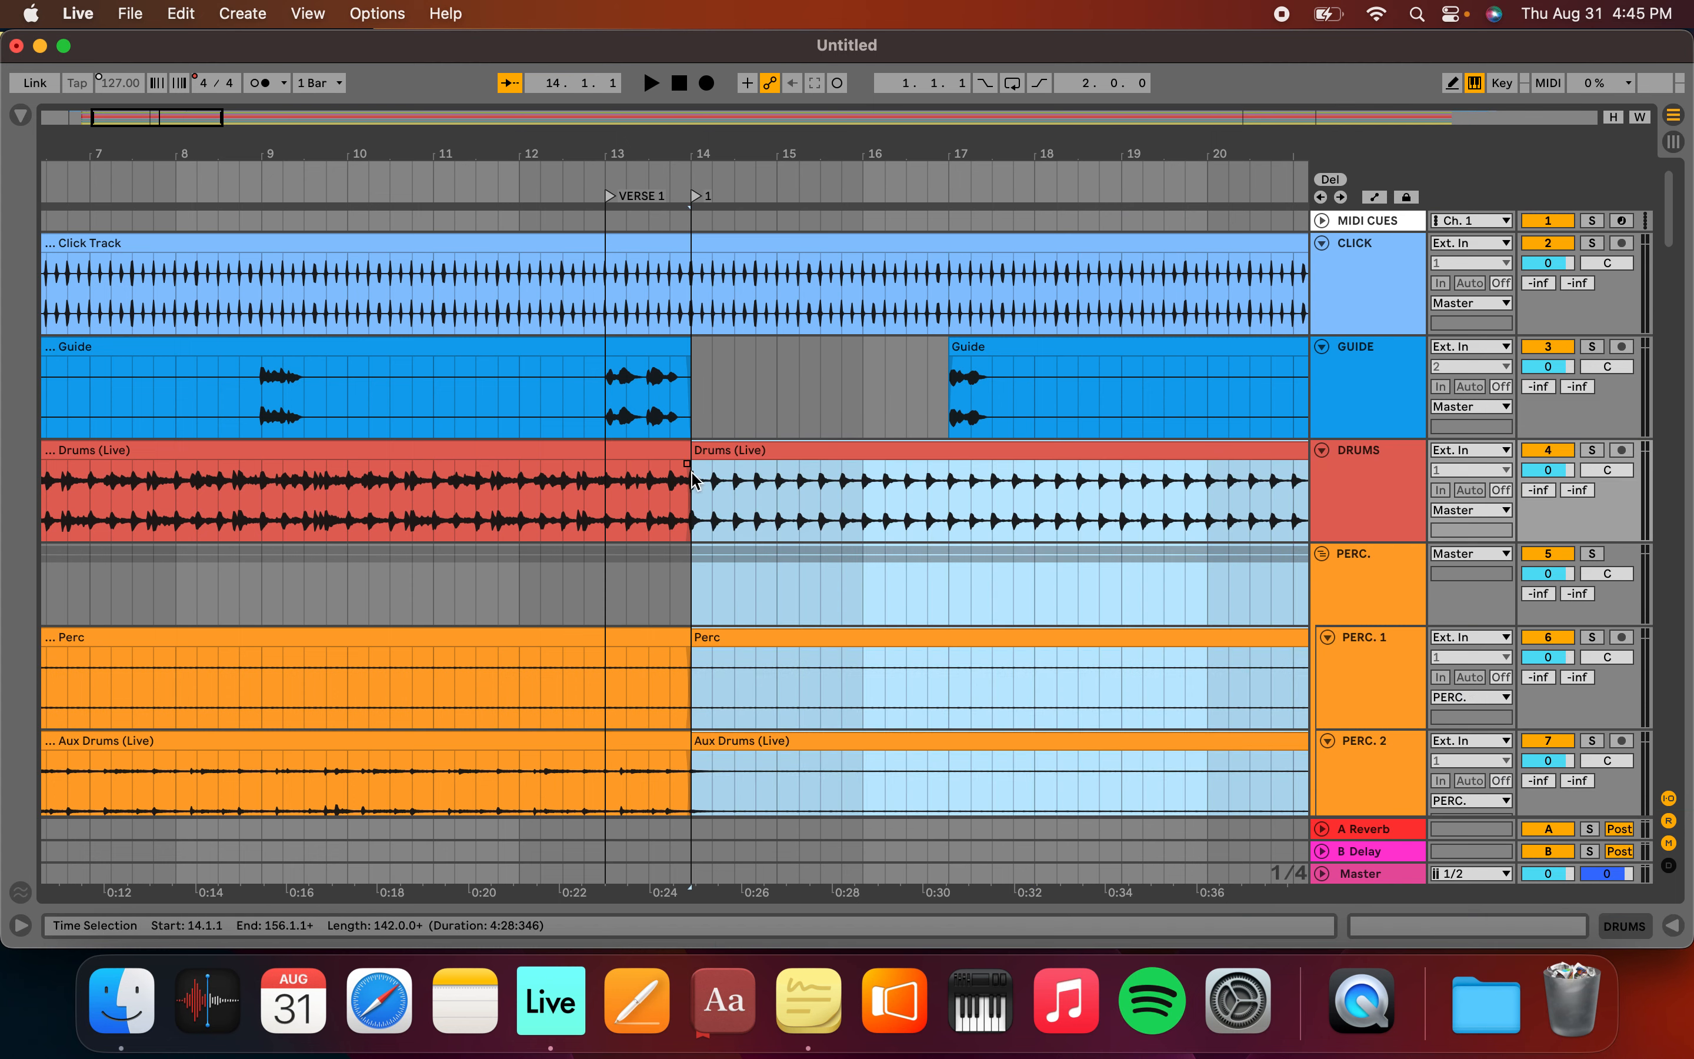
Move the long Guide clip from bar 17 to start at bar 13 under the VERSE 1 marker
{"action": "left_click", "coordinate": [1002, 350]}
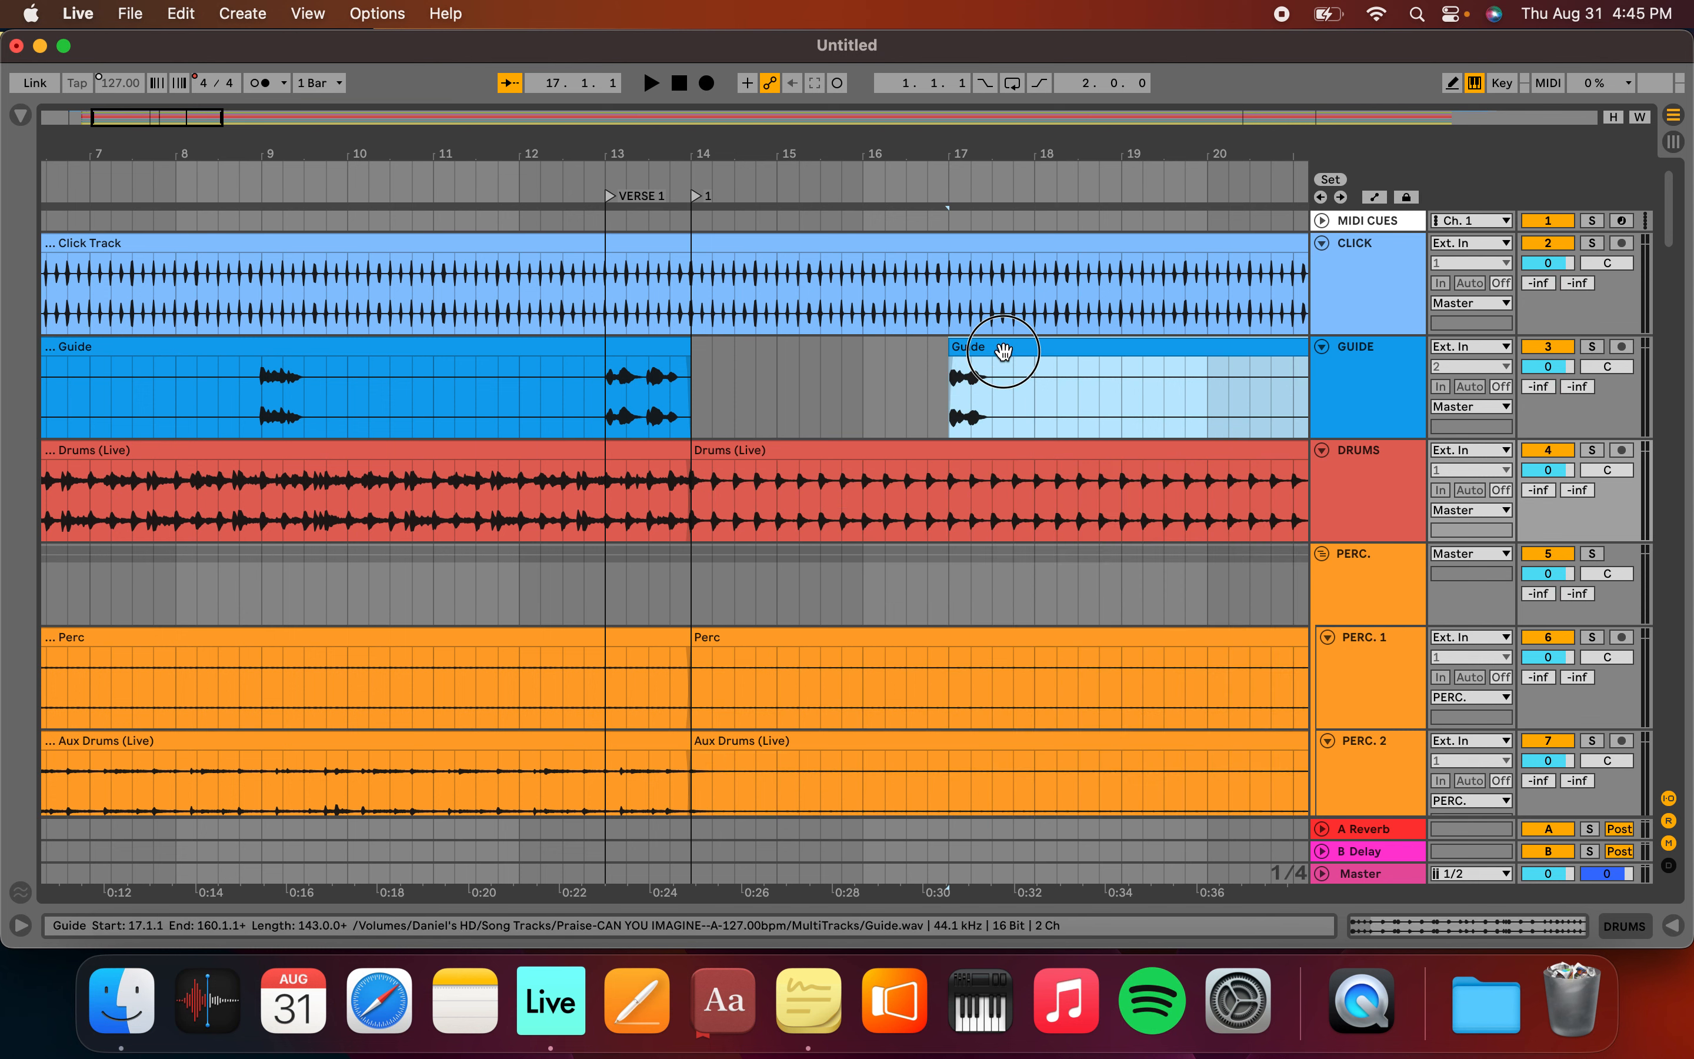
{"action": "mouse_move", "coordinate": [1003, 350]}
{"action": "left_mouse_down"}
{"action": "mouse_move", "coordinate": [672, 367]}
{"action": "mouse_move", "coordinate": [994, 371]}
{"action": "left_mouse_up"}
{"action": "key", "text": "w"}
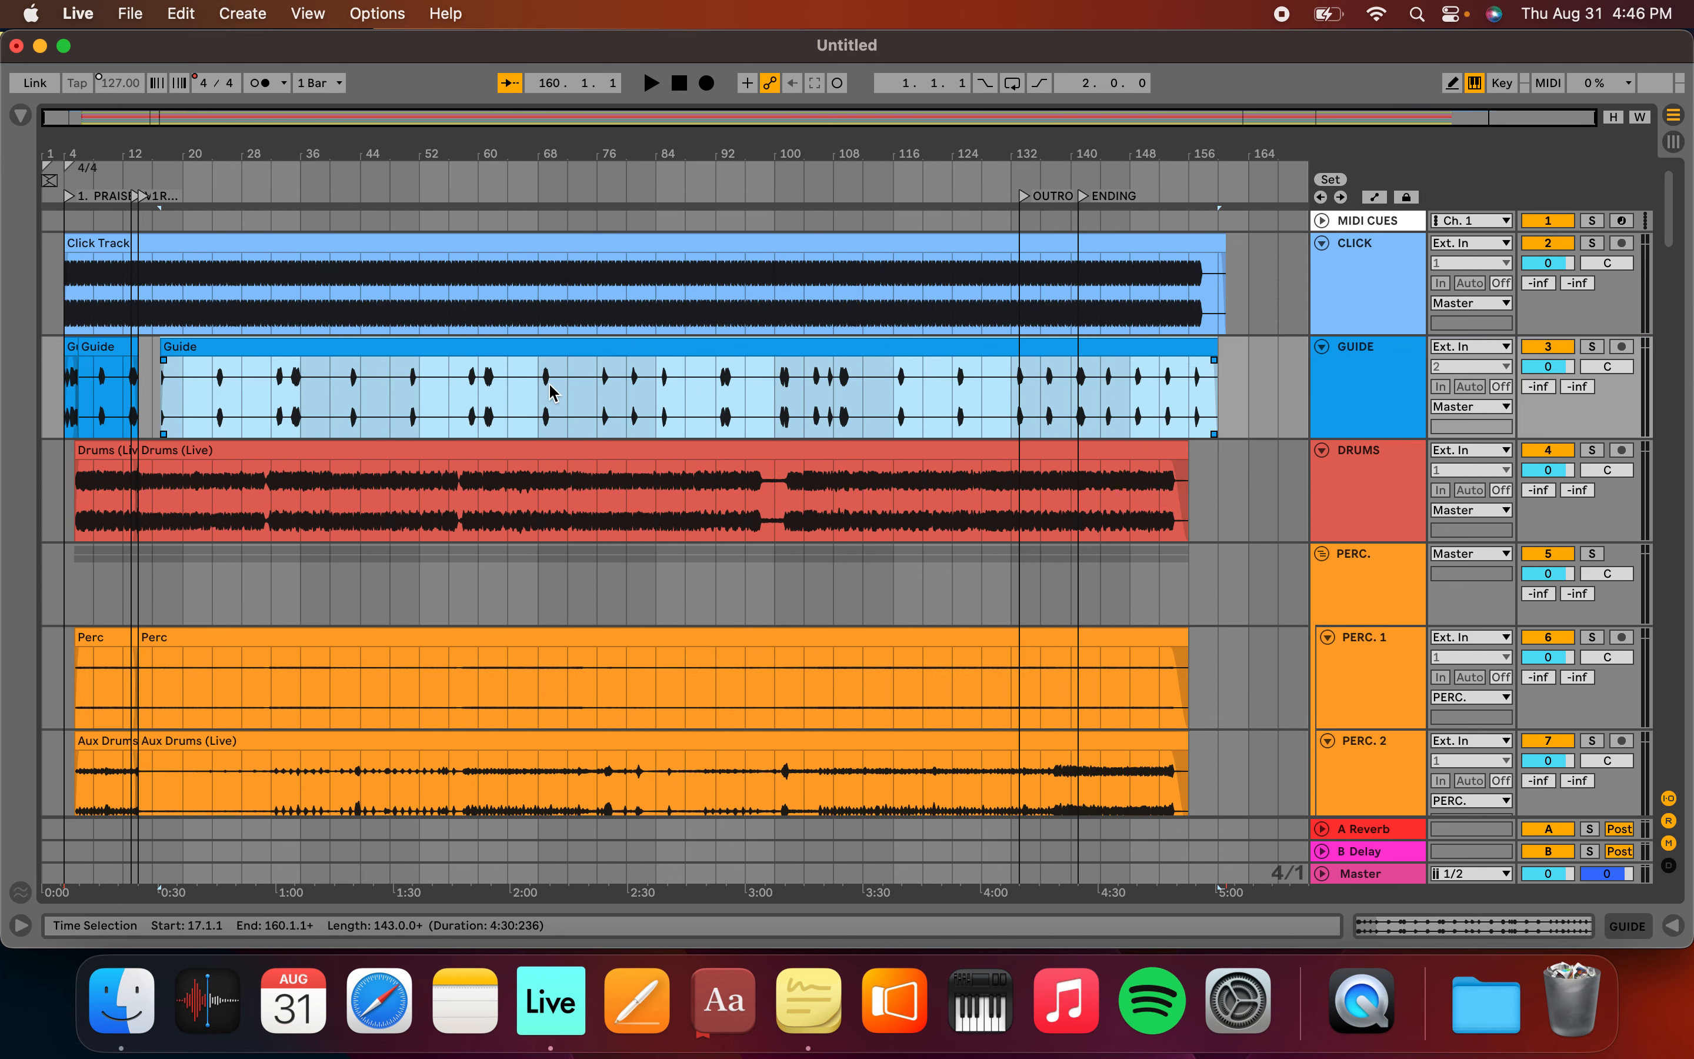
{"action": "scroll", "coordinate": [154, 361], "scroll_direction": "up", "scroll_amount": 10}
{"action": "scroll", "coordinate": [153, 361], "scroll_direction": "left", "scroll_amount": 10}
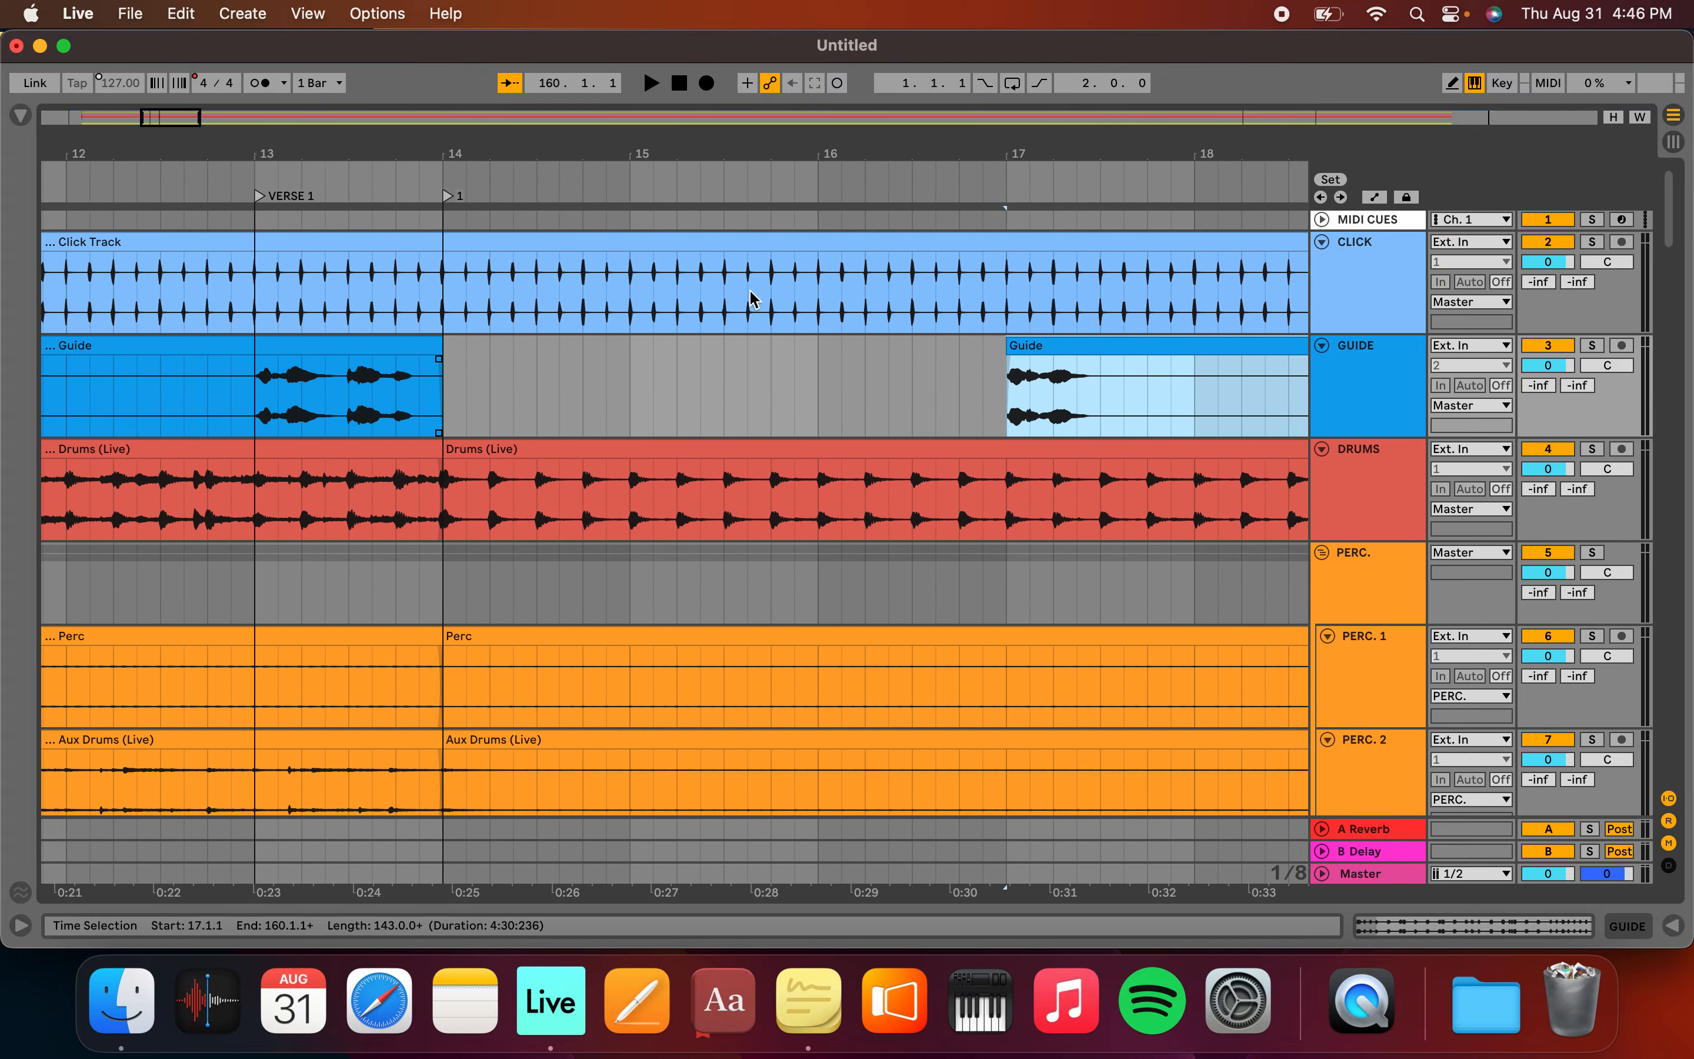
{"action": "left_click_drag", "start_coordinate": [1052, 366], "coordinate": [301, 420]}
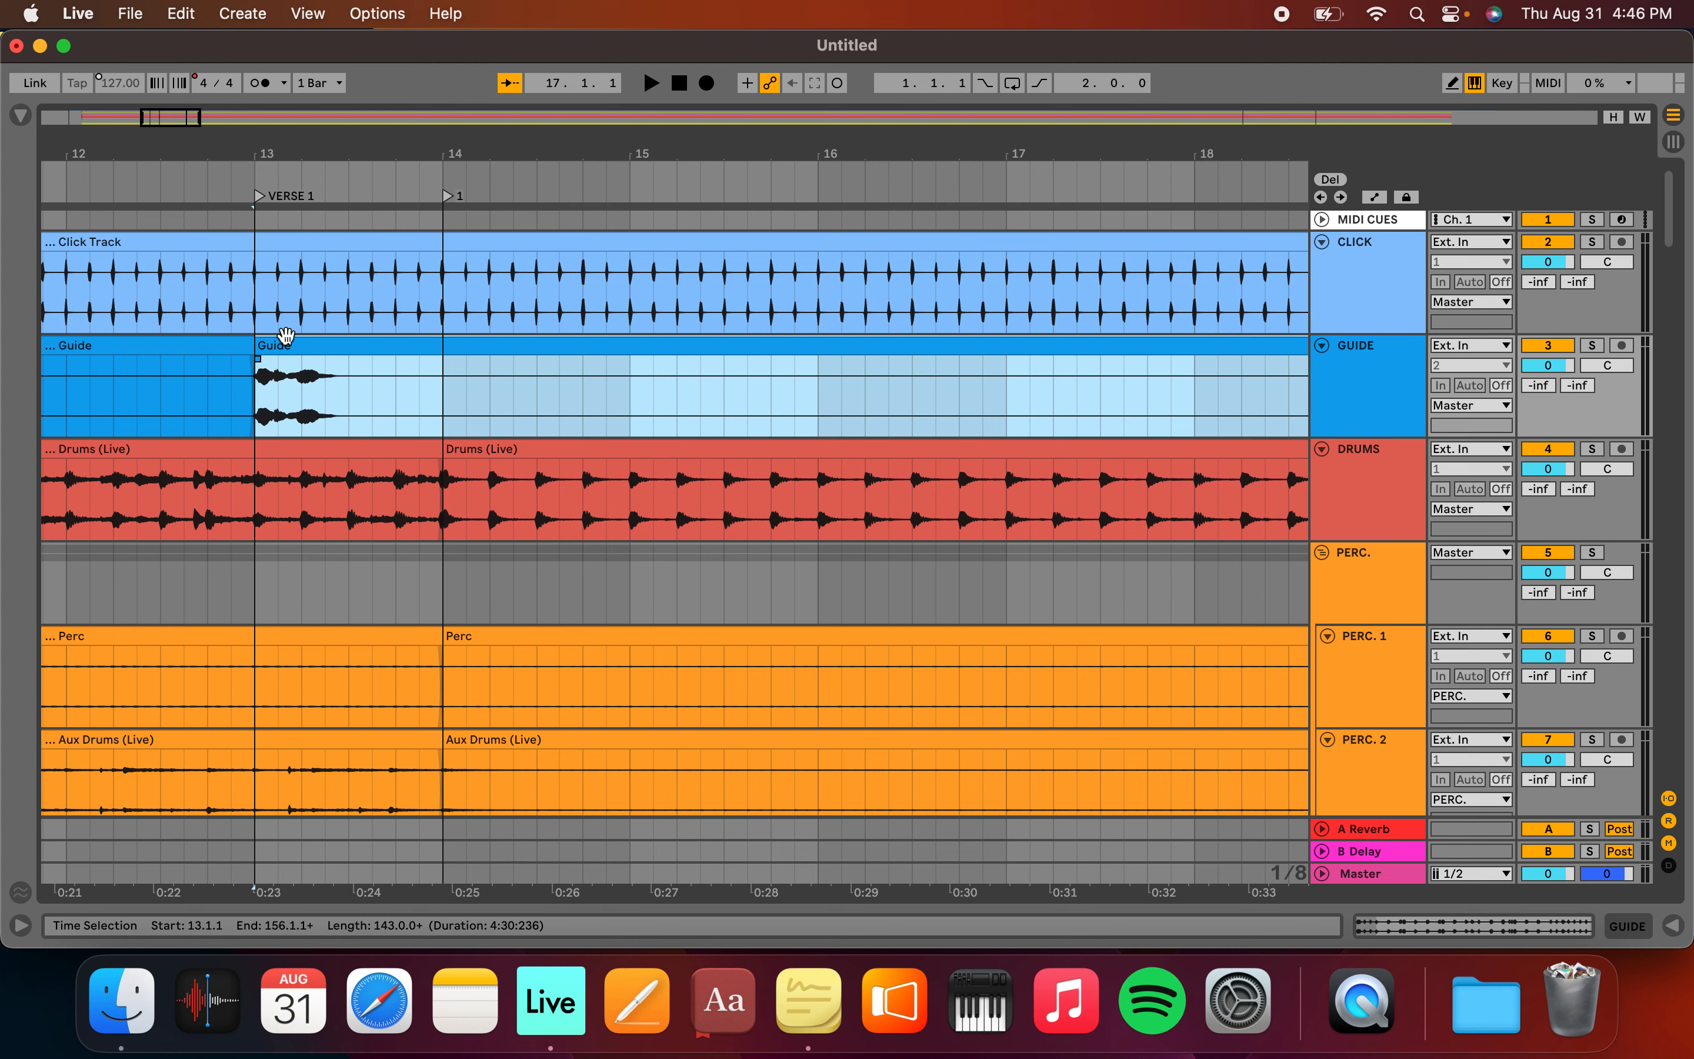
Play the arrangement from about bar 9 through the VERSE 1 marker and past bar 14 to check the transition
{"action": "left_click", "coordinate": [259, 200]}
{"action": "scroll", "coordinate": [304, 349], "scroll_direction": "down", "scroll_amount": 5}
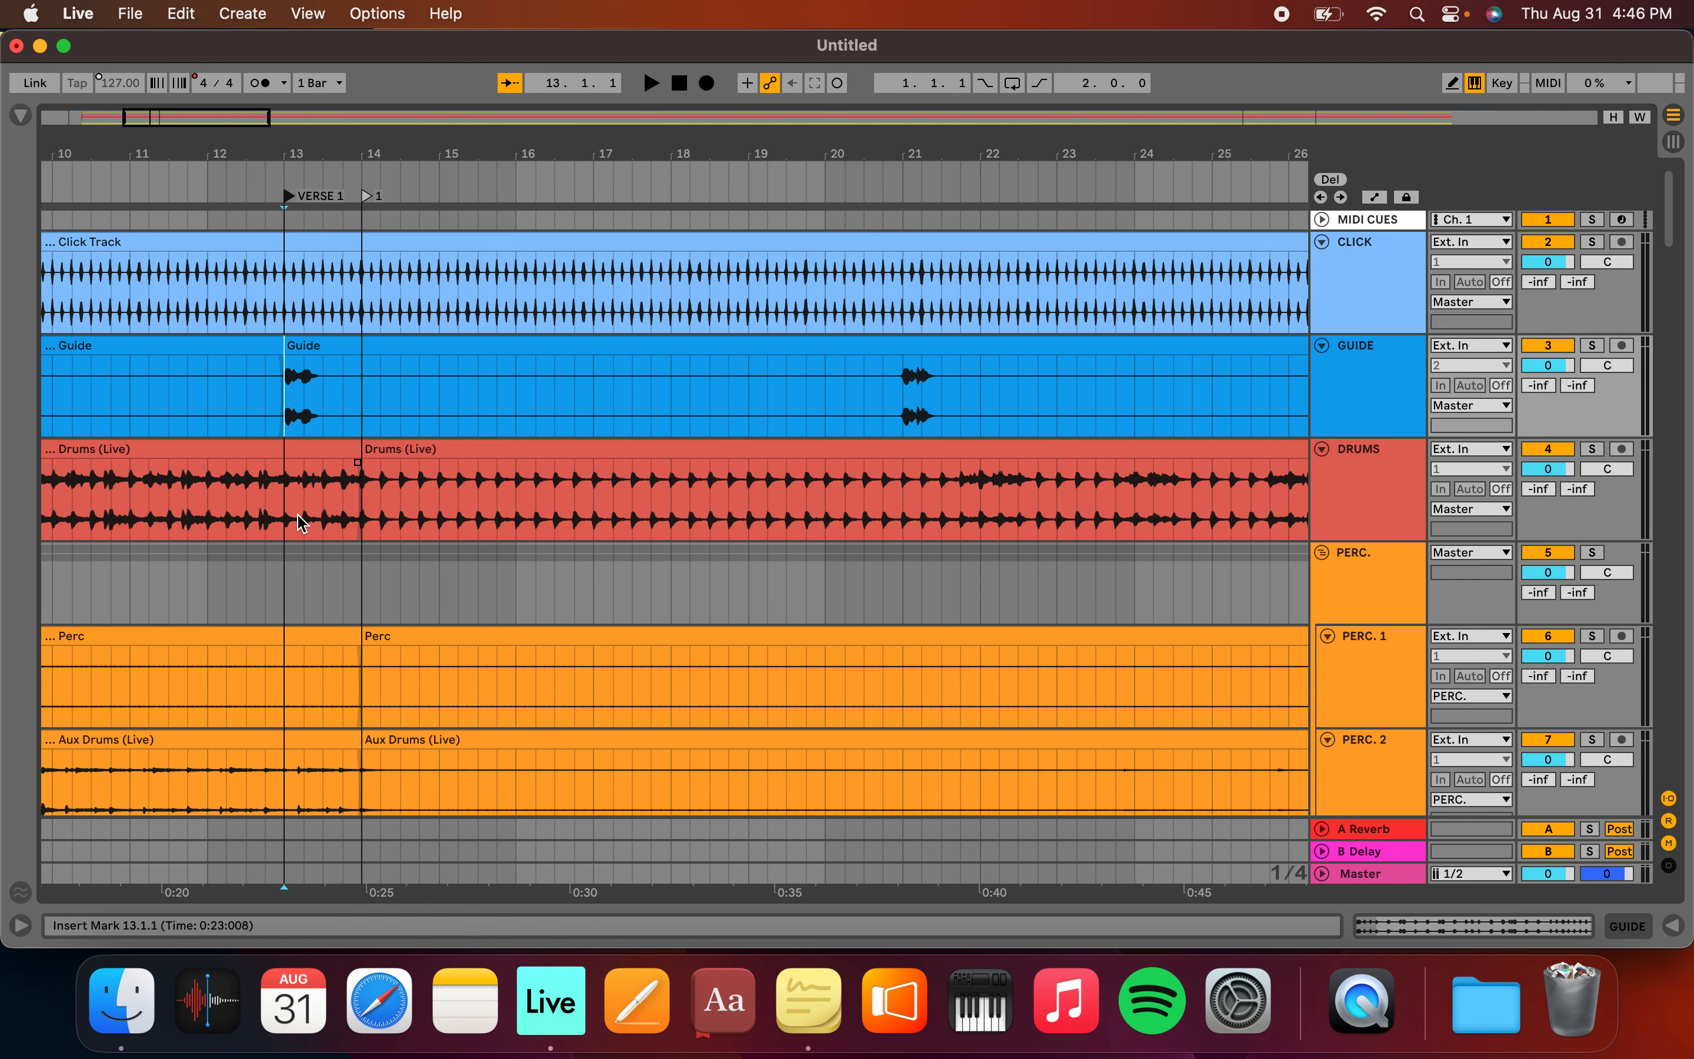
{"action": "scroll", "coordinate": [250, 348], "scroll_direction": "down", "scroll_amount": 5}
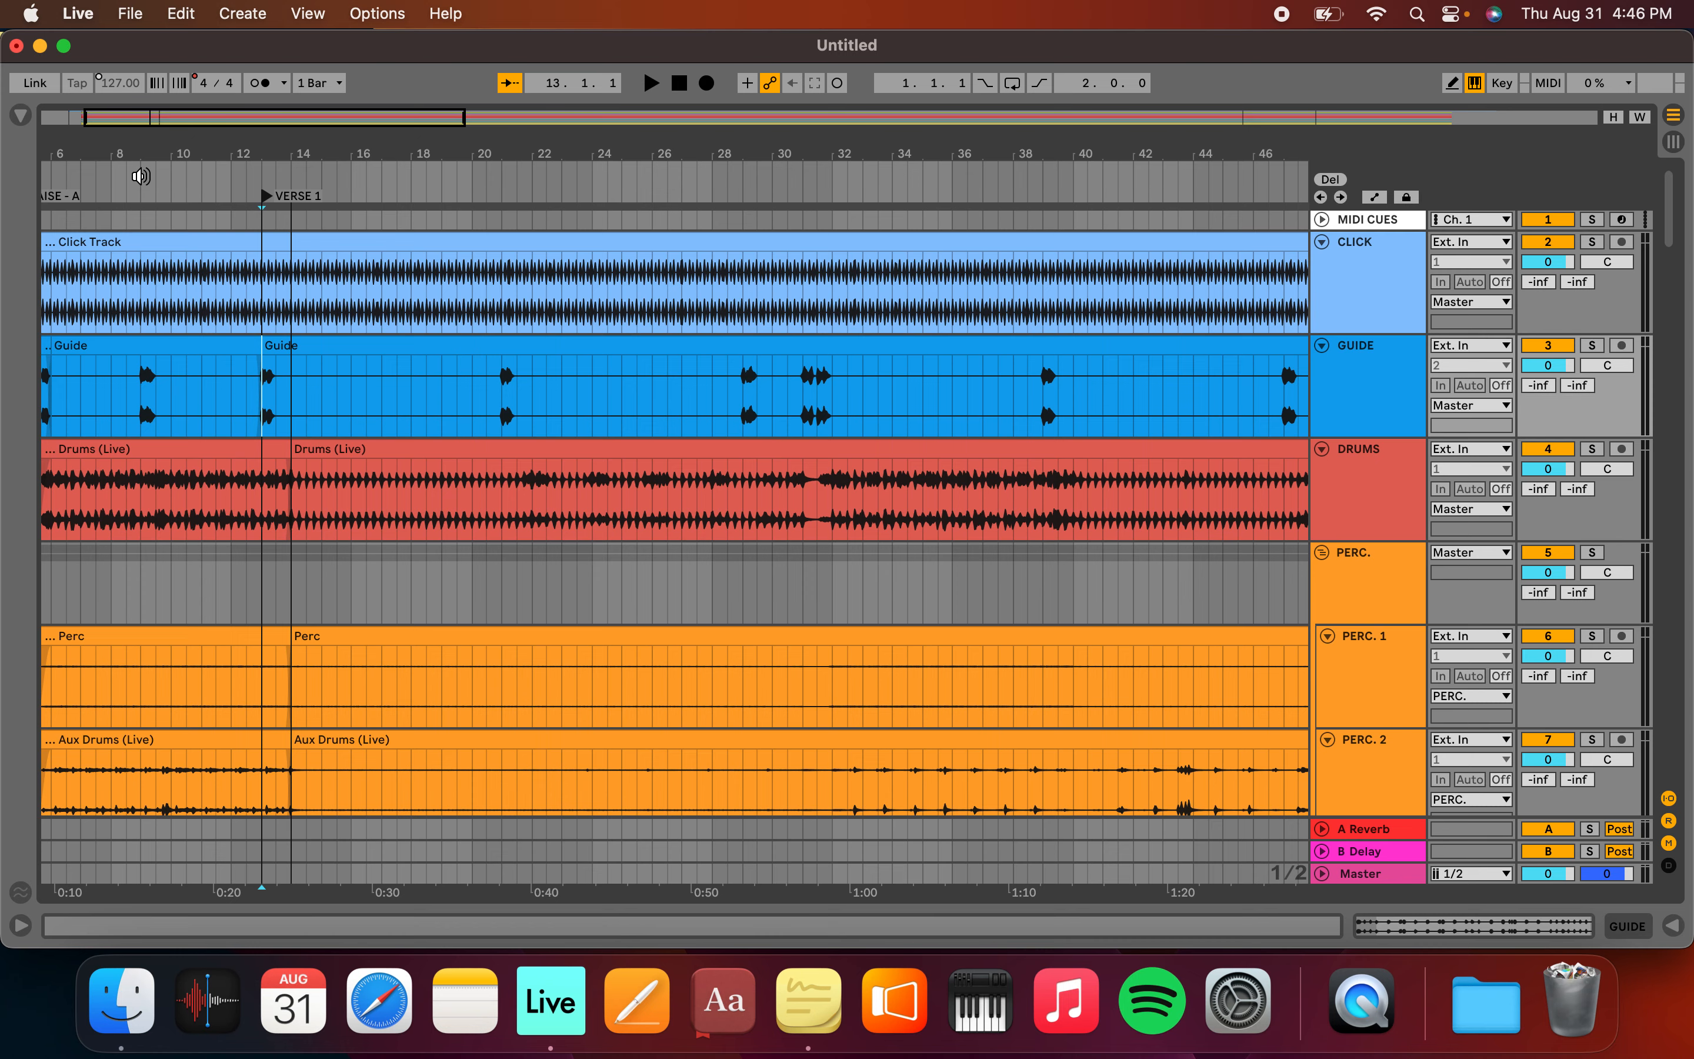
{"action": "left_click", "coordinate": [139, 176]}
{"action": "scroll", "coordinate": [362, 374], "scroll_direction": "up", "scroll_amount": 5}
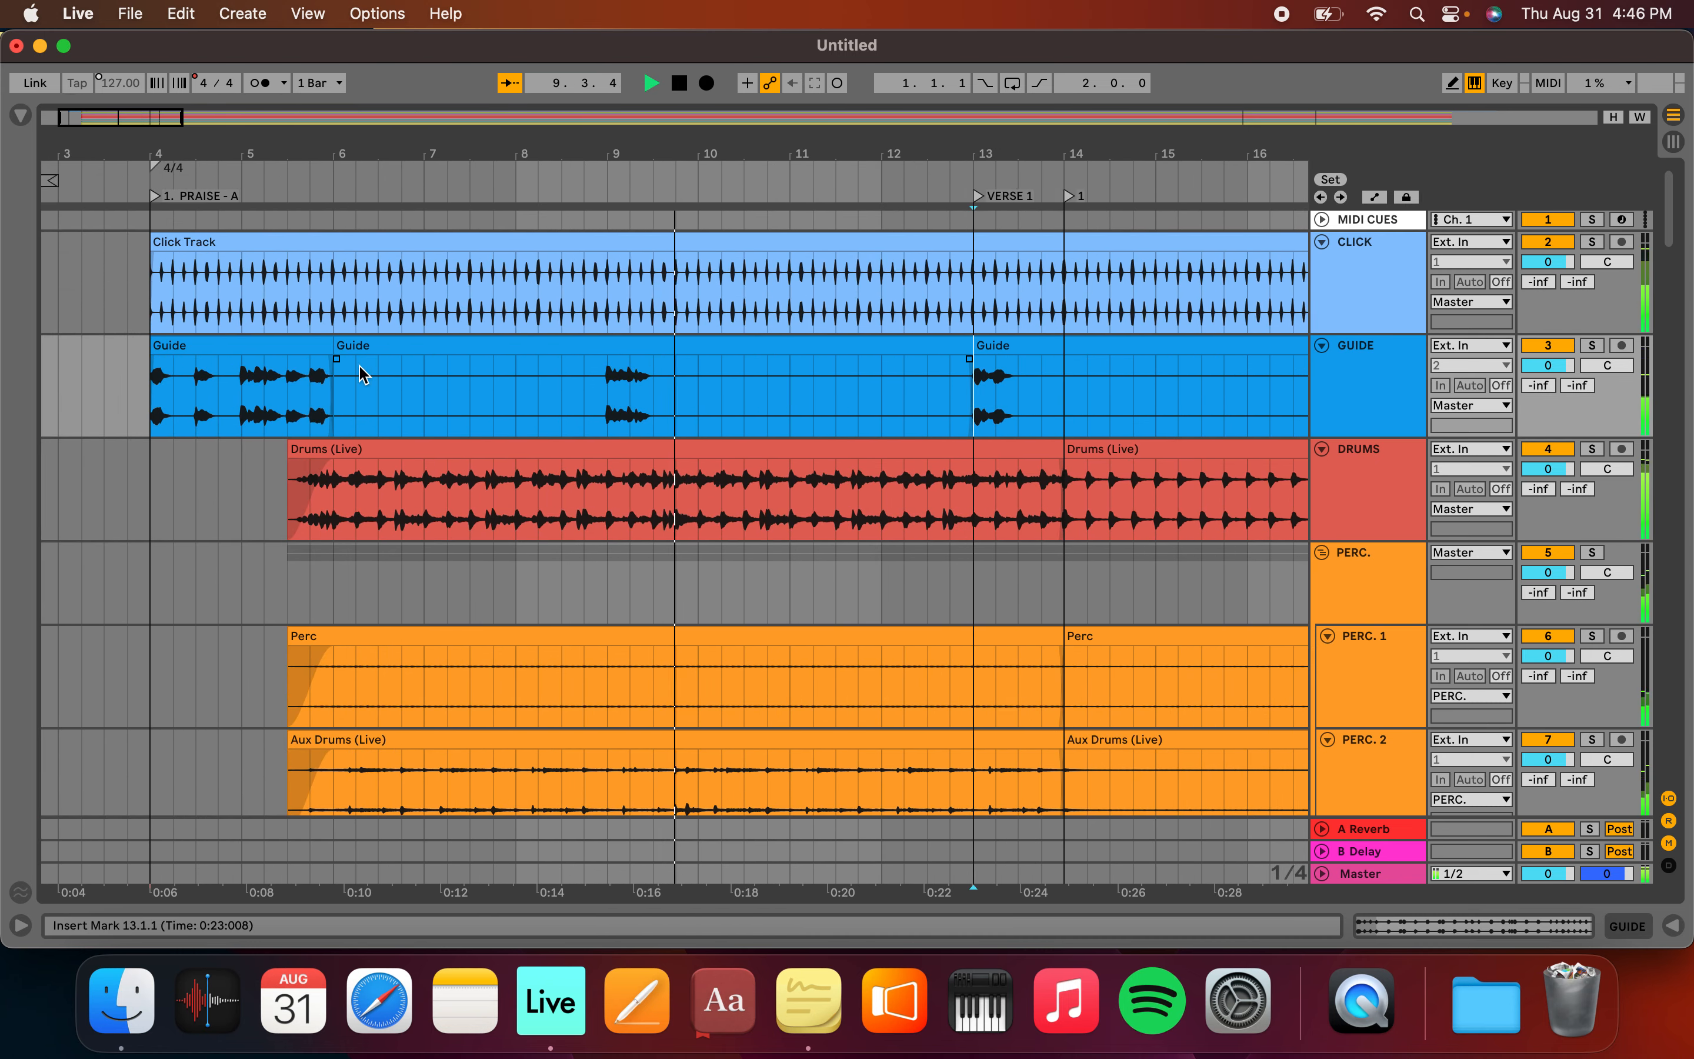
{"action": "scroll", "coordinate": [362, 373], "scroll_direction": "right", "scroll_amount": 5}
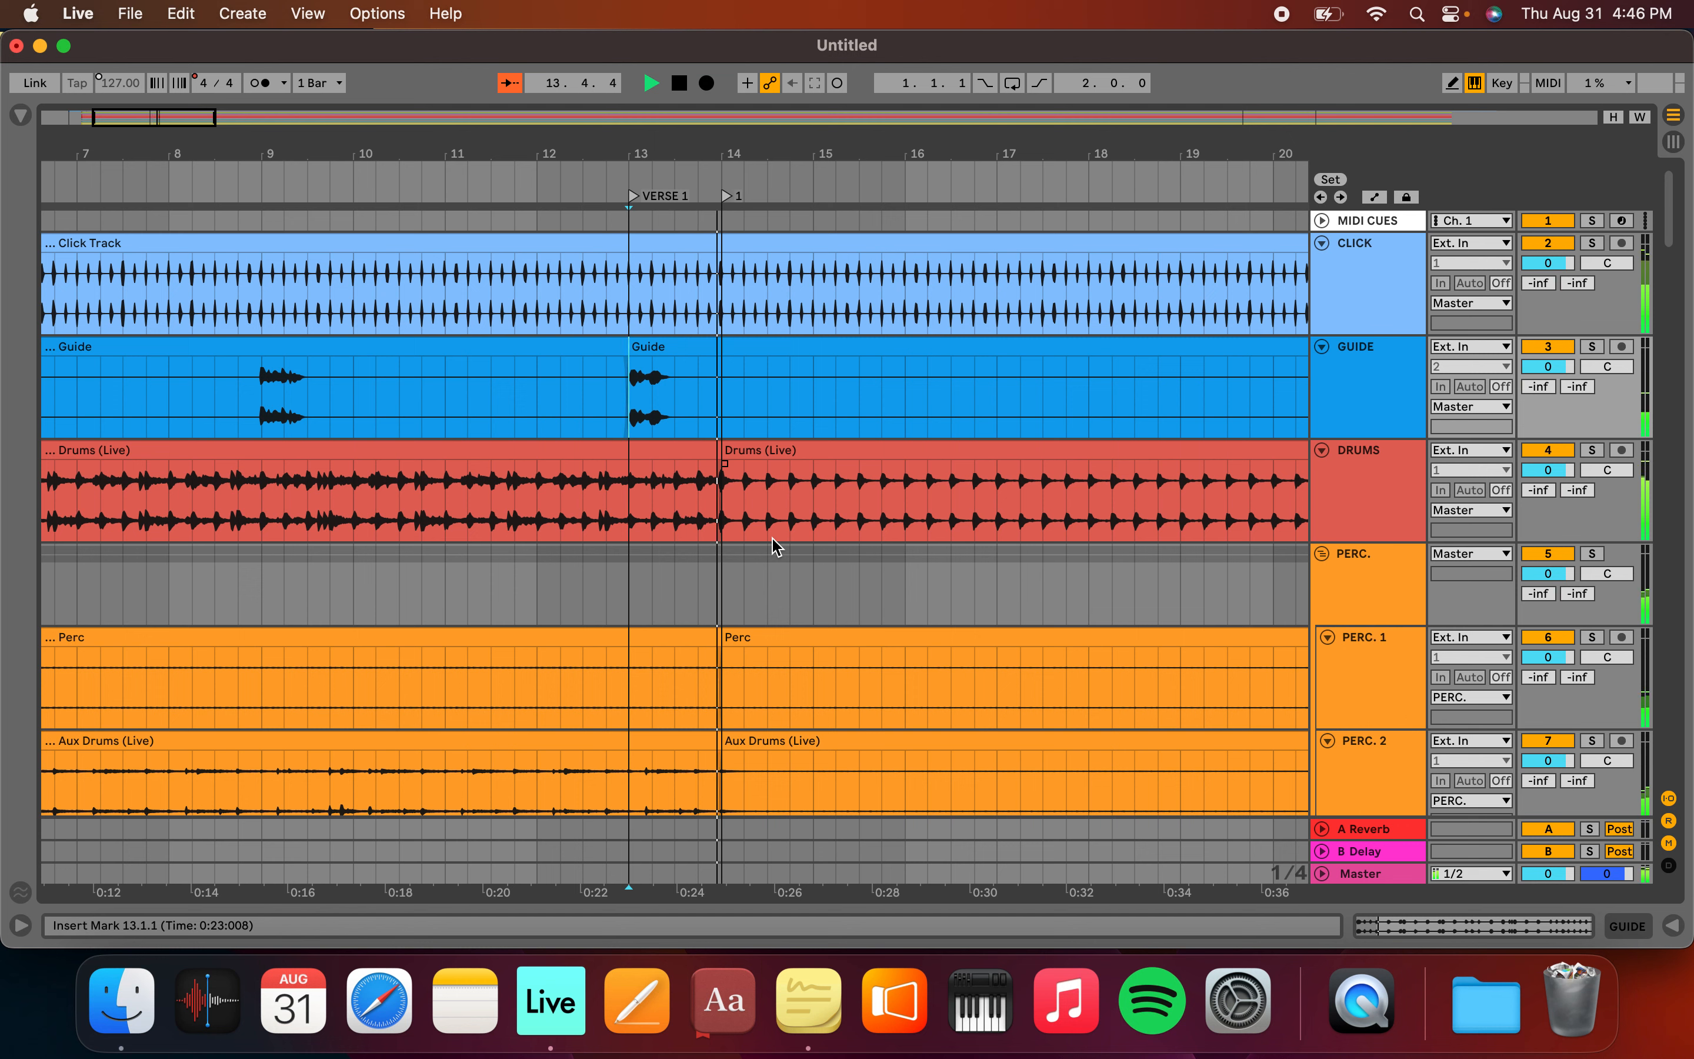
{"action": "key", "text": "space"}
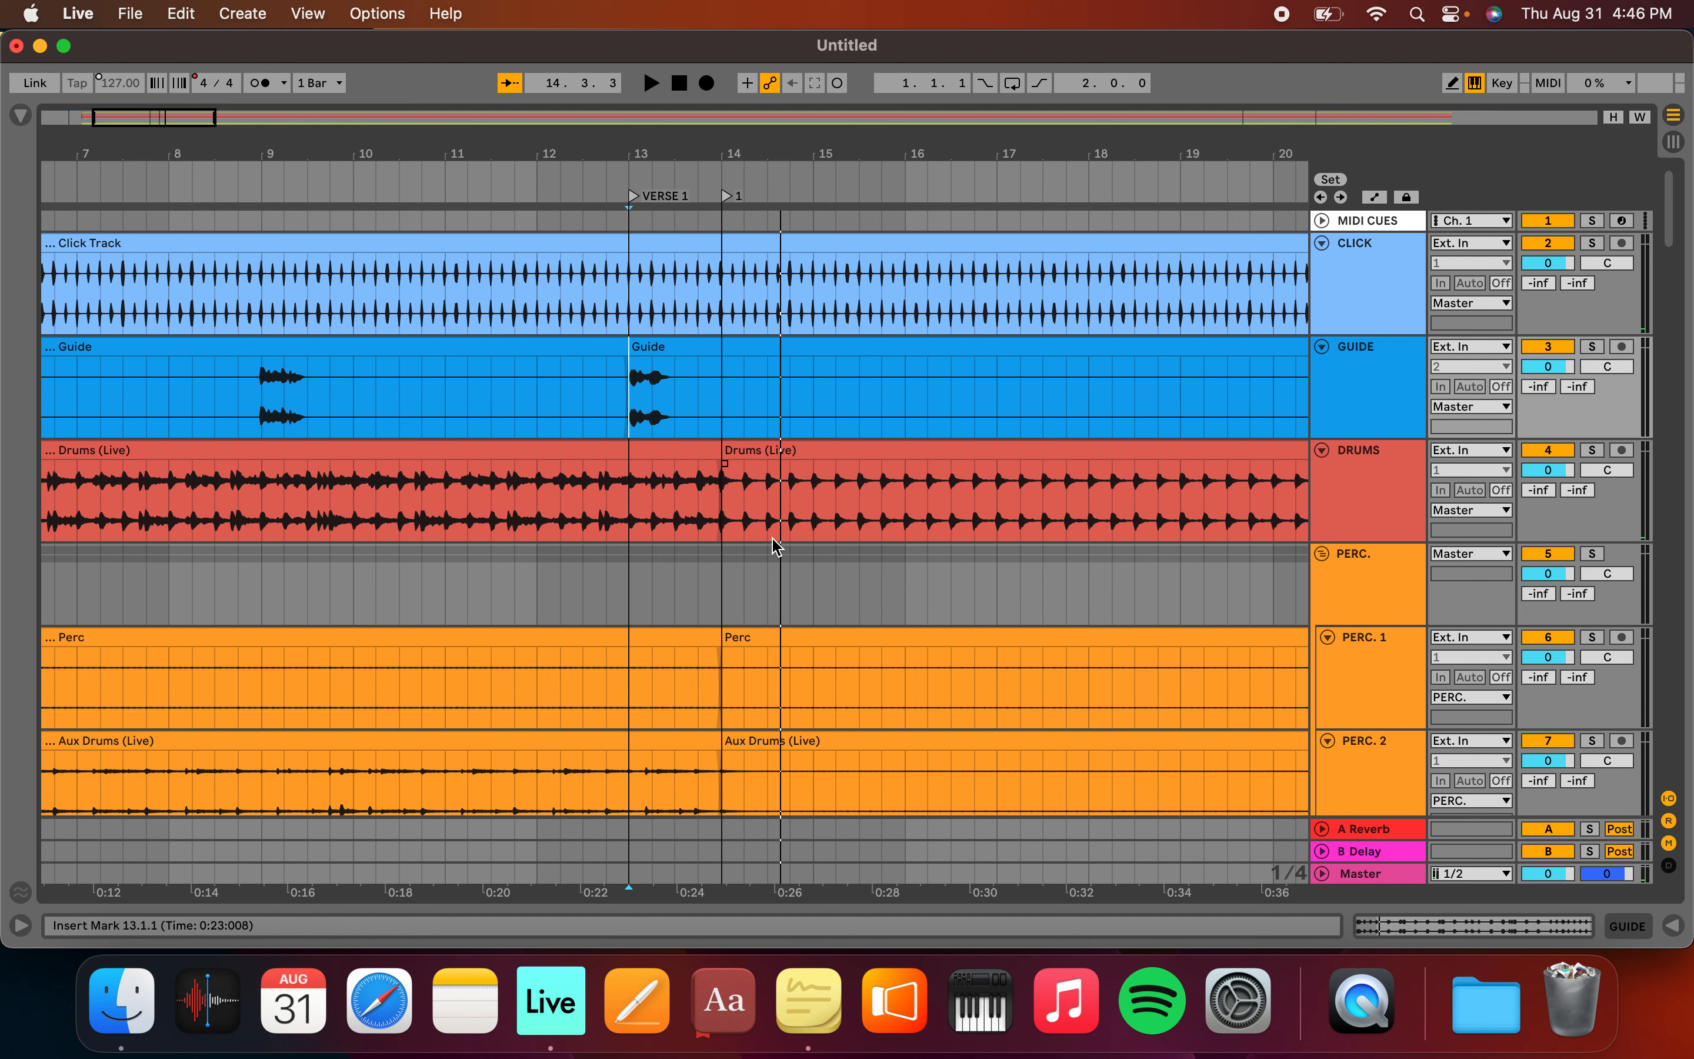
Crossfade the intro and verse clips across bar 14, from 13.3.1 to 14.3.1, on all tracks from Drums down
{"action": "scroll", "coordinate": [665, 405], "scroll_direction": "up", "scroll_amount": 5}
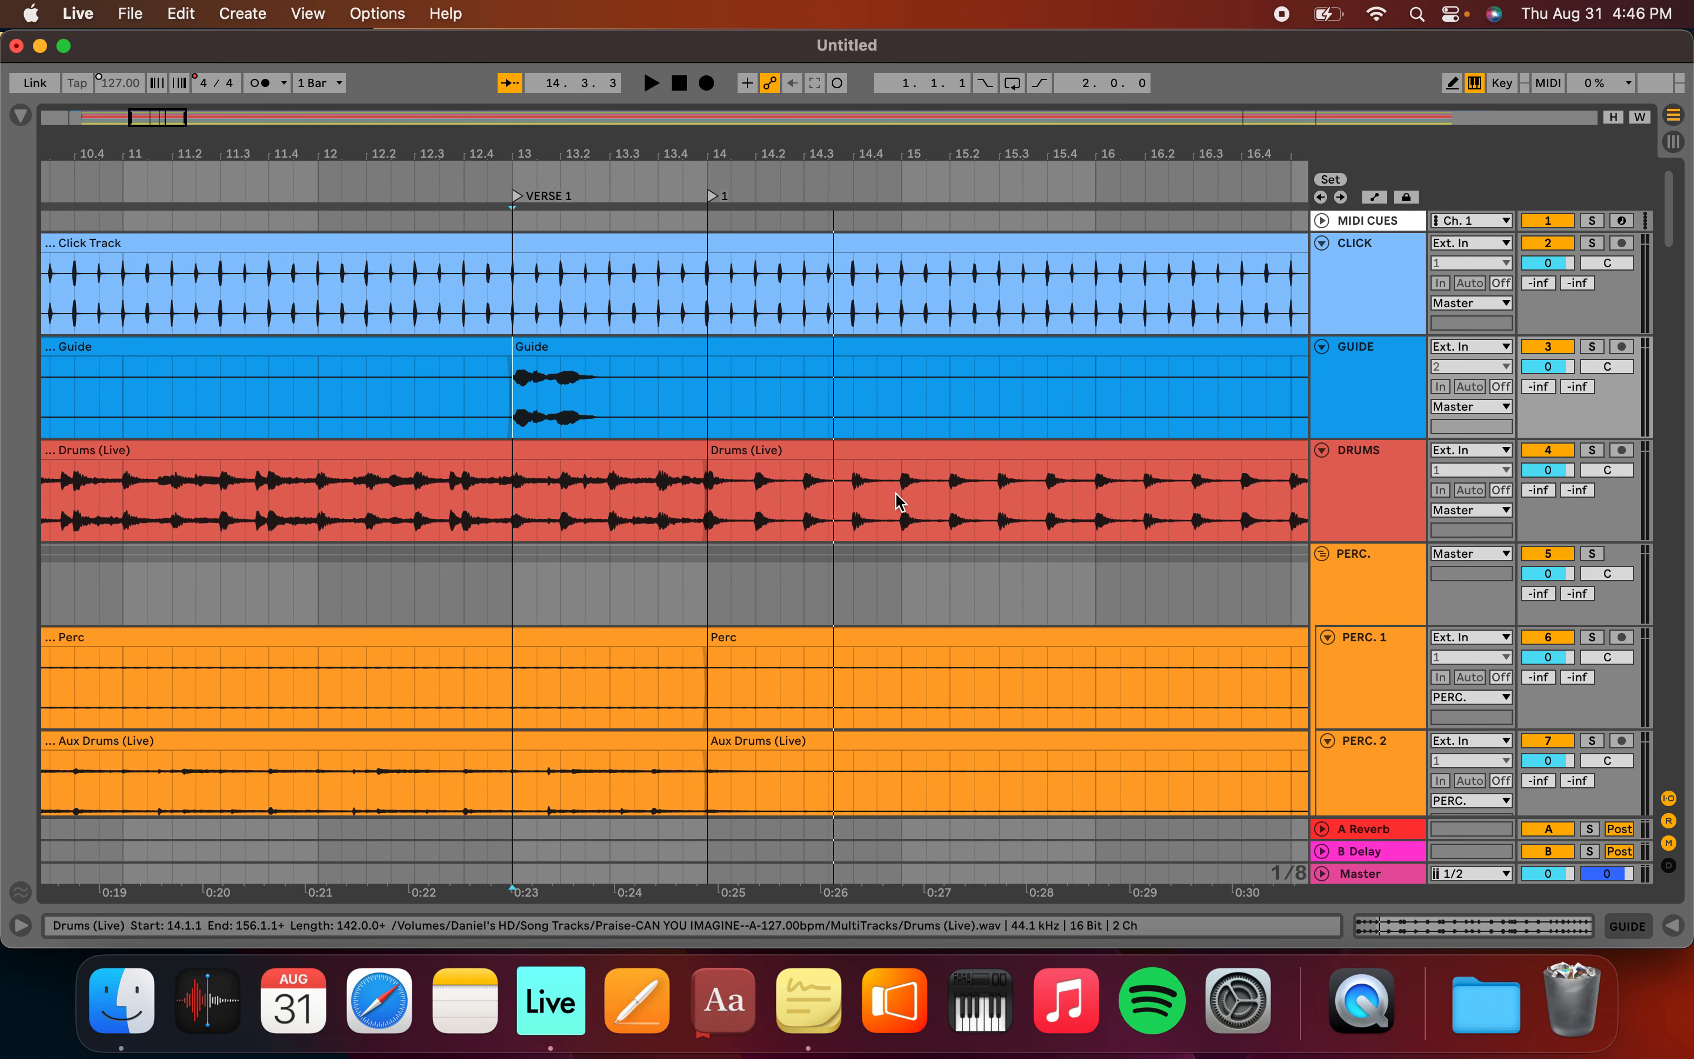
{"action": "left_click", "coordinate": [615, 490]}
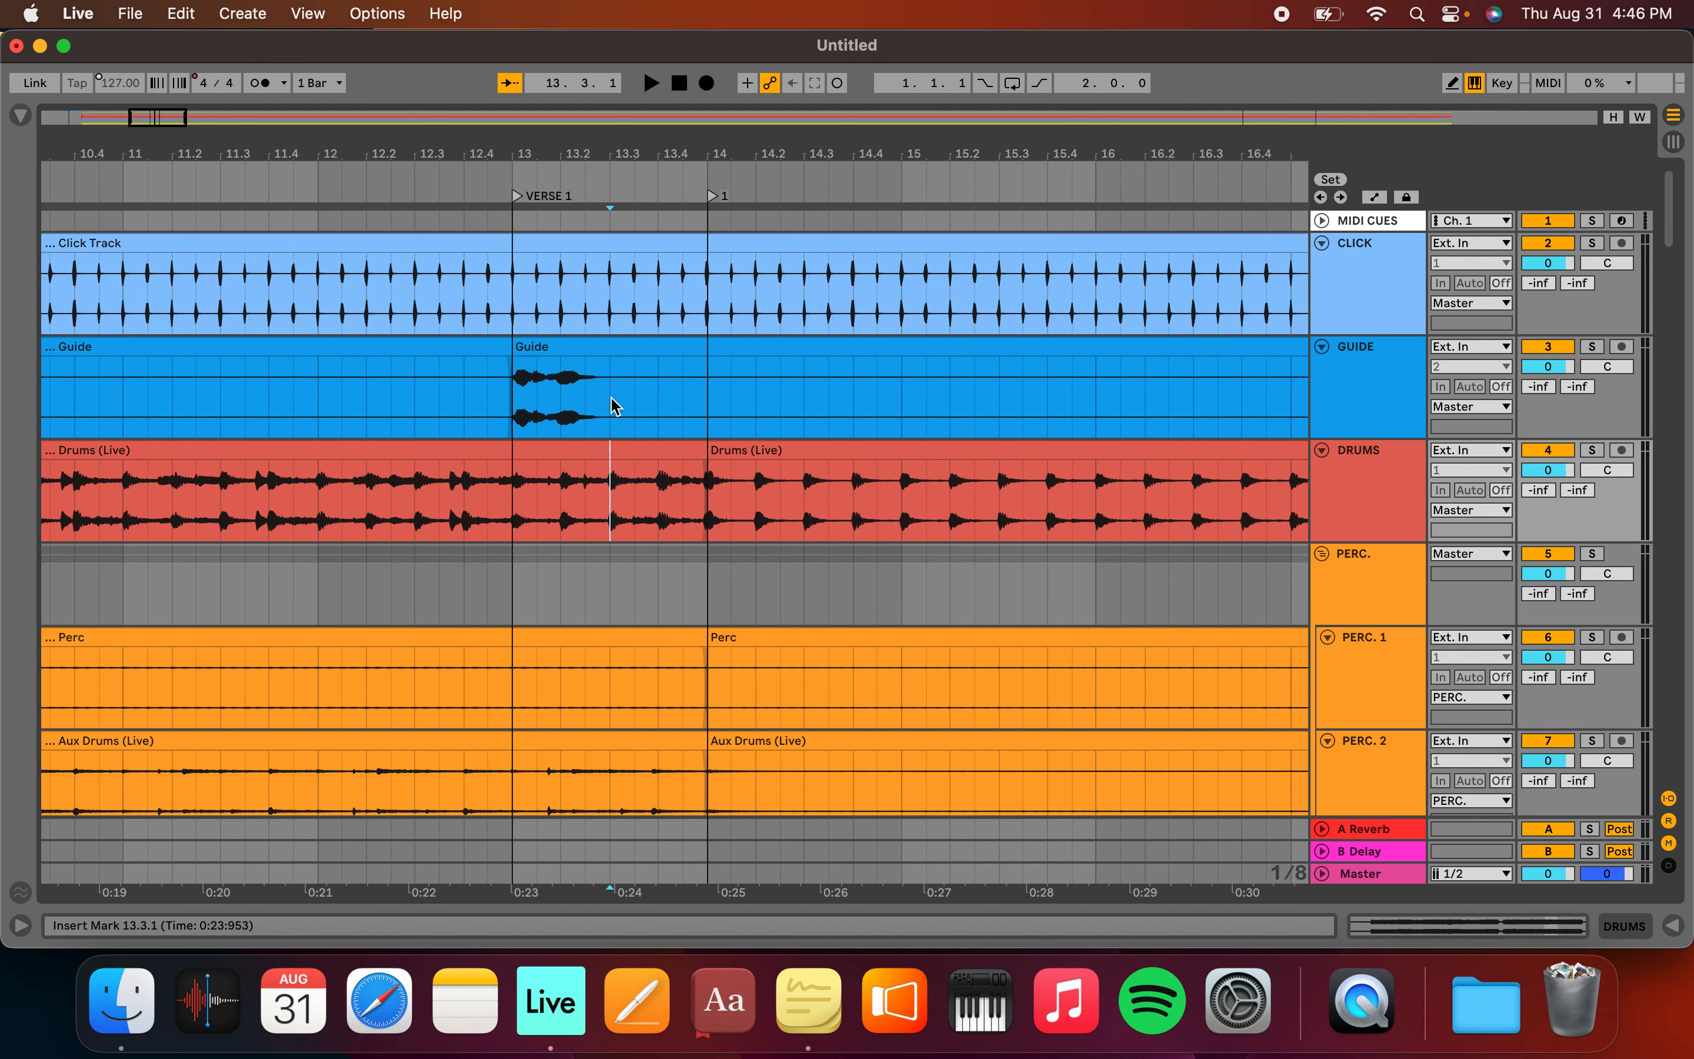
{"action": "left_click_drag", "start_coordinate": [609, 492], "coordinate": [796, 505]}
{"action": "left_click_drag", "start_coordinate": [790, 601], "coordinate": [810, 992]}
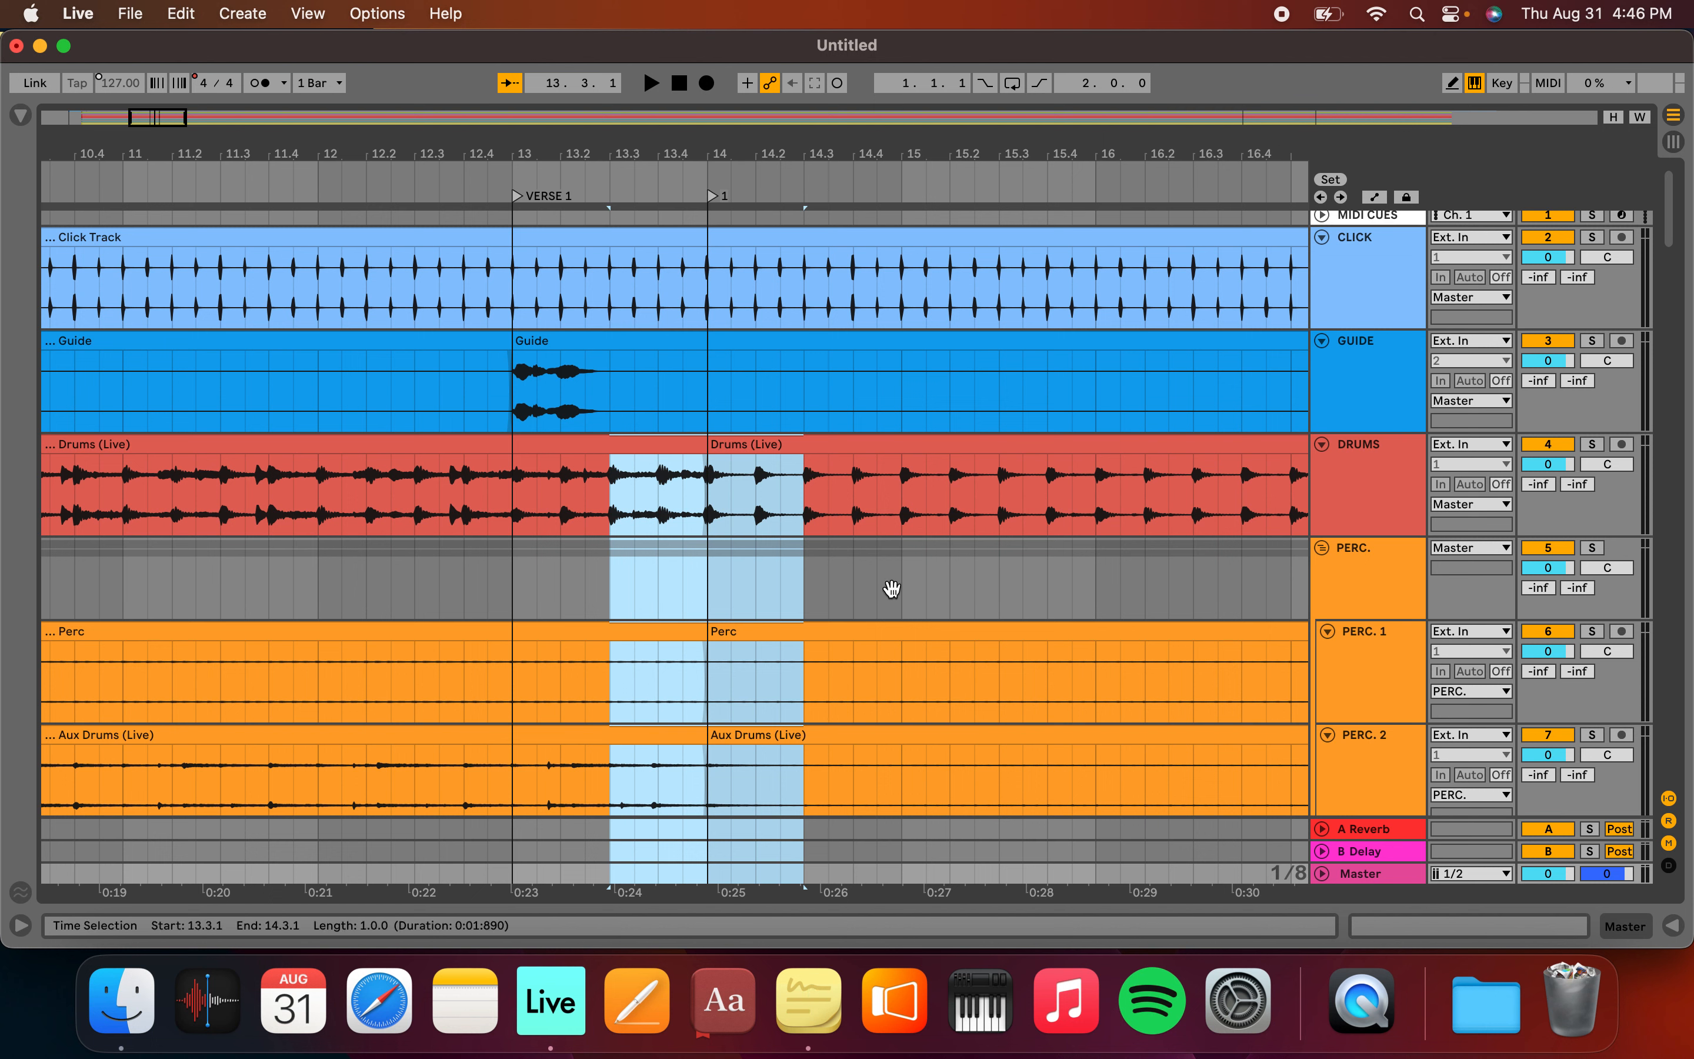
{"action": "key", "text": "super+alt+f"}
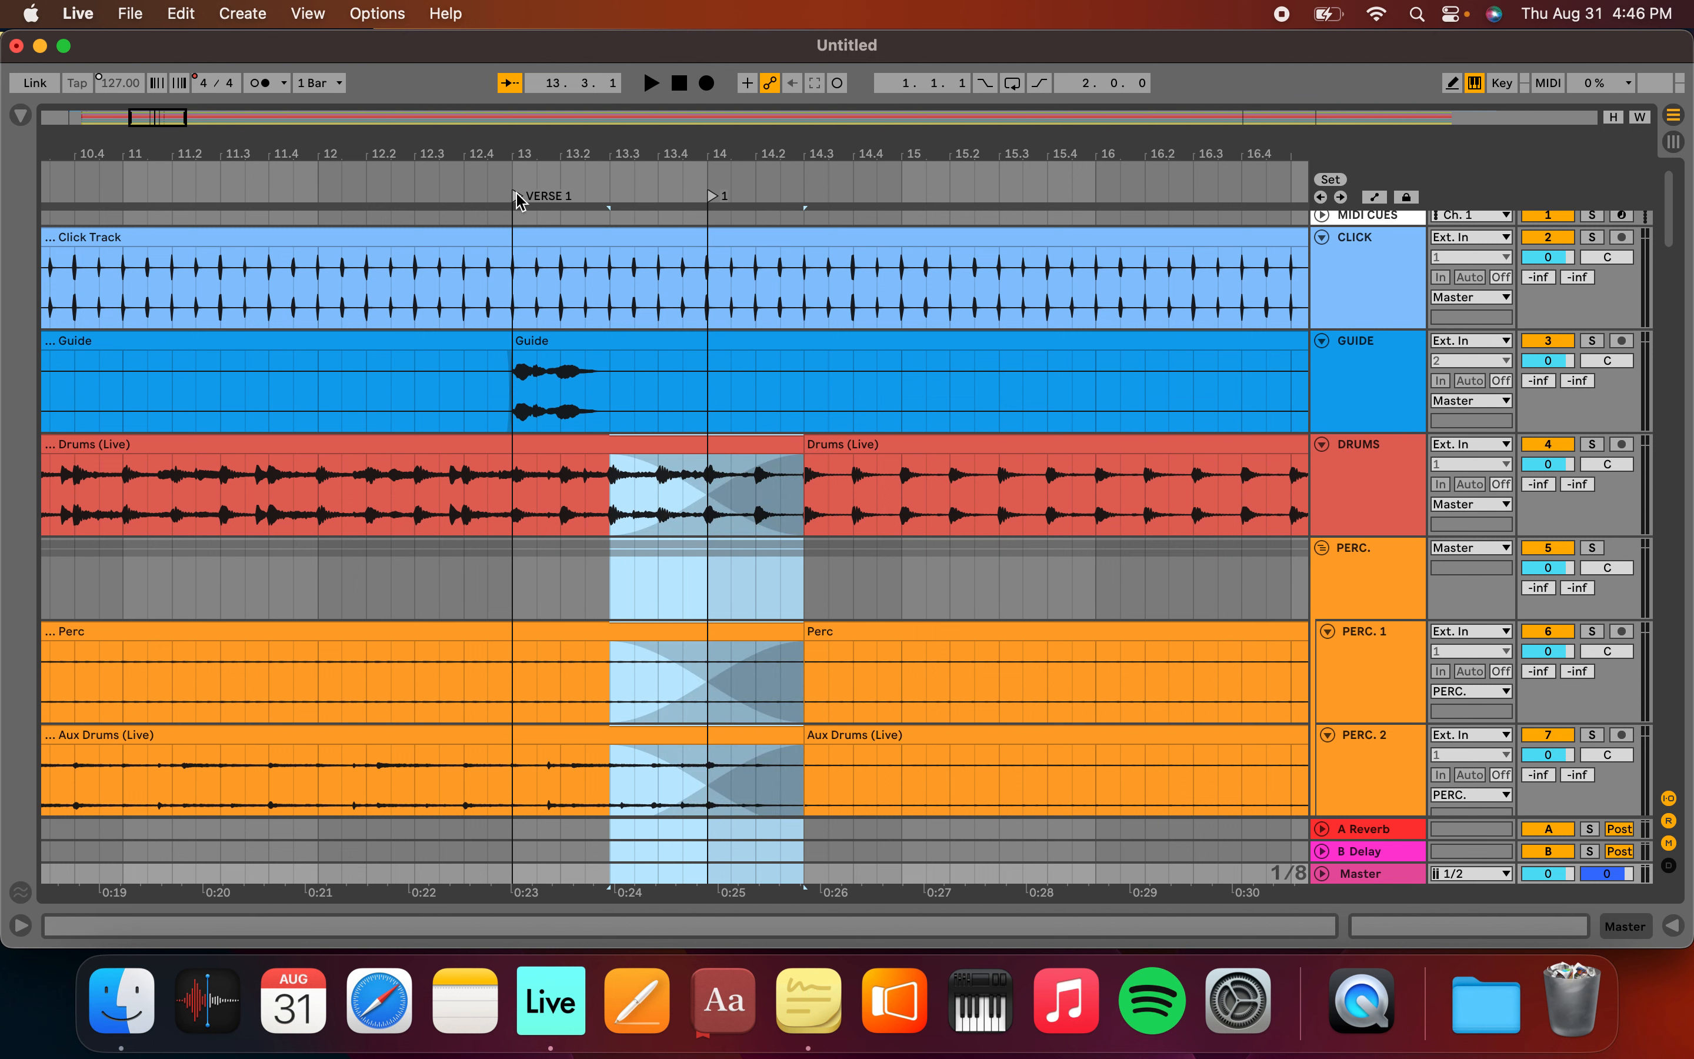
Play from the VERSE 1 marker past bar 14 to listen to the crossfade into the verse
{"action": "left_click", "coordinate": [518, 201]}
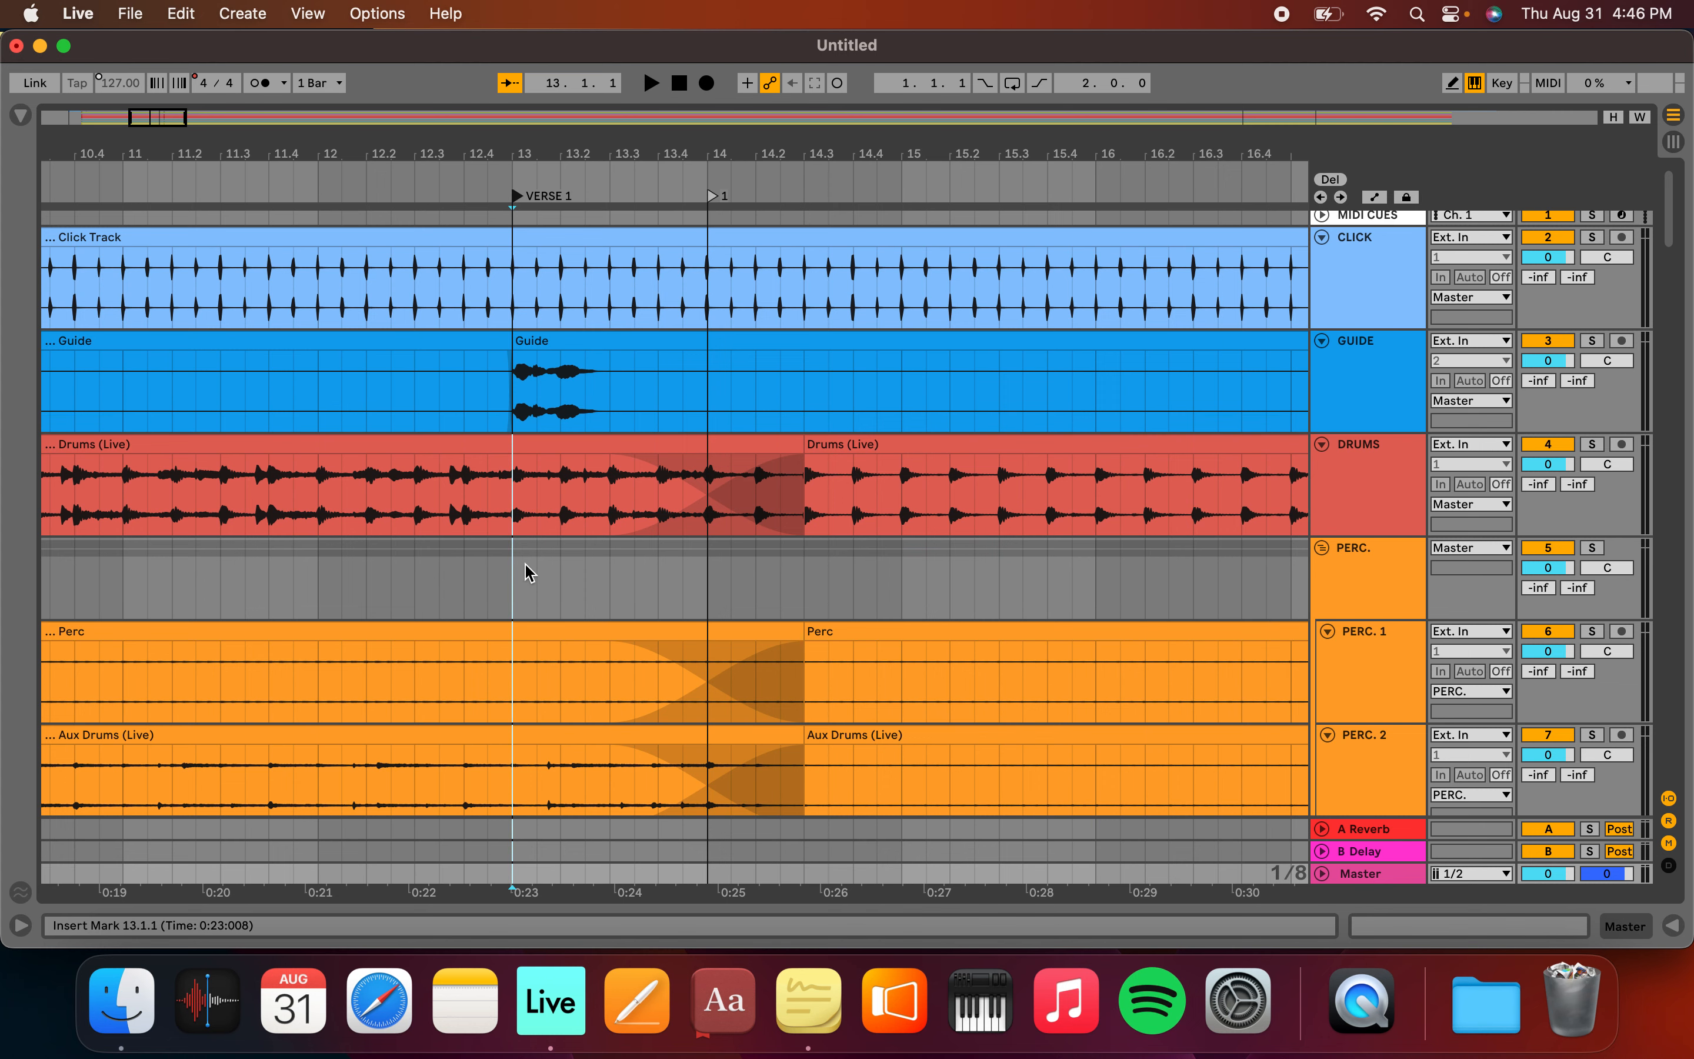
{"action": "key", "text": "space"}
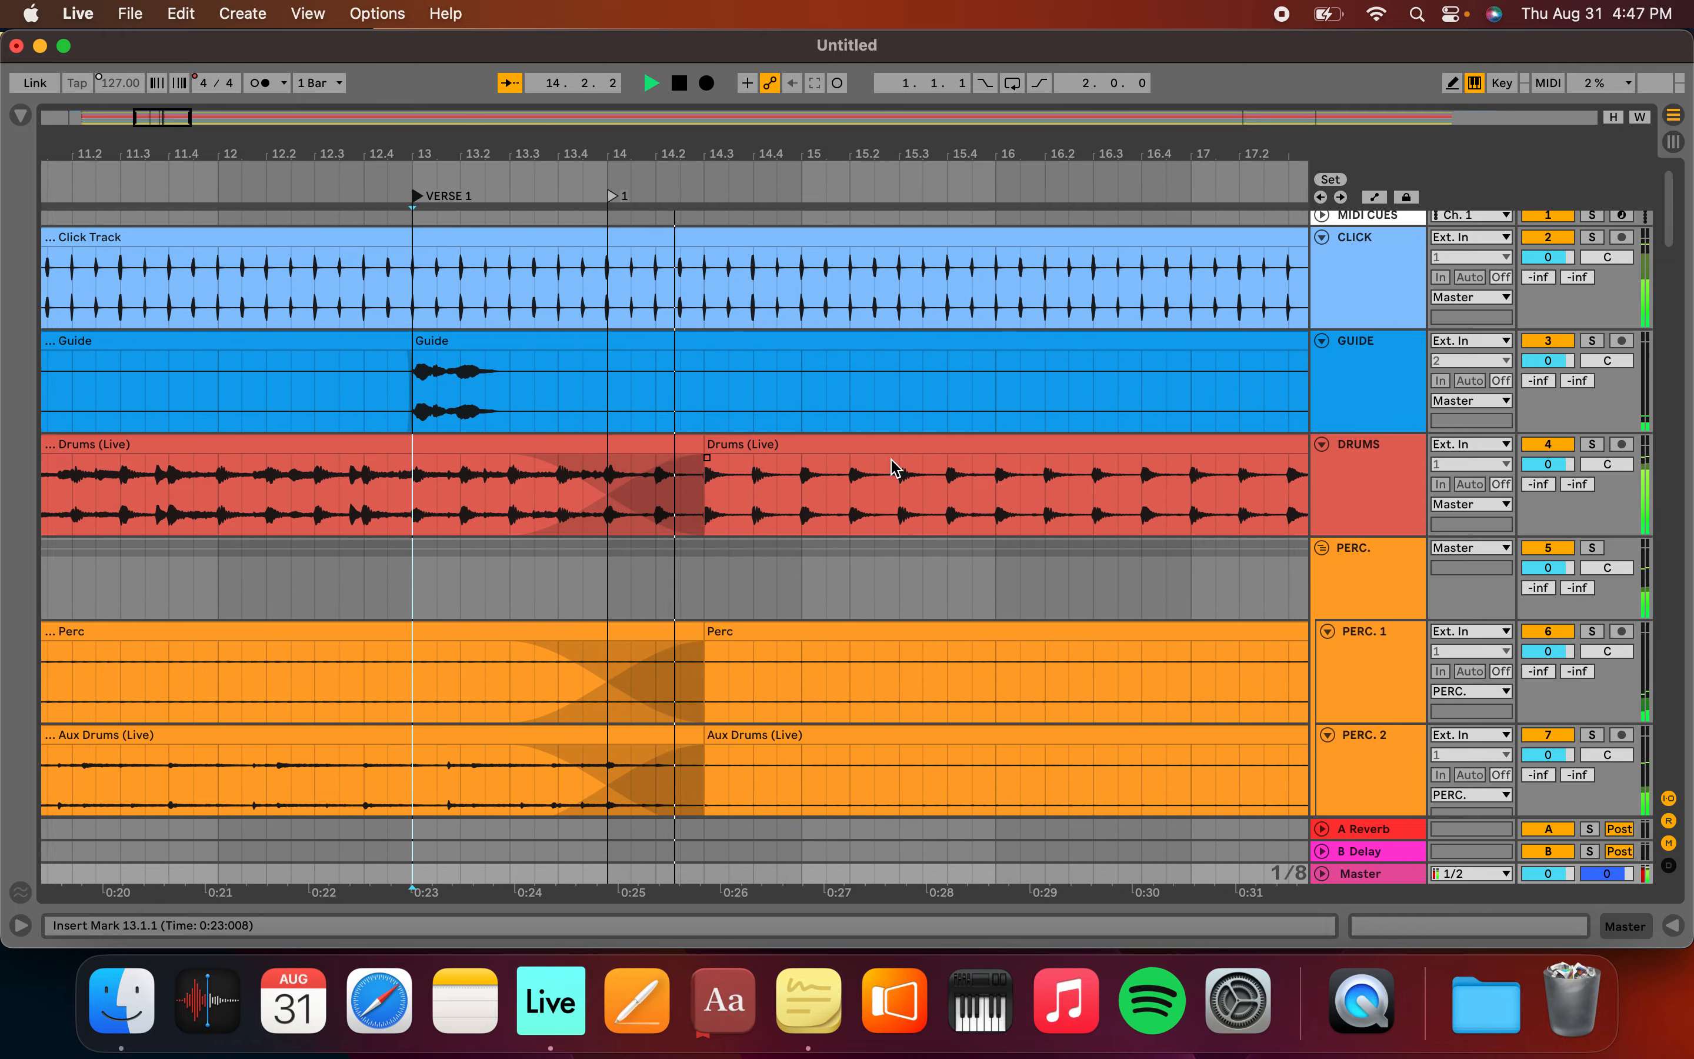
{"action": "left_click", "coordinate": [892, 564]}
{"action": "key", "text": "space"}
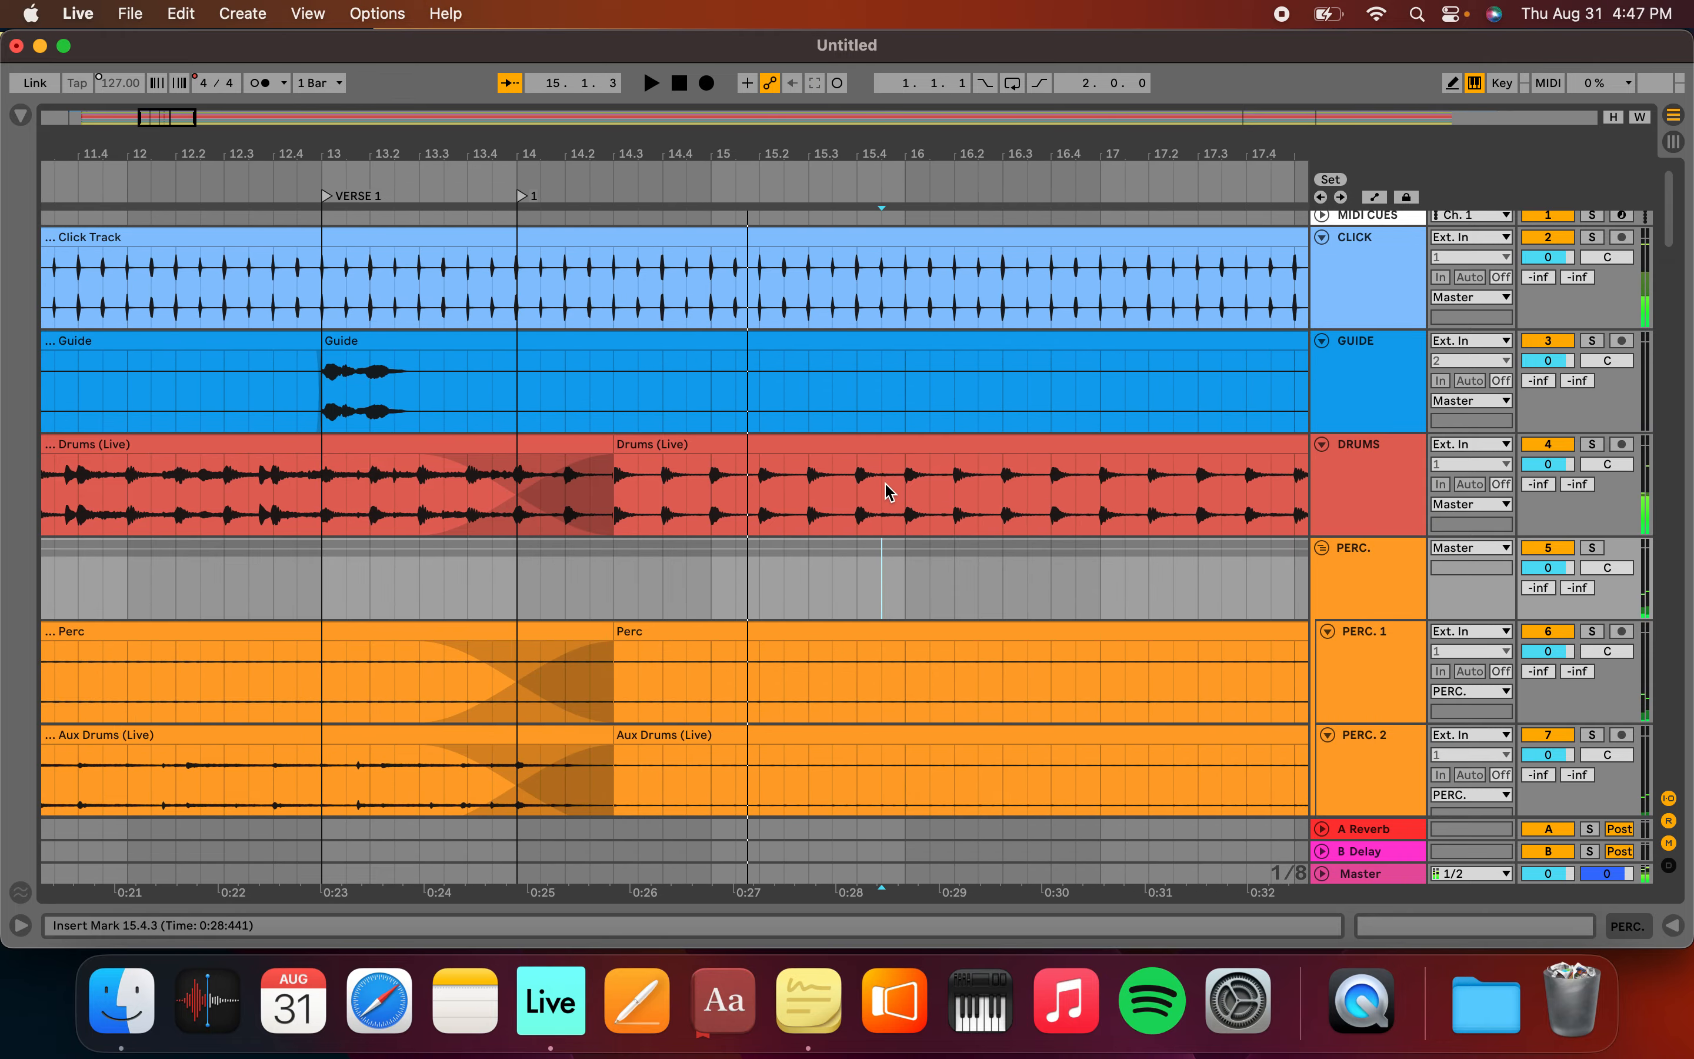
Examine the end of the song around the OUTRO and ENDING markers and play it from bar 137
{"action": "scroll", "coordinate": [887, 486], "scroll_direction": "down", "scroll_amount": 5}
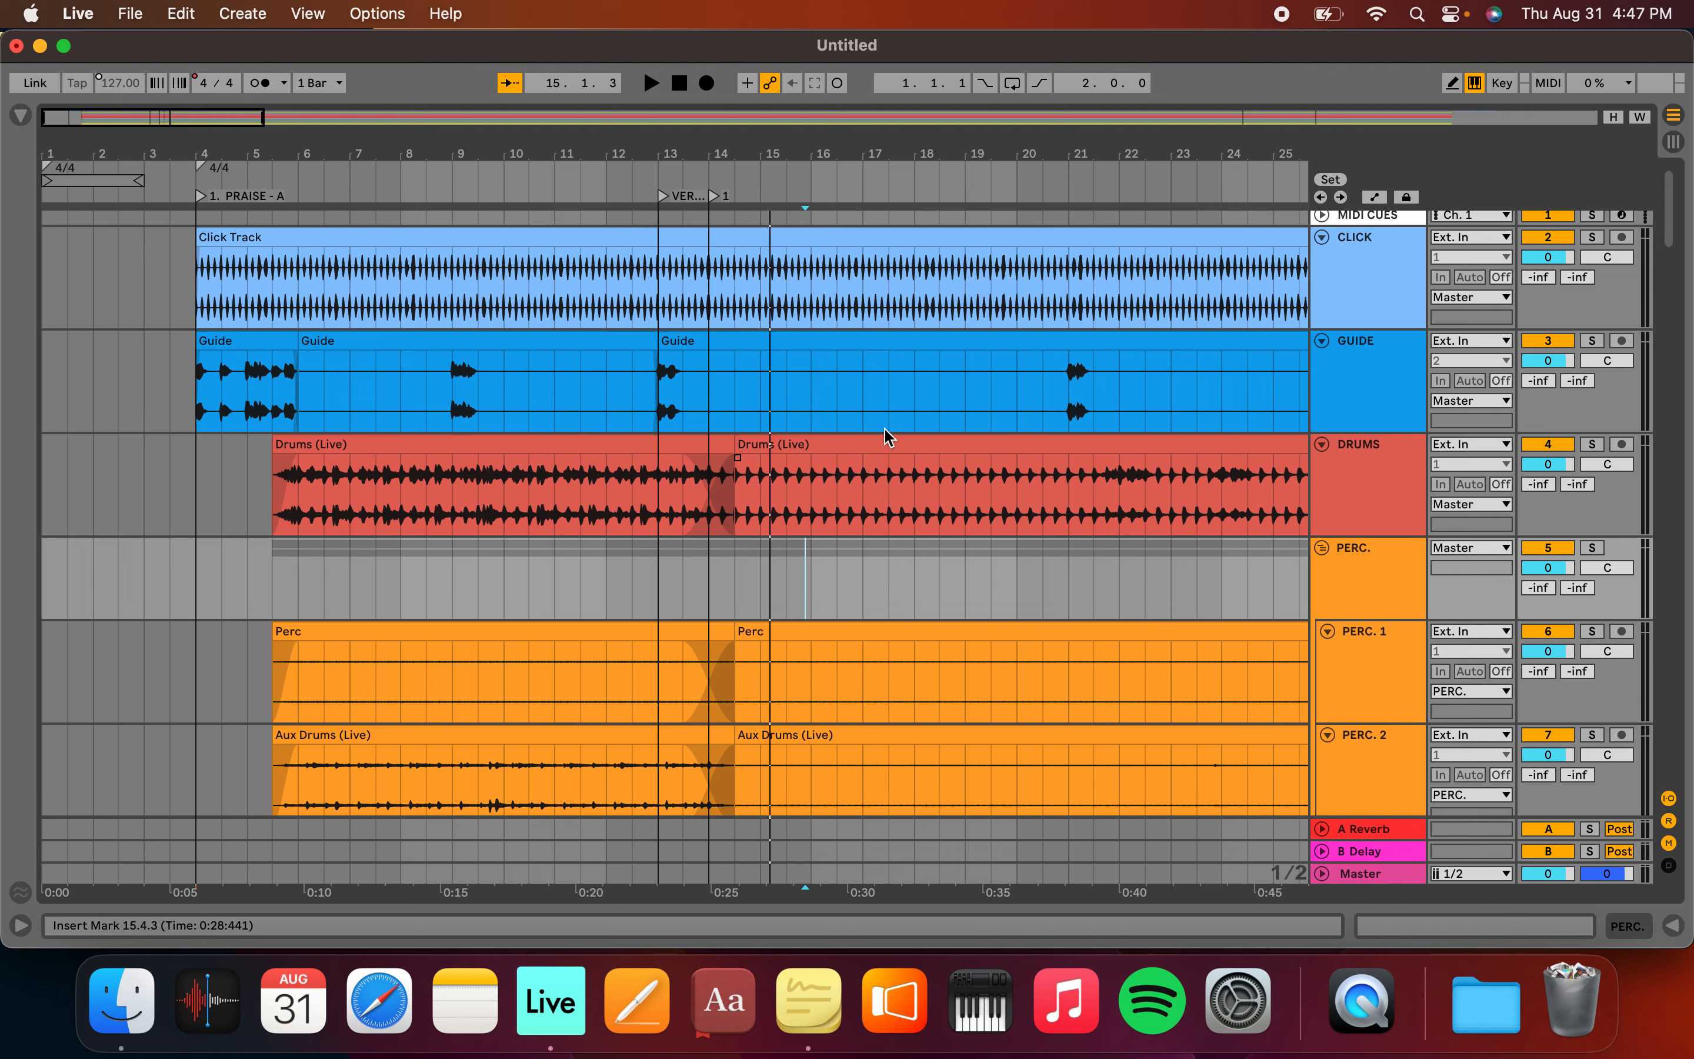
{"action": "scroll", "coordinate": [828, 361], "scroll_direction": "down", "scroll_amount": 5}
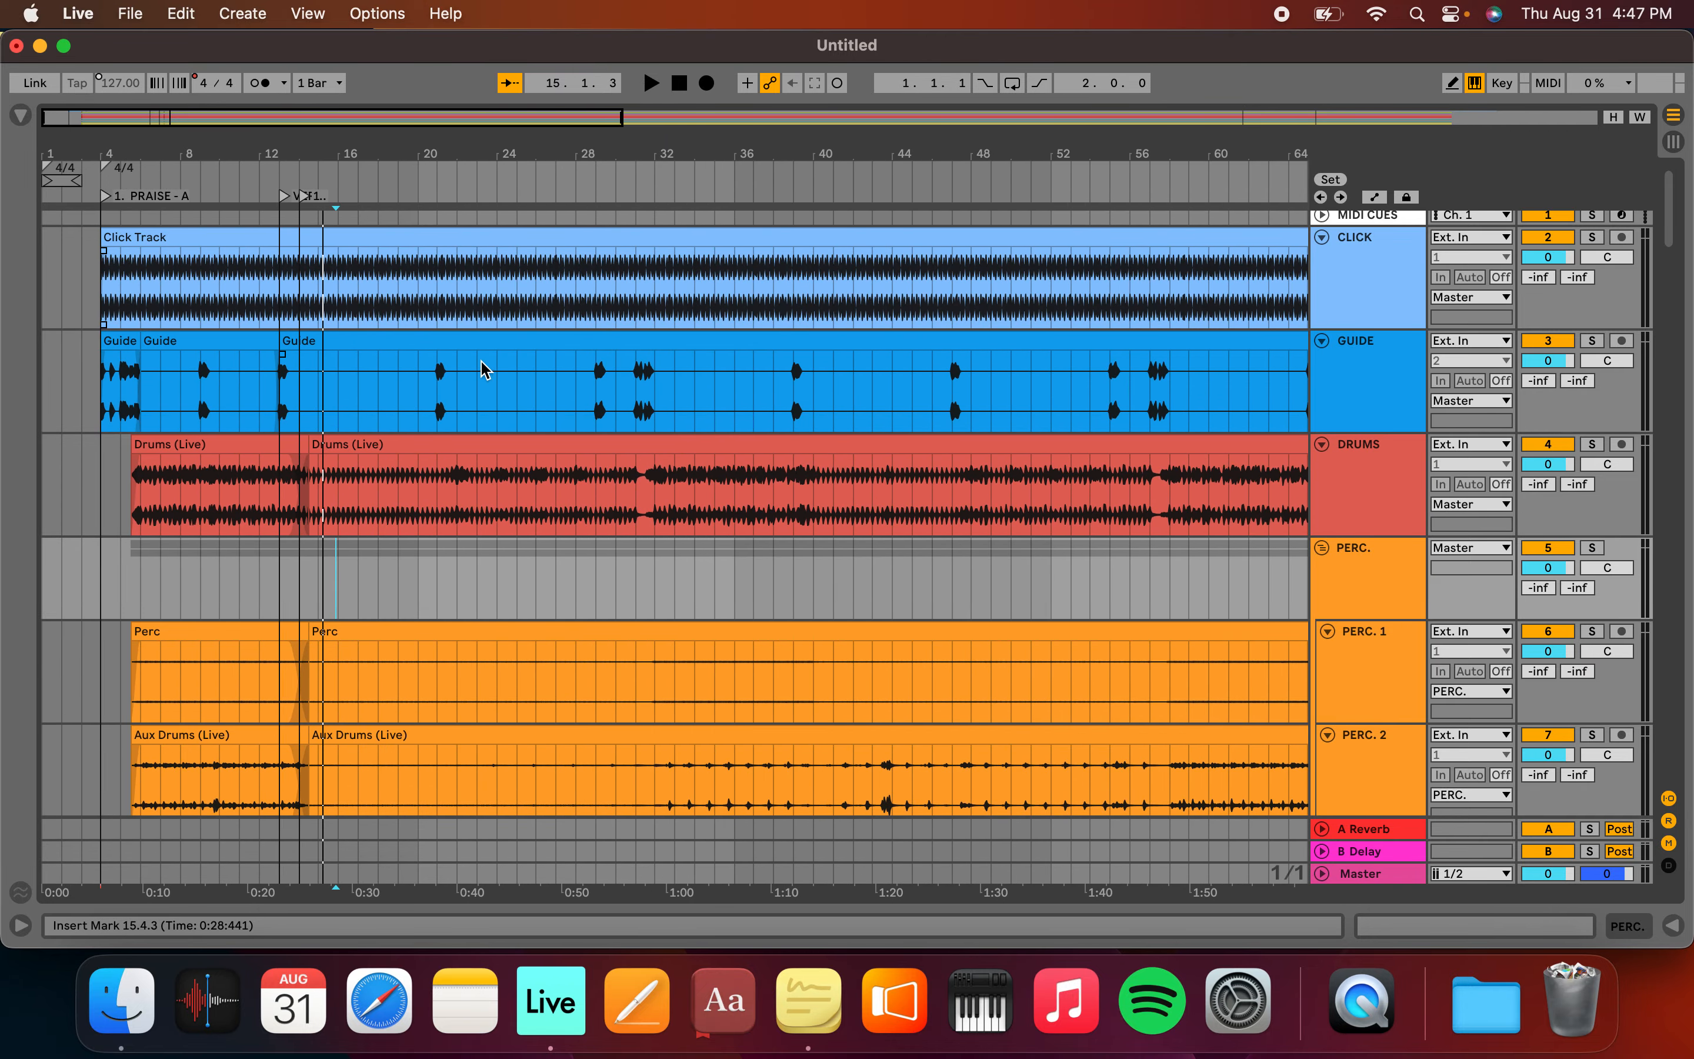
{"action": "scroll", "coordinate": [596, 374], "scroll_direction": "right", "scroll_amount": 5}
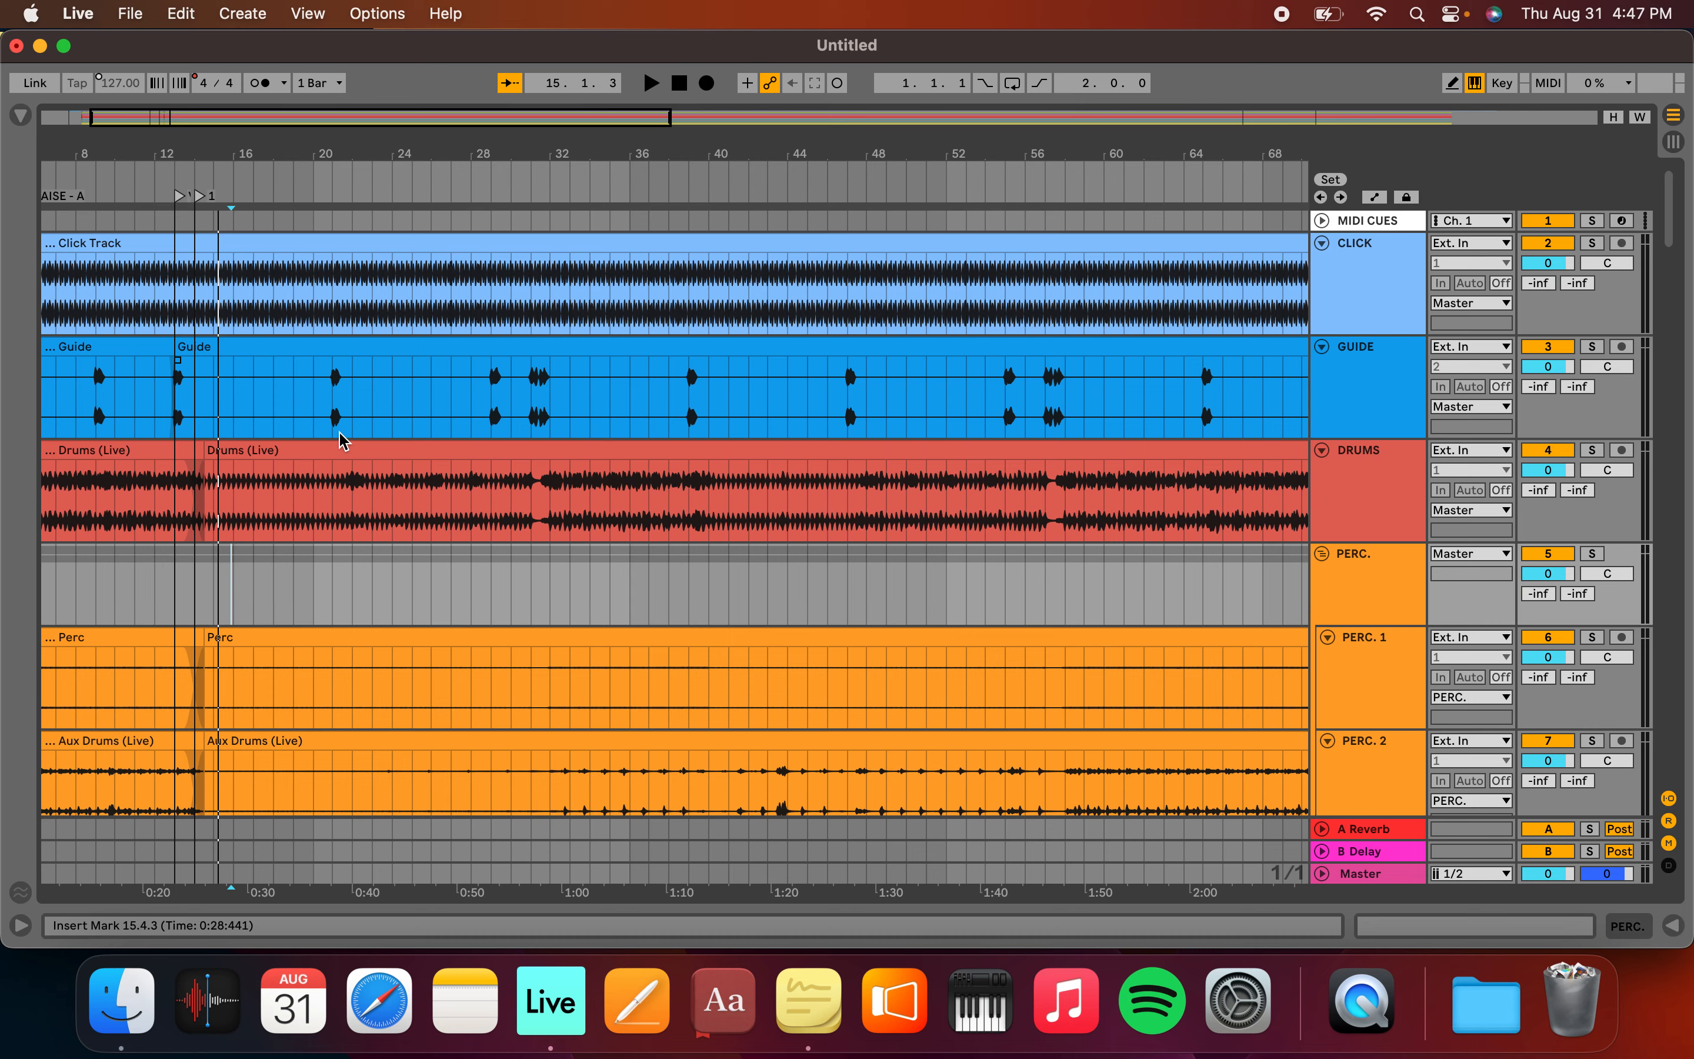
{"action": "scroll", "coordinate": [342, 440], "scroll_direction": "right", "scroll_amount": 15}
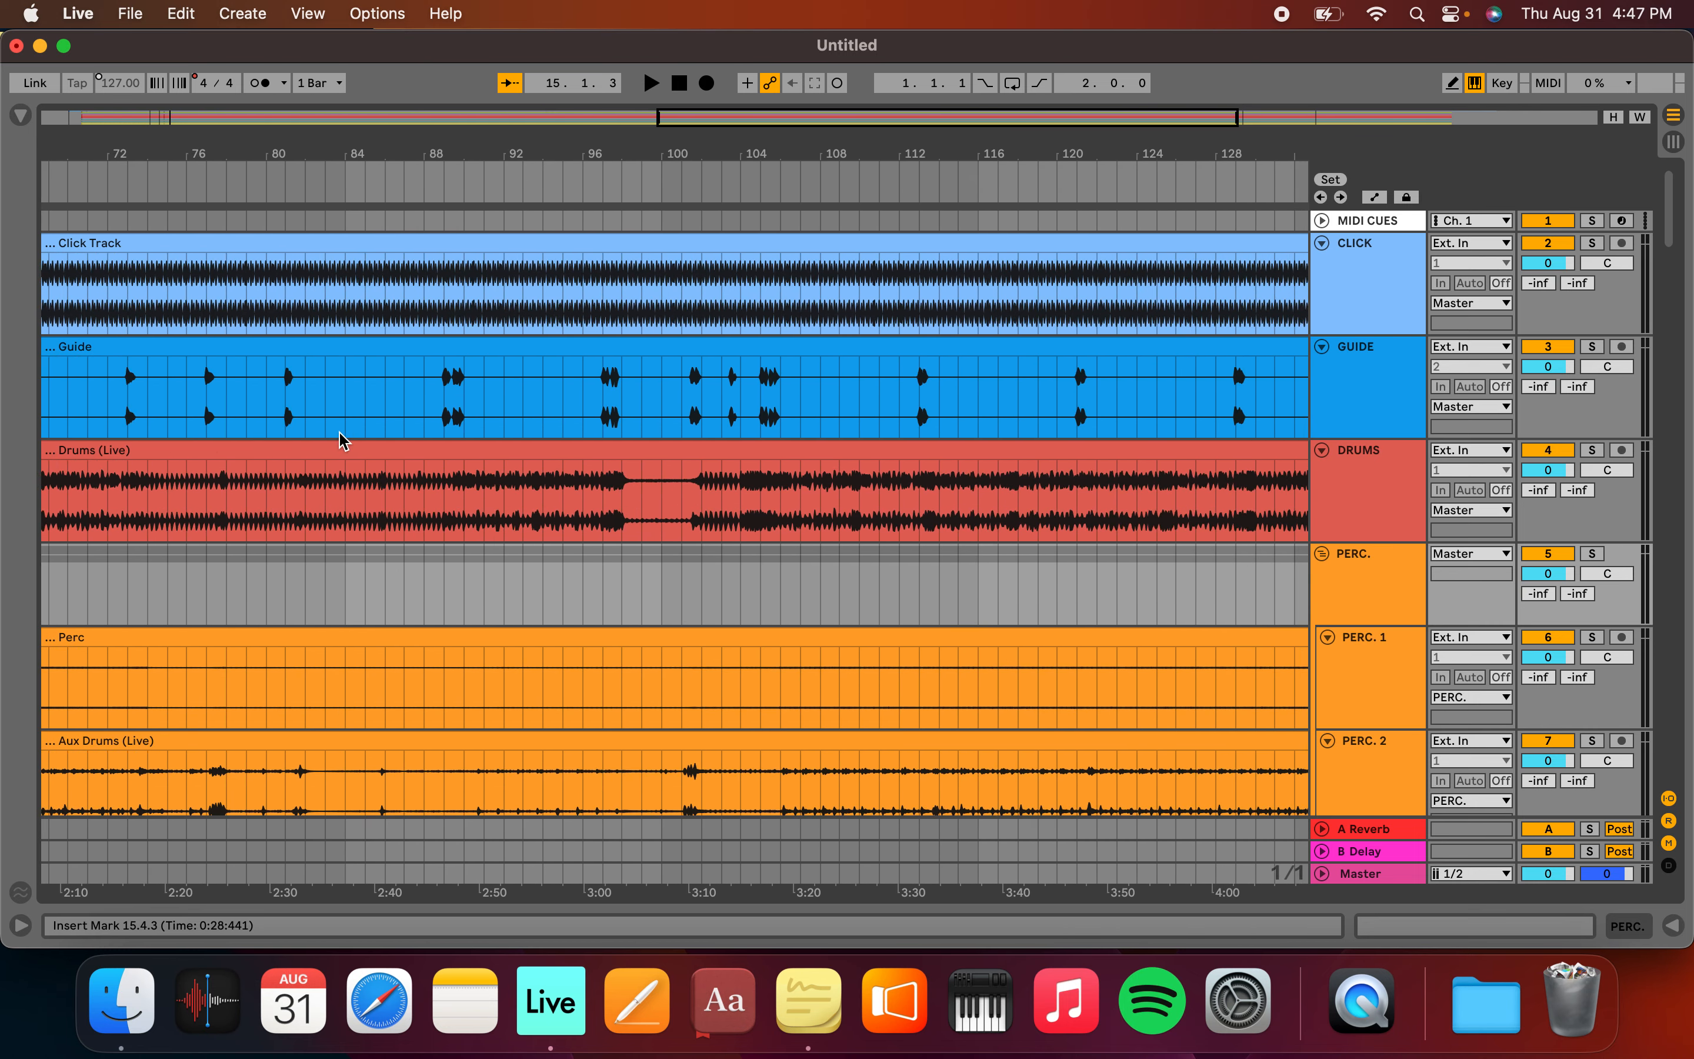
{"action": "scroll", "coordinate": [342, 440], "scroll_direction": "right", "scroll_amount": 8}
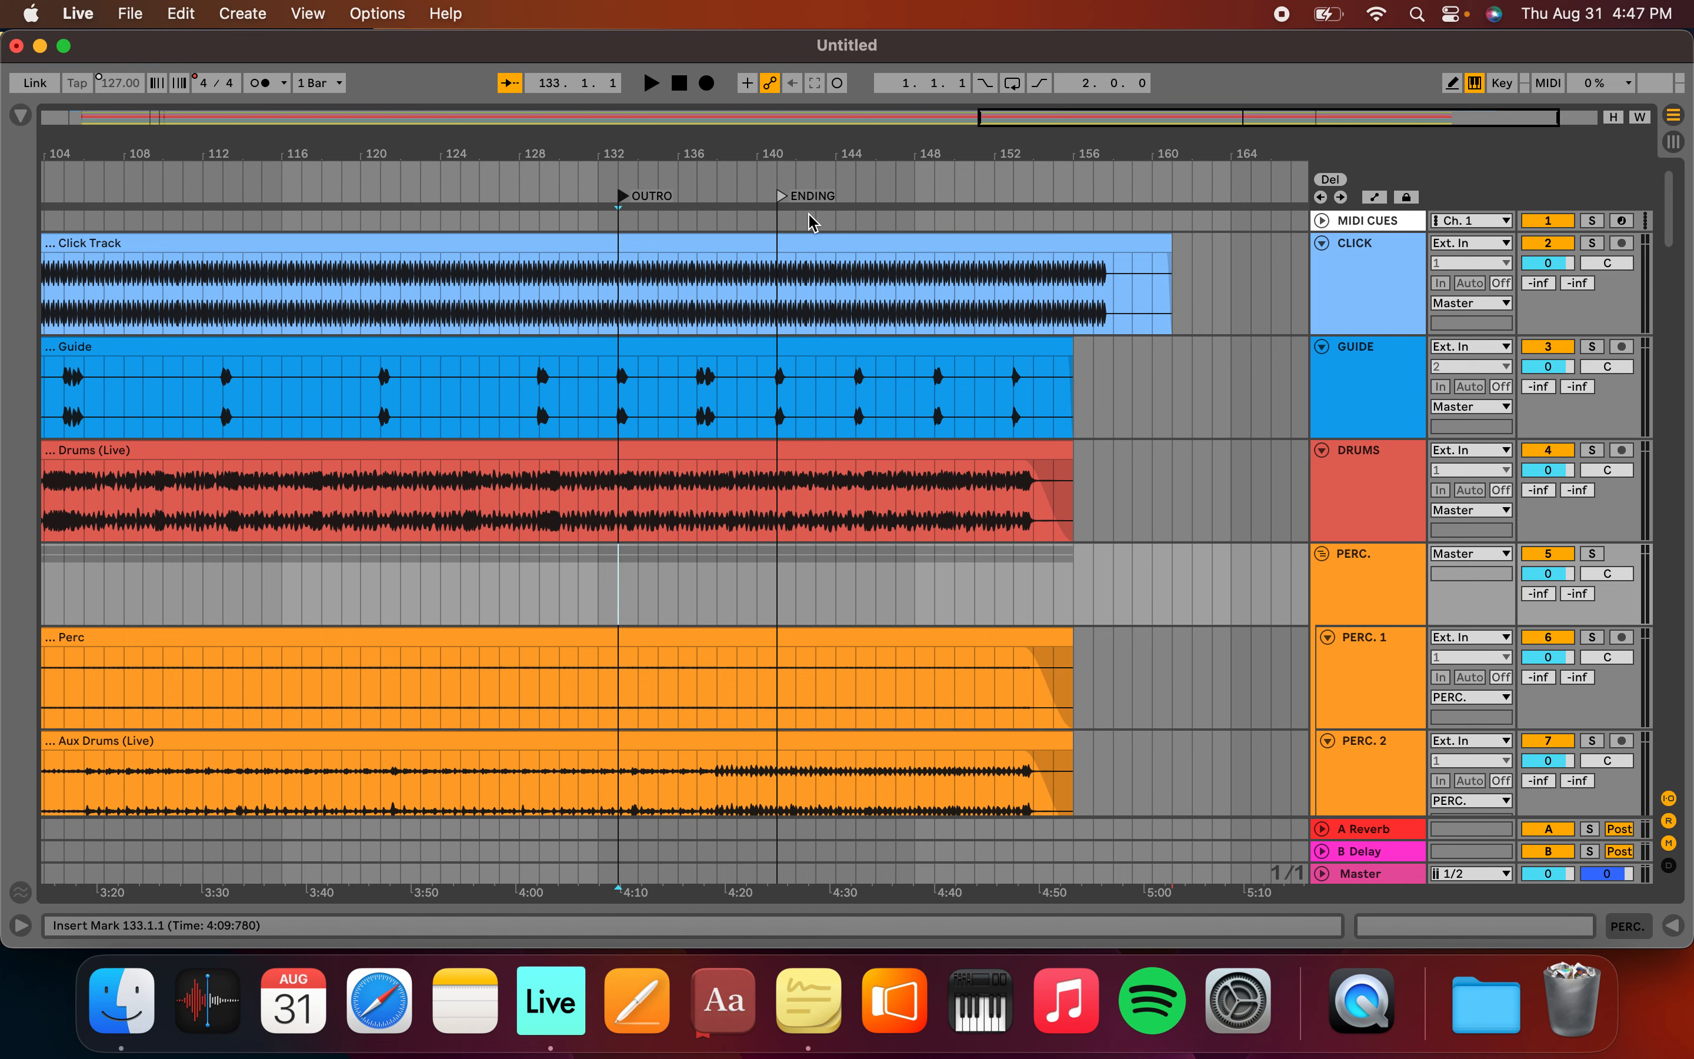
{"action": "left_click", "coordinate": [783, 198]}
{"action": "scroll", "coordinate": [795, 418], "scroll_direction": "up", "scroll_amount": 8}
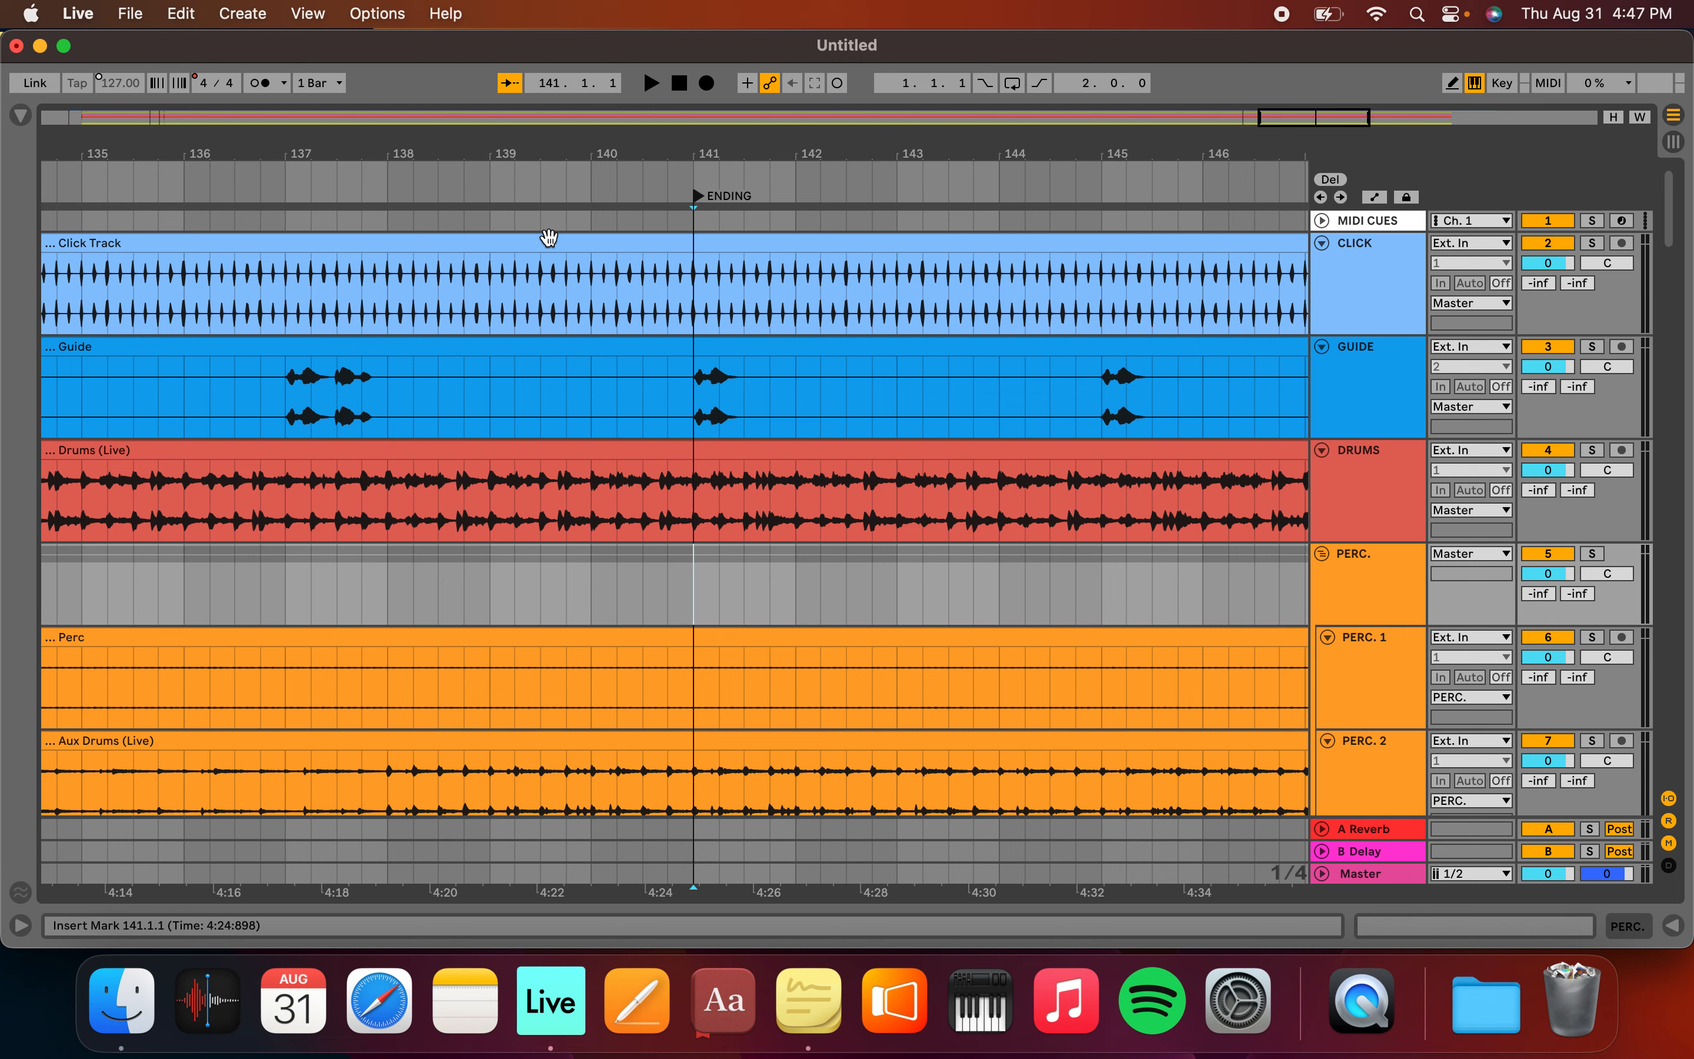
{"action": "left_click", "coordinate": [286, 173]}
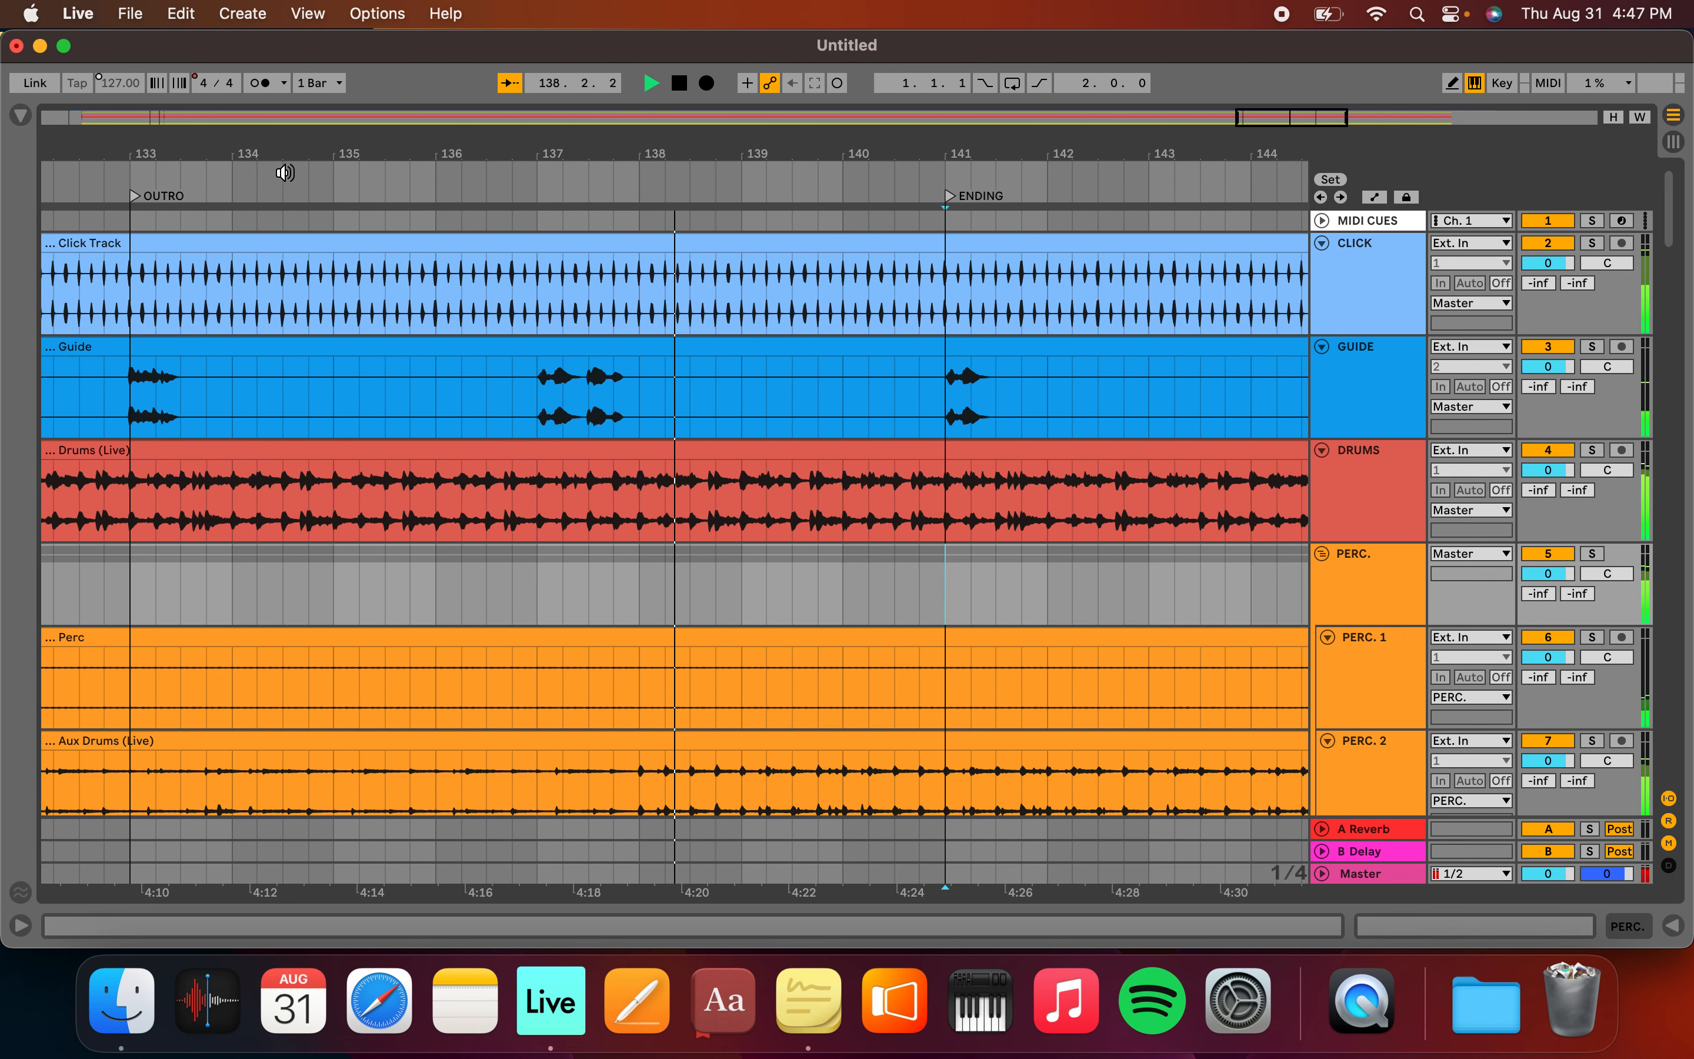
{"action": "key", "text": "space"}
Move the ENDING marker to bar 137 and the OUTRO marker to bar 129, checking playback from OUTRO
{"action": "left_click_drag", "start_coordinate": [933, 202], "coordinate": [519, 273]}
{"action": "scroll", "coordinate": [522, 268], "scroll_direction": "down", "scroll_amount": 6}
{"action": "scroll", "coordinate": [522, 267], "scroll_direction": "left", "scroll_amount": 4}
{"action": "left_click_drag", "start_coordinate": [623, 206], "coordinate": [486, 219]}
{"action": "left_click", "coordinate": [490, 196]}
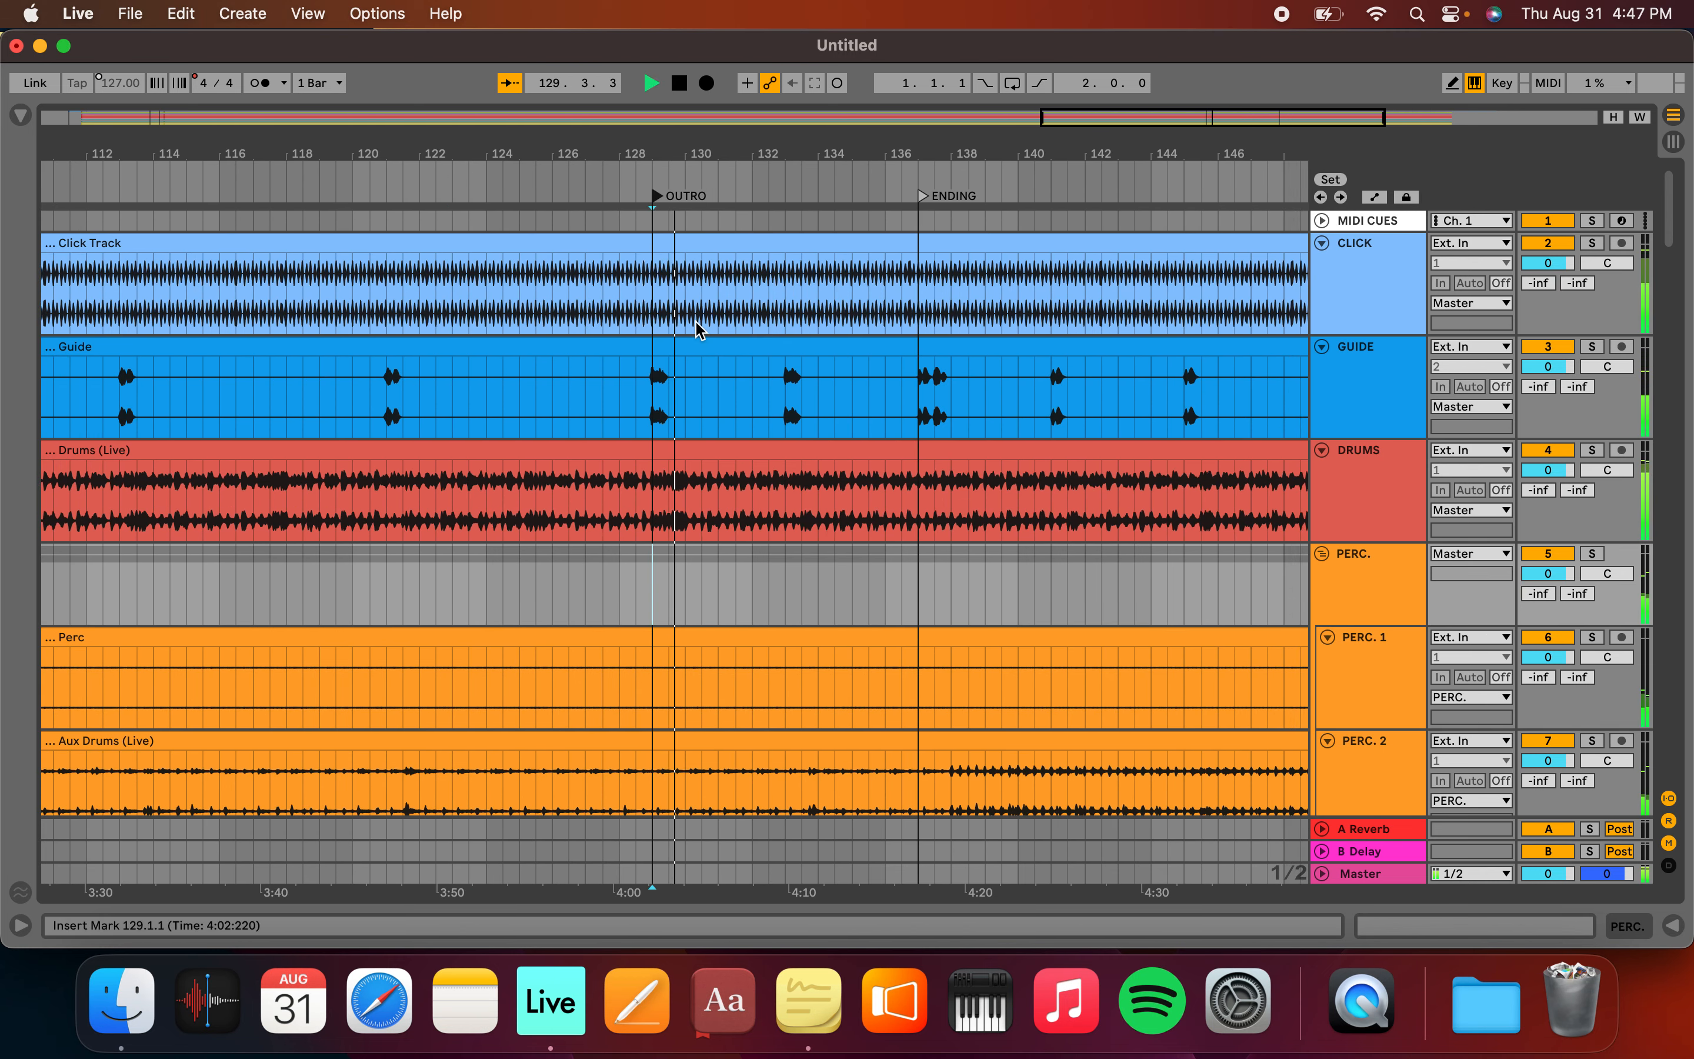
{"action": "key", "text": "space"}
Split the clips on every track from Guide down at bar 139, two bars after the ENDING marker
{"action": "scroll", "coordinate": [997, 450], "scroll_direction": "right", "scroll_amount": 3}
{"action": "scroll", "coordinate": [844, 450], "scroll_direction": "up", "scroll_amount": 1}
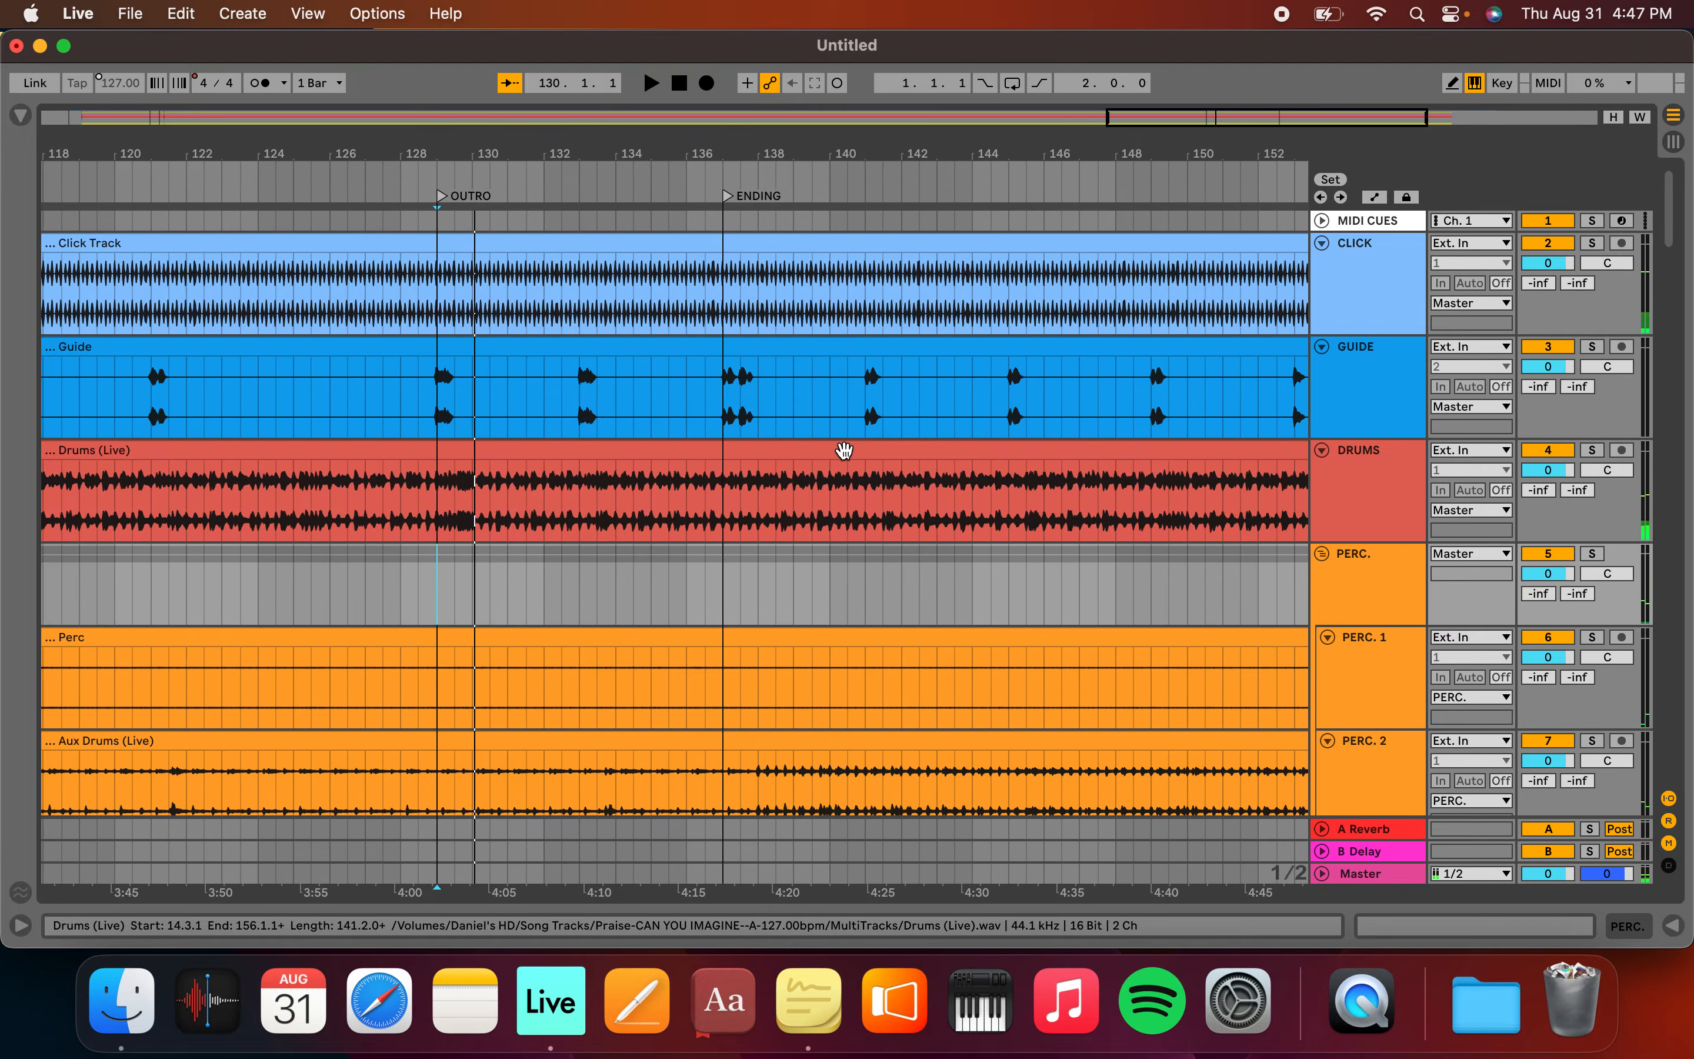
{"action": "scroll", "coordinate": [844, 450], "scroll_direction": "up", "scroll_amount": 3}
{"action": "scroll", "coordinate": [635, 420], "scroll_direction": "up", "scroll_amount": 2}
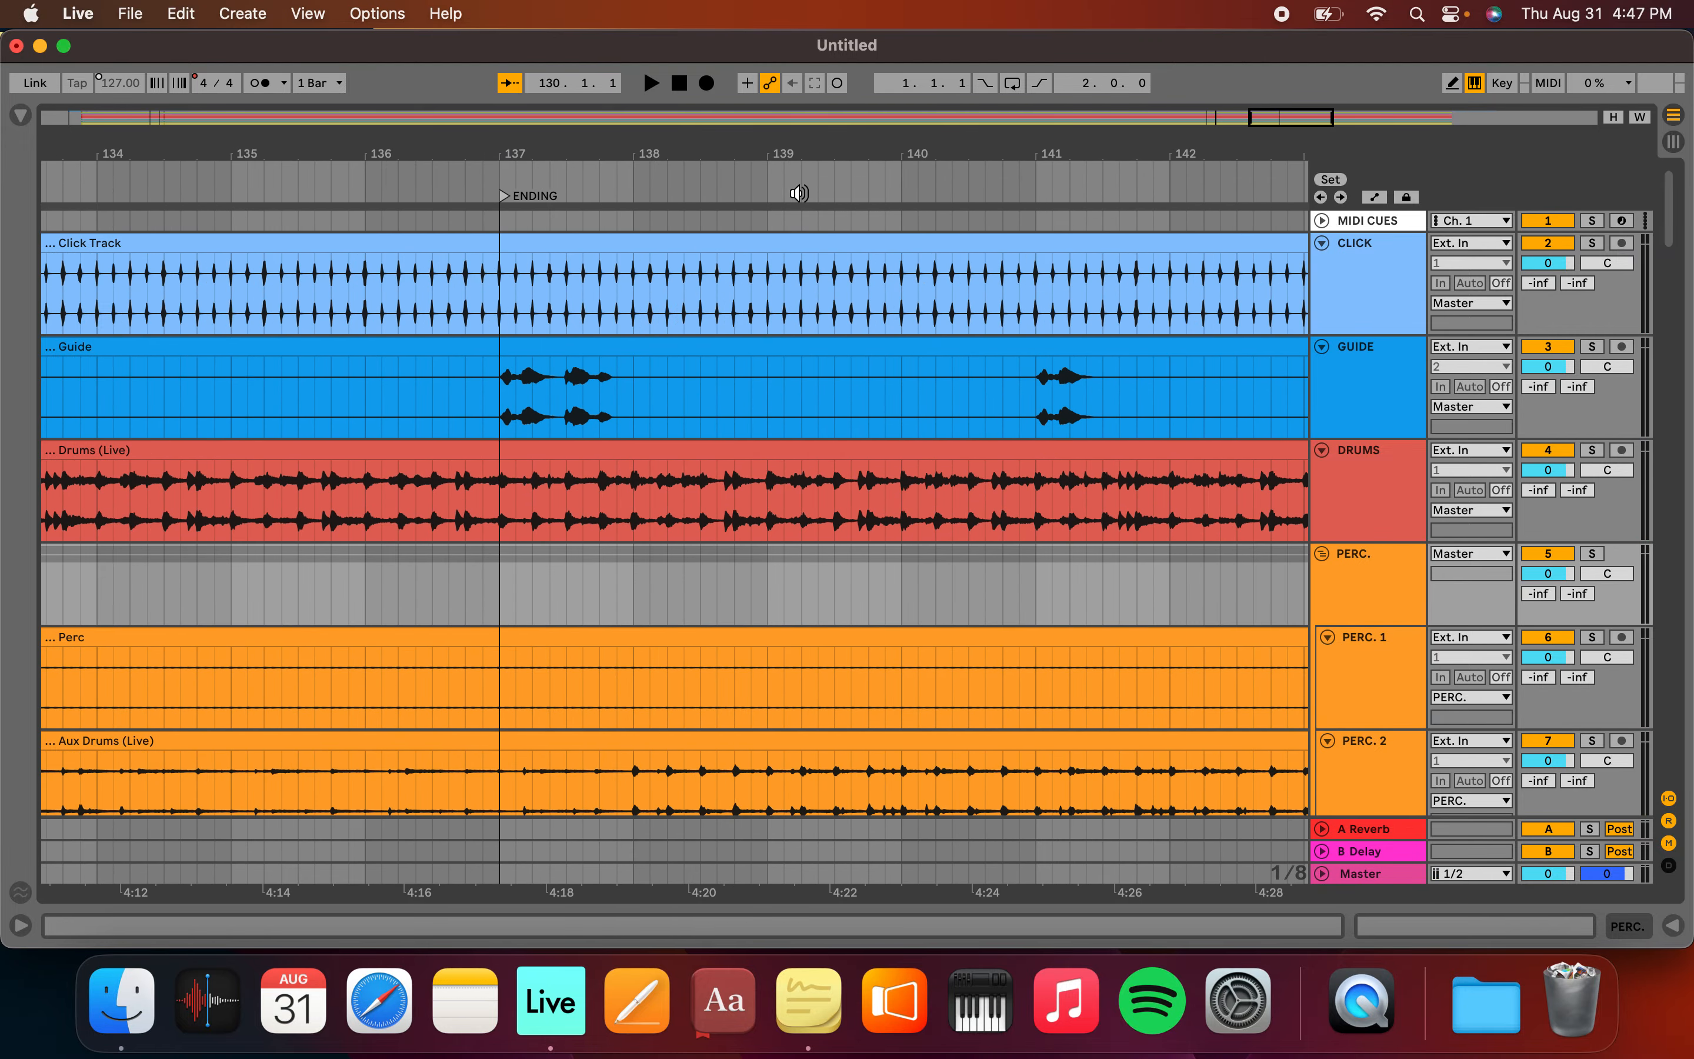
{"action": "left_click", "coordinate": [773, 371]}
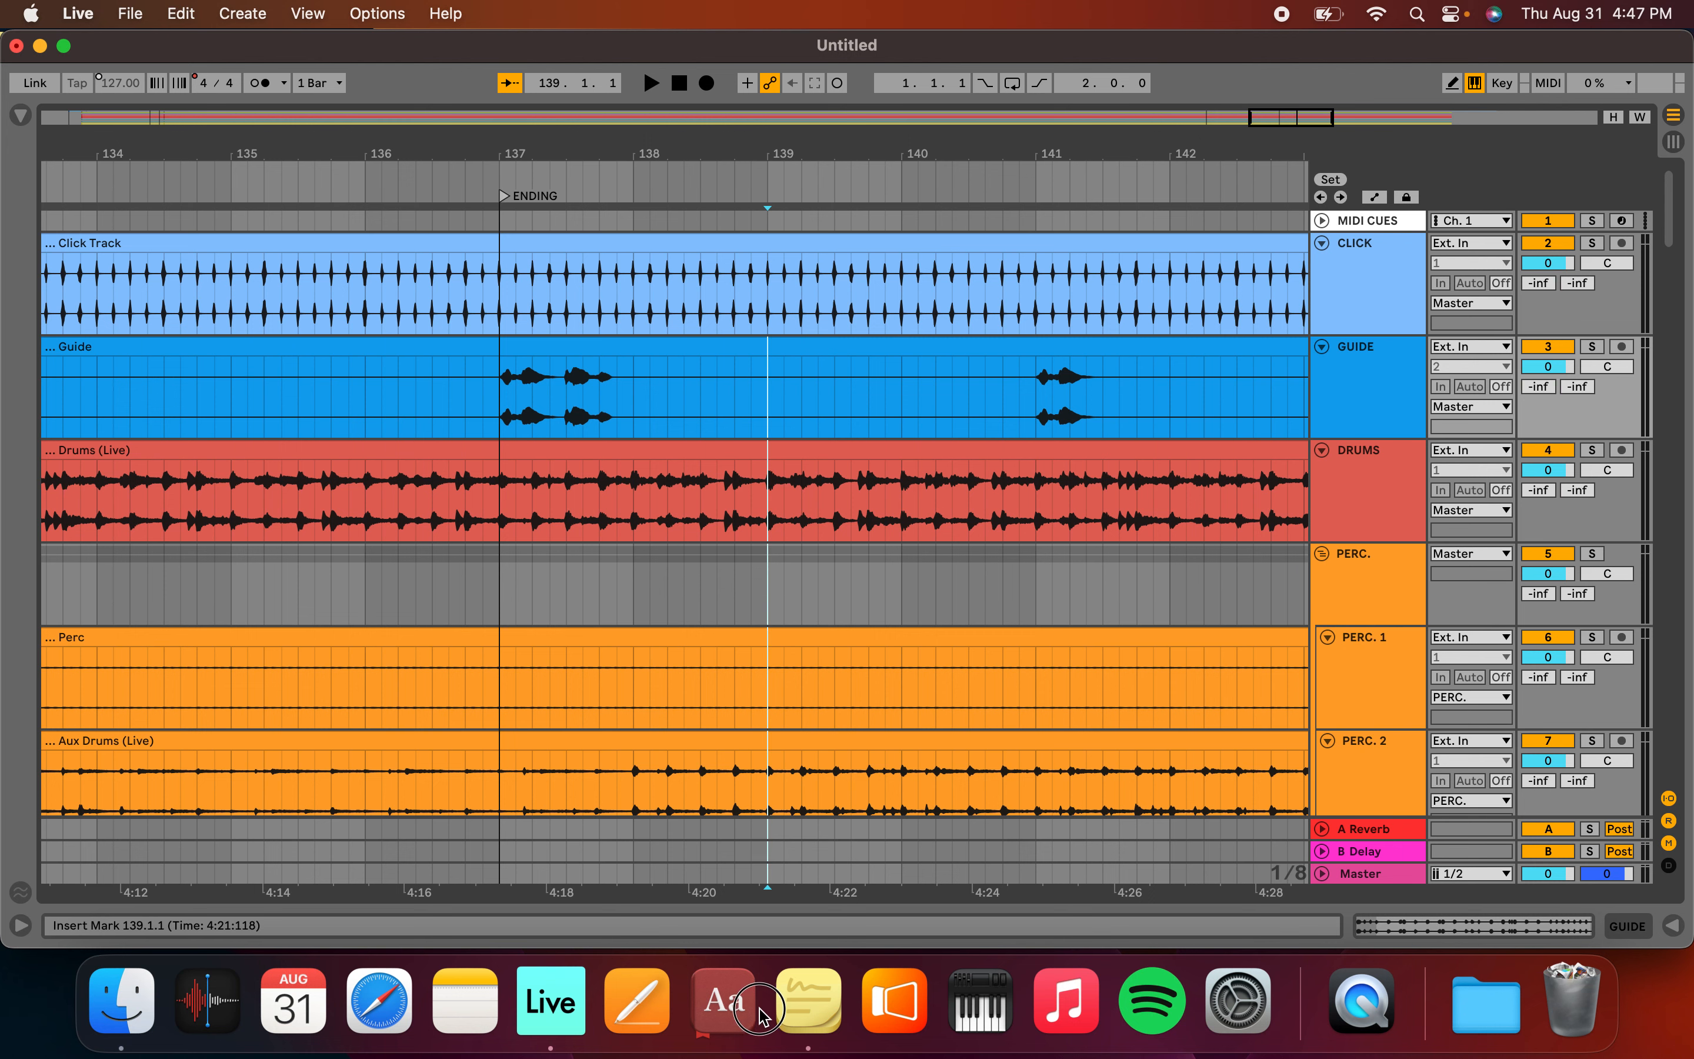
{"action": "left_click", "coordinate": [766, 874], "text": "shift"}
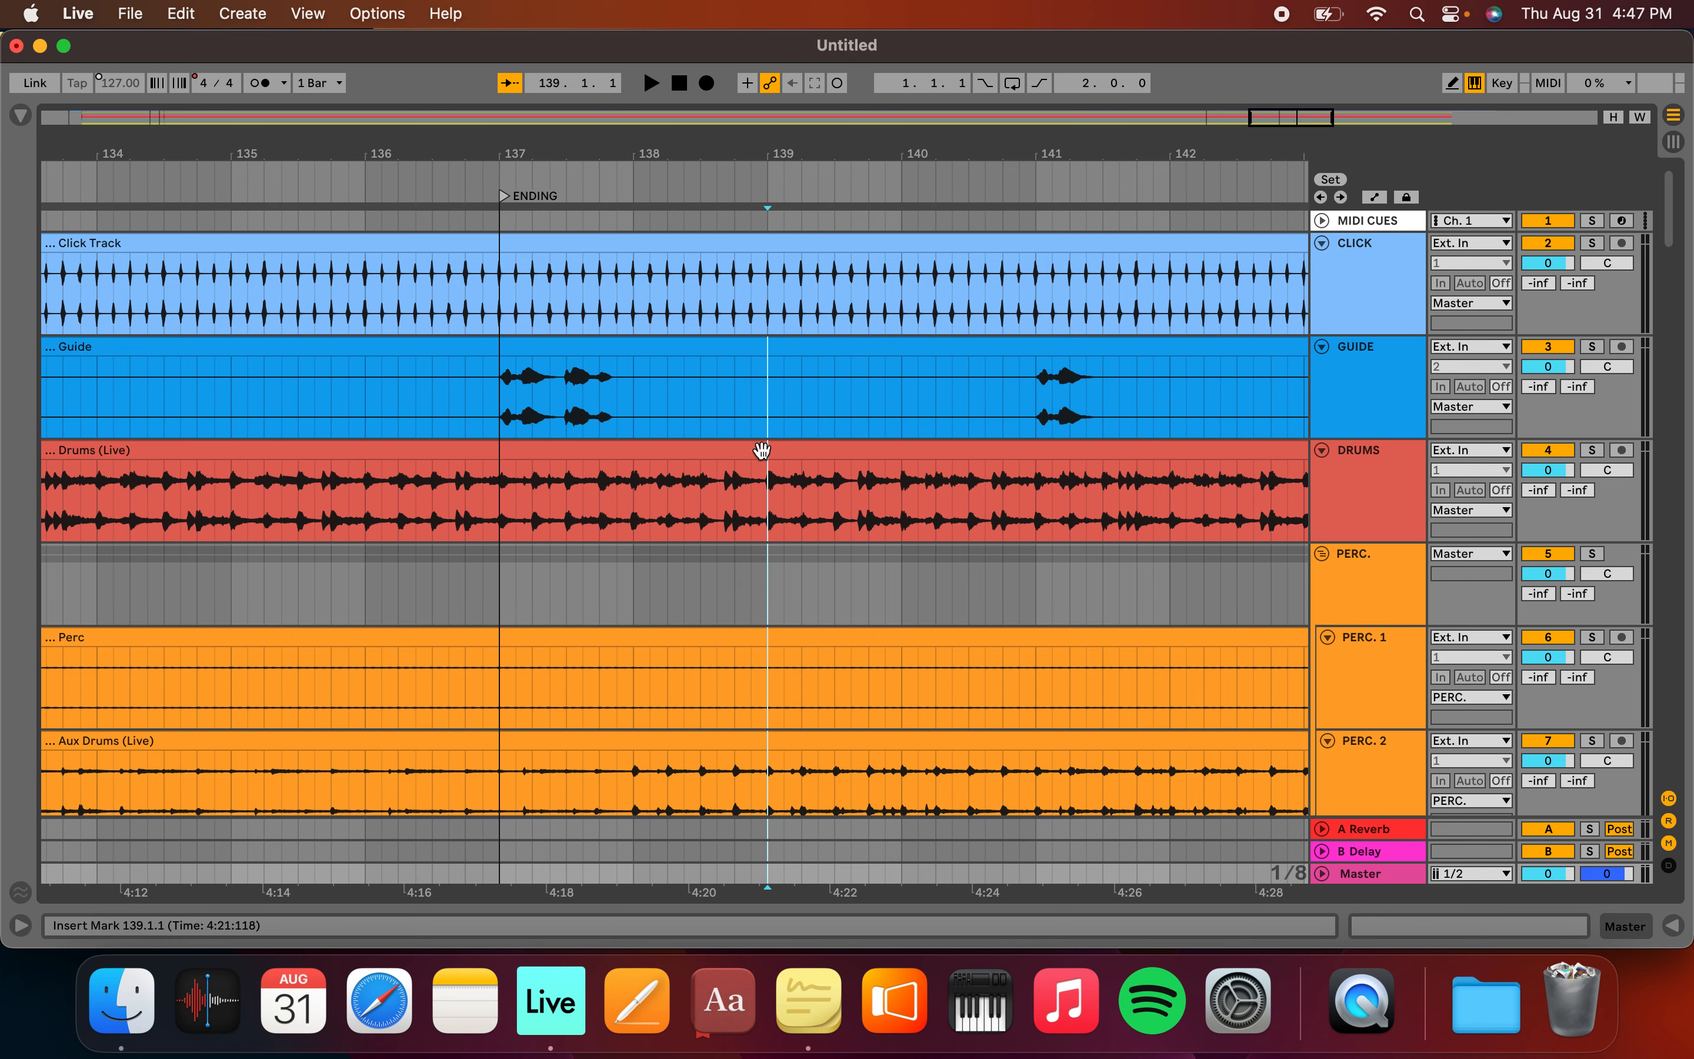
{"action": "key", "text": "super+e"}
Delete the clips after bar 139 on all tracks from Guide down to Choir
{"action": "left_click", "coordinate": [938, 340]}
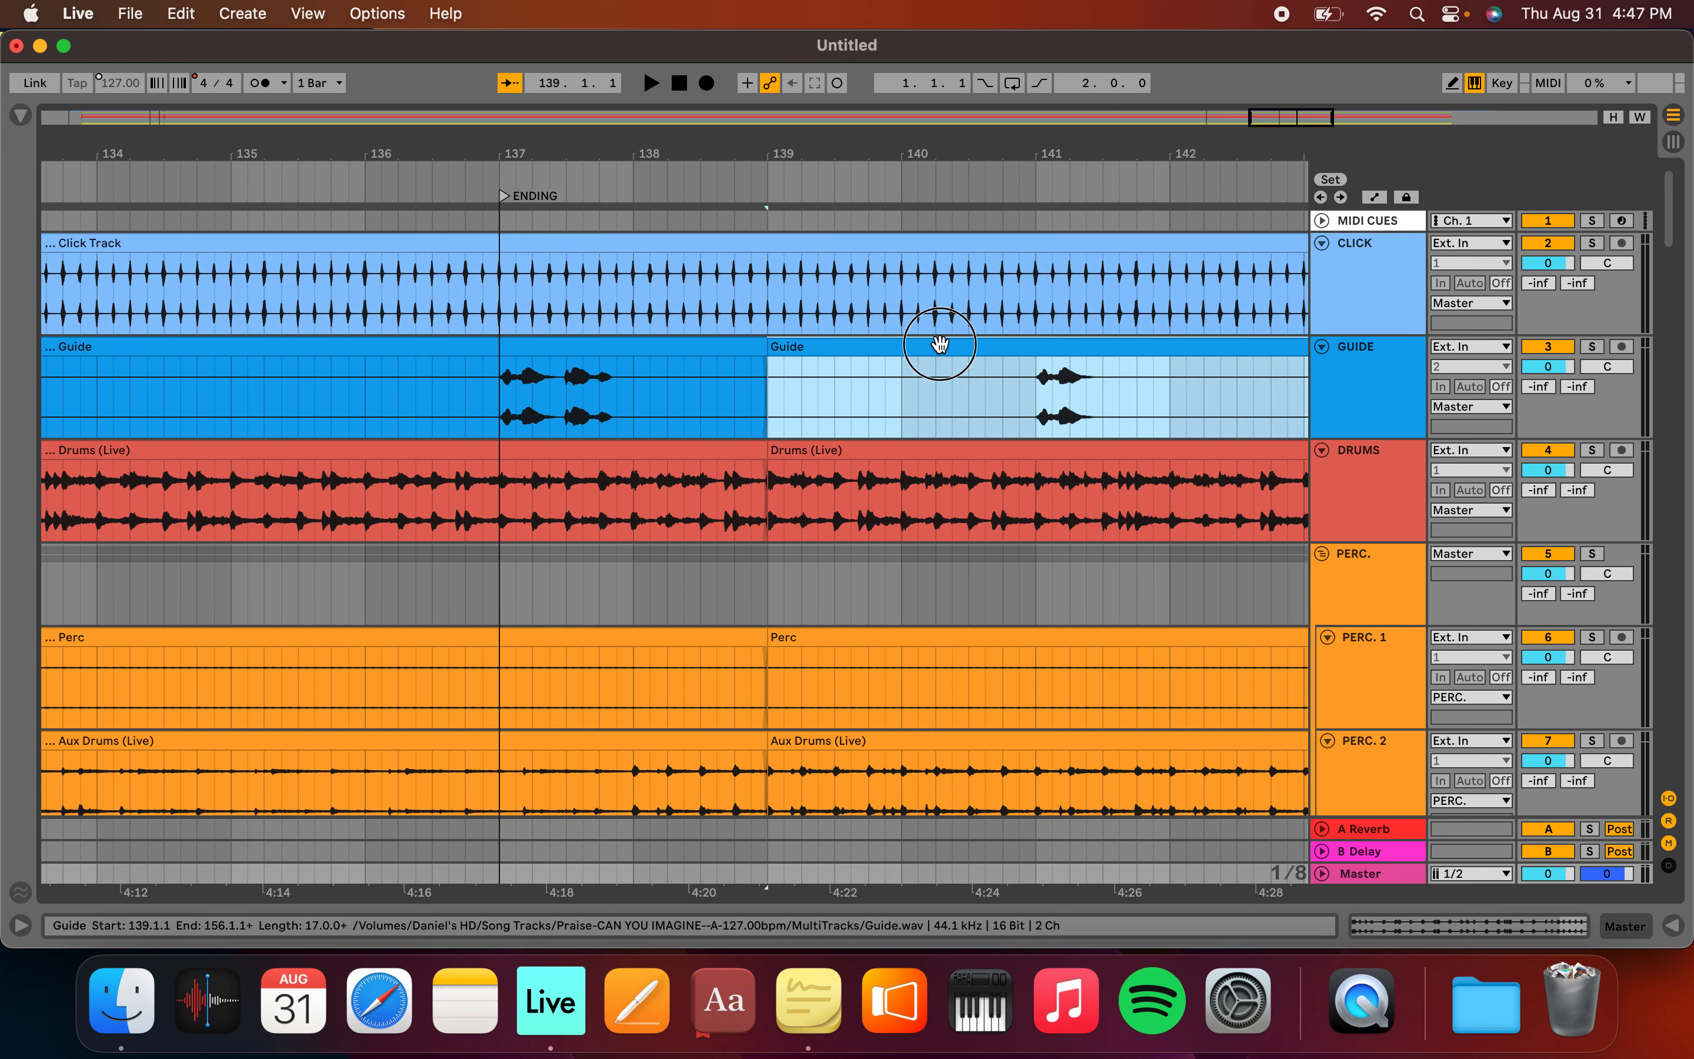
{"action": "scroll", "coordinate": [940, 343], "scroll_direction": "down", "scroll_amount": 10}
{"action": "scroll", "coordinate": [939, 341], "scroll_direction": "down", "scroll_amount": 5}
{"action": "left_click", "coordinate": [921, 559], "text": "shift"}
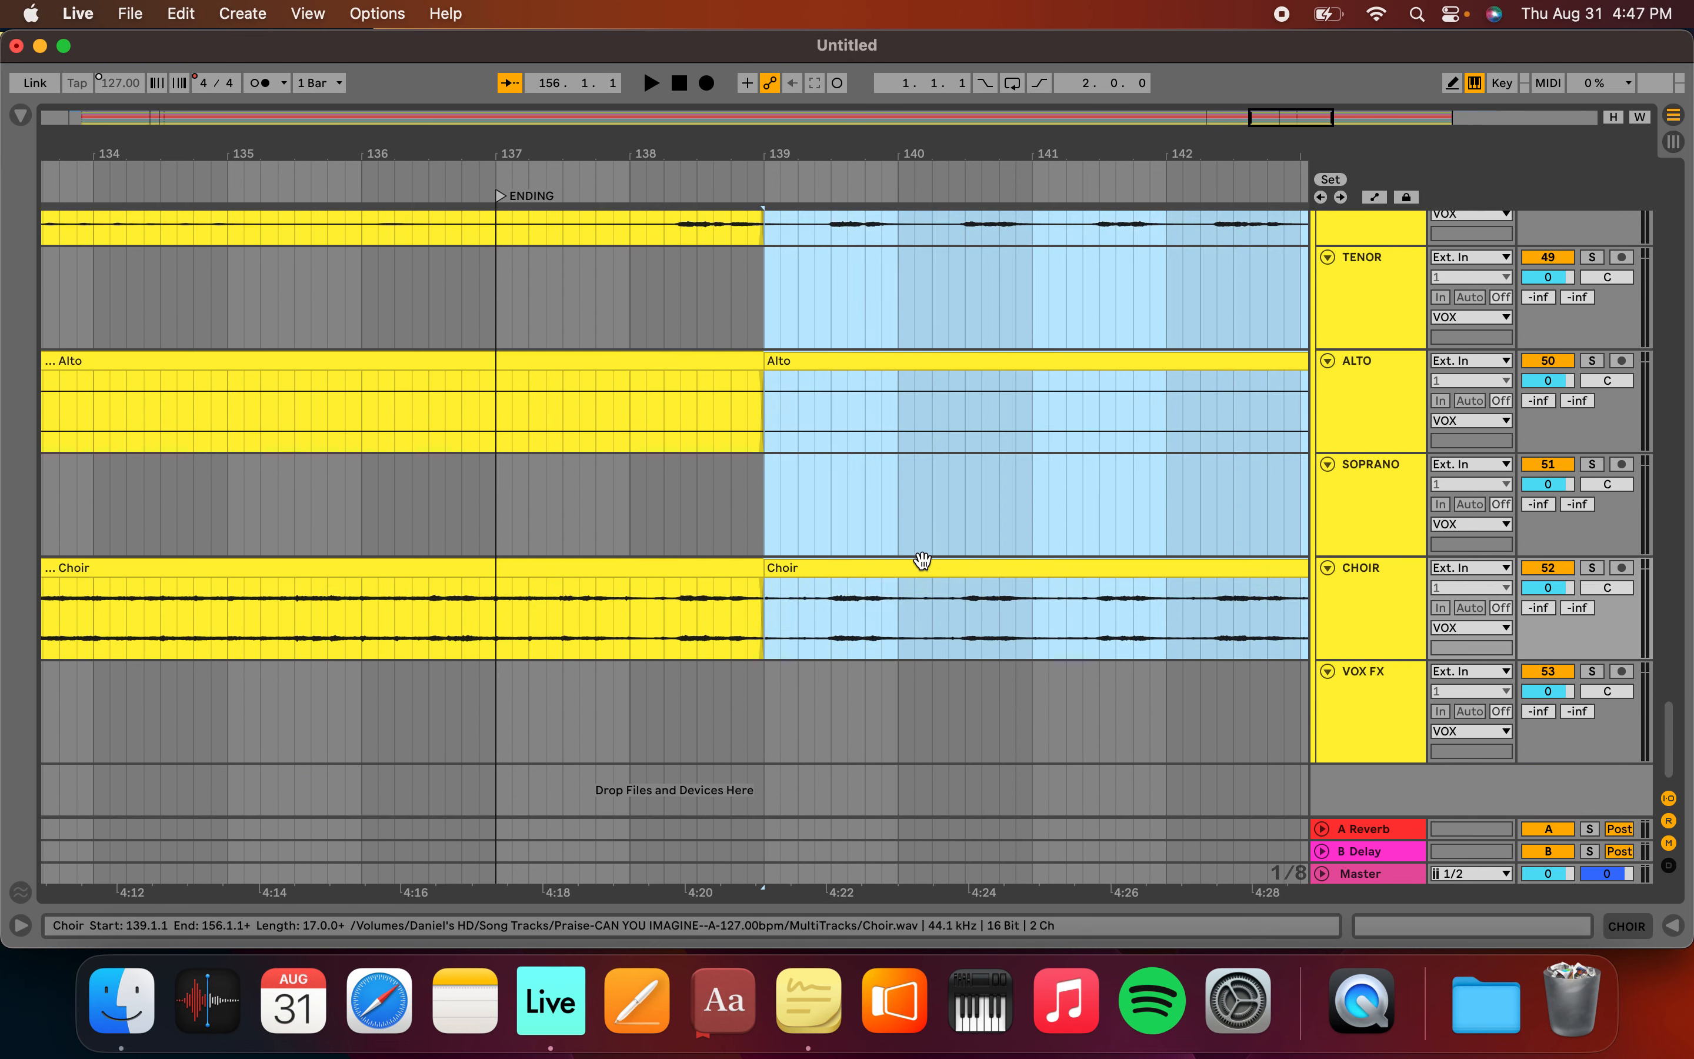
{"action": "scroll", "coordinate": [921, 559], "scroll_direction": "up", "scroll_amount": 15}
{"action": "key", "text": "Delete"}
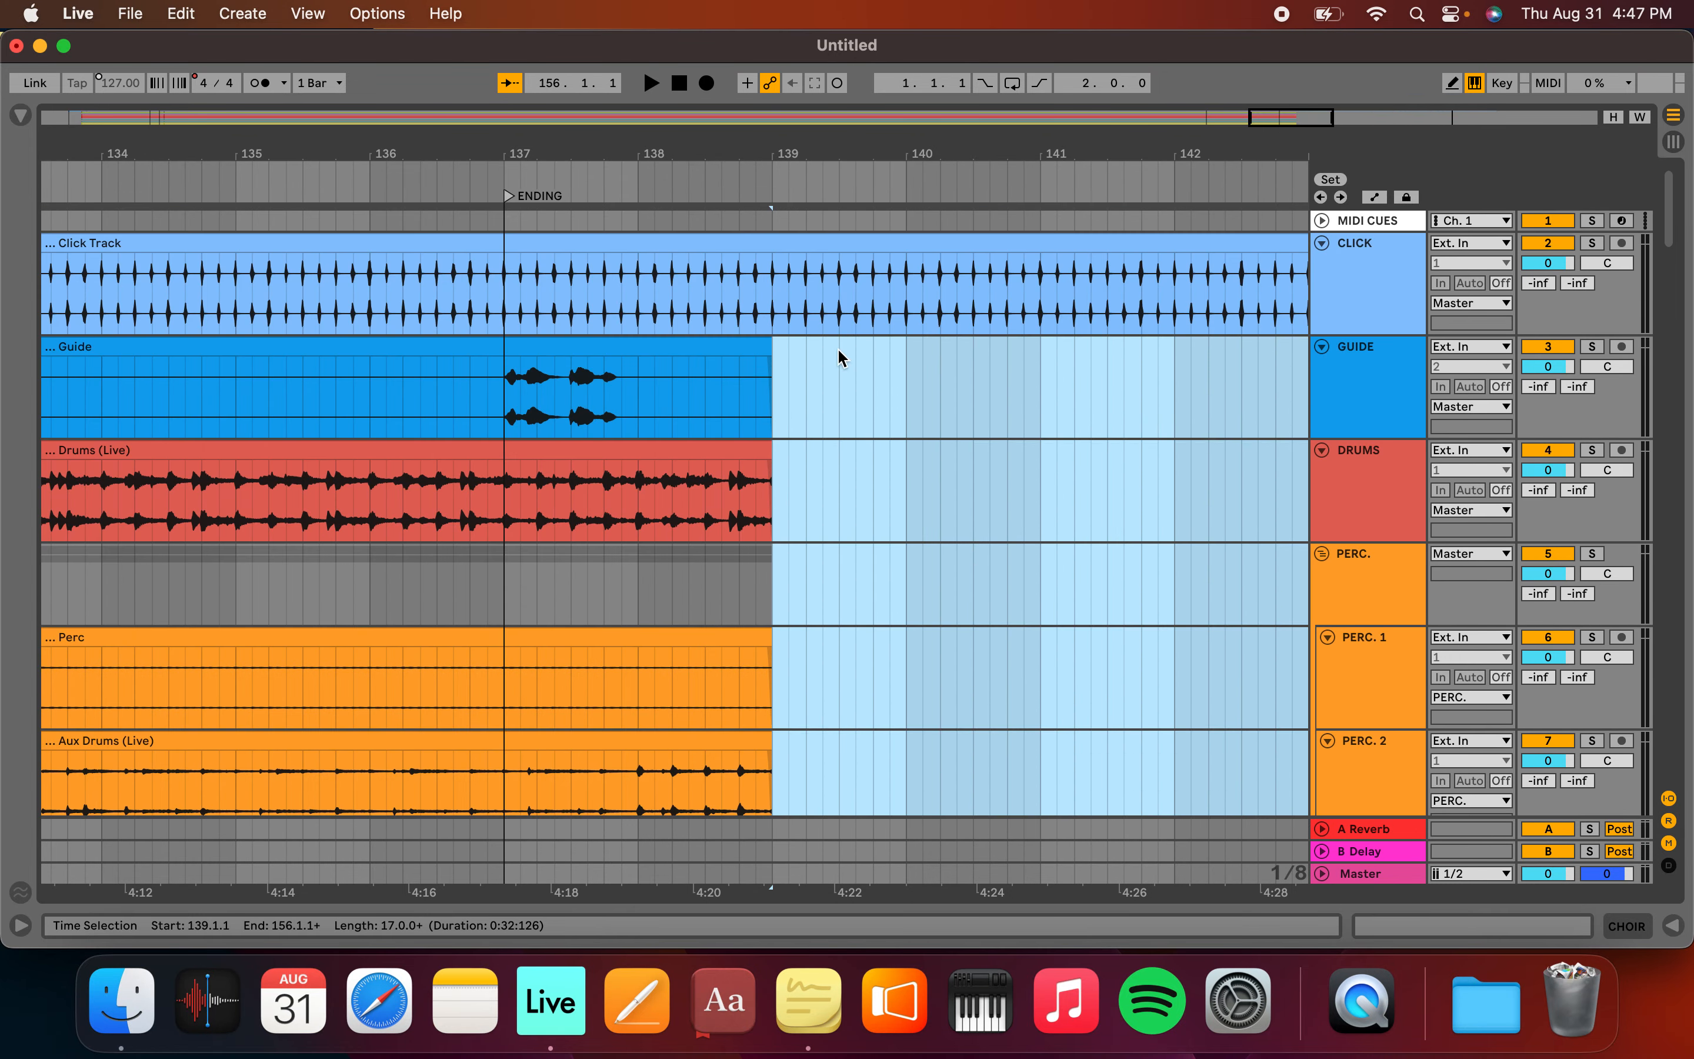
Split the Click Track clip at bar 138 and select the part after the split
{"action": "left_click", "coordinate": [639, 285]}
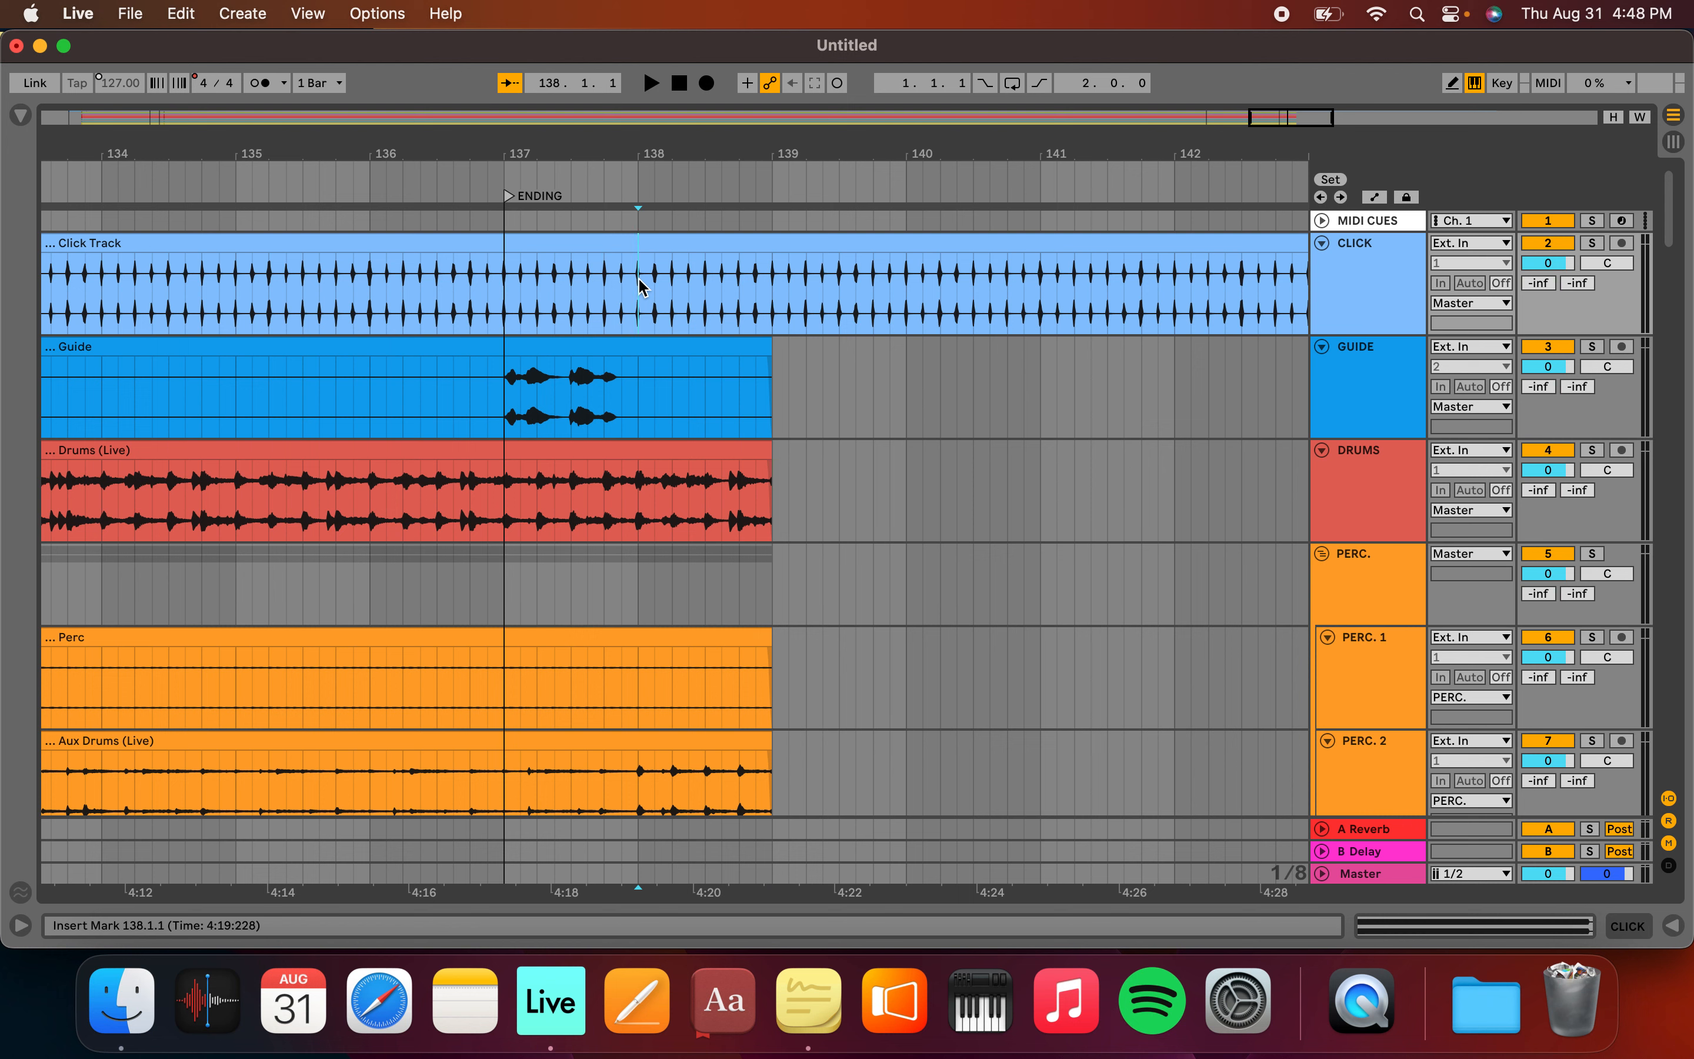
{"action": "key", "text": "super+e"}
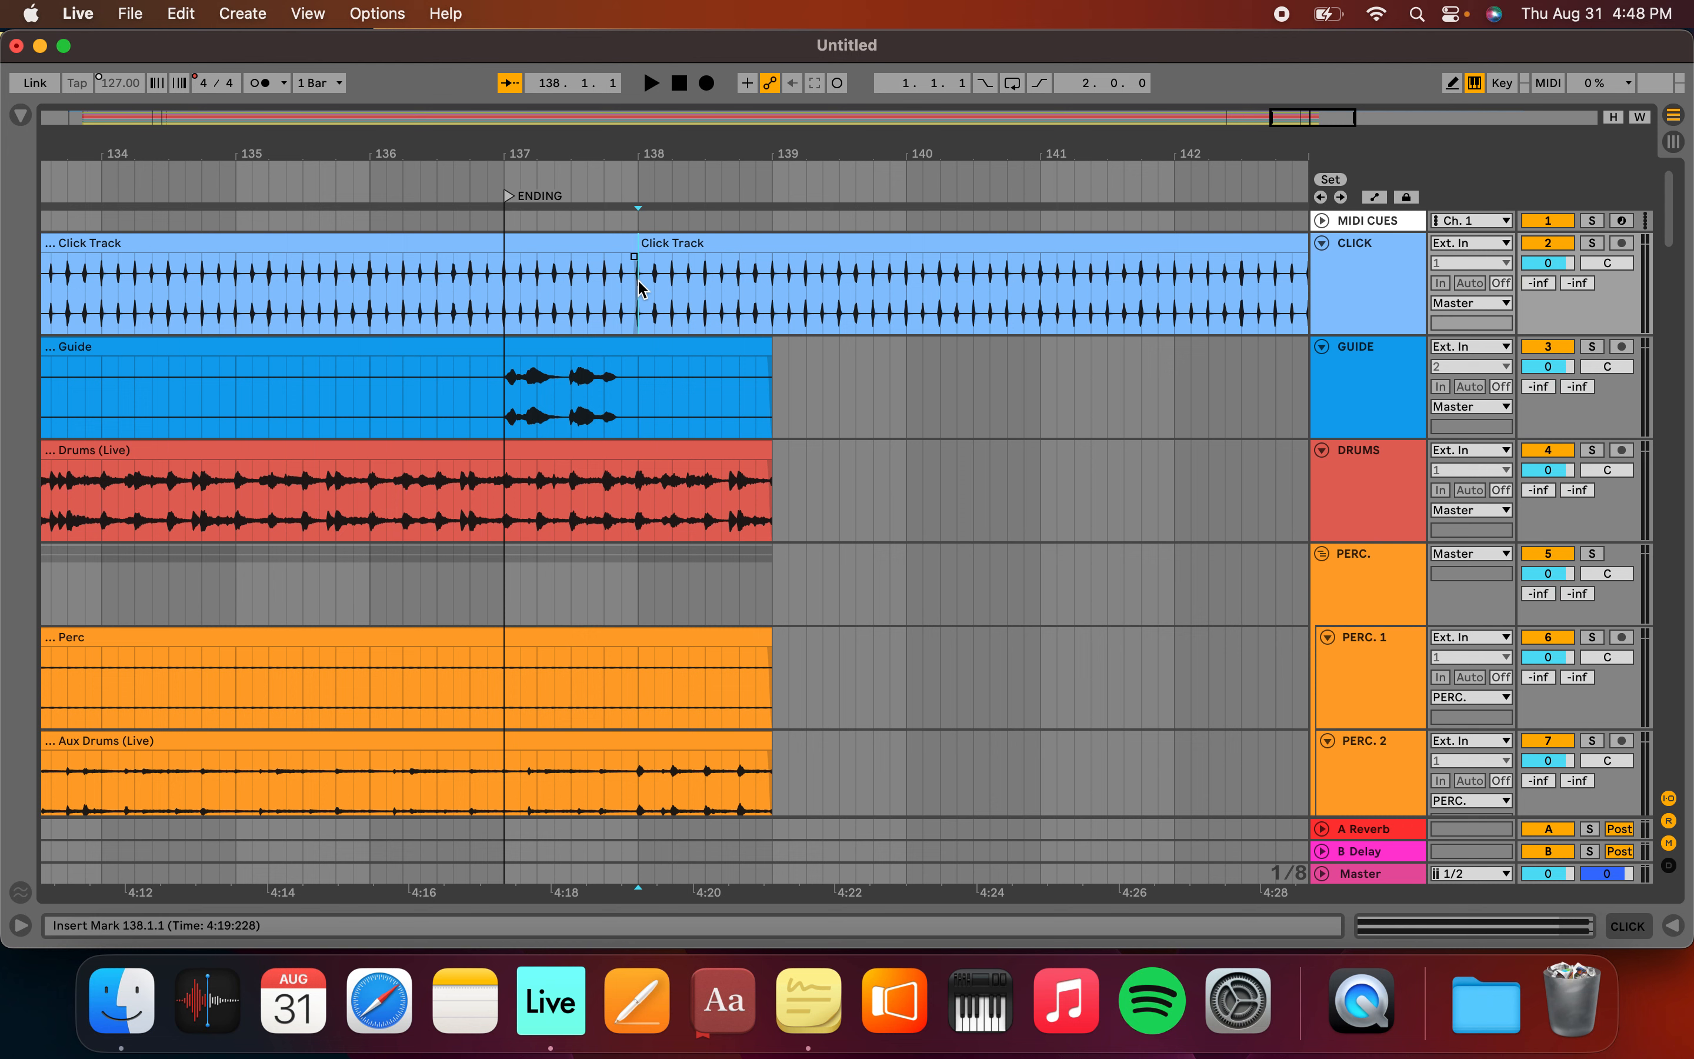
{"action": "left_click", "coordinate": [783, 243]}
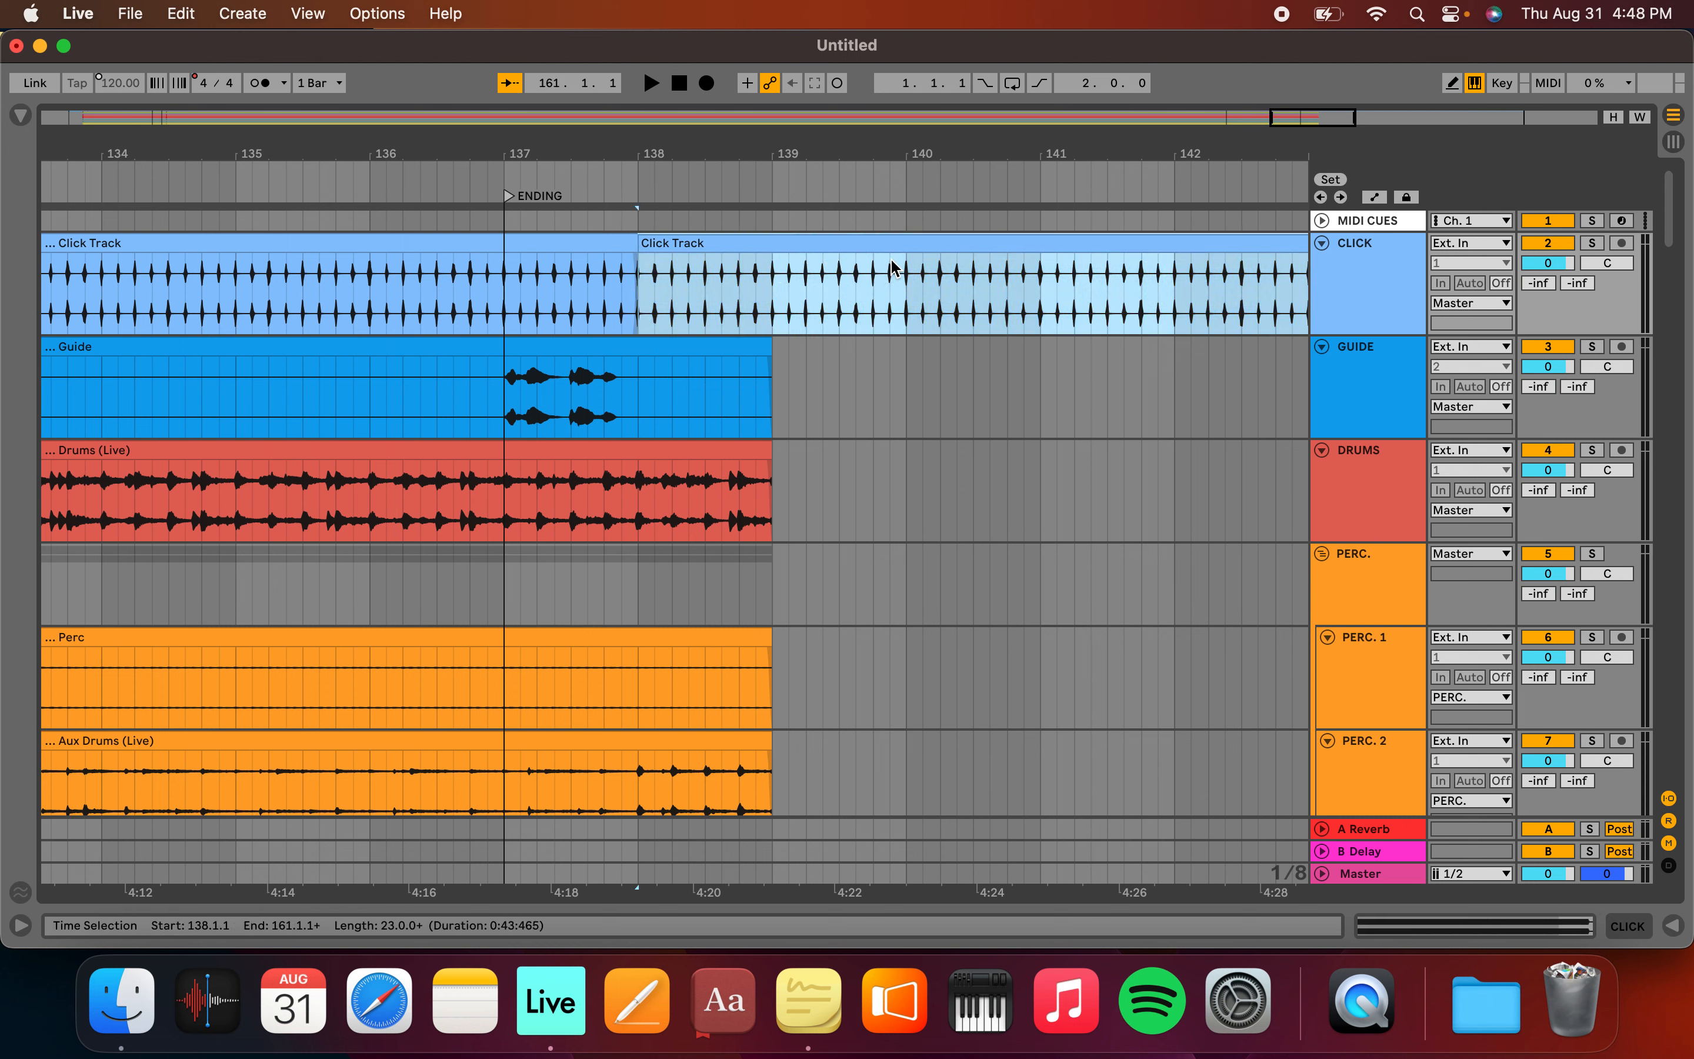
Play from the ENDING marker past bar 138 to check the ending with the click
{"action": "left_click", "coordinate": [512, 200]}
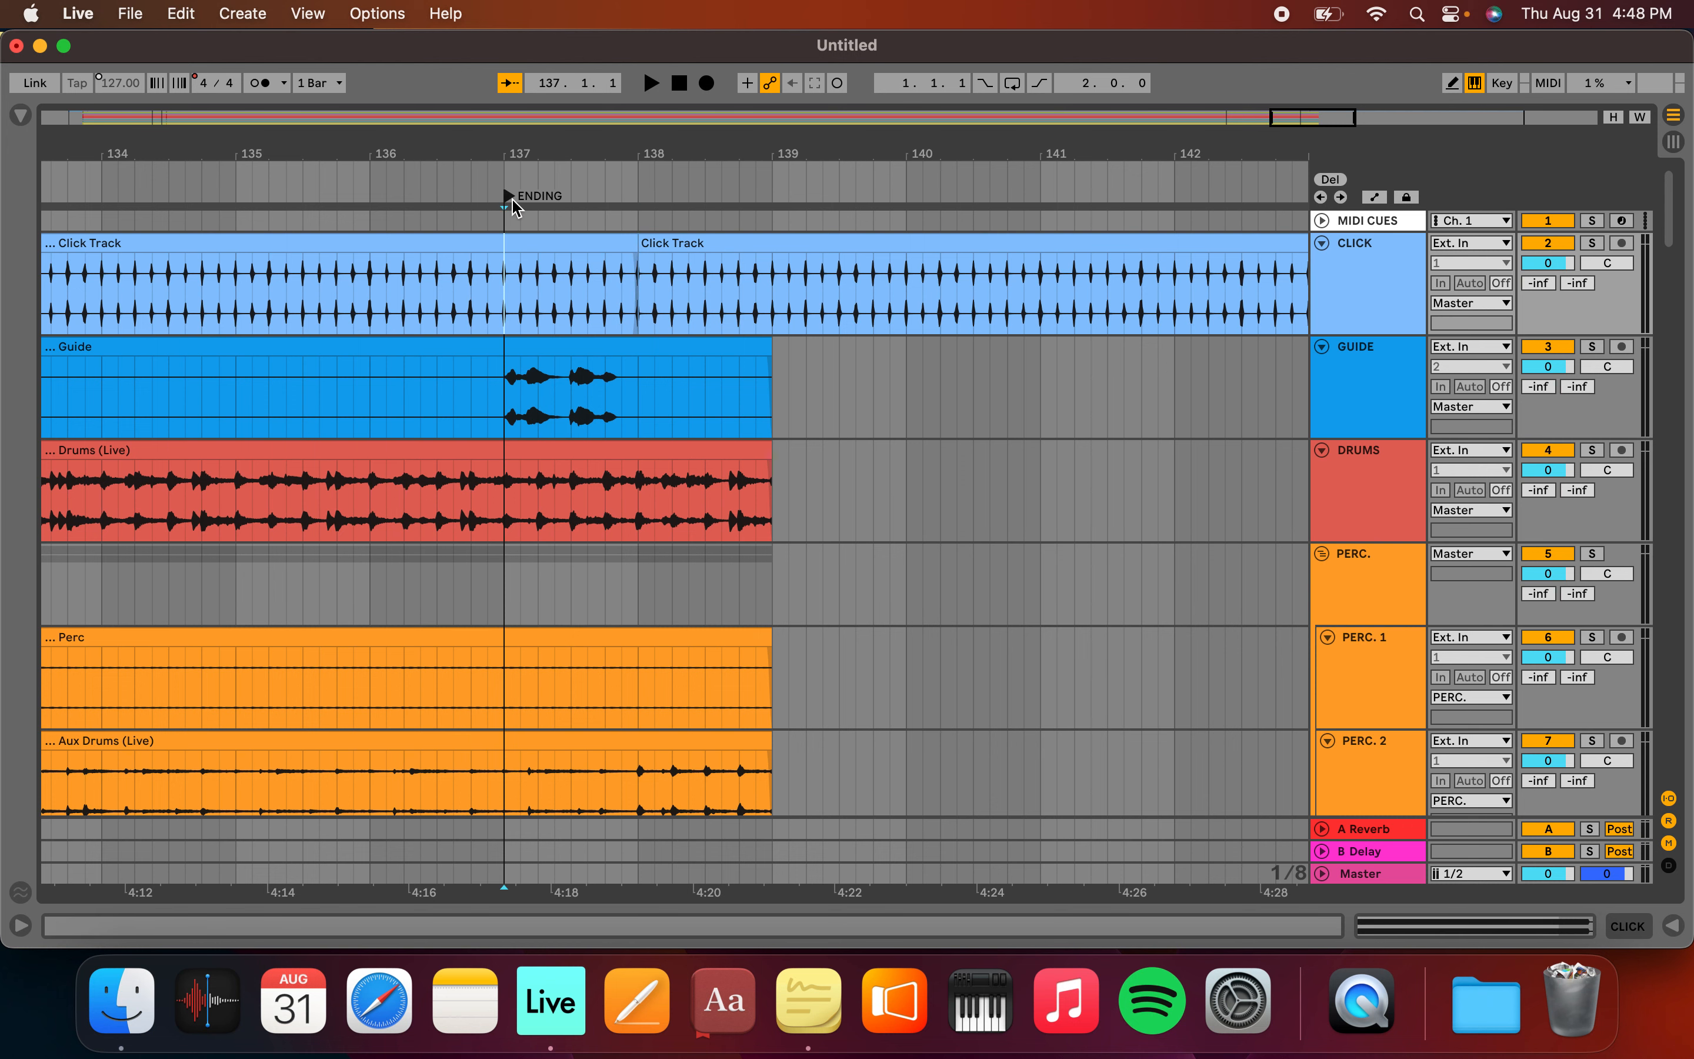
{"action": "key", "text": "space"}
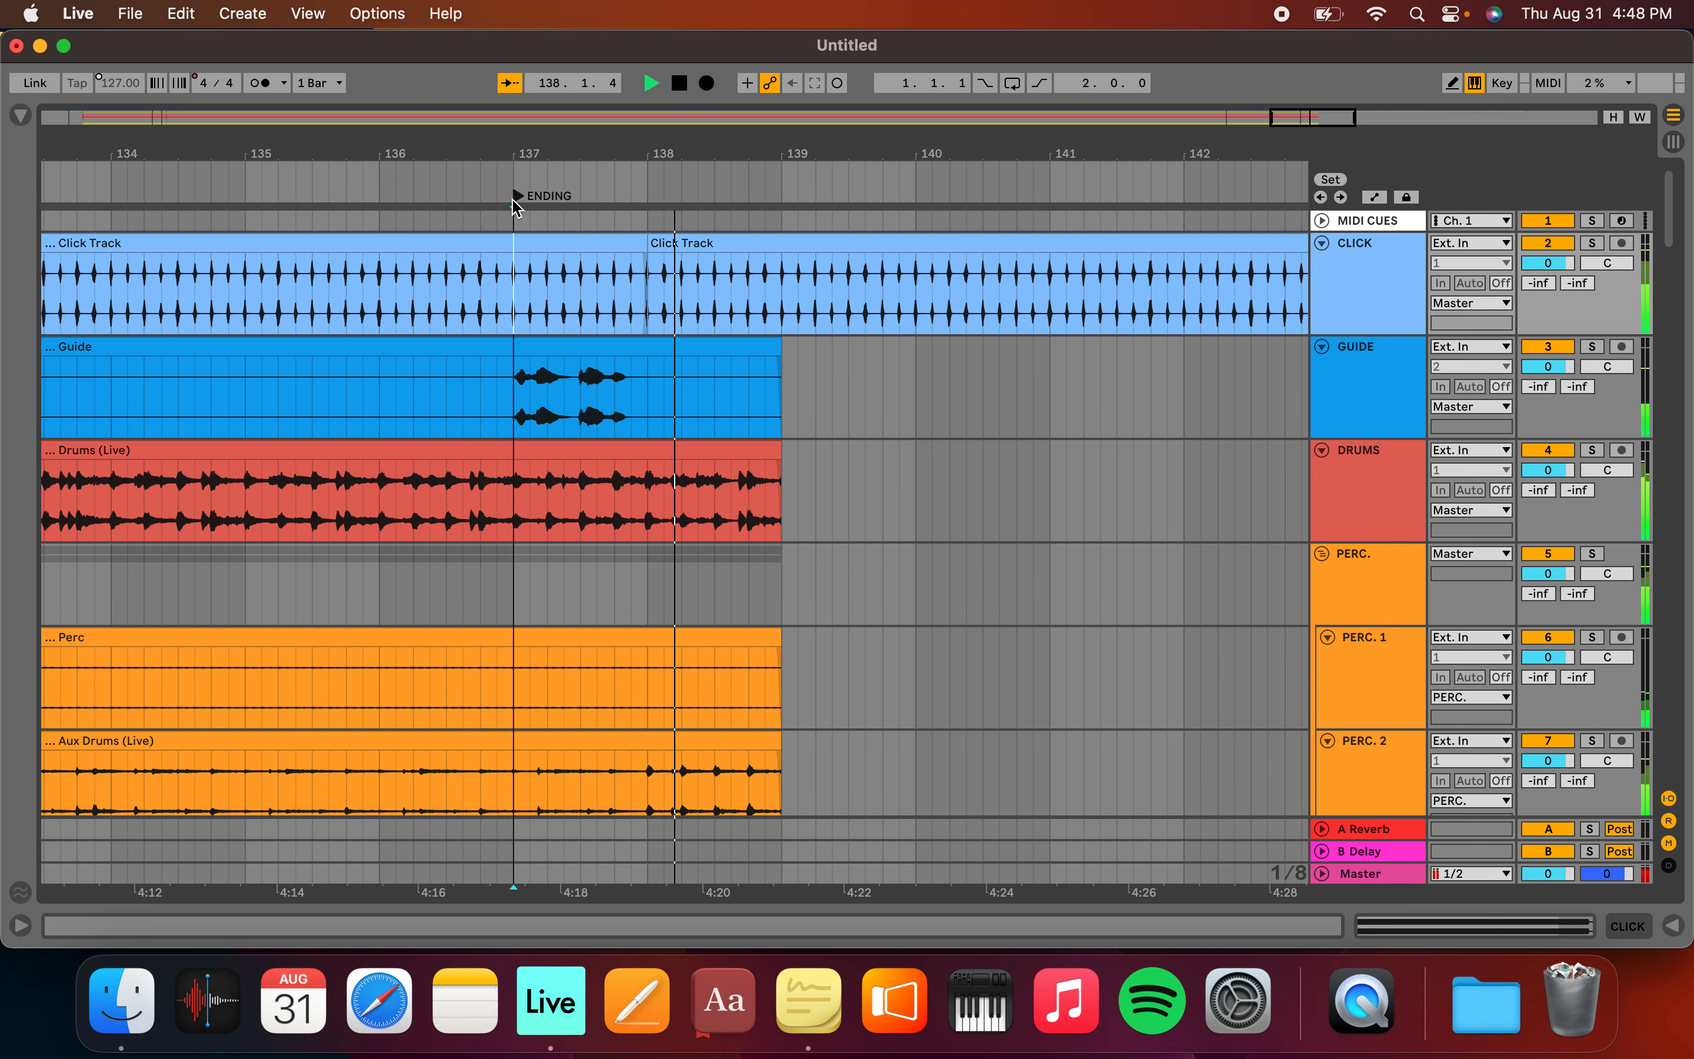
{"action": "key", "text": "space"}
Lower the gain of the Click Track clip starting at bar 138 to -61.9 dB
{"action": "left_click", "coordinate": [721, 238]}
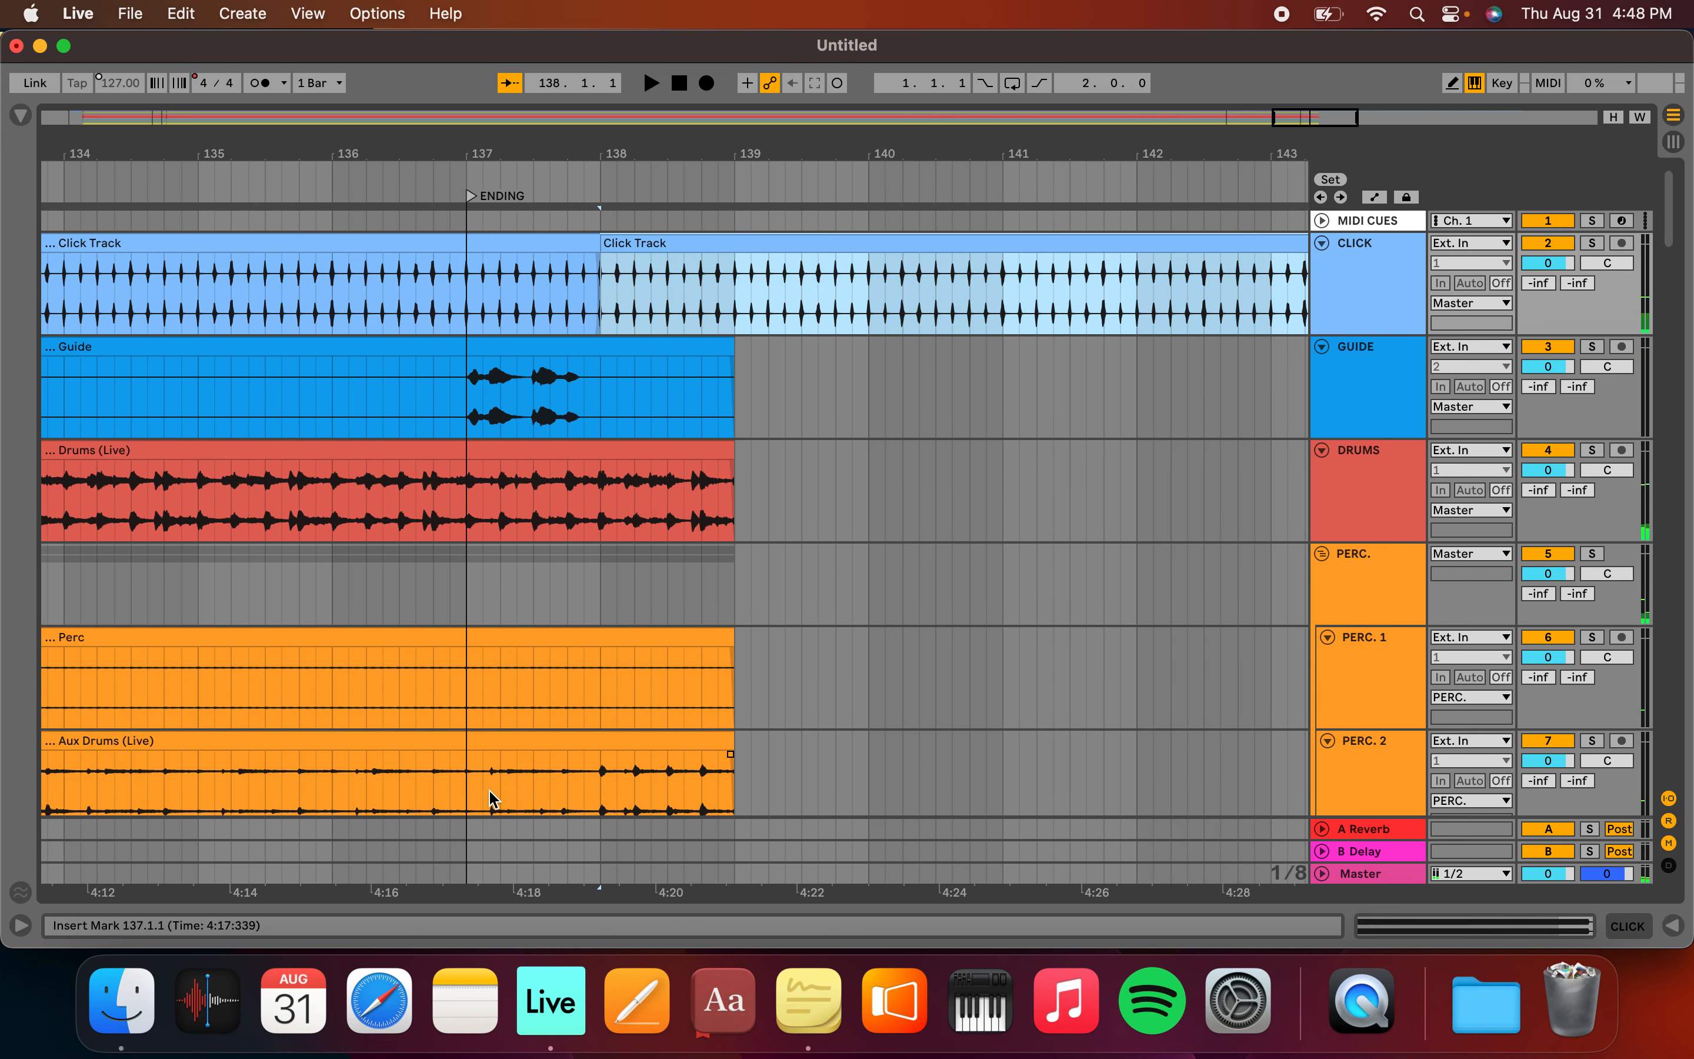
{"action": "double_click", "coordinate": [759, 242]}
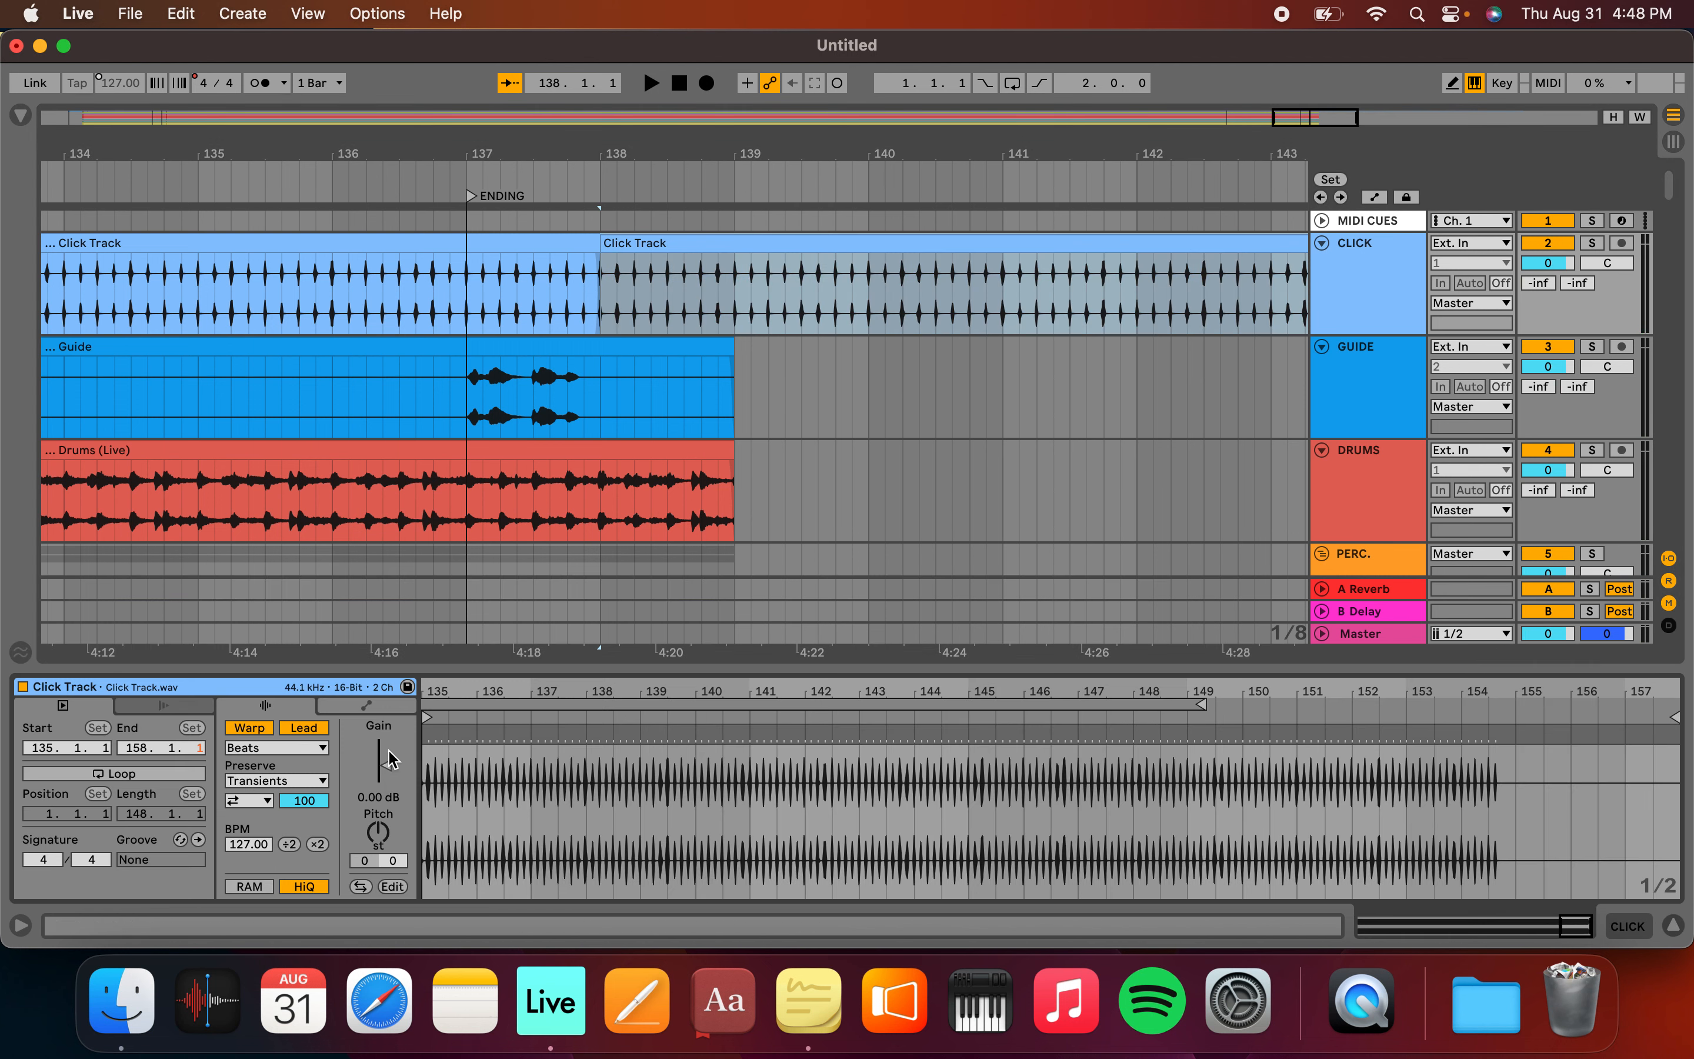
{"action": "left_click_drag", "start_coordinate": [378, 765], "coordinate": [379, 798]}
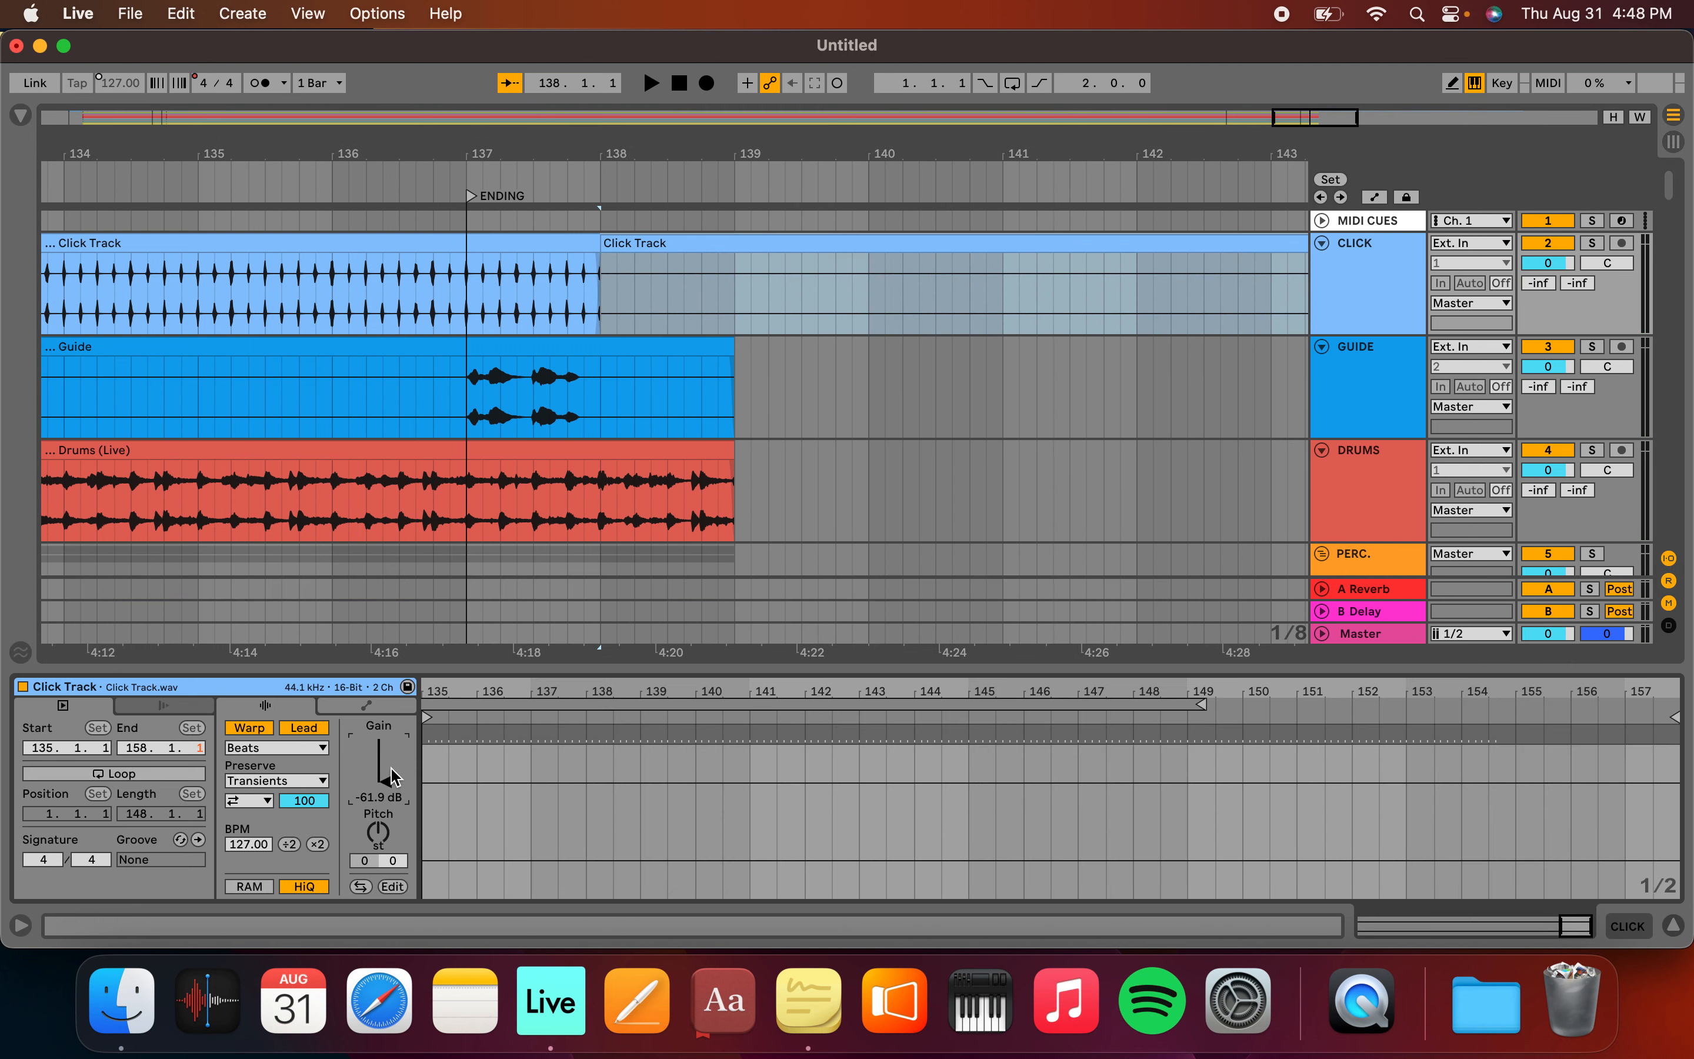
Play the song from the ENDING marker to past bar 139 to check the ending with the silenced click
{"action": "left_click", "coordinate": [472, 203]}
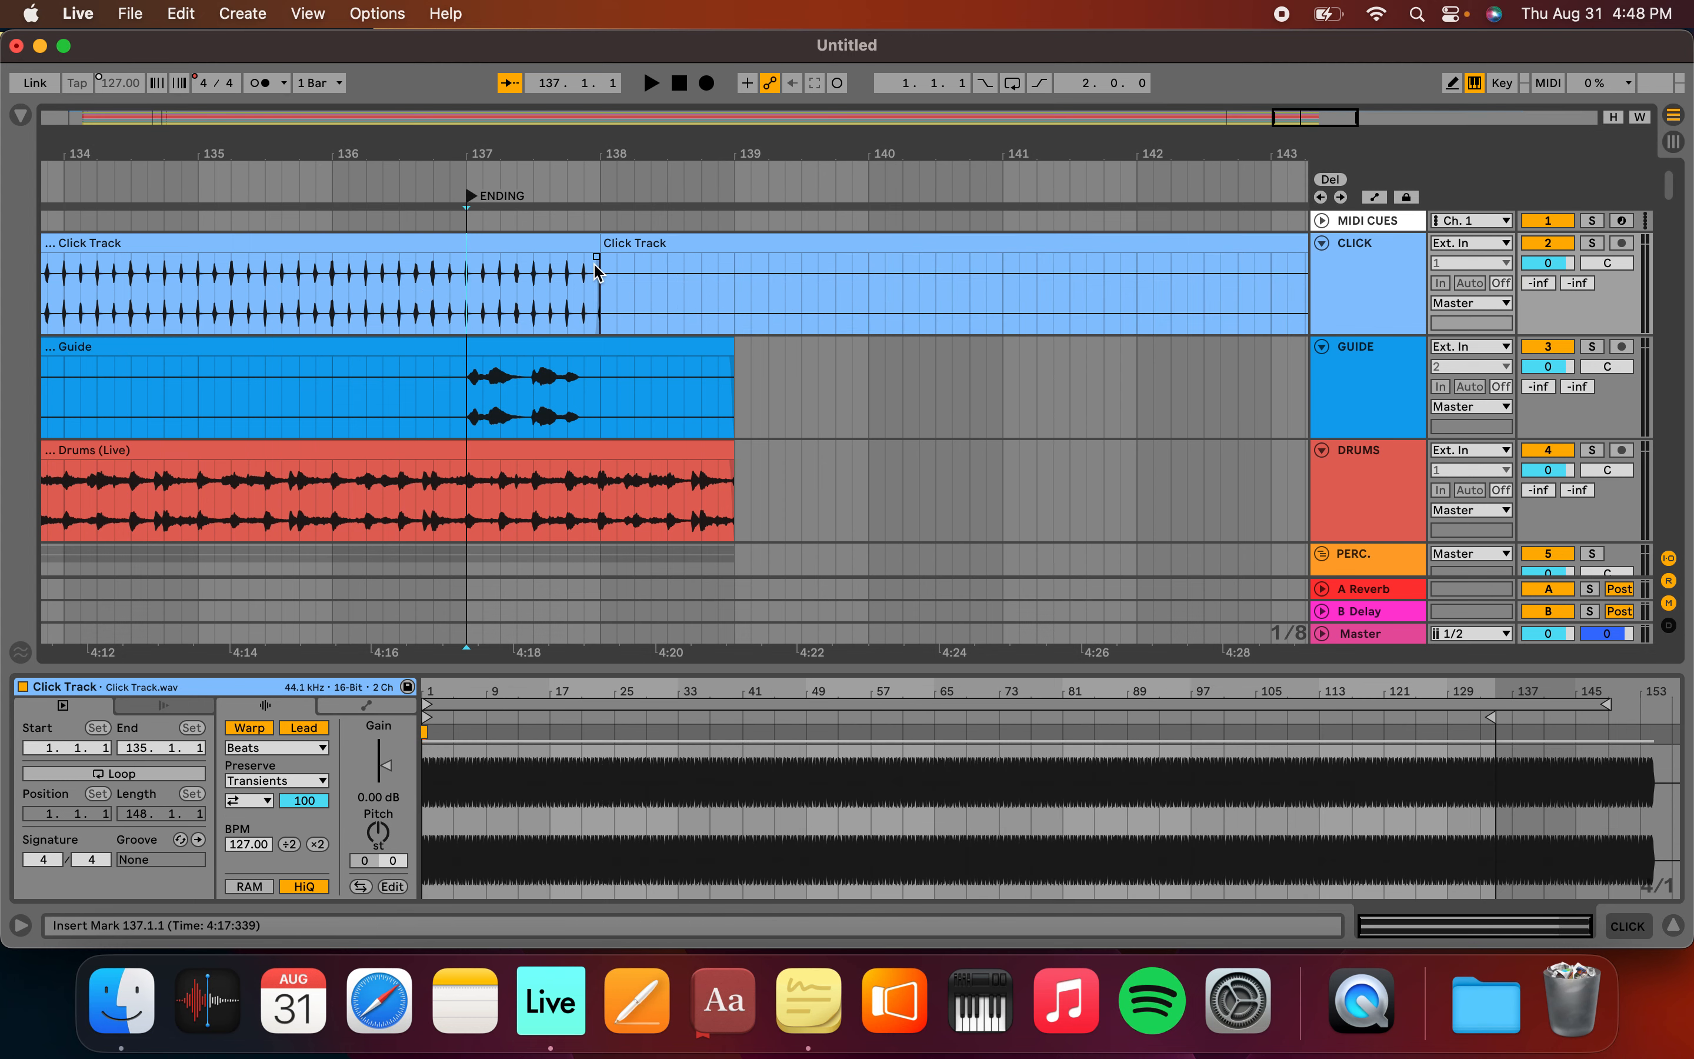
{"action": "scroll", "coordinate": [601, 349], "scroll_direction": "down", "scroll_amount": 3}
{"action": "scroll", "coordinate": [601, 348], "scroll_direction": "down", "scroll_amount": 3}
{"action": "scroll", "coordinate": [602, 348], "scroll_direction": "up", "scroll_amount": 1}
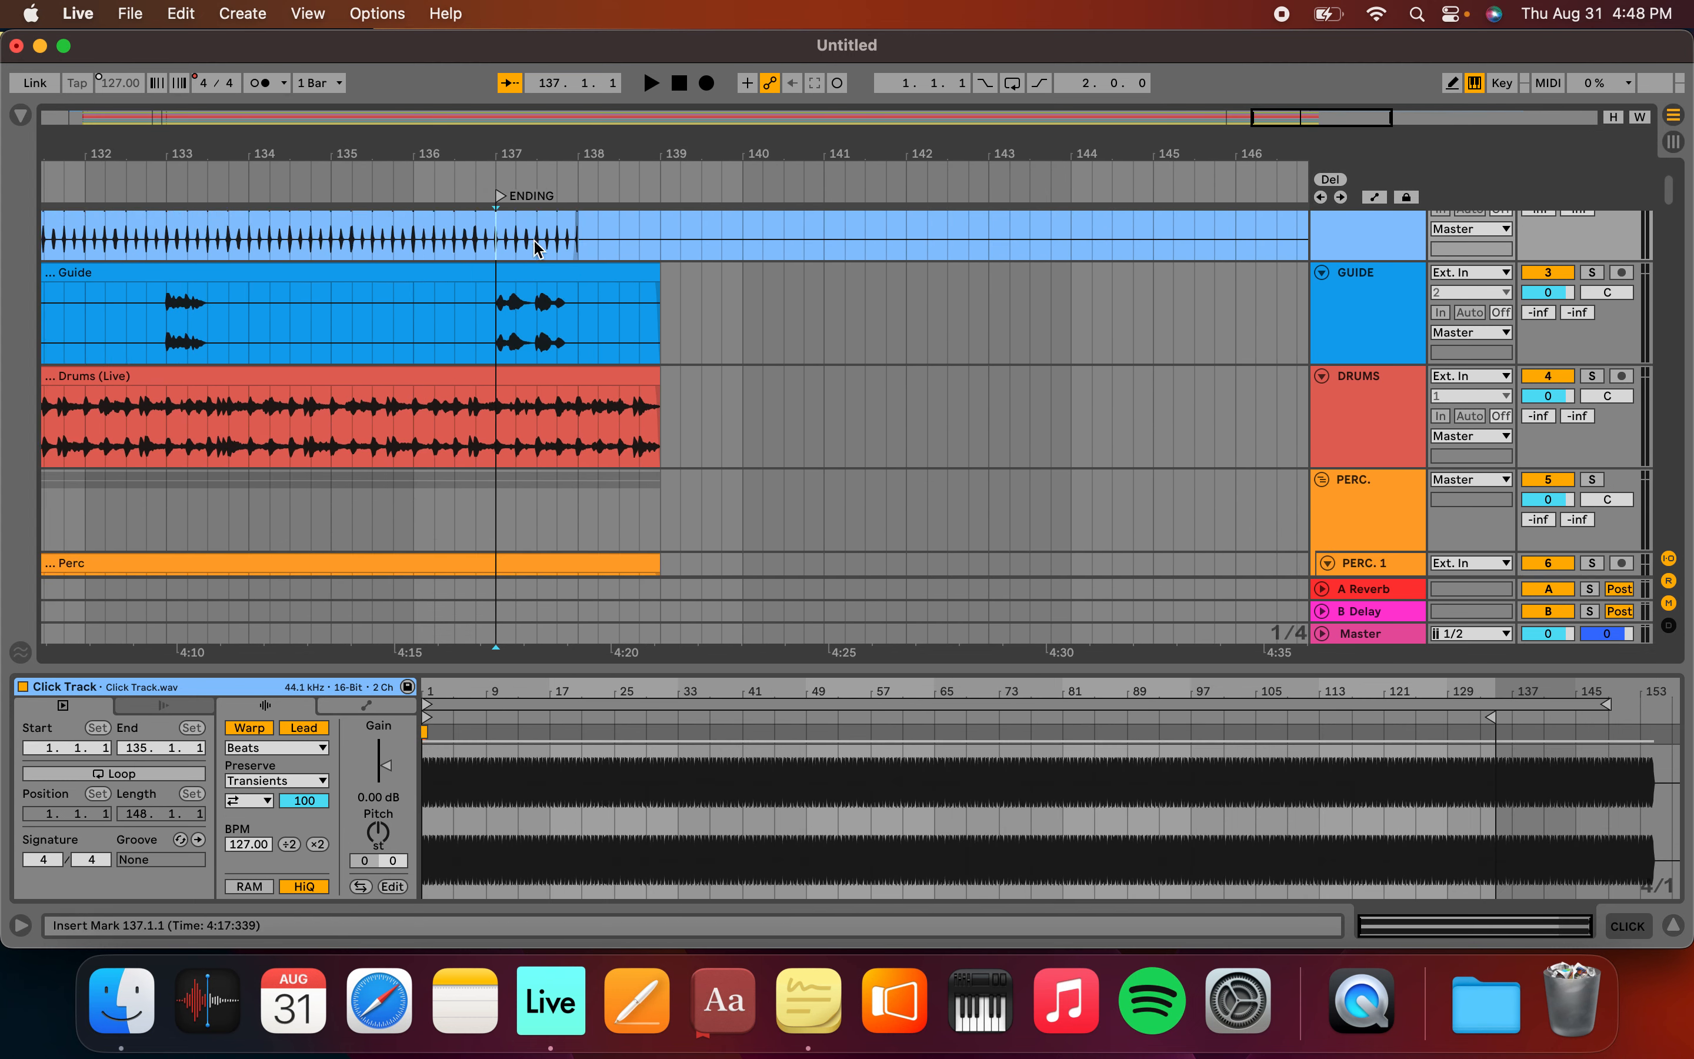
{"action": "scroll", "coordinate": [535, 246], "scroll_direction": "up", "scroll_amount": 2}
{"action": "left_click", "coordinate": [498, 197]}
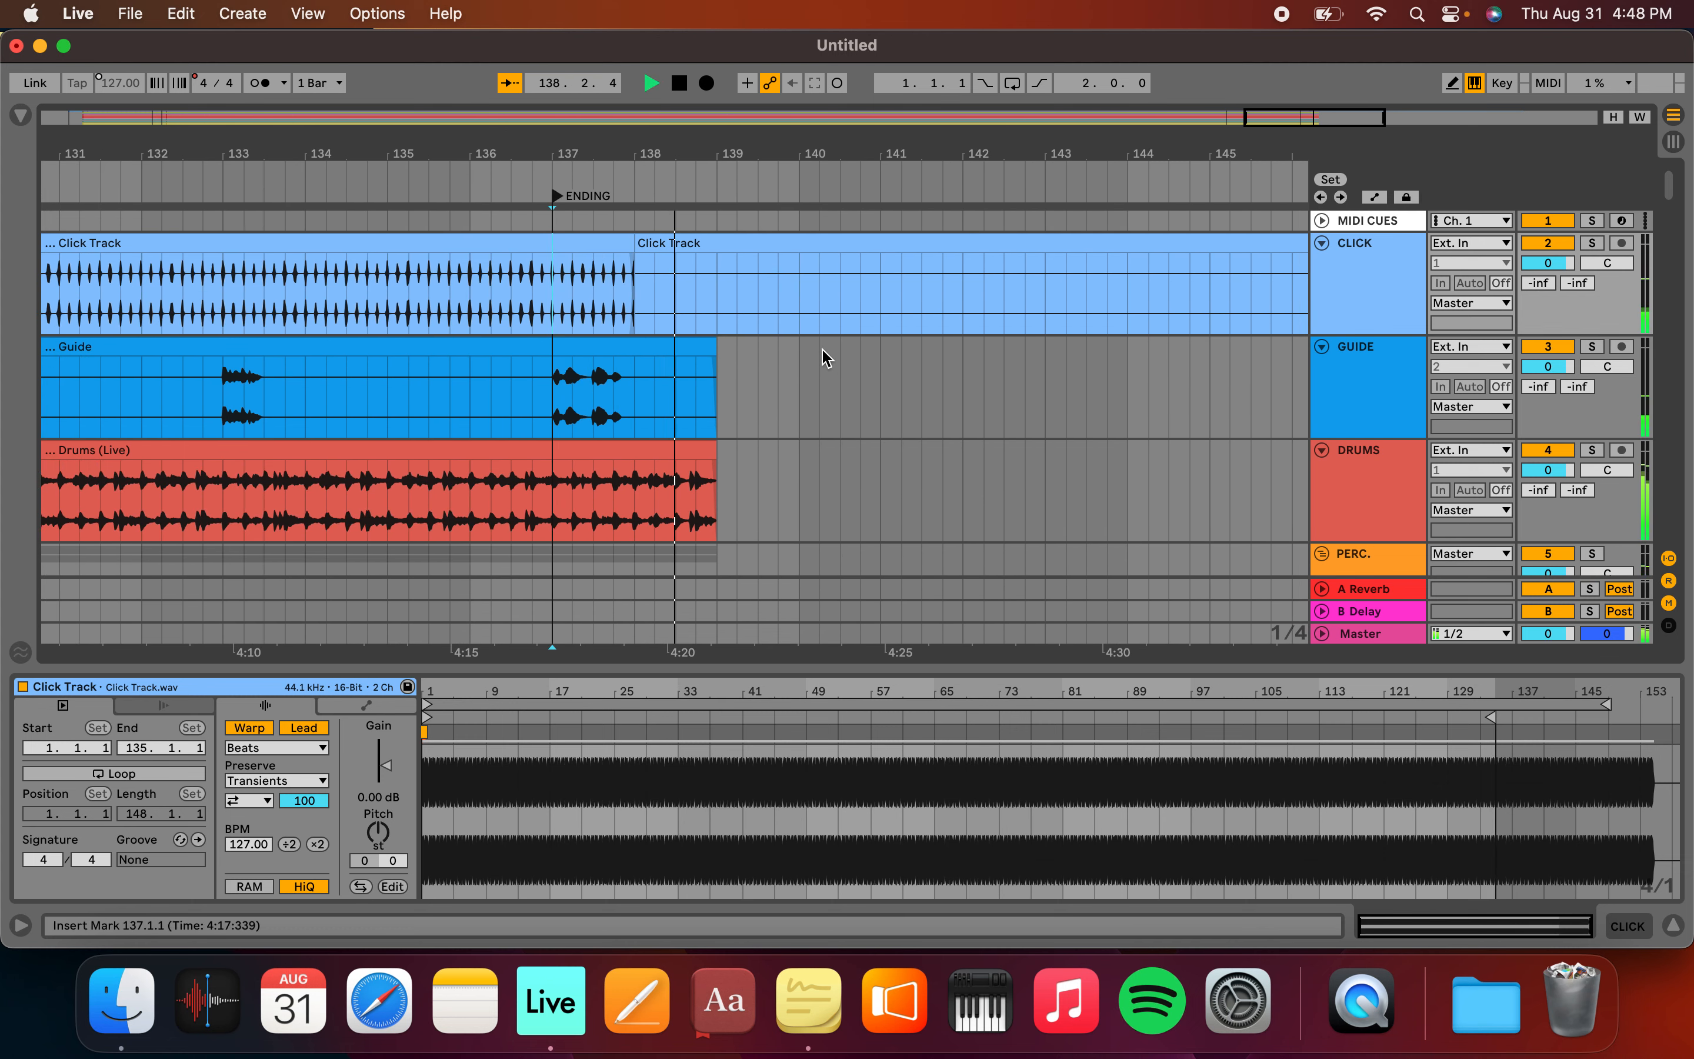
{"action": "key", "text": "space"}
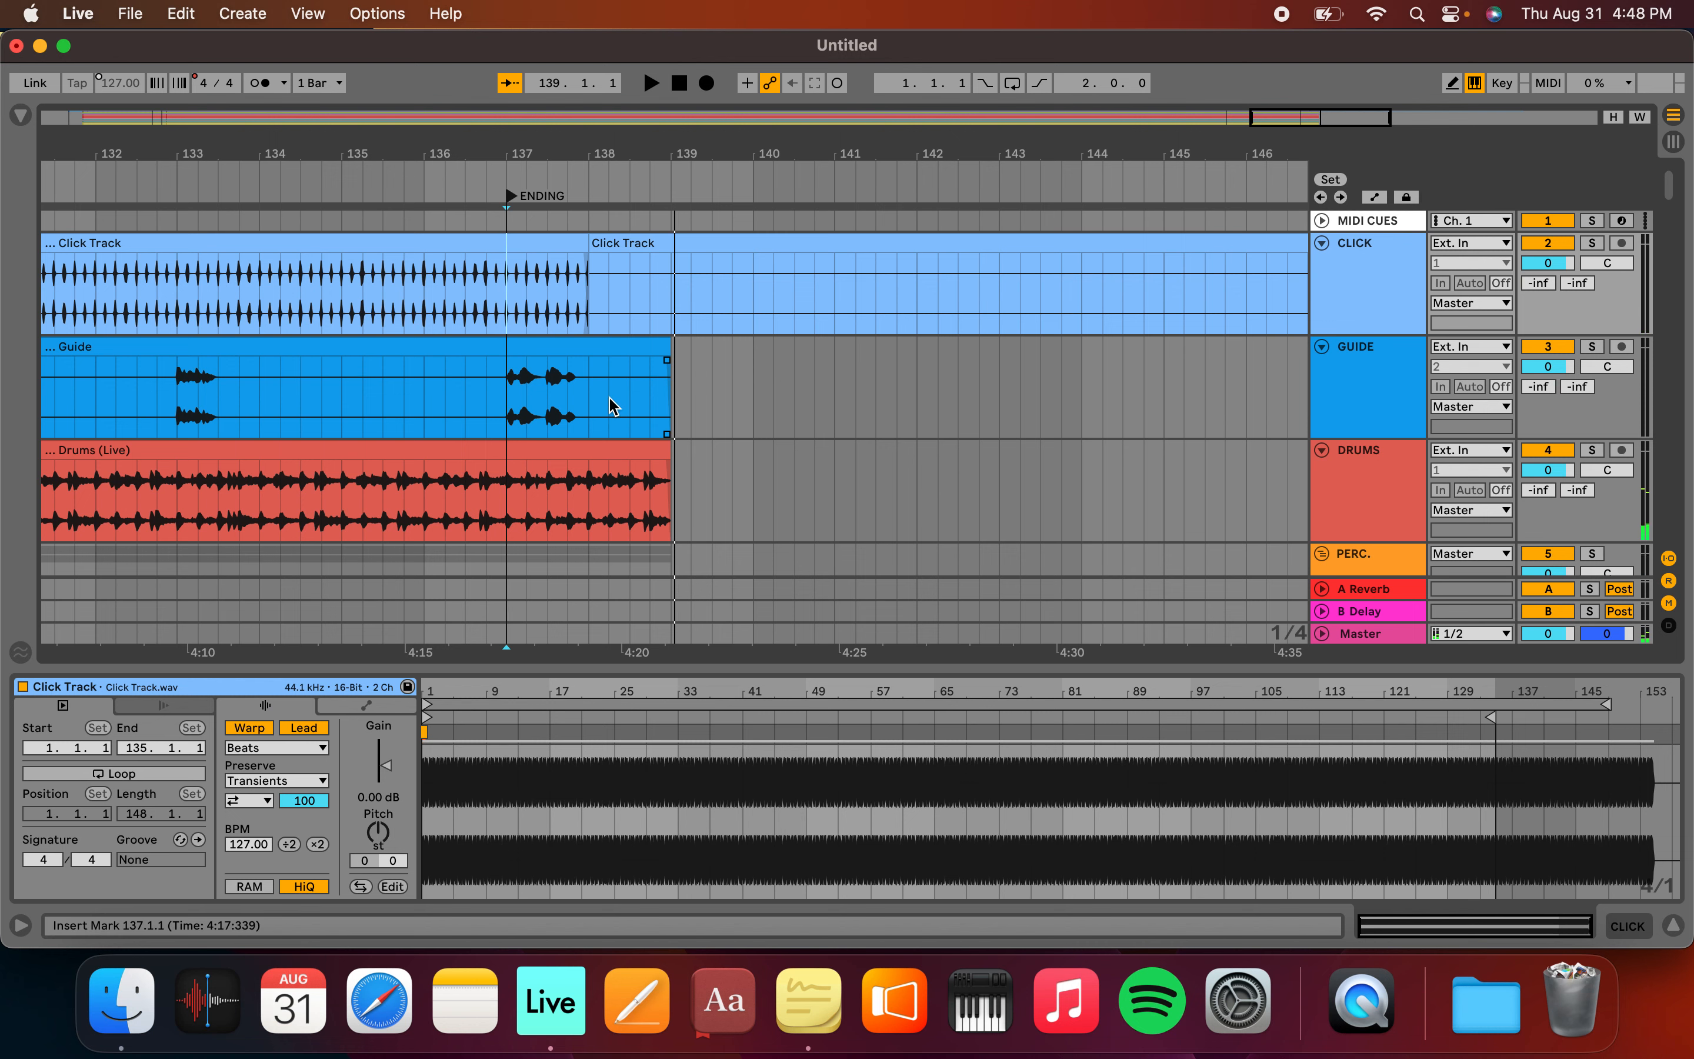
{"action": "scroll", "coordinate": [611, 405], "scroll_direction": "up", "scroll_amount": 2}
{"action": "scroll", "coordinate": [630, 396], "scroll_direction": "up", "scroll_amount": 1}
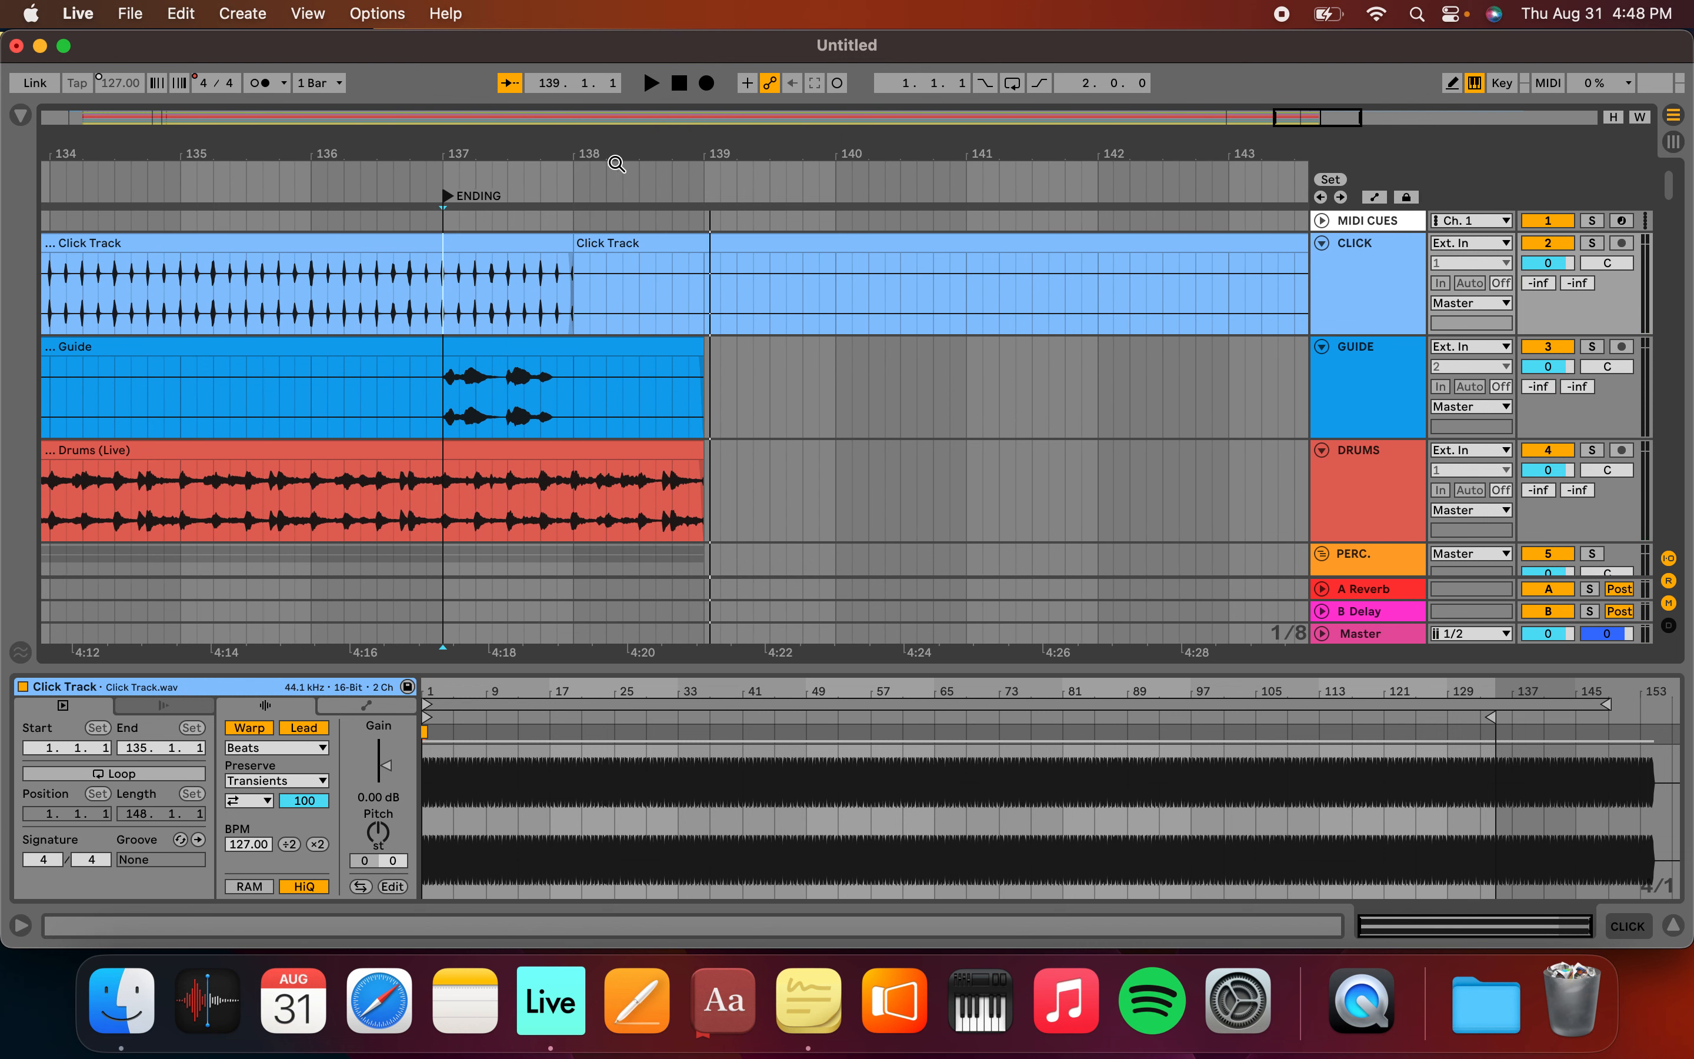
{"action": "left_click", "coordinate": [572, 172]}
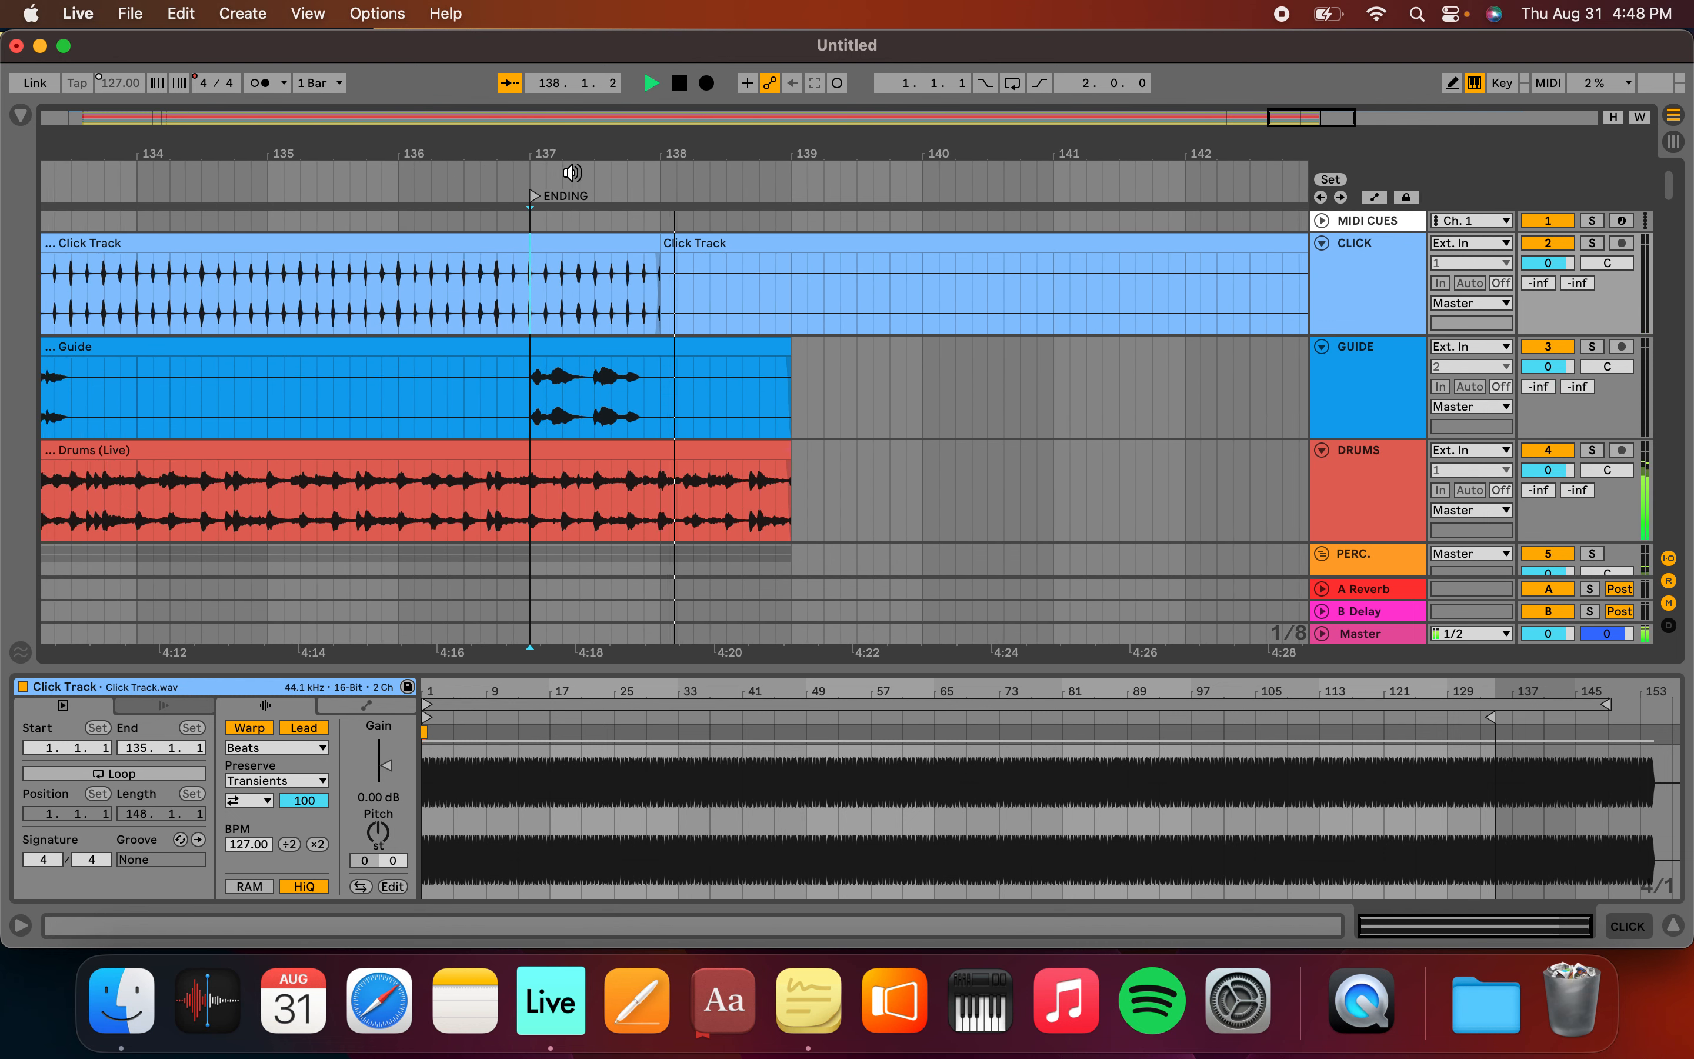
{"action": "key", "text": "space"}
Create fade-outs from 137.3 to the clip ends on all tracks from Drums down
{"action": "scroll", "coordinate": [545, 336], "scroll_direction": "down", "scroll_amount": 3}
{"action": "scroll", "coordinate": [546, 335], "scroll_direction": "up", "scroll_amount": 1}
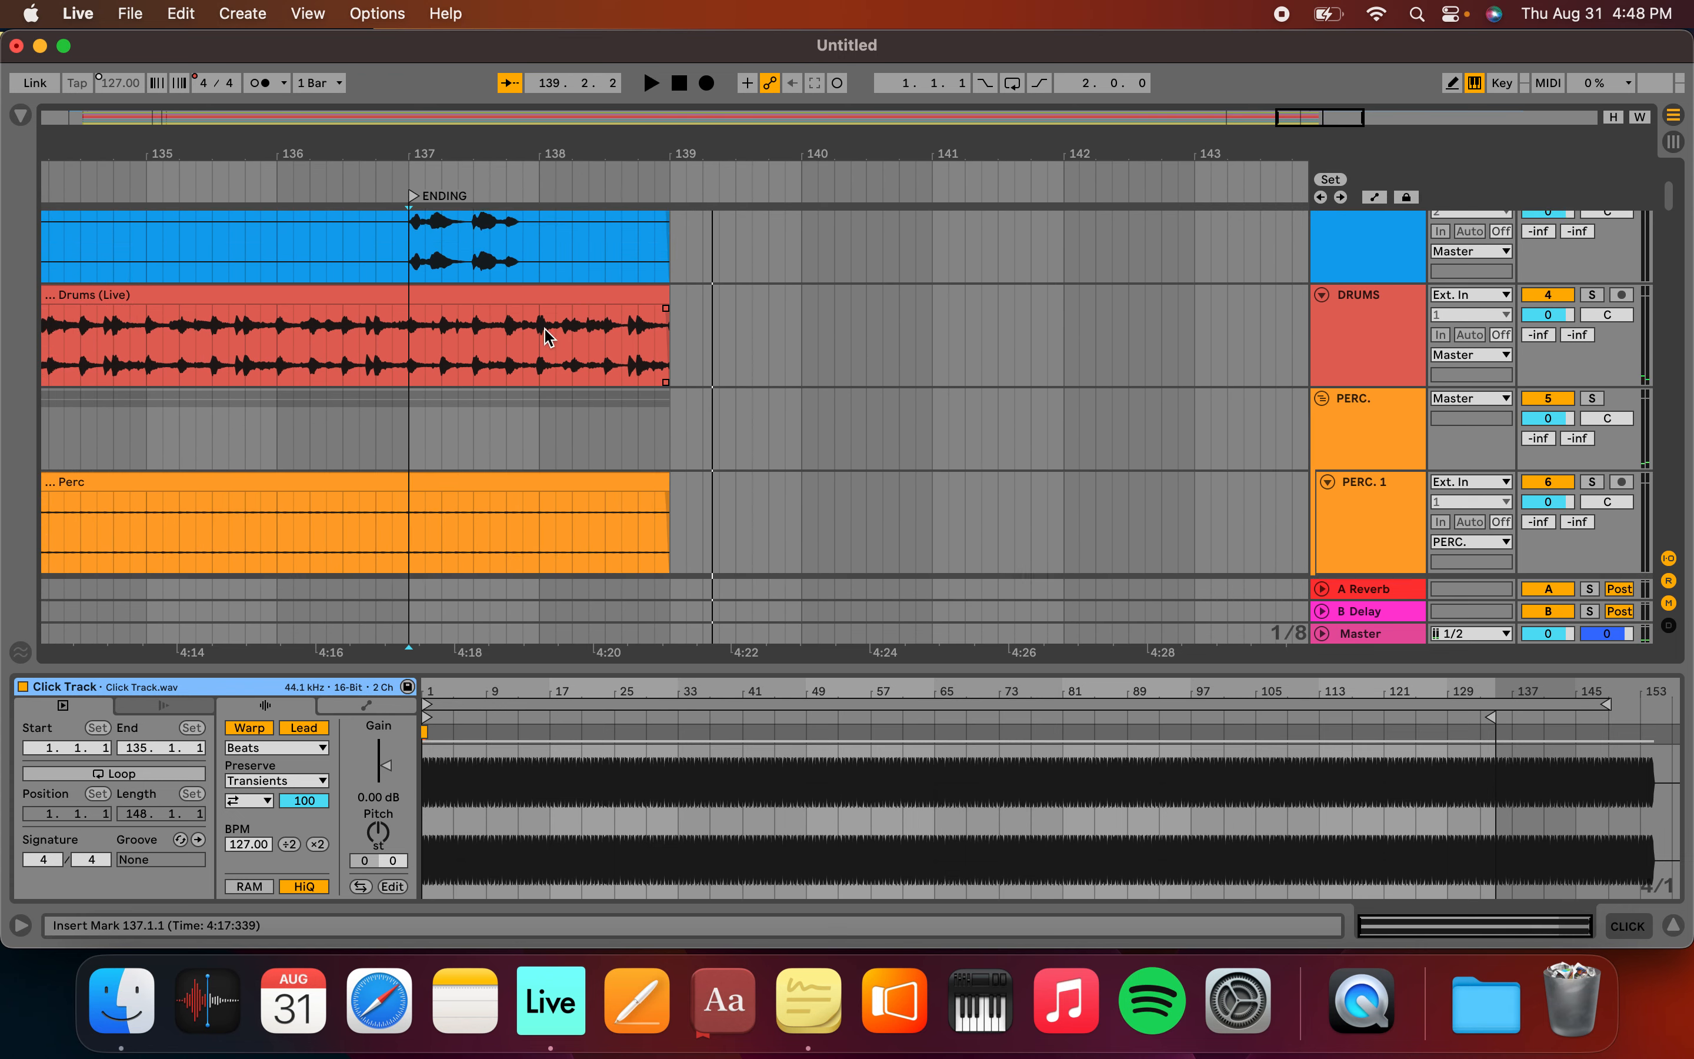
{"action": "left_click", "coordinate": [542, 332]}
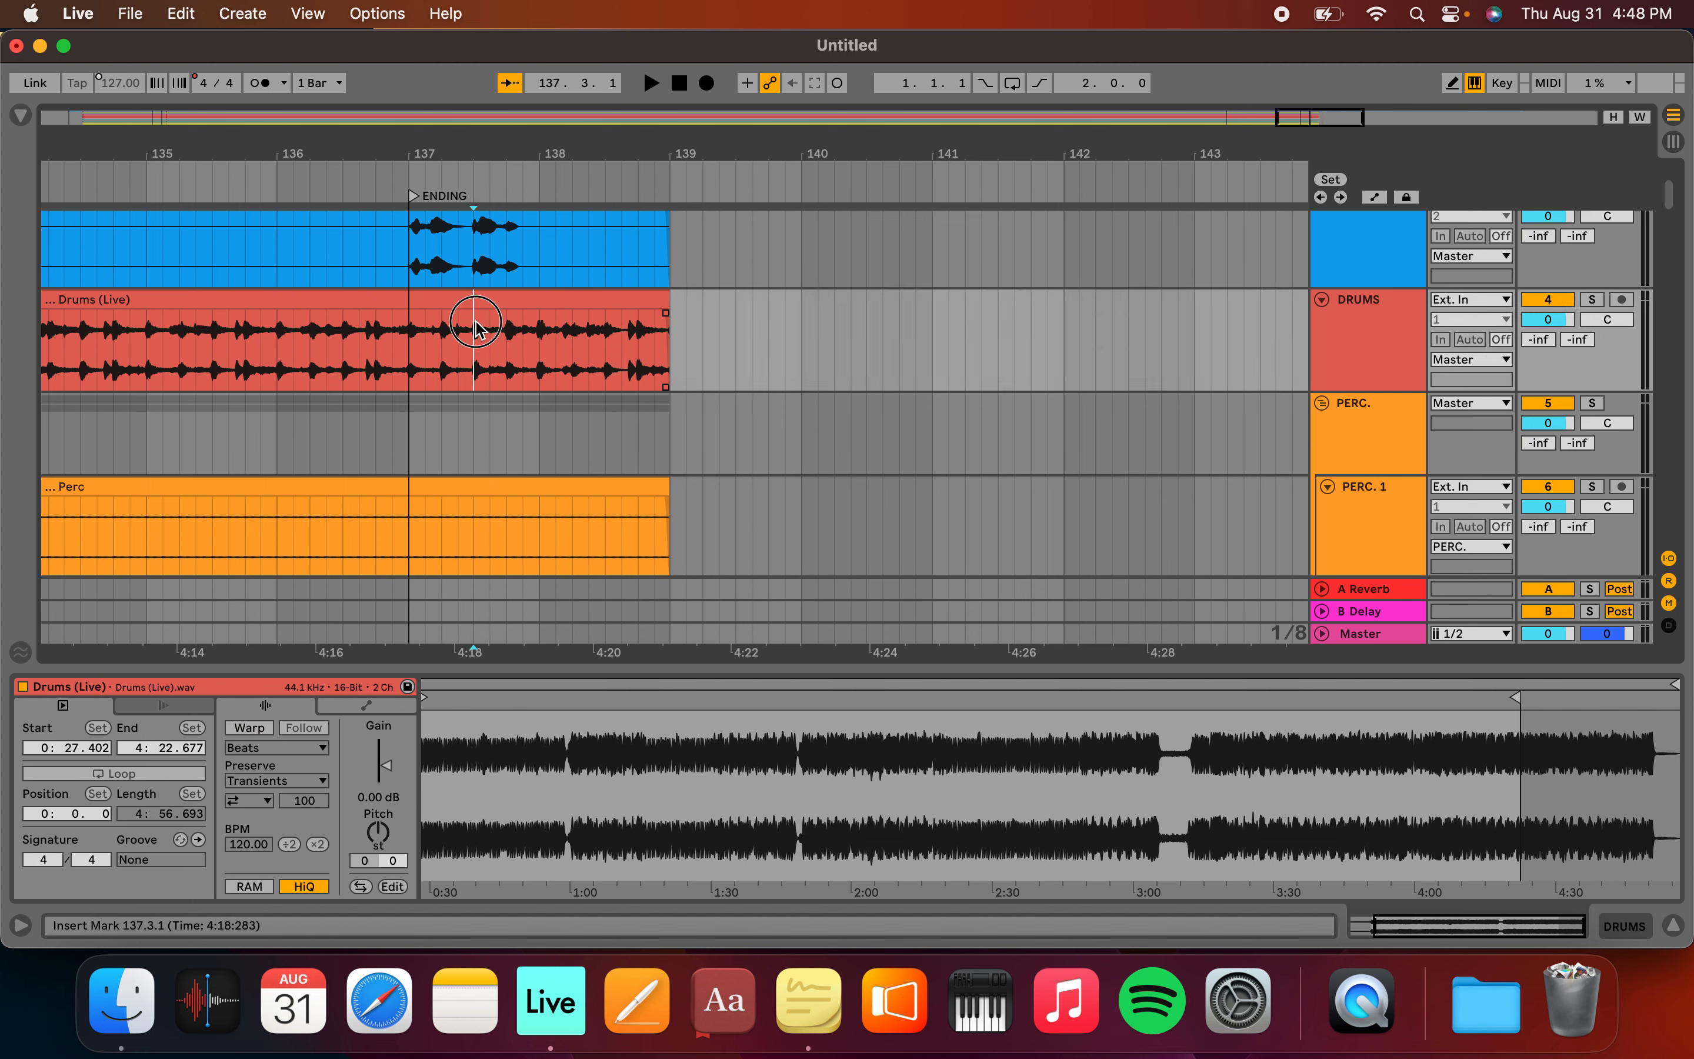
{"action": "left_click_drag", "start_coordinate": [475, 329], "coordinate": [707, 922]}
{"action": "key", "text": "alt+super+f"}
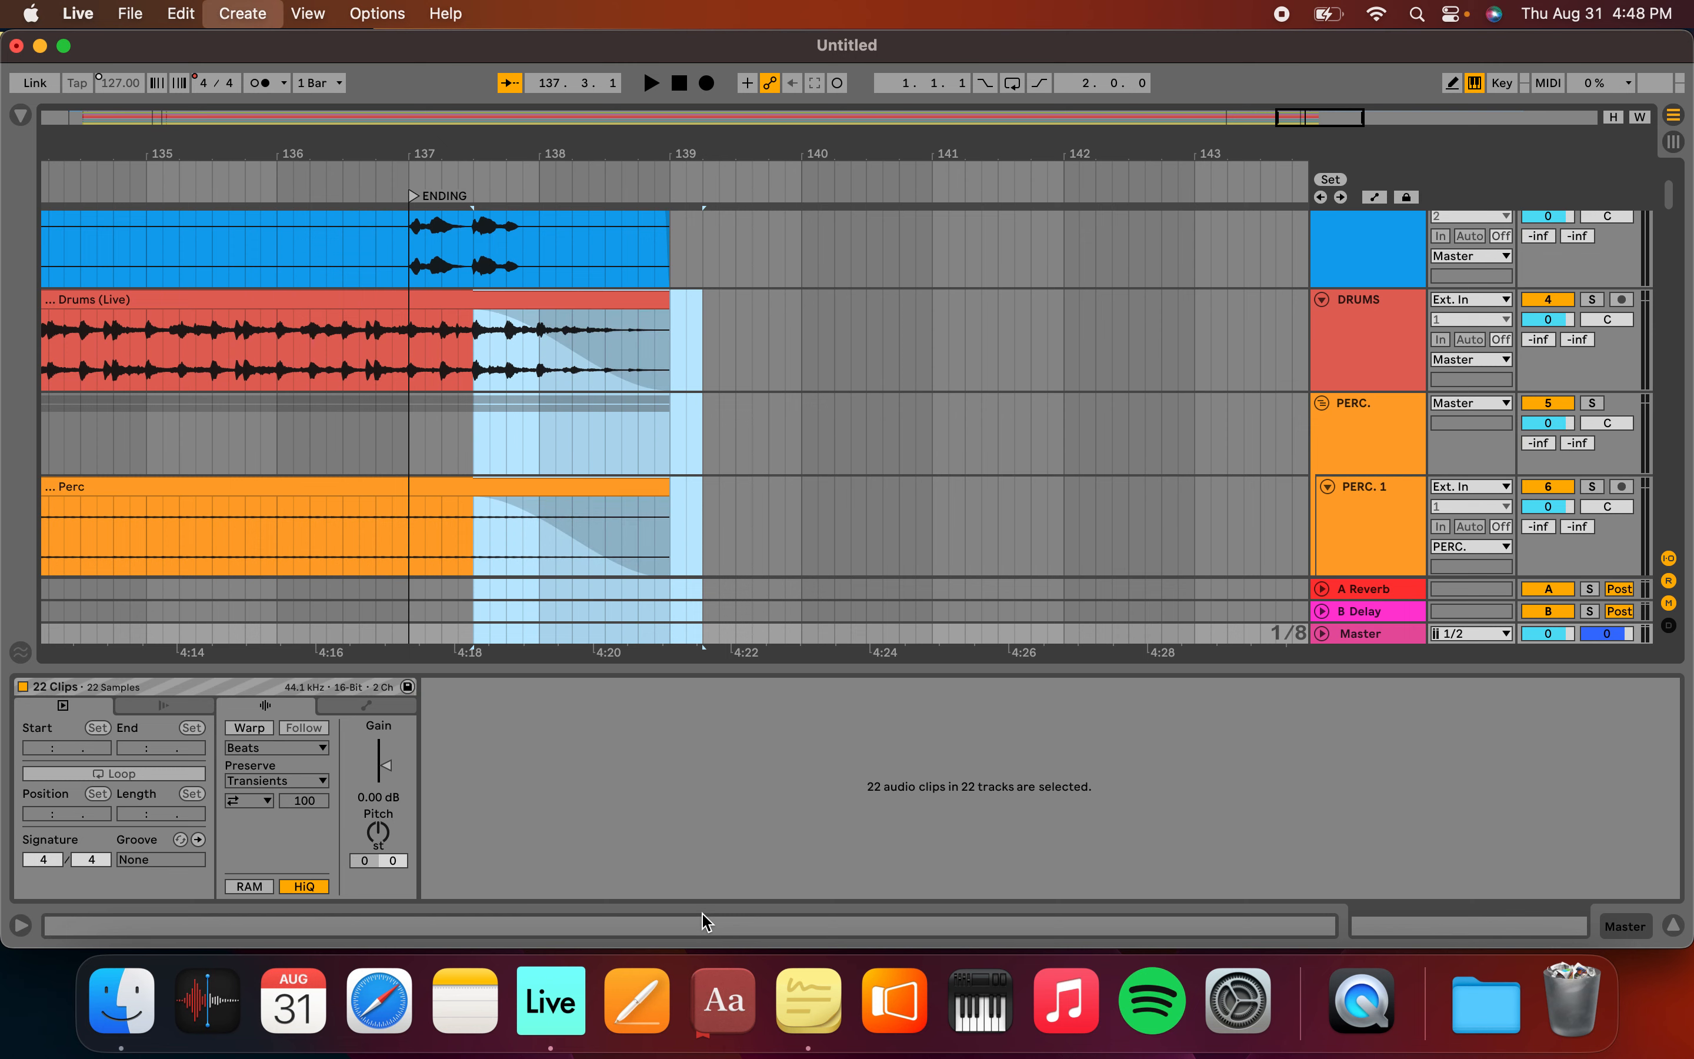
Play from the ENDING marker to bar 139 to check the fade-outs
{"action": "scroll", "coordinate": [543, 304], "scroll_direction": "up", "scroll_amount": 4}
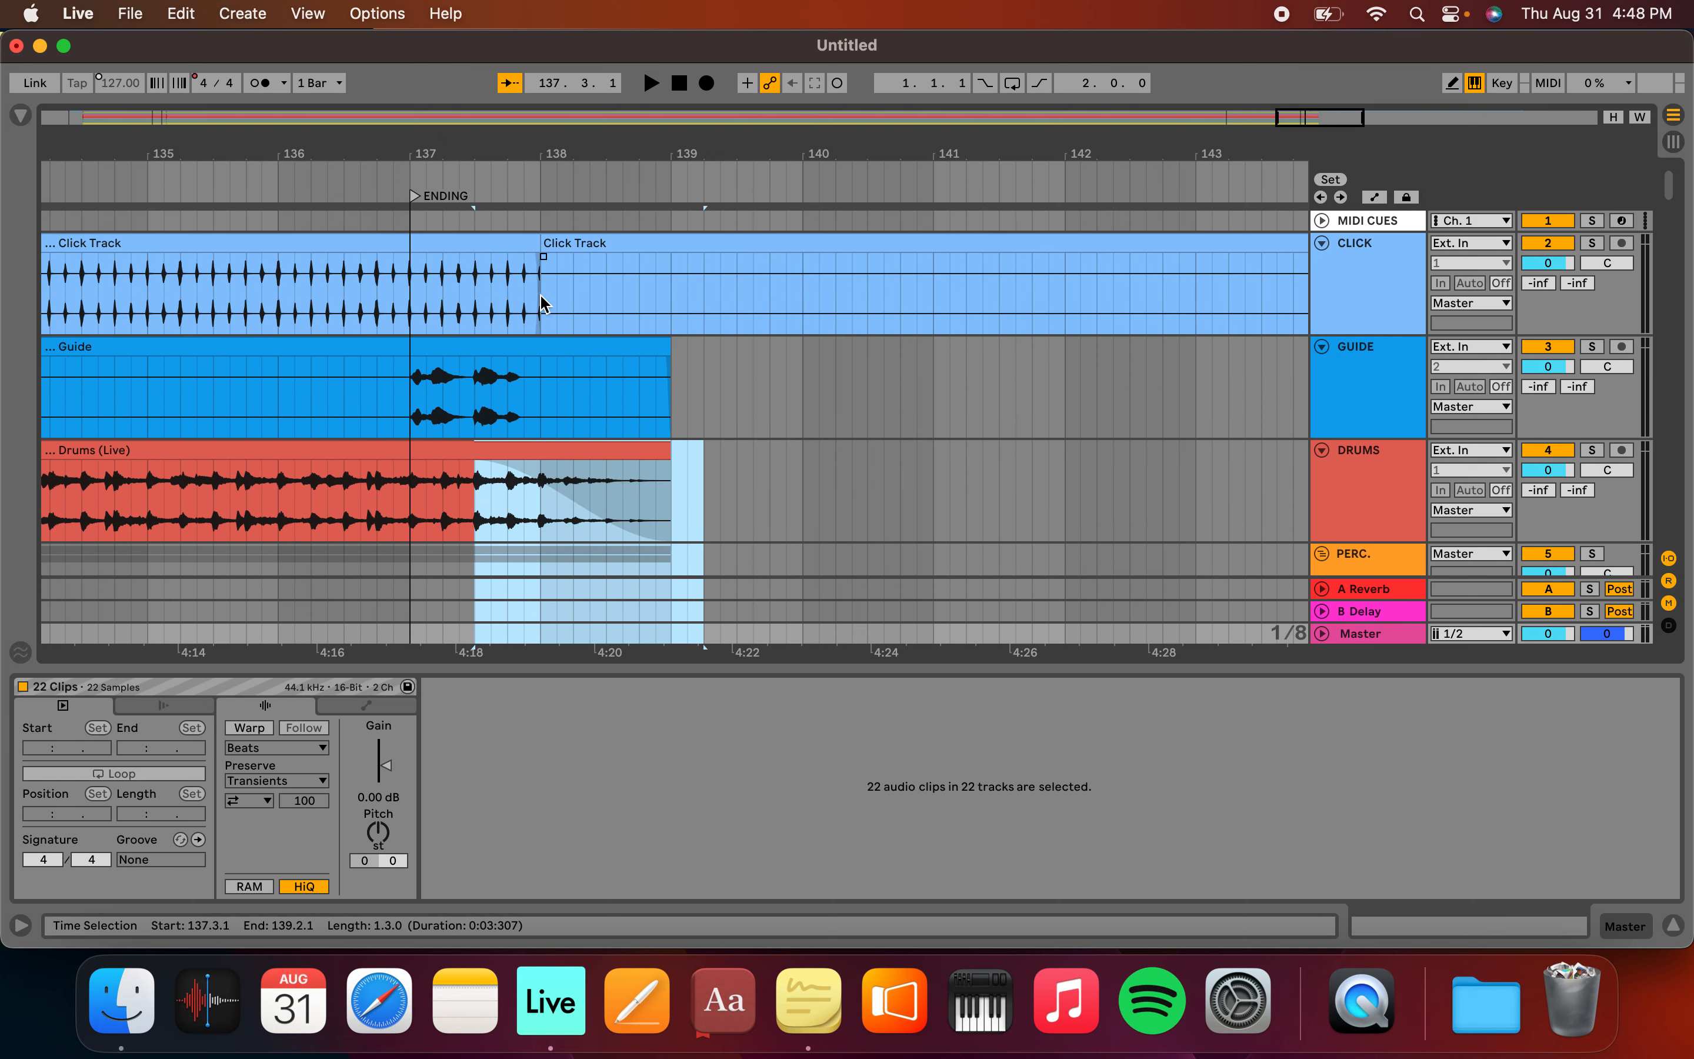
{"action": "left_click", "coordinate": [417, 196]}
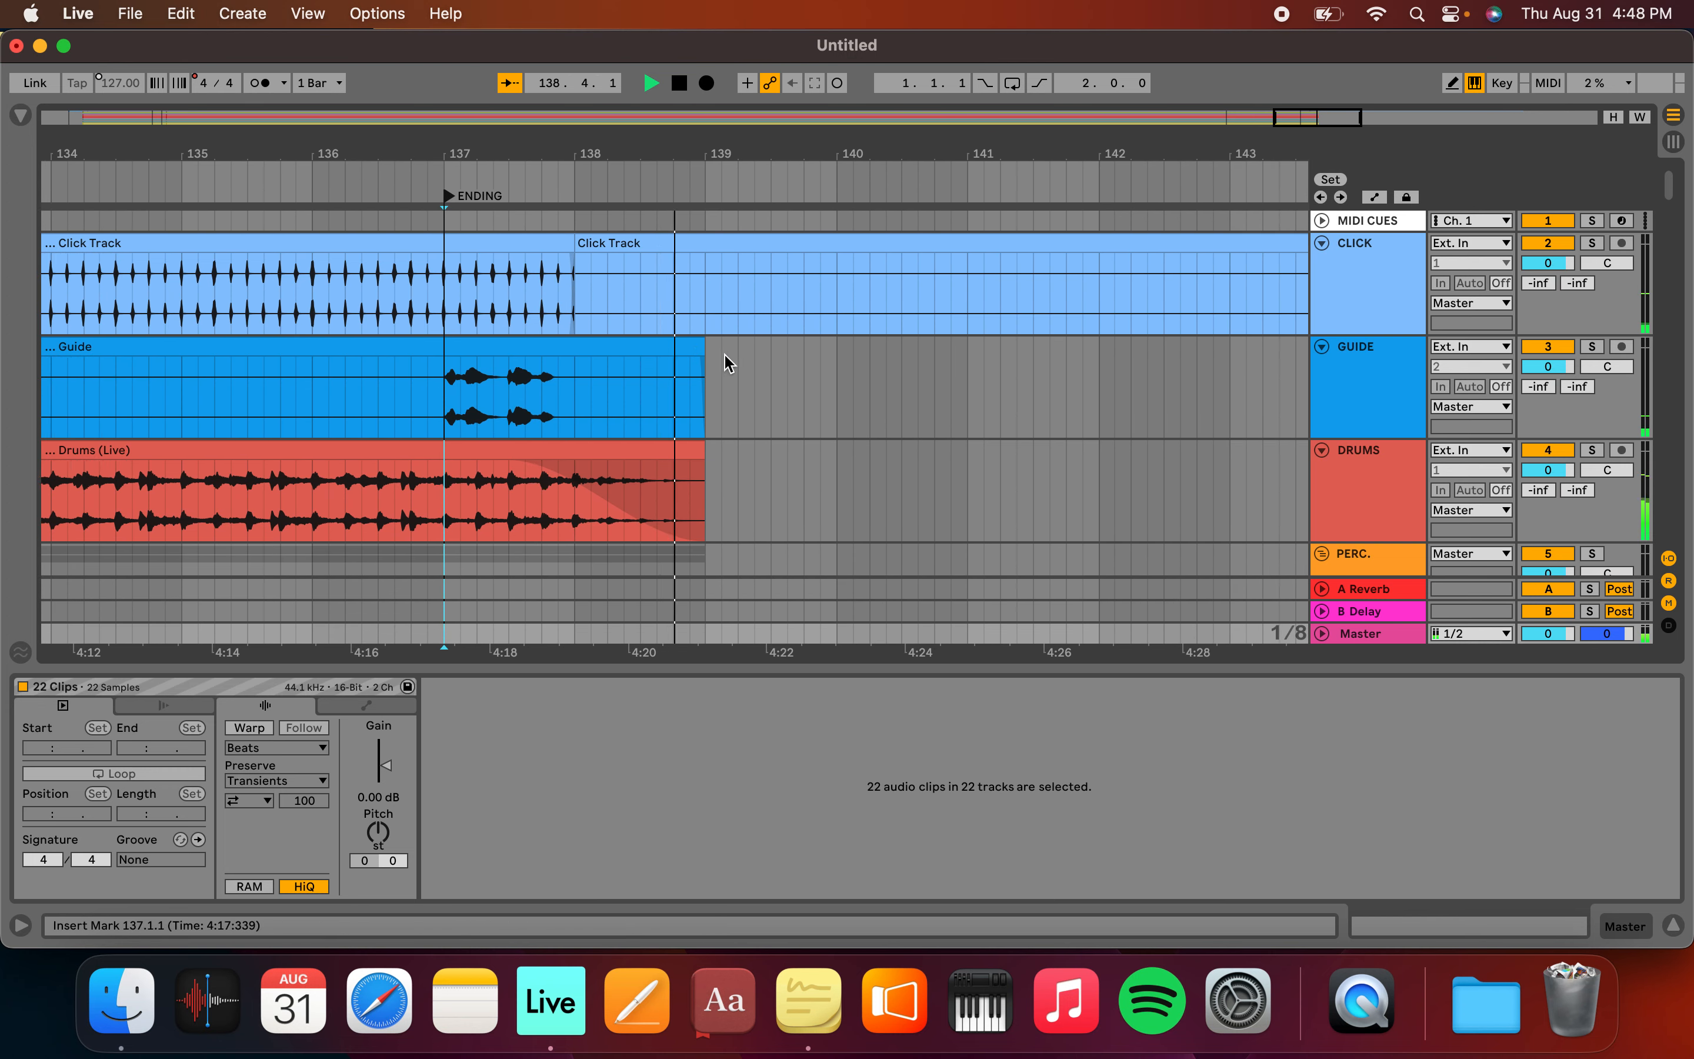
{"action": "scroll", "coordinate": [558, 365], "scroll_direction": "down", "scroll_amount": 3}
{"action": "mouse_move", "coordinate": [492, 364]}
Start the fade-out of the Loop clip on LOOP 1 at bar 137 and bend its curve for a quicker drop
{"action": "scroll", "coordinate": [492, 364], "scroll_direction": "down", "scroll_amount": 3}
{"action": "scroll", "coordinate": [492, 363], "scroll_direction": "down", "scroll_amount": 3}
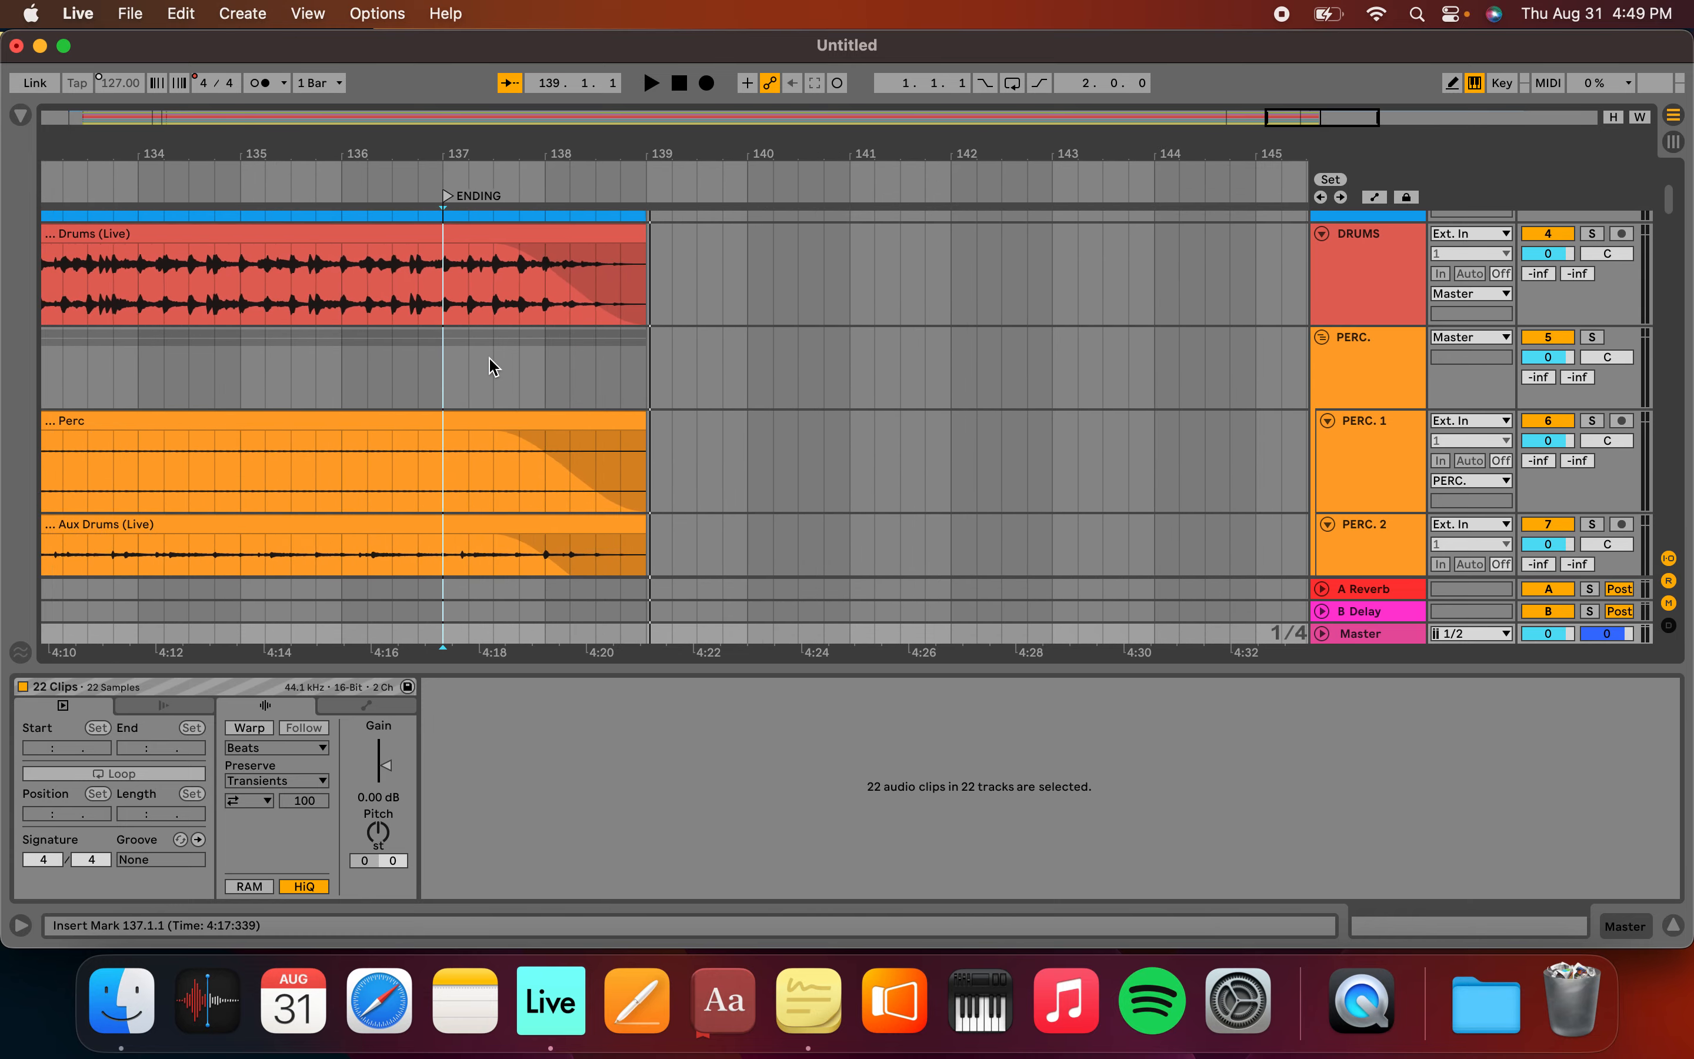
{"action": "scroll", "coordinate": [489, 356], "scroll_direction": "down", "scroll_amount": 1}
{"action": "scroll", "coordinate": [491, 367], "scroll_direction": "up", "scroll_amount": 5}
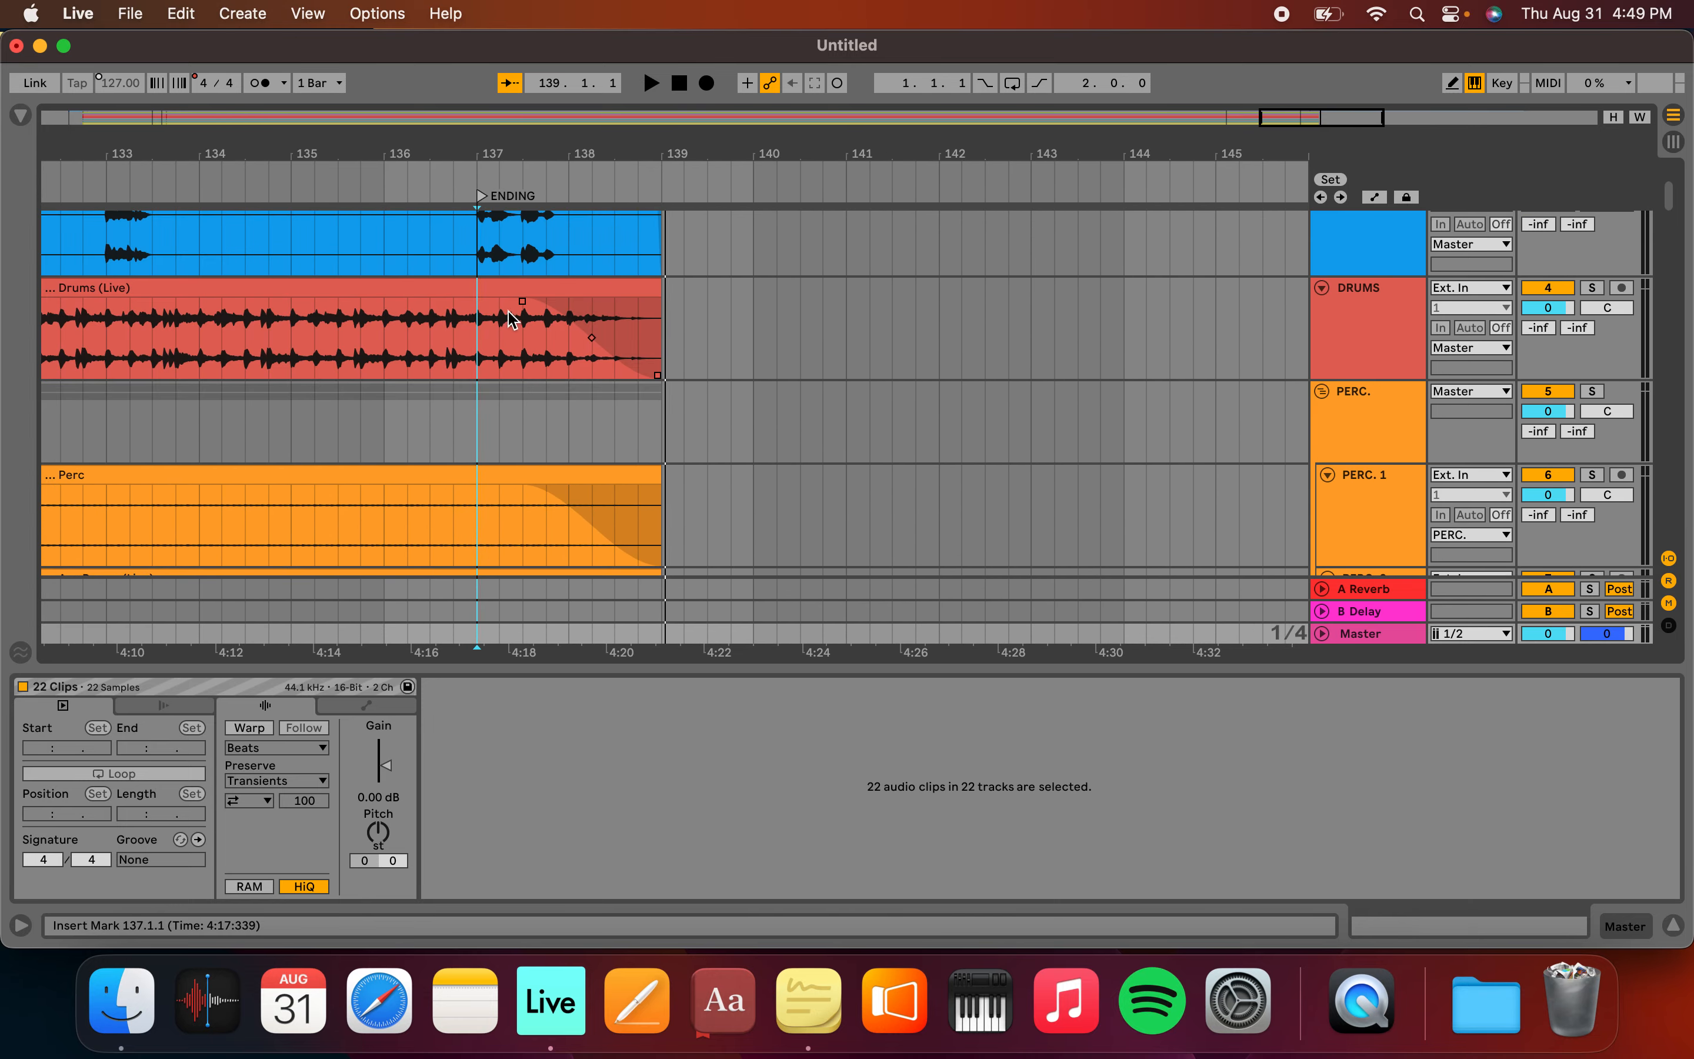
{"action": "scroll", "coordinate": [510, 443], "scroll_direction": "down", "scroll_amount": 5}
{"action": "scroll", "coordinate": [537, 487], "scroll_direction": "down", "scroll_amount": 5}
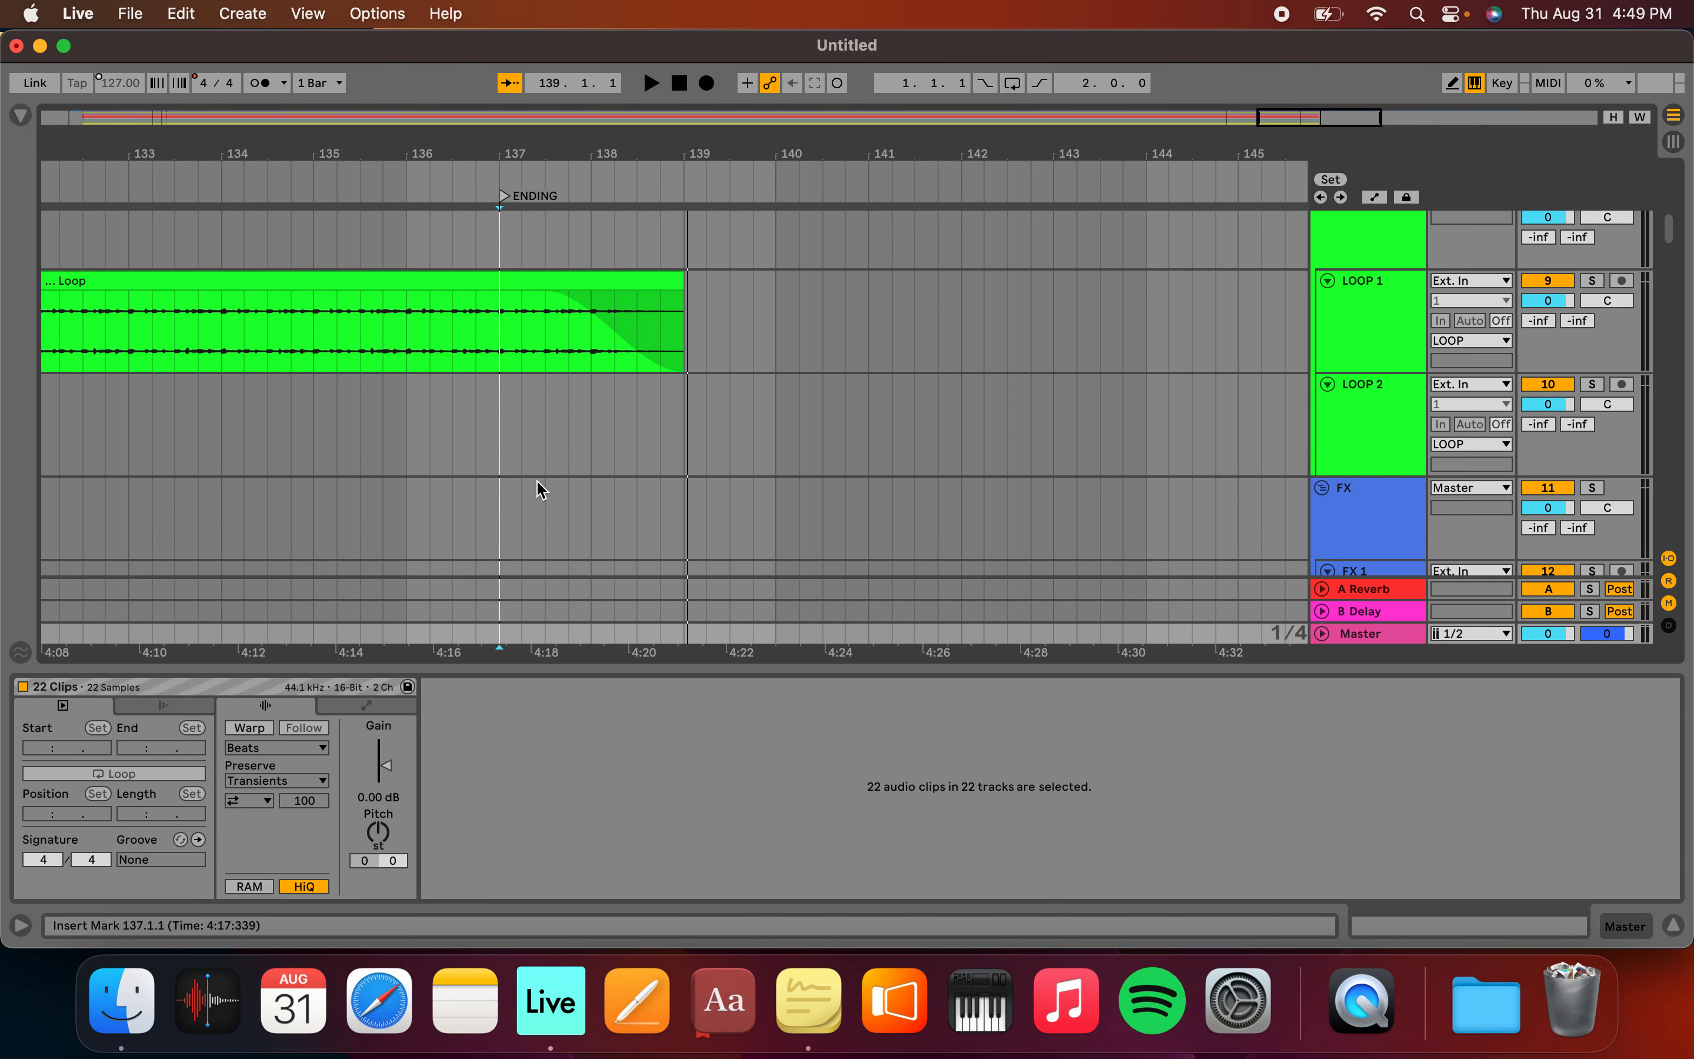
{"action": "scroll", "coordinate": [537, 317], "scroll_direction": "up", "scroll_amount": 5}
{"action": "scroll", "coordinate": [536, 318], "scroll_direction": "down", "scroll_amount": 3}
{"action": "scroll", "coordinate": [549, 378], "scroll_direction": "up", "scroll_amount": 3}
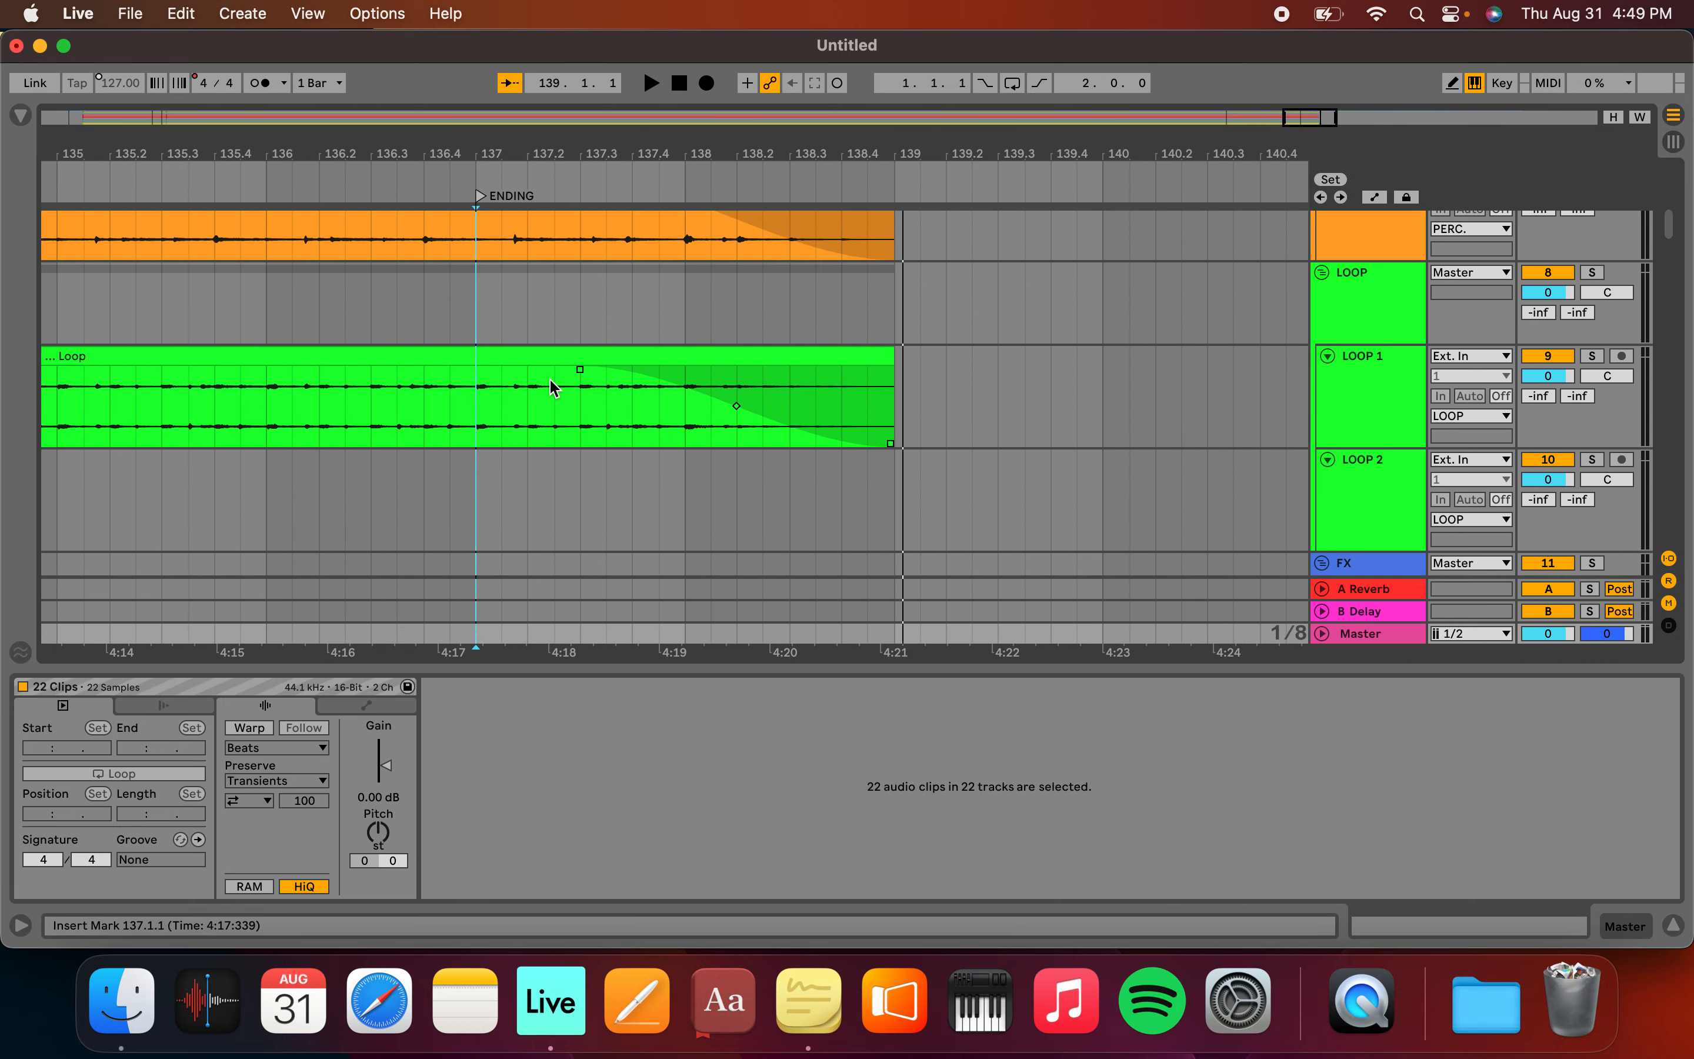
{"action": "left_click", "coordinate": [580, 370]}
{"action": "left_click_drag", "start_coordinate": [580, 375], "coordinate": [483, 376]}
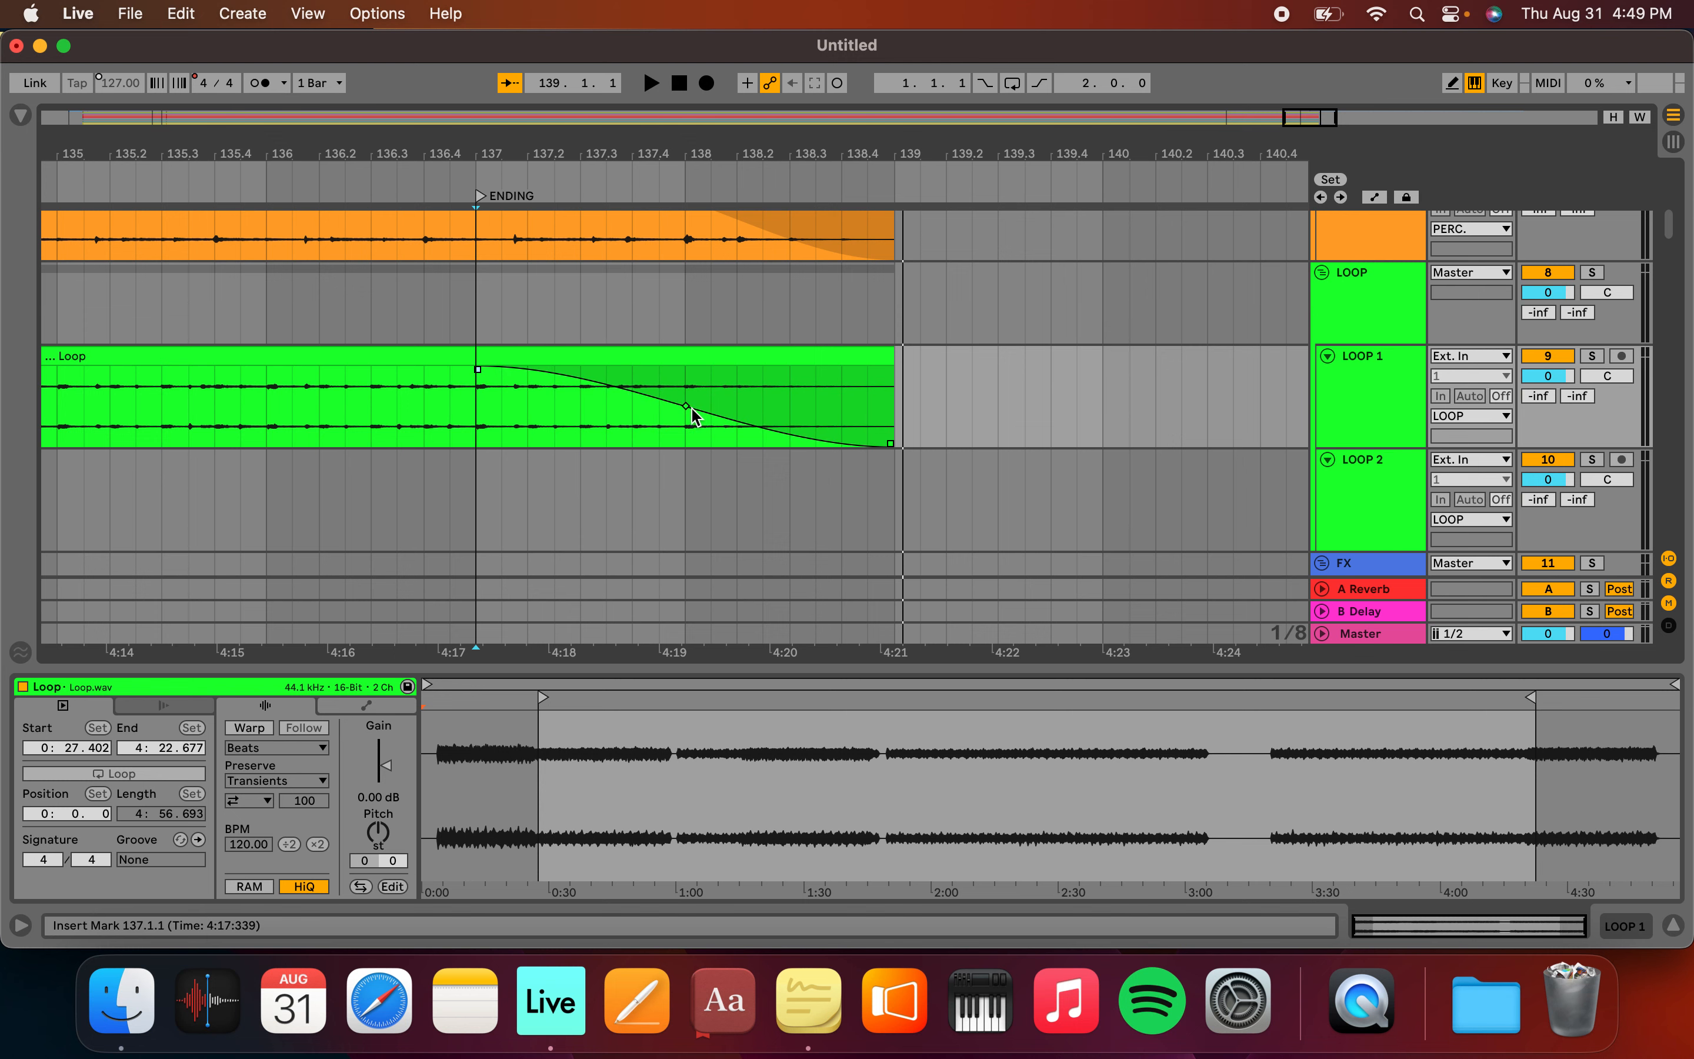
{"action": "left_click_drag", "start_coordinate": [683, 407], "coordinate": [464, 399]}
Start the fade-outs of the Aux Drums, Perc and Drums (Live) clips at bar 137 and bend their curves for a quicker drop
{"action": "scroll", "coordinate": [622, 426], "scroll_direction": "up", "scroll_amount": 5}
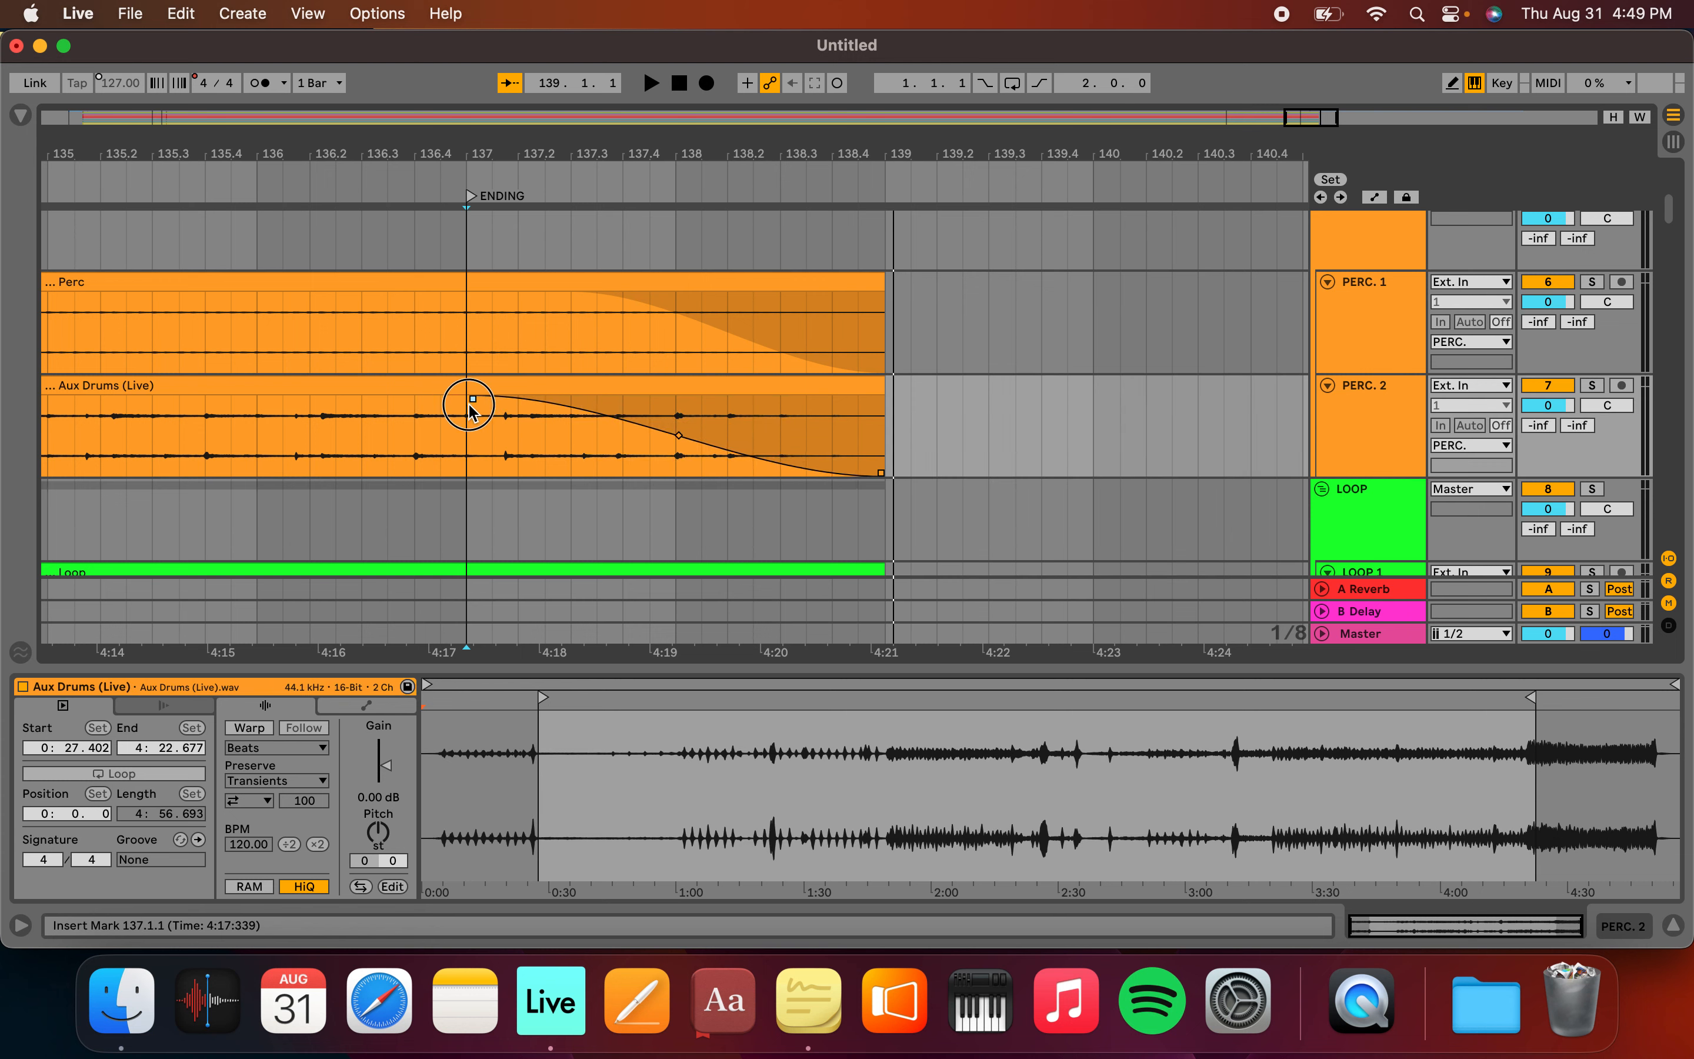
{"action": "left_click_drag", "start_coordinate": [676, 440], "coordinate": [621, 459]}
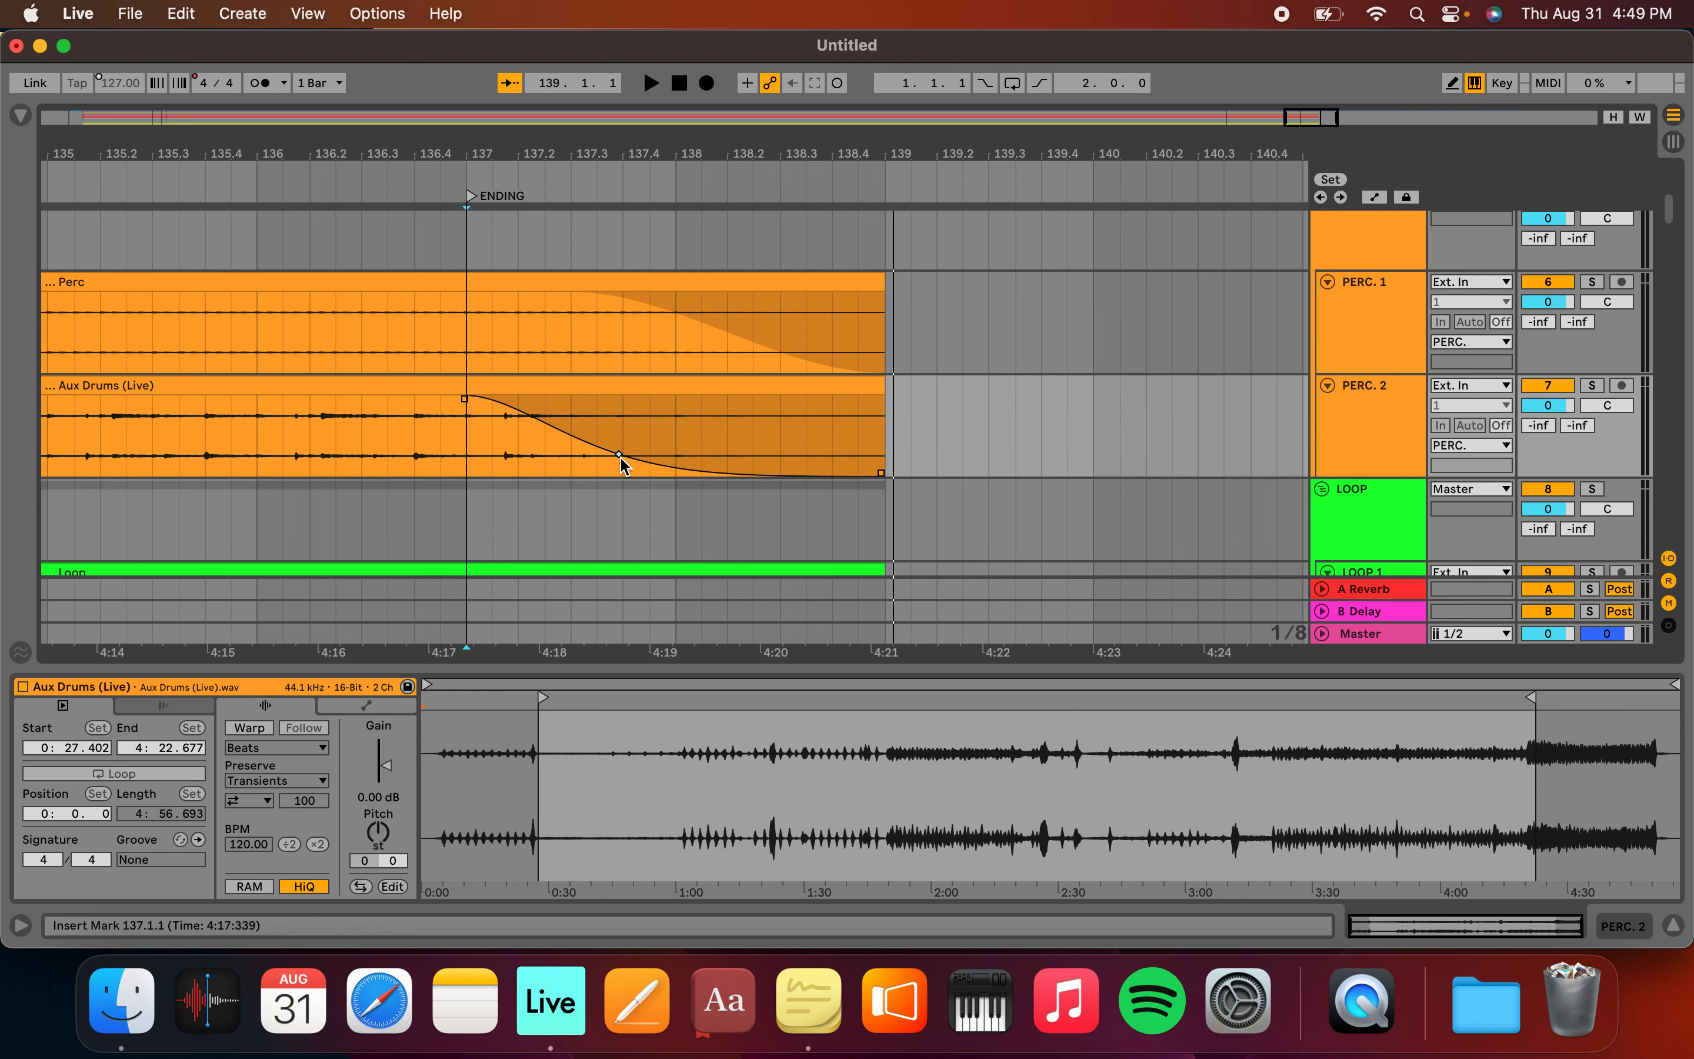
{"action": "left_click_drag", "start_coordinate": [574, 298], "coordinate": [465, 294]}
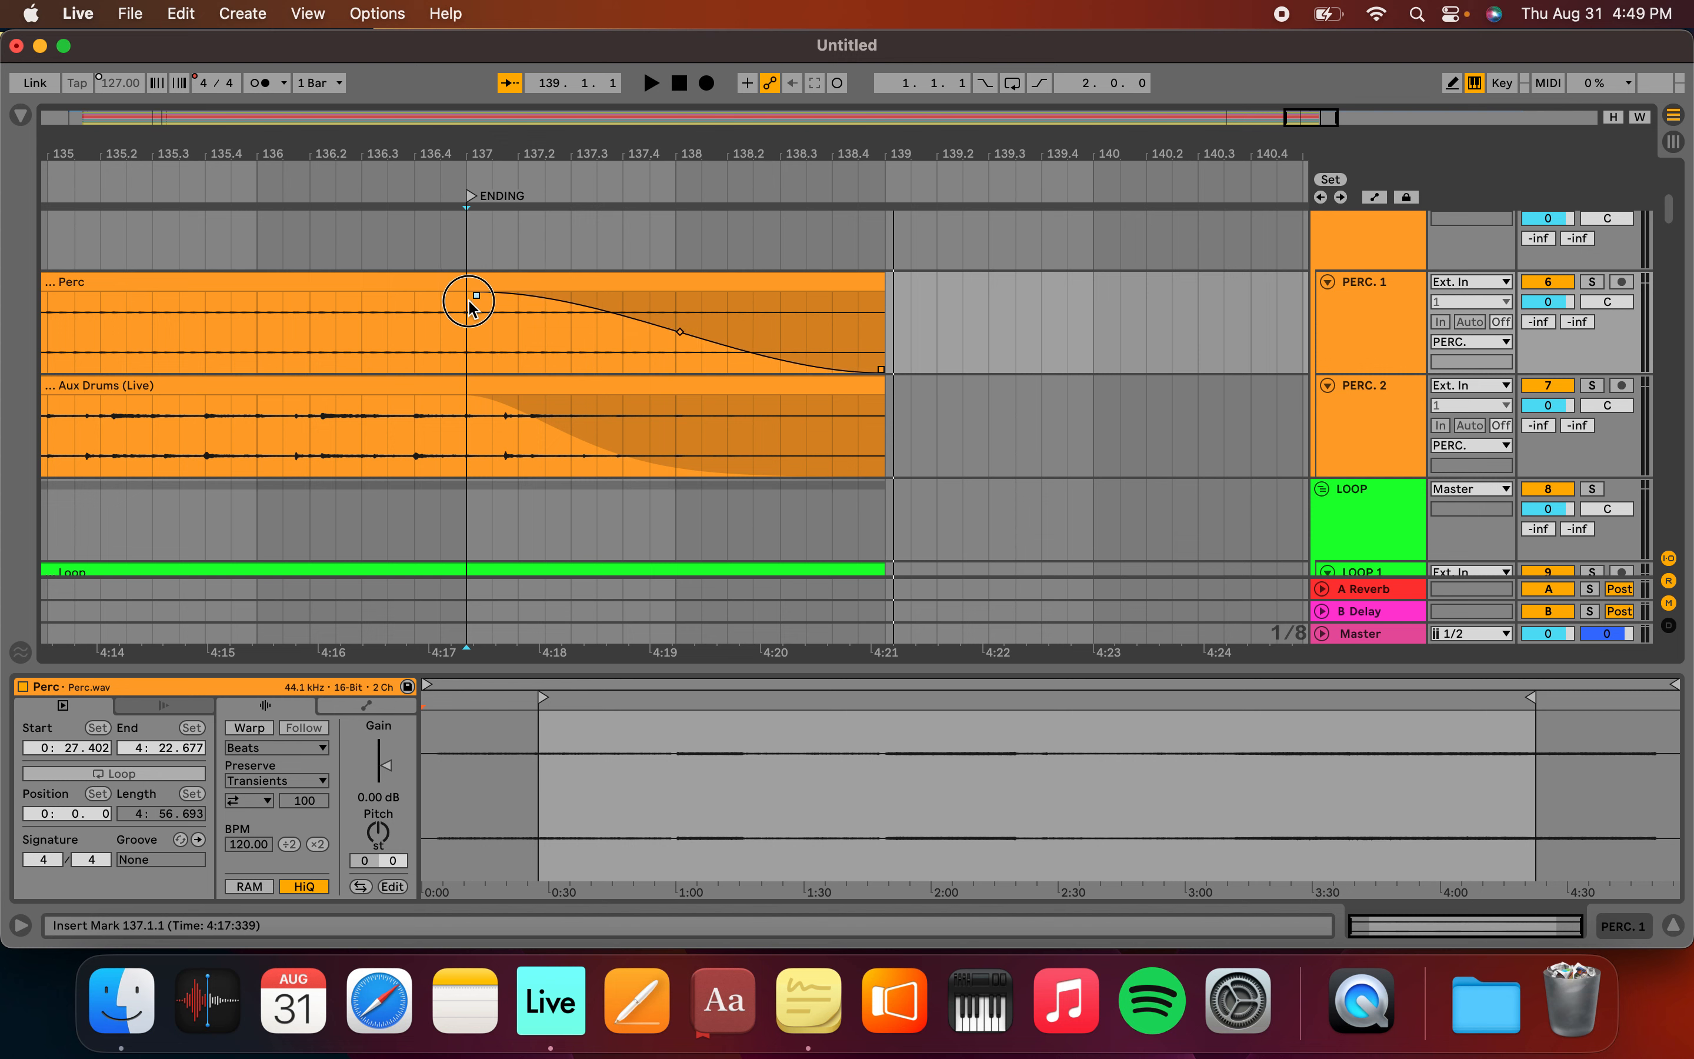
{"action": "left_click_drag", "start_coordinate": [672, 340], "coordinate": [462, 404]}
{"action": "scroll", "coordinate": [605, 362], "scroll_direction": "up", "scroll_amount": 5}
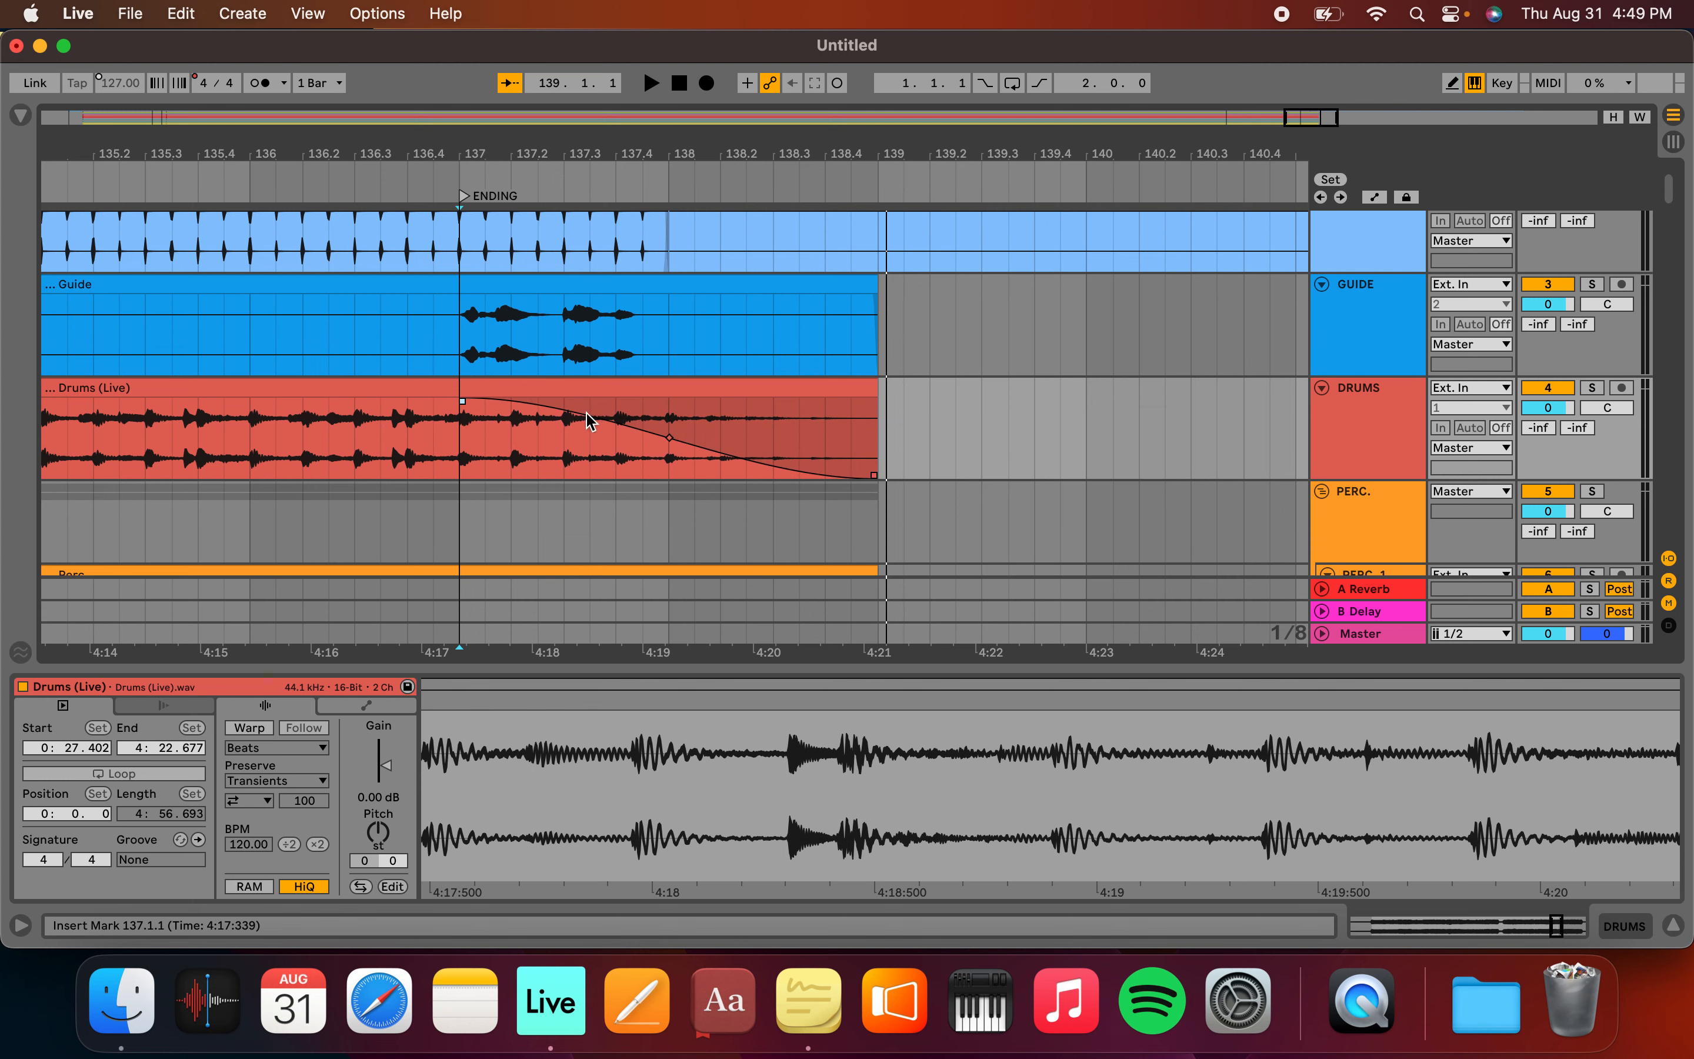
{"action": "left_click_drag", "start_coordinate": [669, 438], "coordinate": [582, 480]}
{"action": "scroll", "coordinate": [665, 405], "scroll_direction": "down", "scroll_amount": 3}
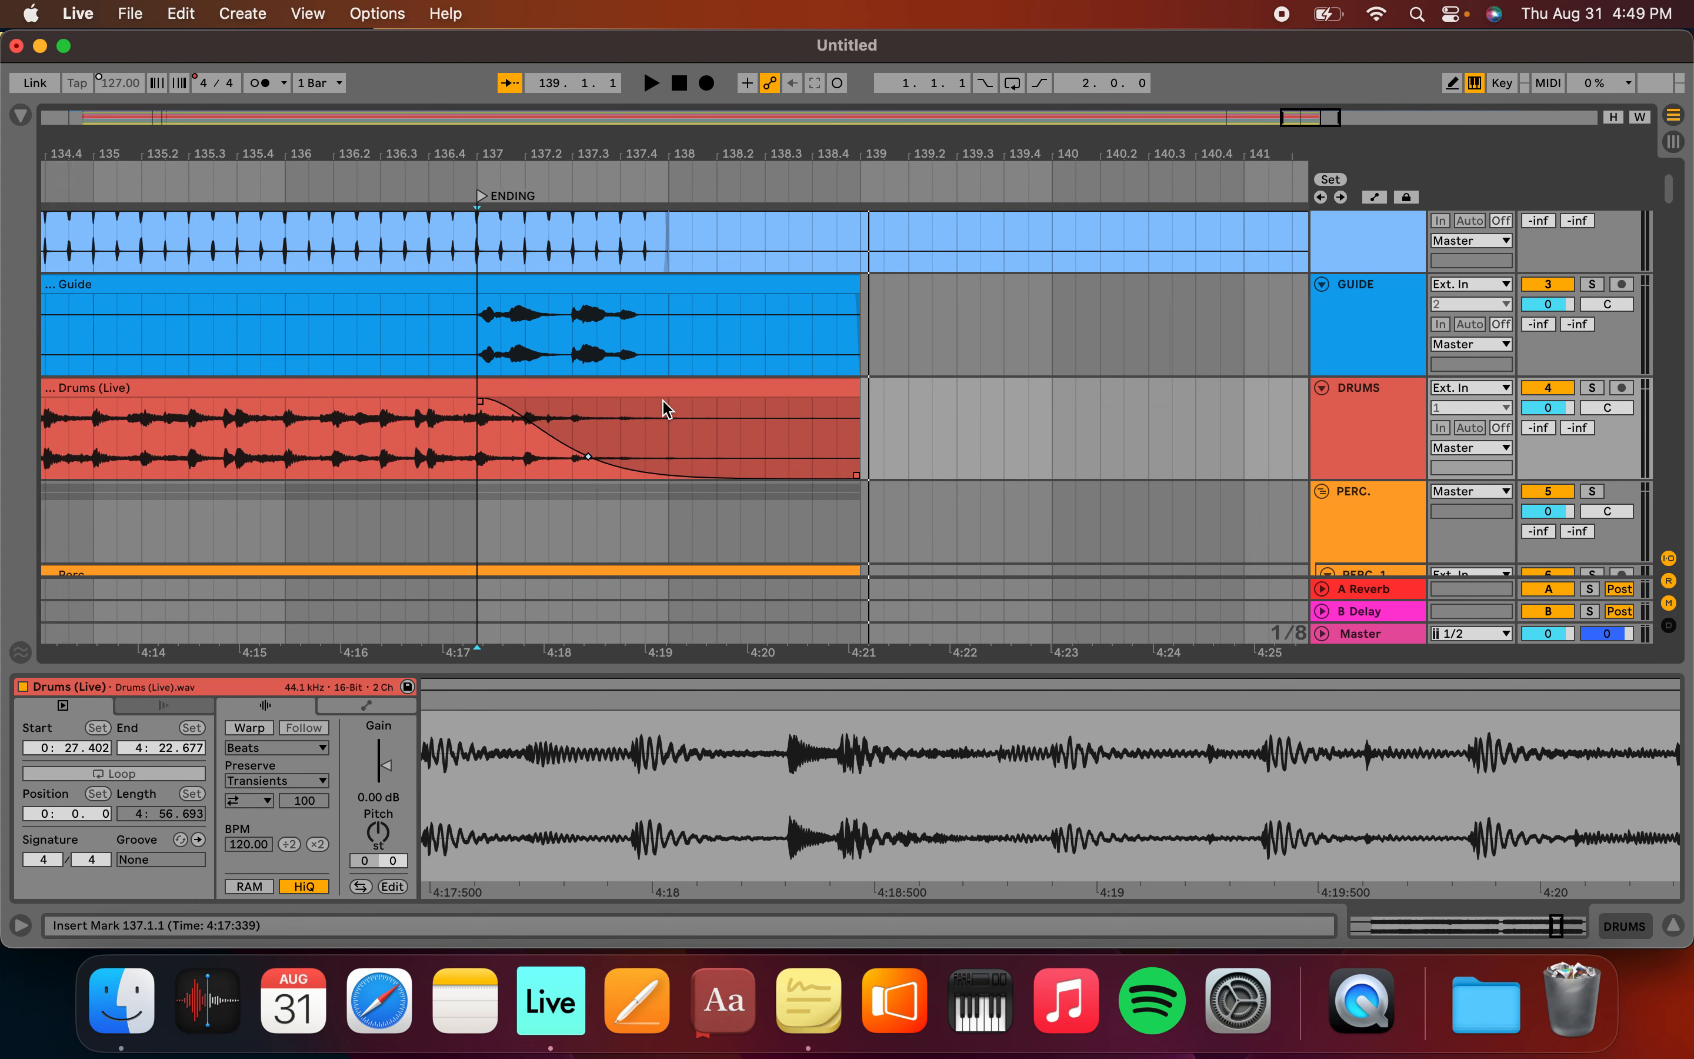
Trim the ends of the vocal clips from BGVS down to Choir back to bar 137
{"action": "scroll", "coordinate": [744, 397], "scroll_direction": "down", "scroll_amount": 10}
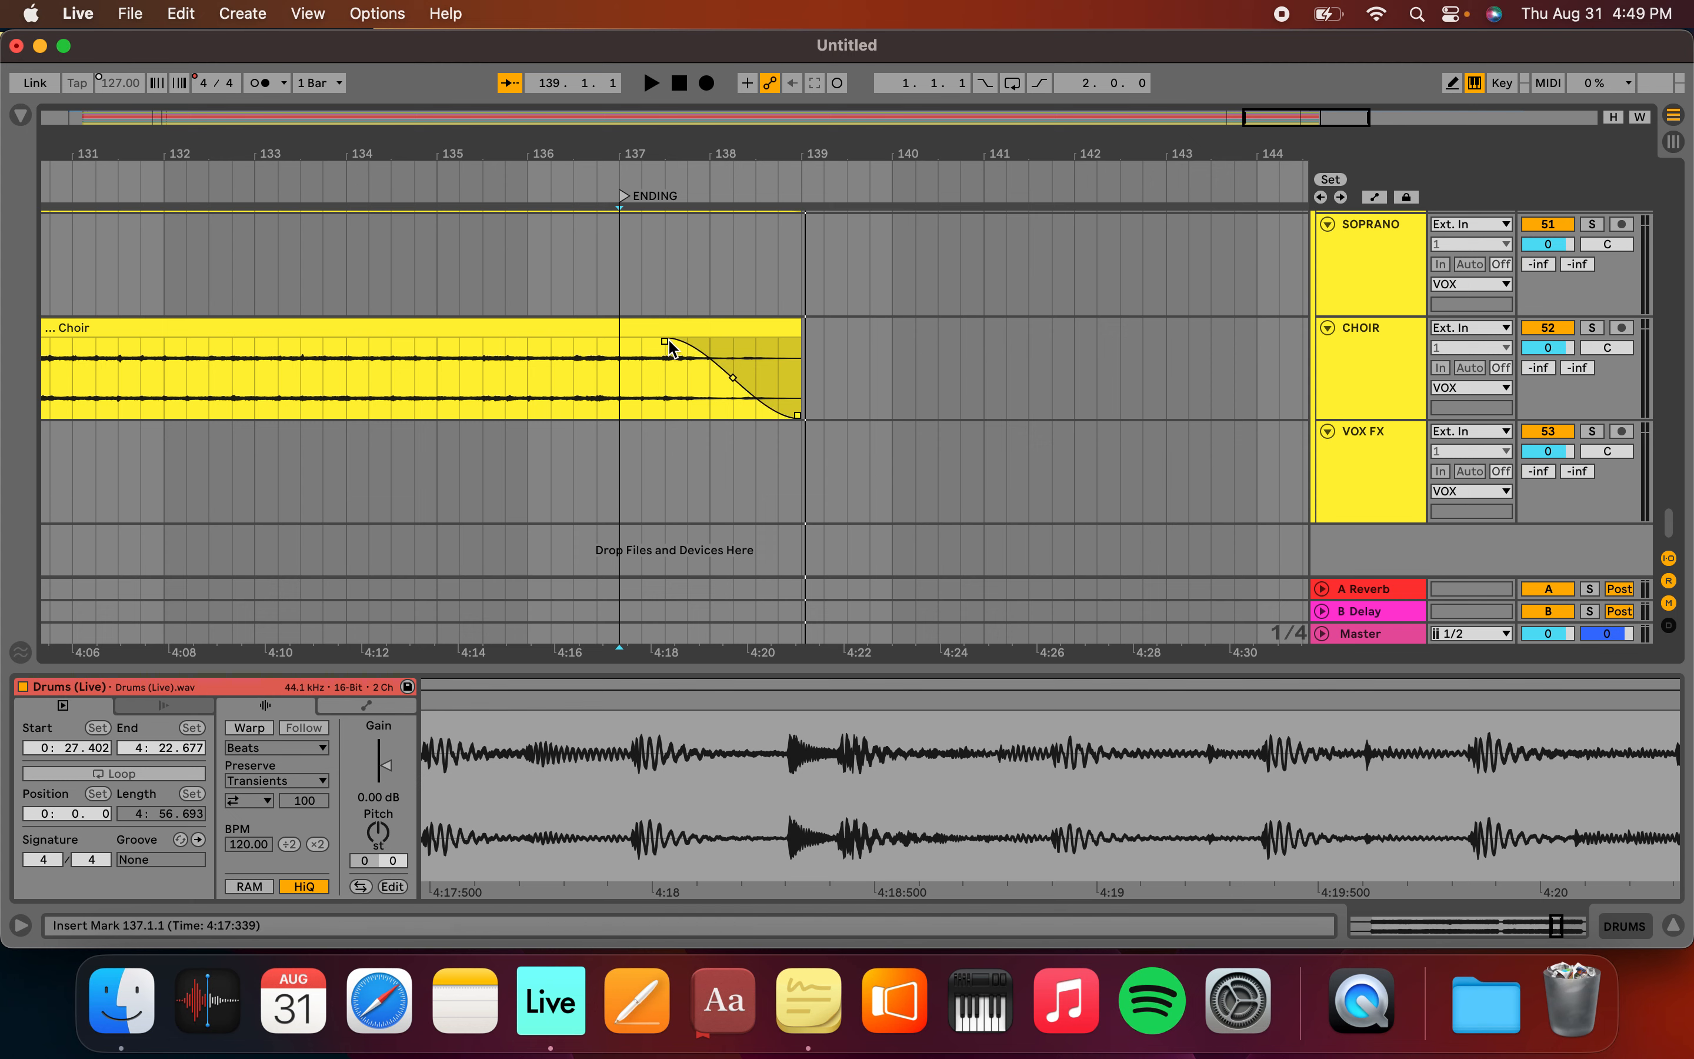
{"action": "left_click", "coordinate": [703, 327]}
{"action": "scroll", "coordinate": [783, 300], "scroll_direction": "up", "scroll_amount": 5}
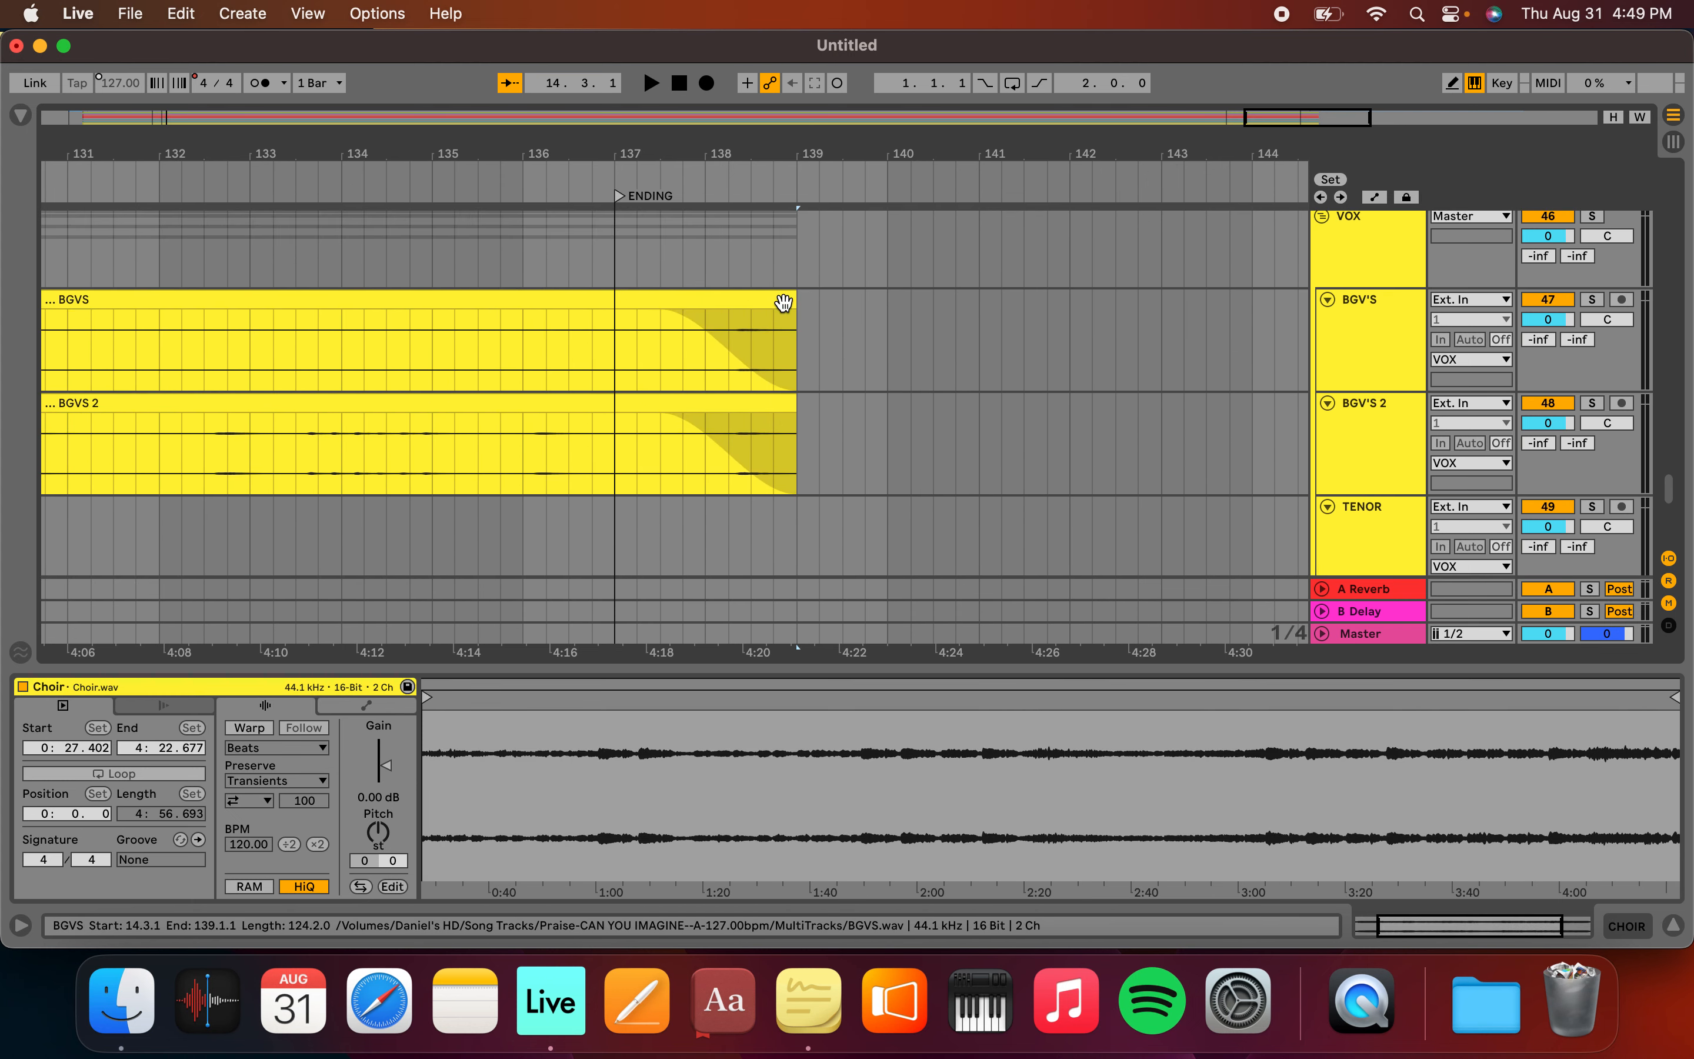
{"action": "left_click", "coordinate": [747, 298], "text": "shift"}
{"action": "left_click_drag", "start_coordinate": [795, 300], "coordinate": [619, 319]}
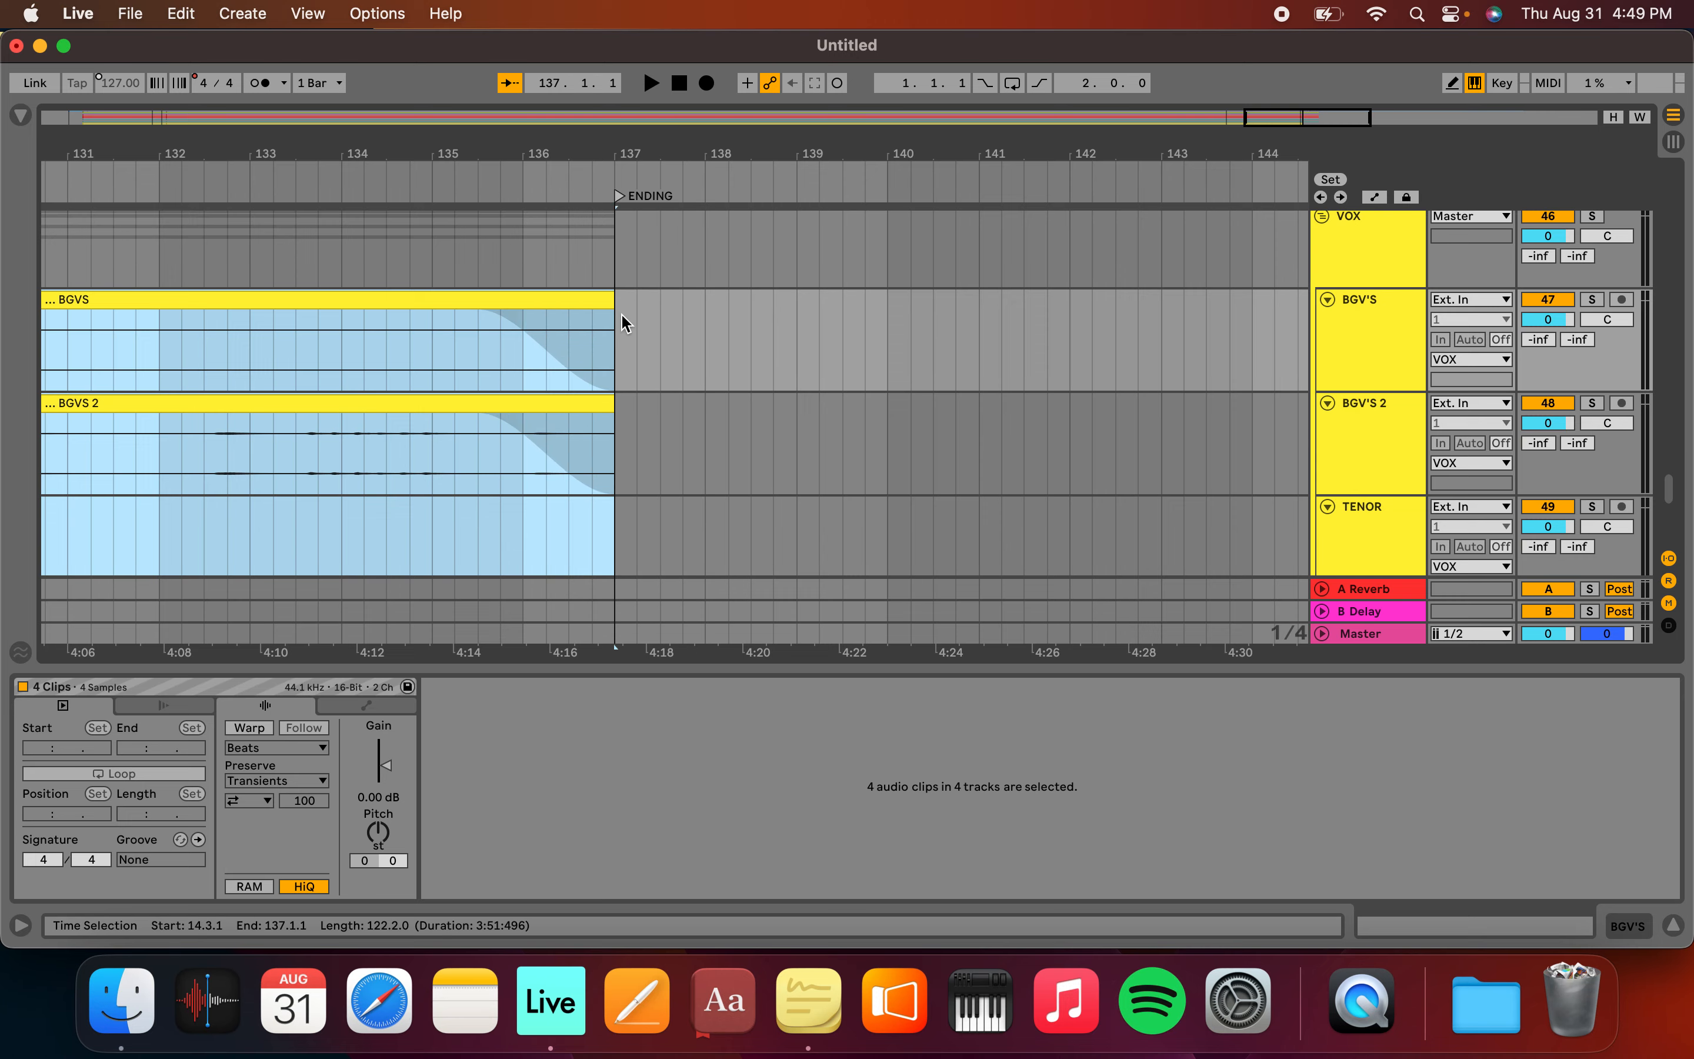
Play from the ENDING marker past bar 139 to check the reshaped fades and trimmed vocals
{"action": "scroll", "coordinate": [618, 343], "scroll_direction": "up", "scroll_amount": 2}
{"action": "scroll", "coordinate": [619, 347], "scroll_direction": "up", "scroll_amount": 10}
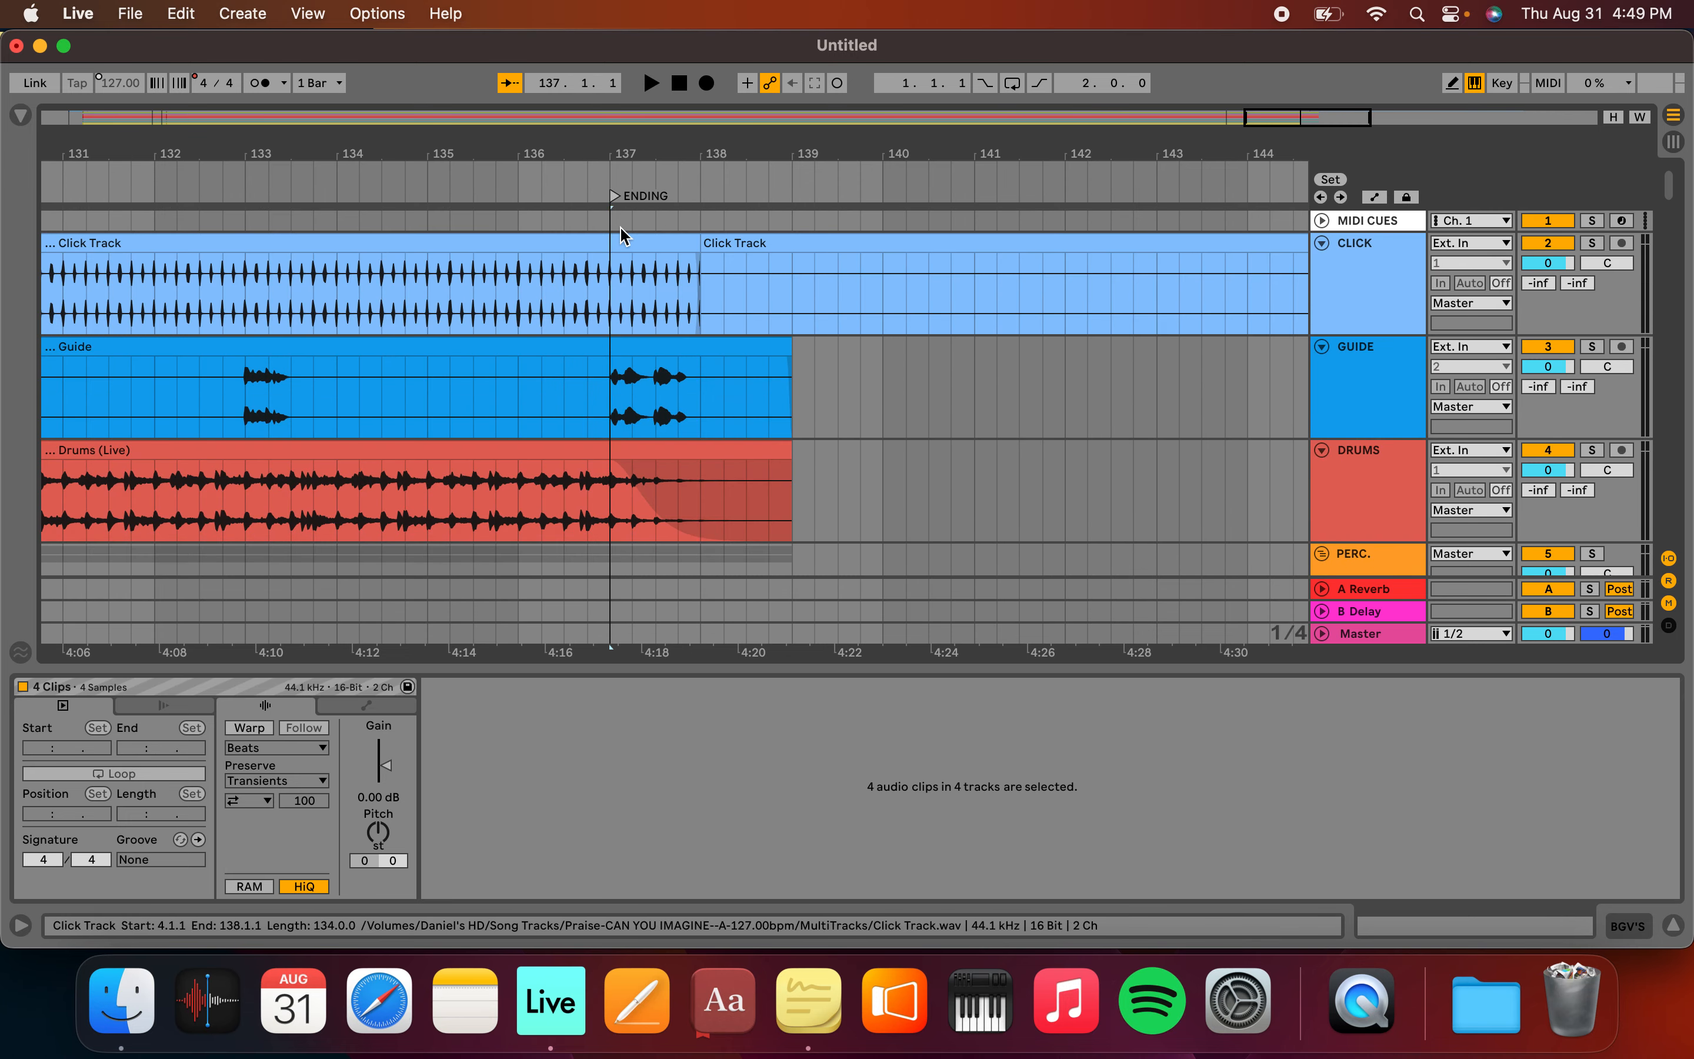
{"action": "left_click", "coordinate": [614, 198]}
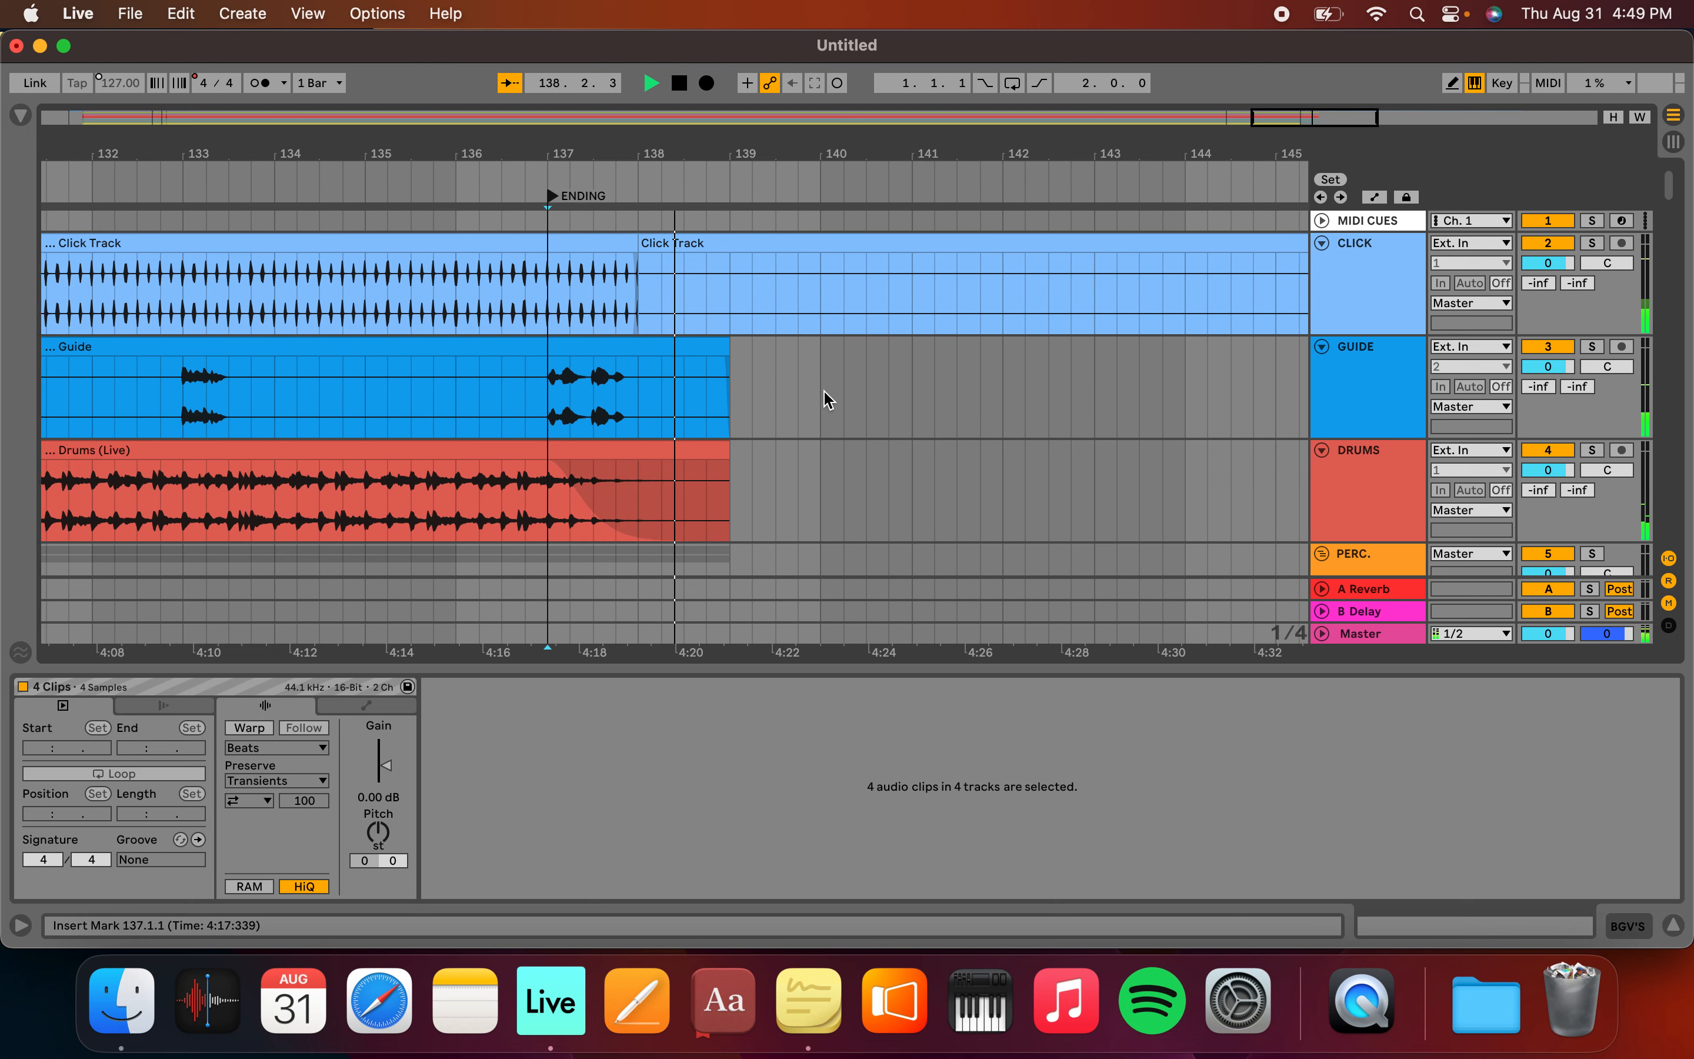
{"action": "key", "text": "space"}
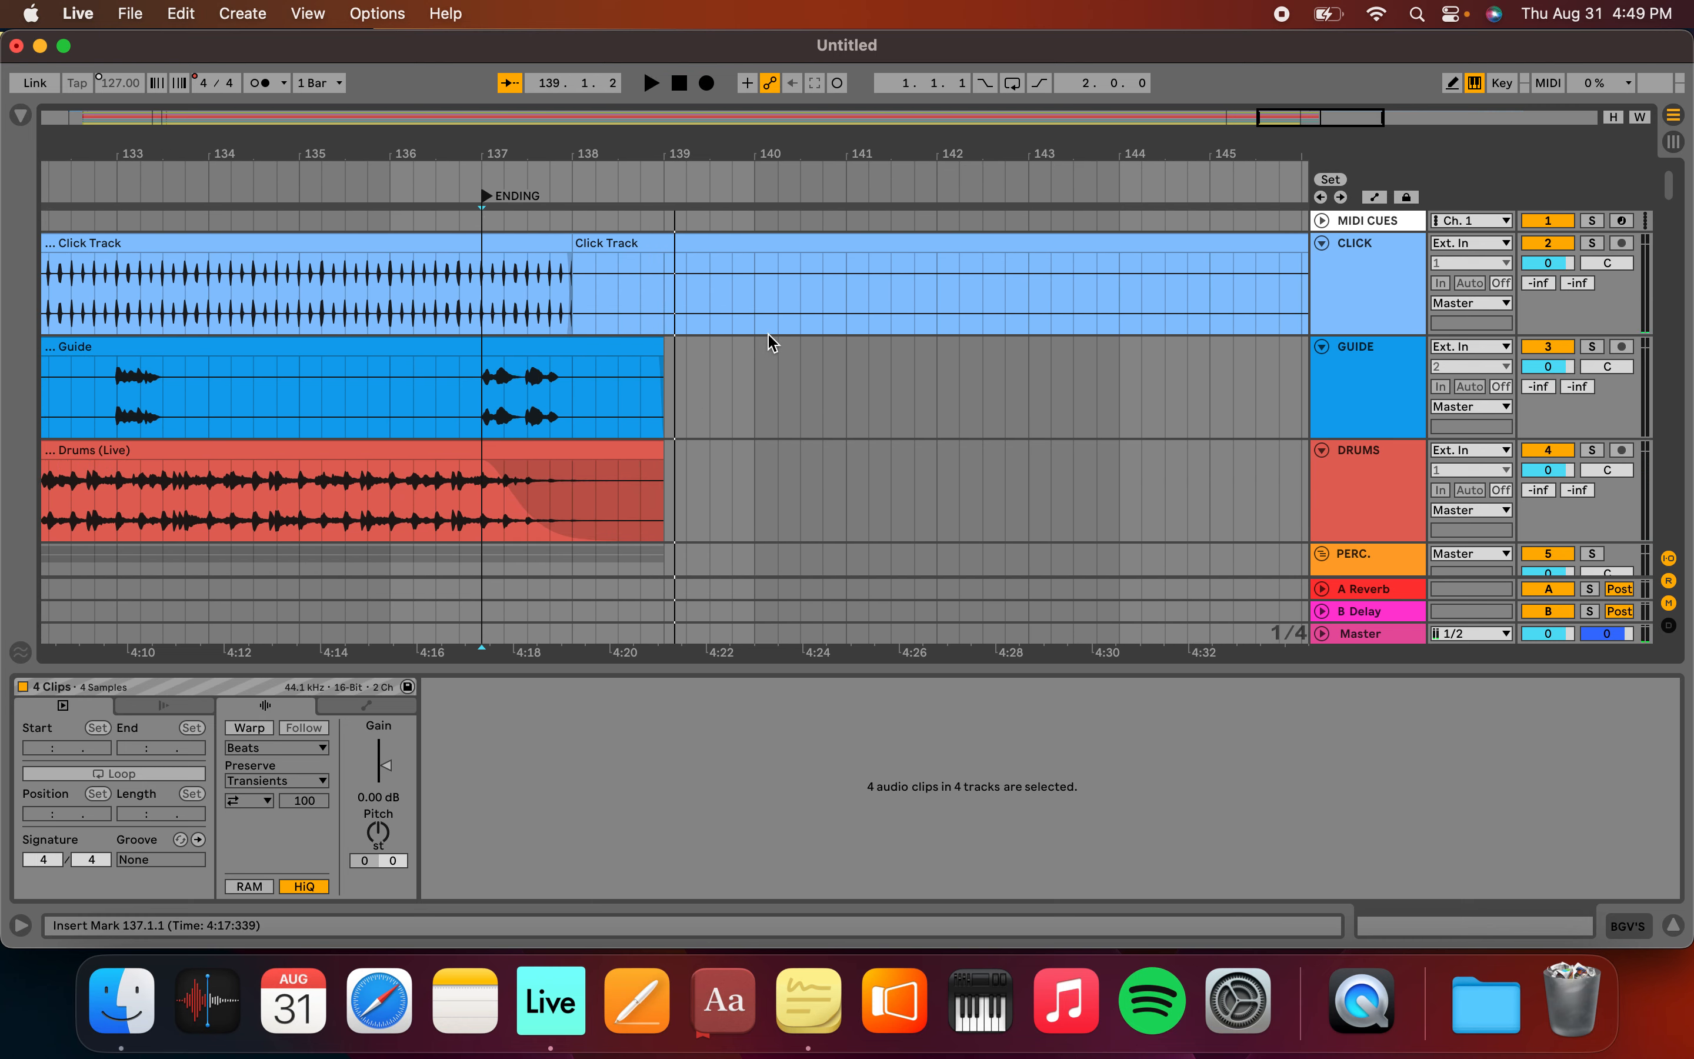
Shorten the silenced Click Track clip after bar 138 so it ends at 139.1.3
{"action": "scroll", "coordinate": [771, 343], "scroll_direction": "down", "scroll_amount": 10}
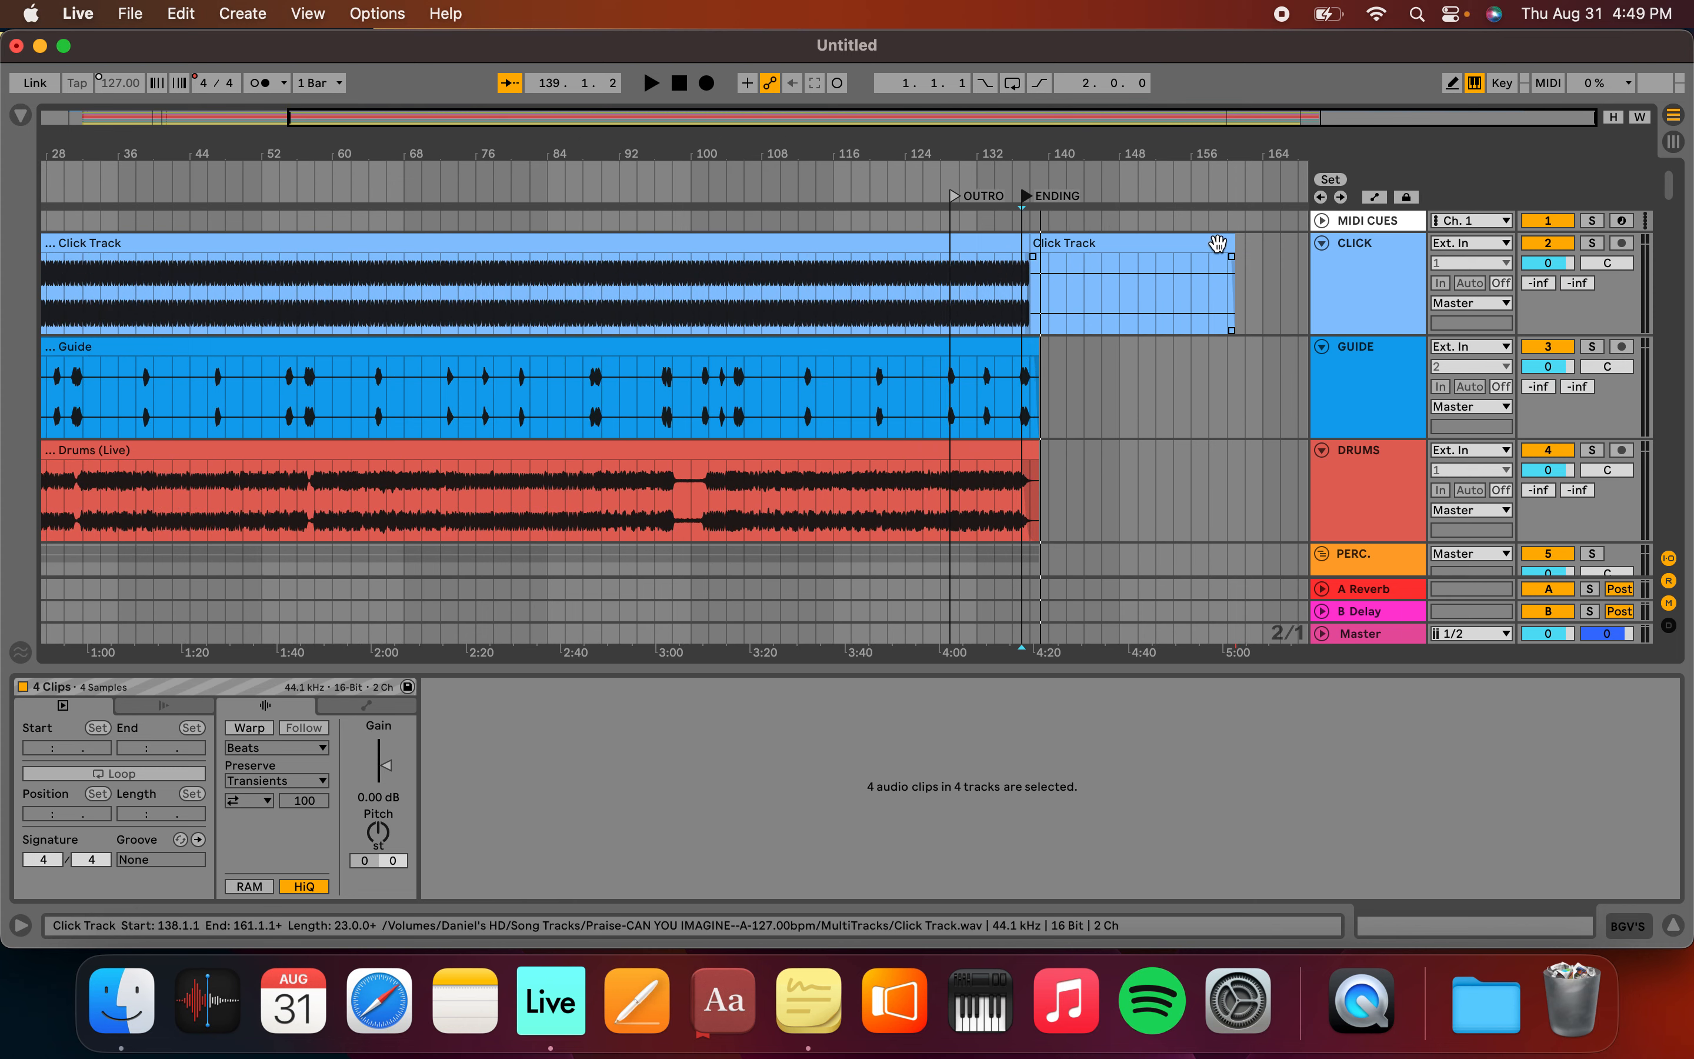
{"action": "left_click_drag", "start_coordinate": [1230, 257], "coordinate": [1057, 256]}
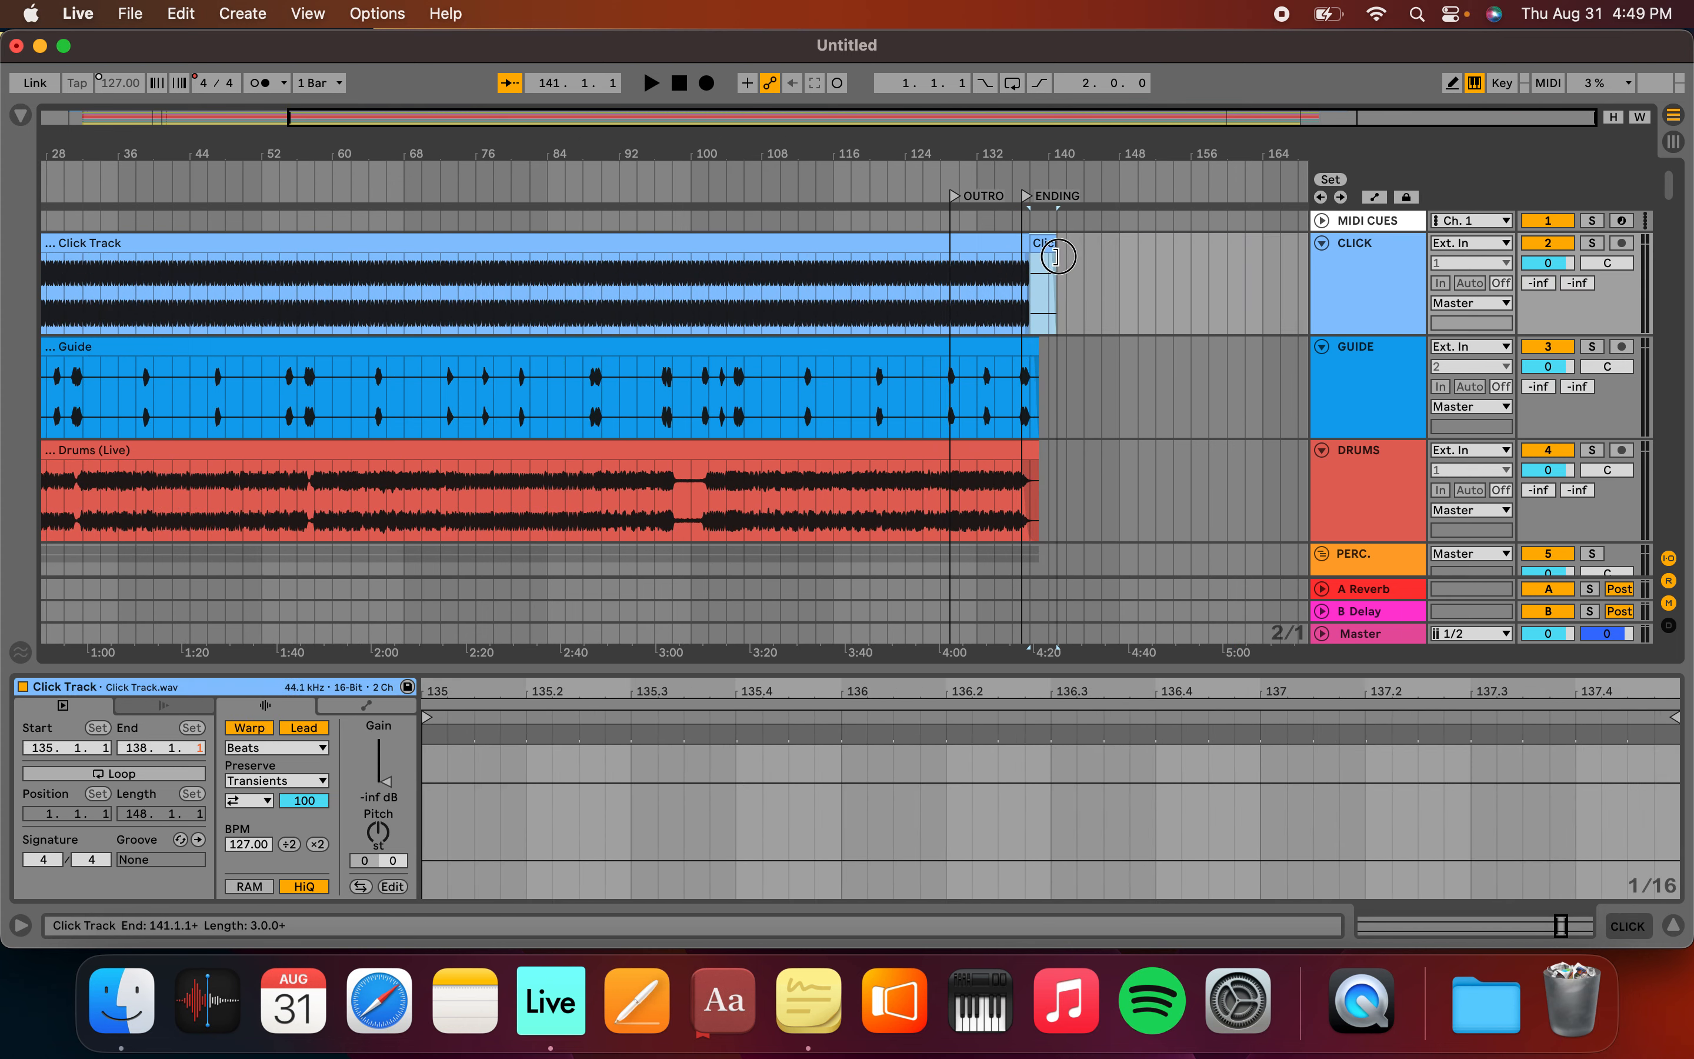
{"action": "scroll", "coordinate": [1056, 266], "scroll_direction": "up", "scroll_amount": 10}
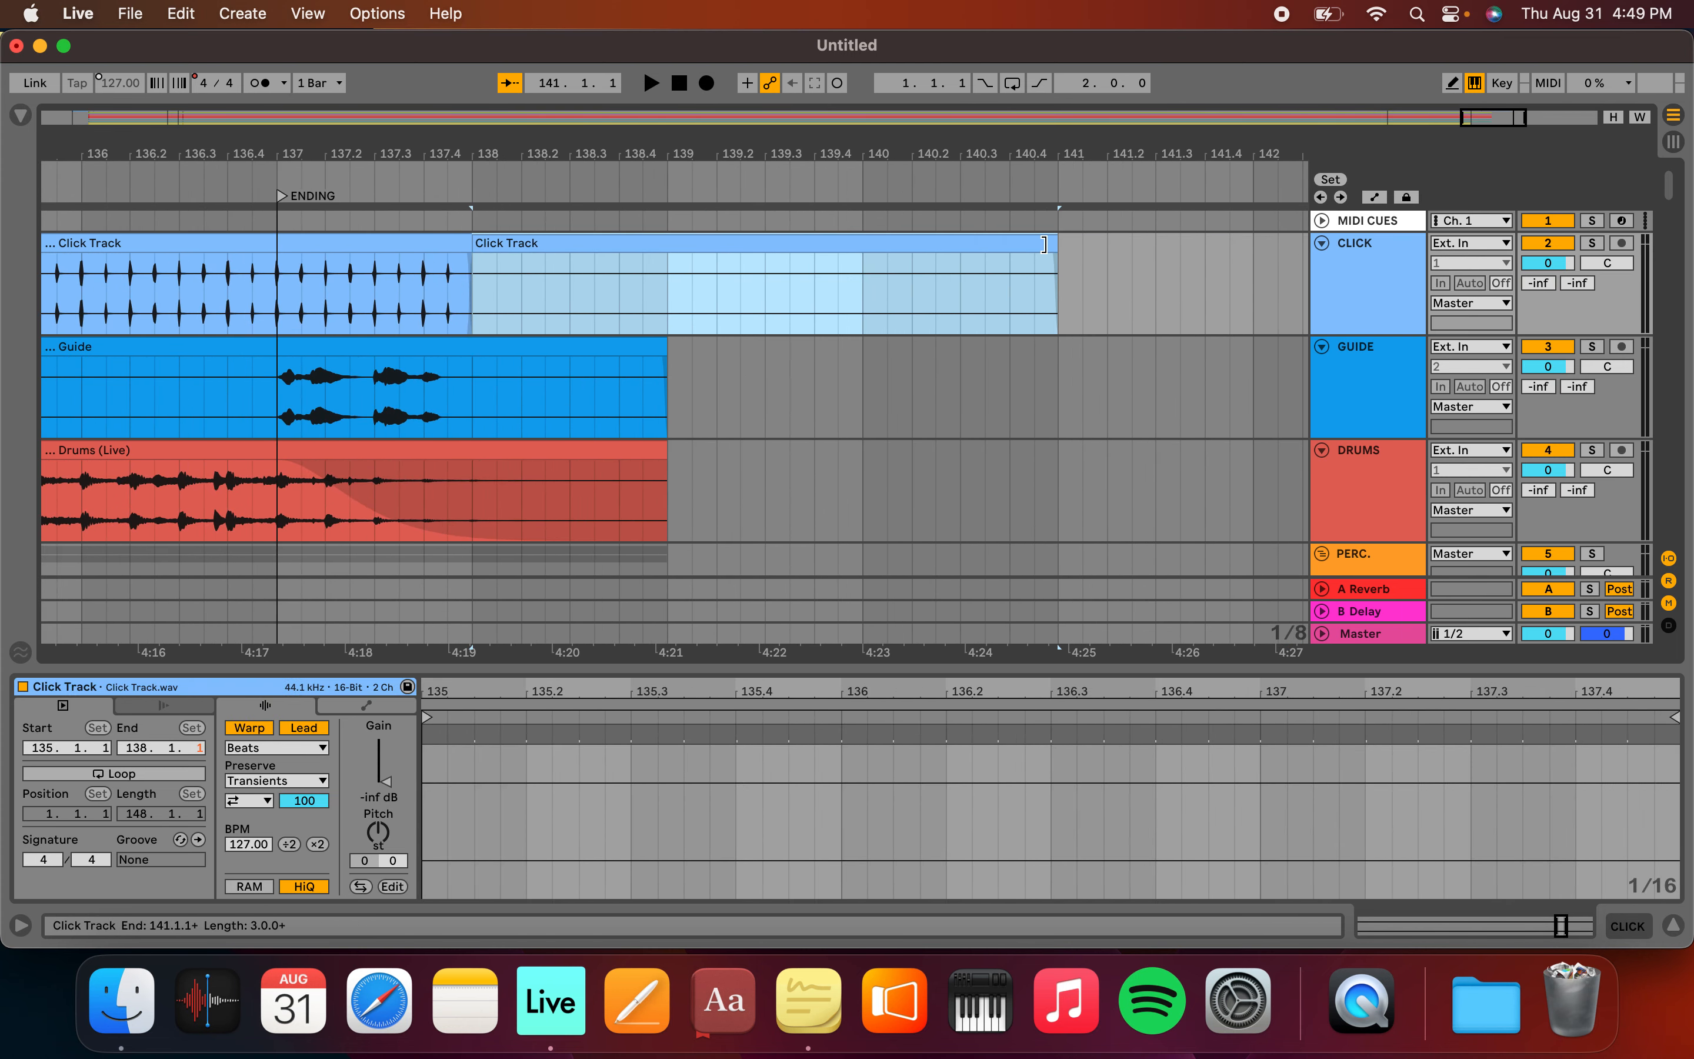
{"action": "left_click_drag", "start_coordinate": [1044, 244], "coordinate": [693, 278]}
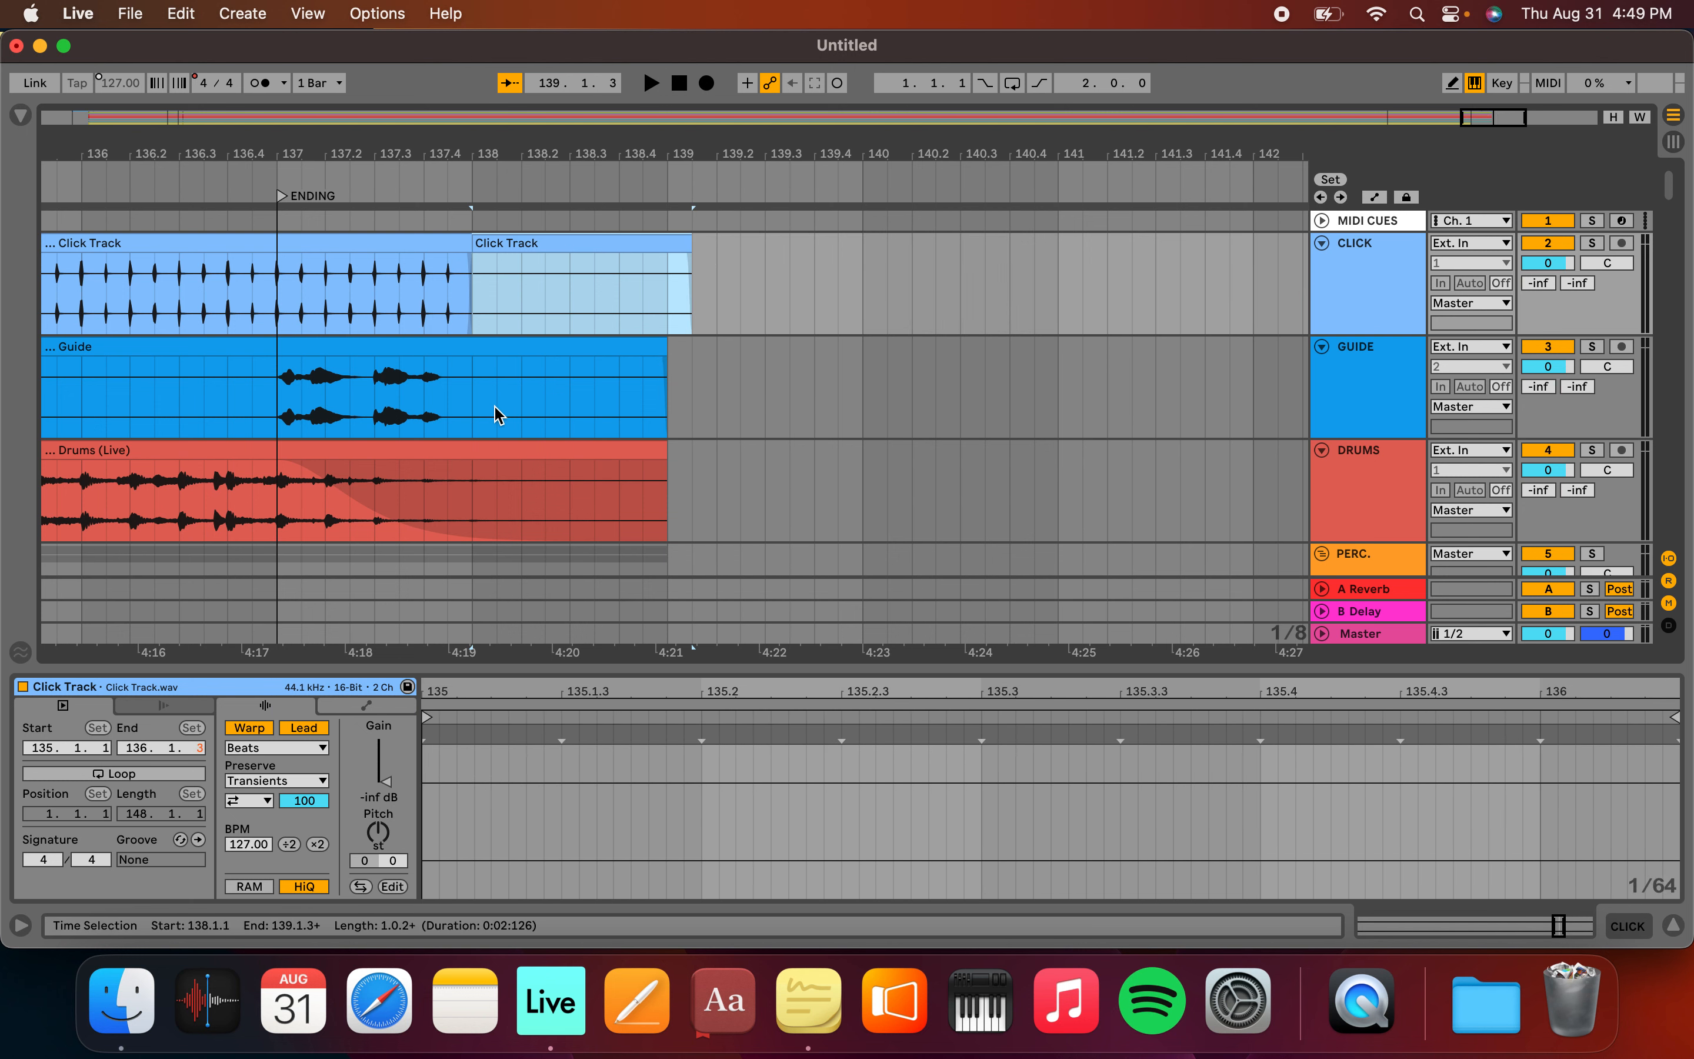
Browse the Dynamic Cues of the English - Female guides in Ableton Tools and preview the Ending cue sample
{"action": "scroll", "coordinate": [500, 415], "scroll_direction": "down", "scroll_amount": 5}
{"action": "scroll", "coordinate": [662, 380], "scroll_direction": "down", "scroll_amount": 2}
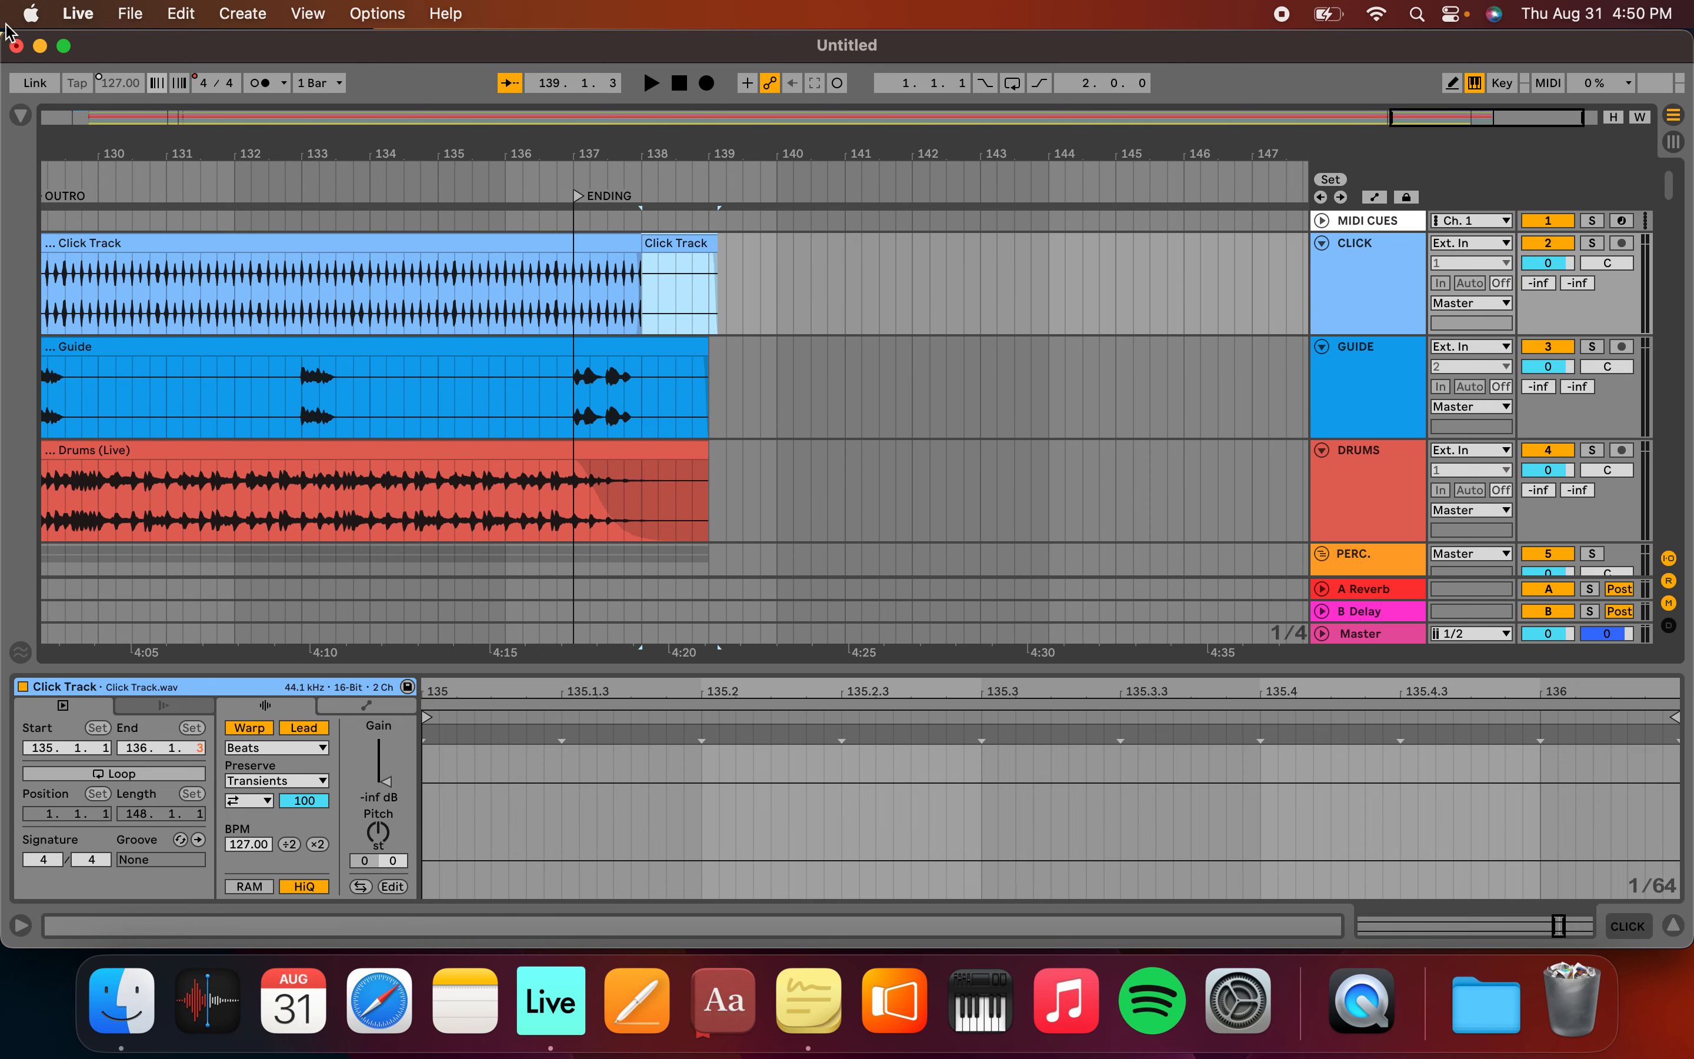
{"action": "left_click", "coordinate": [21, 114]}
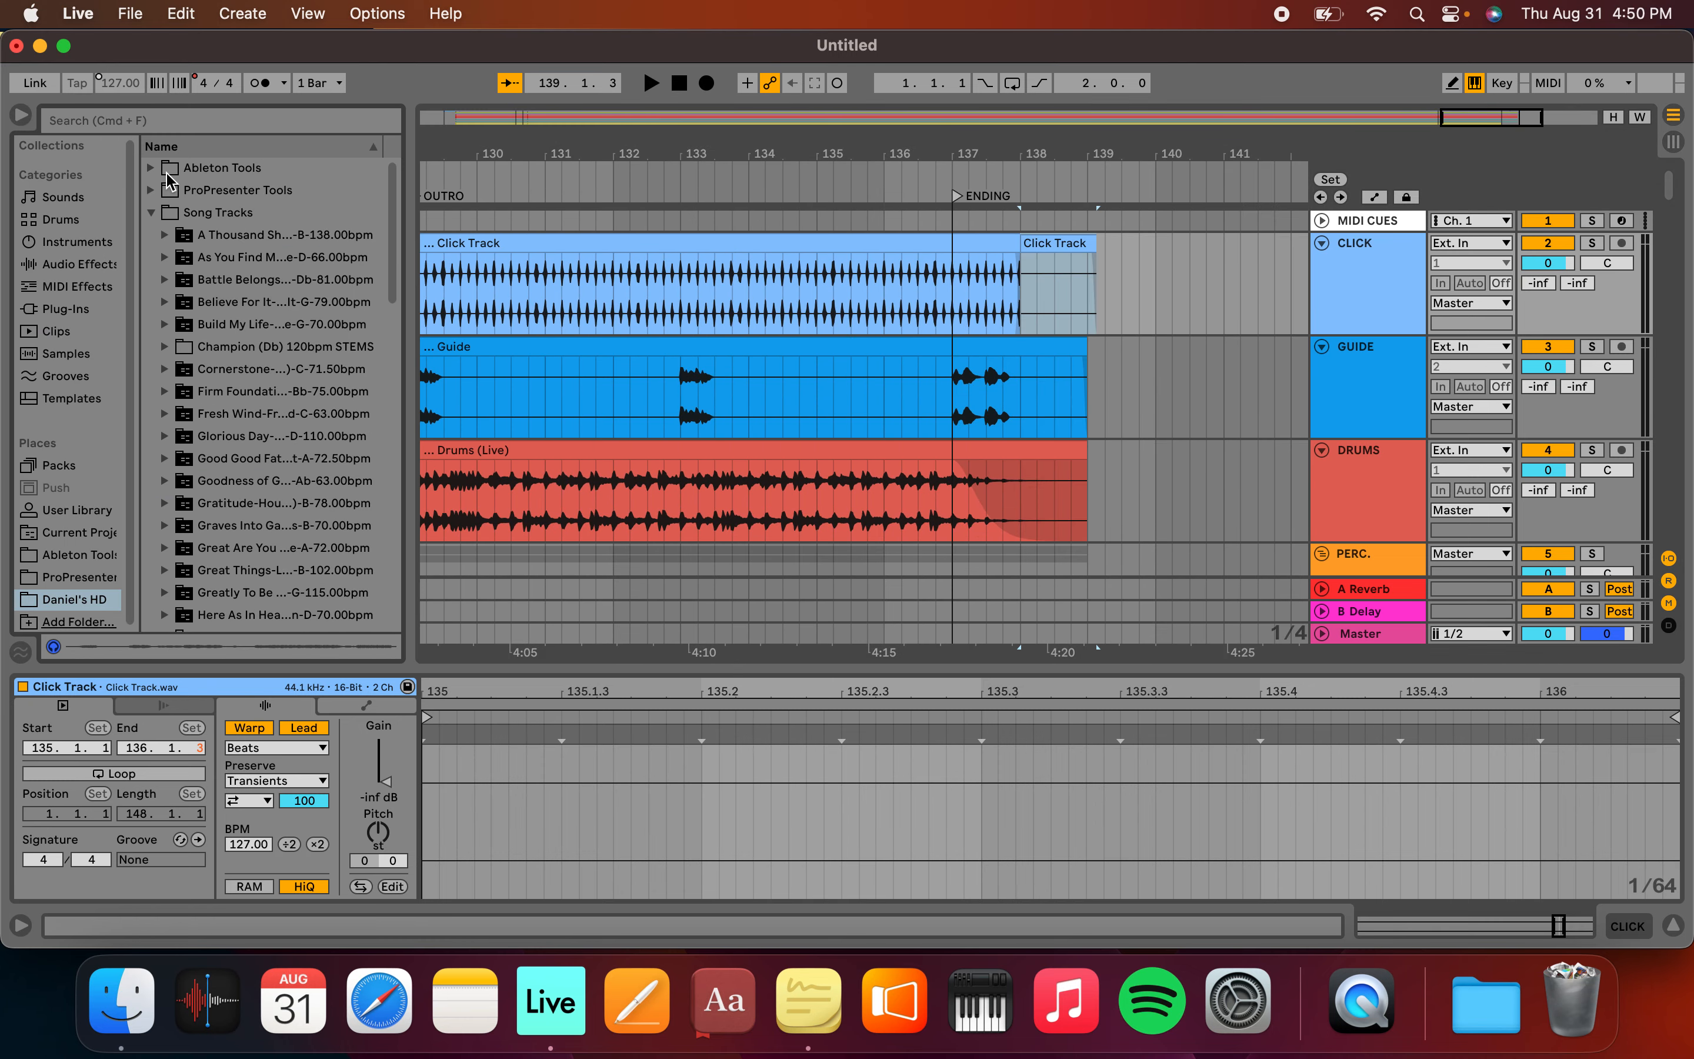
{"action": "left_click", "coordinate": [150, 169]}
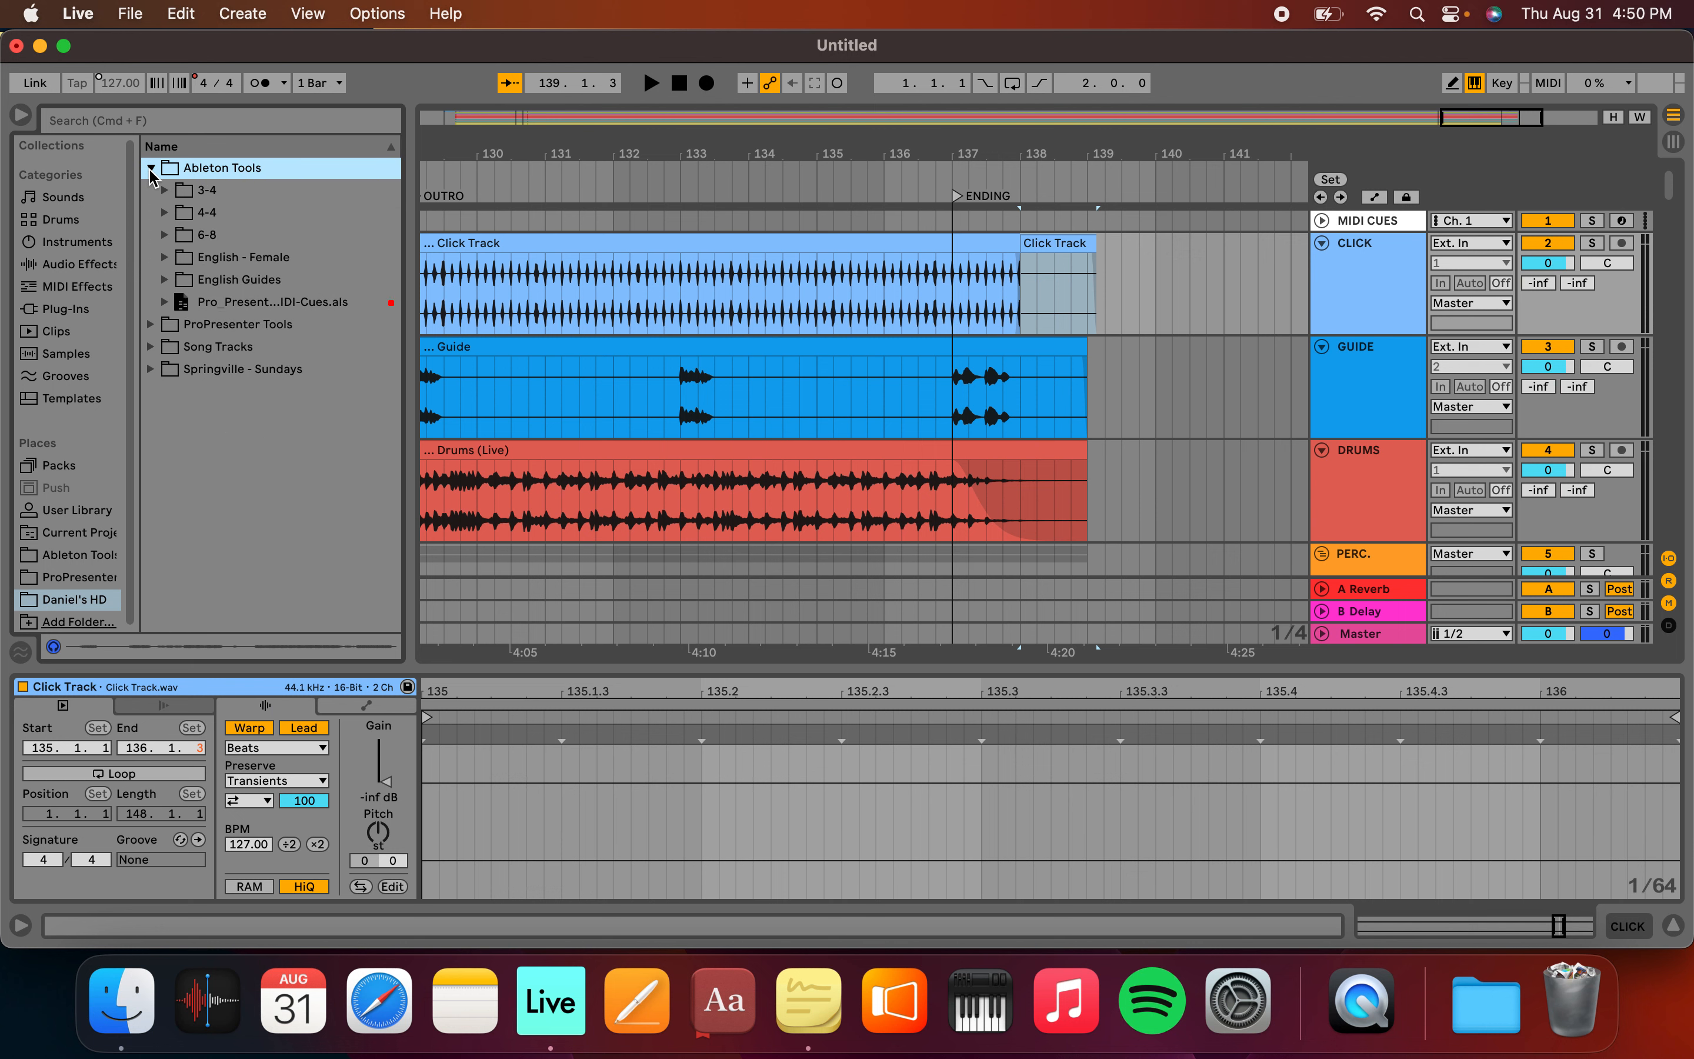
{"action": "left_click", "coordinate": [164, 257]}
{"action": "left_click", "coordinate": [179, 282]}
{"action": "scroll", "coordinate": [323, 352], "scroll_direction": "down", "scroll_amount": 2}
{"action": "scroll", "coordinate": [324, 352], "scroll_direction": "down", "scroll_amount": 1}
{"action": "left_click", "coordinate": [334, 277]}
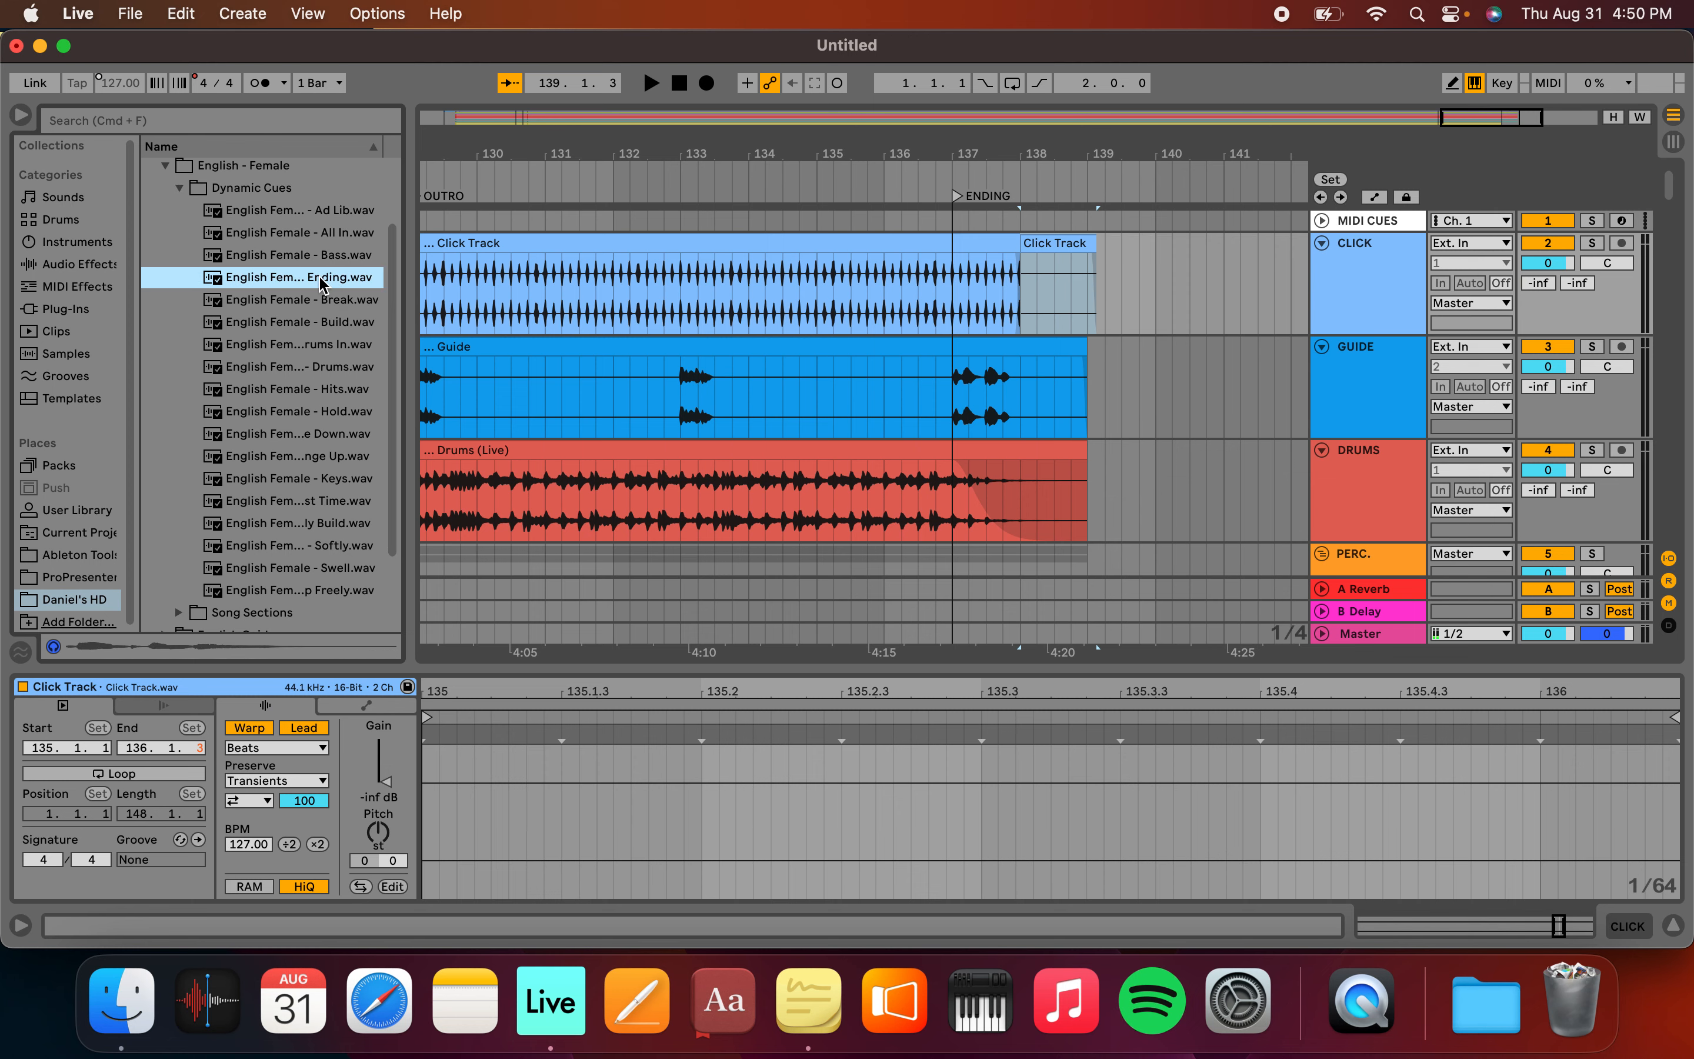
Extend the end of the Guide clip to bar 157 and listen to its spoken cue at bar 153
{"action": "left_click_drag", "start_coordinate": [1013, 389], "coordinate": [1096, 370]}
{"action": "scroll", "coordinate": [1145, 343], "scroll_direction": "up", "scroll_amount": 8}
{"action": "scroll", "coordinate": [1144, 343], "scroll_direction": "right", "scroll_amount": 10}
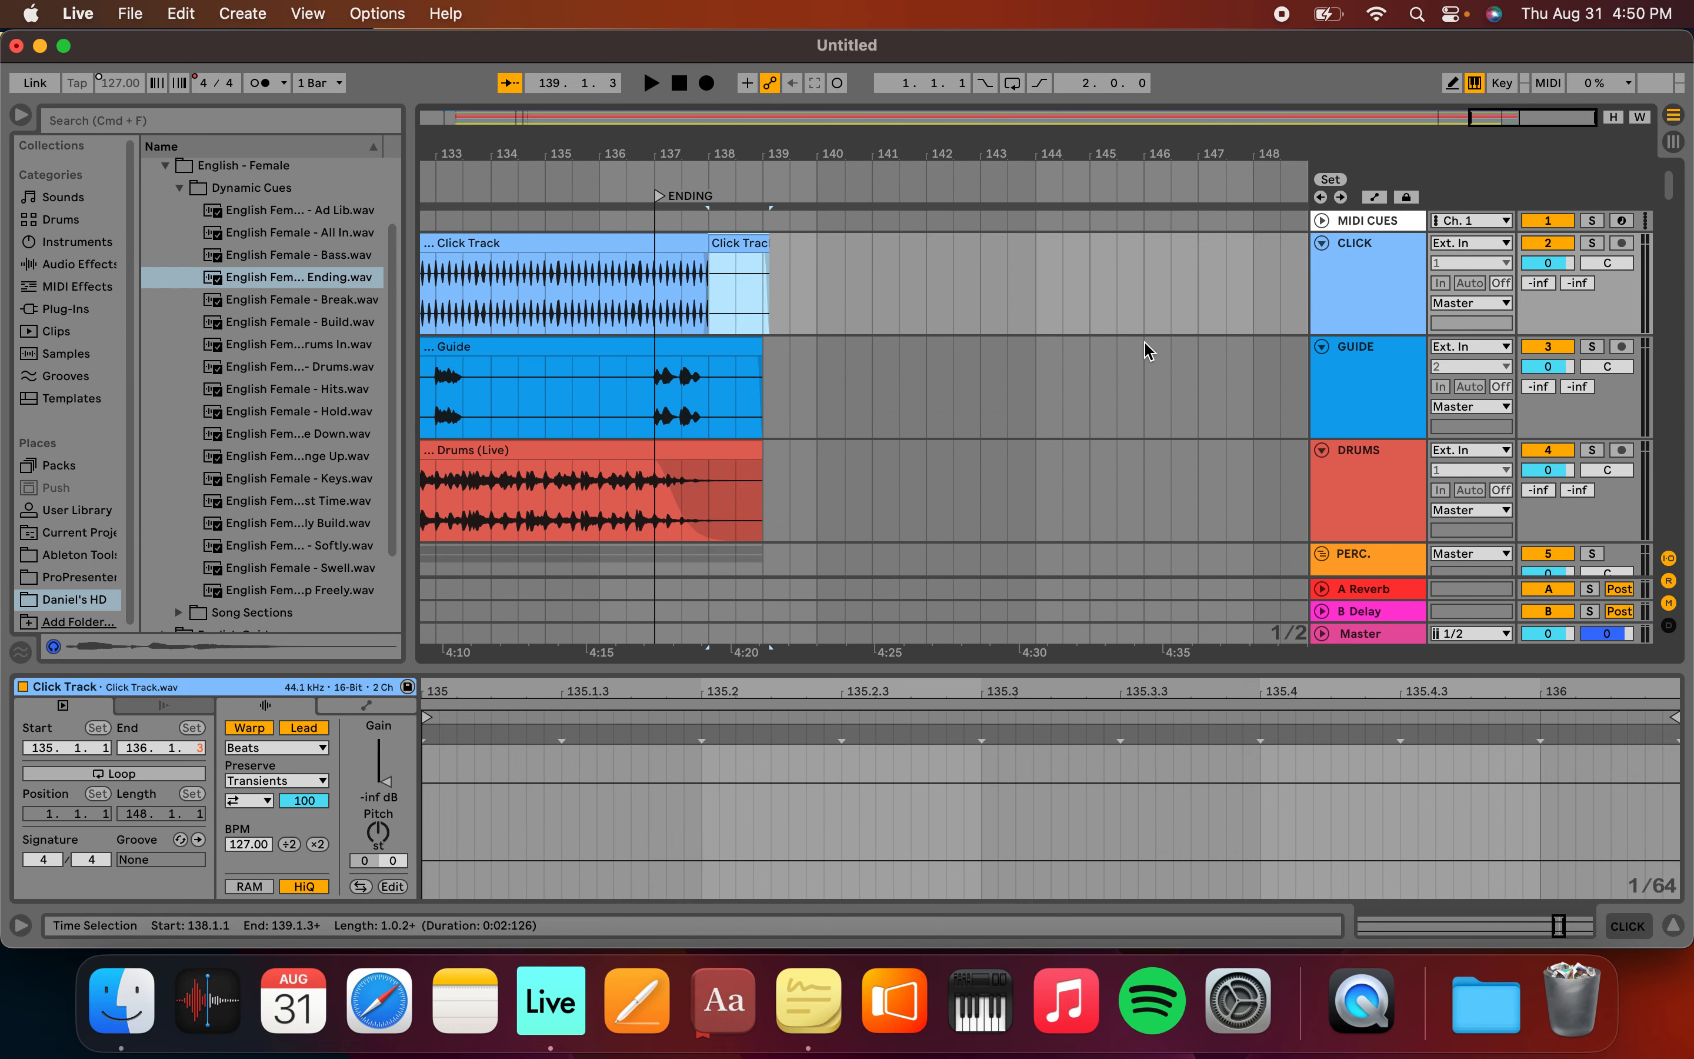
{"action": "left_click_drag", "start_coordinate": [763, 346], "coordinate": [1170, 389]}
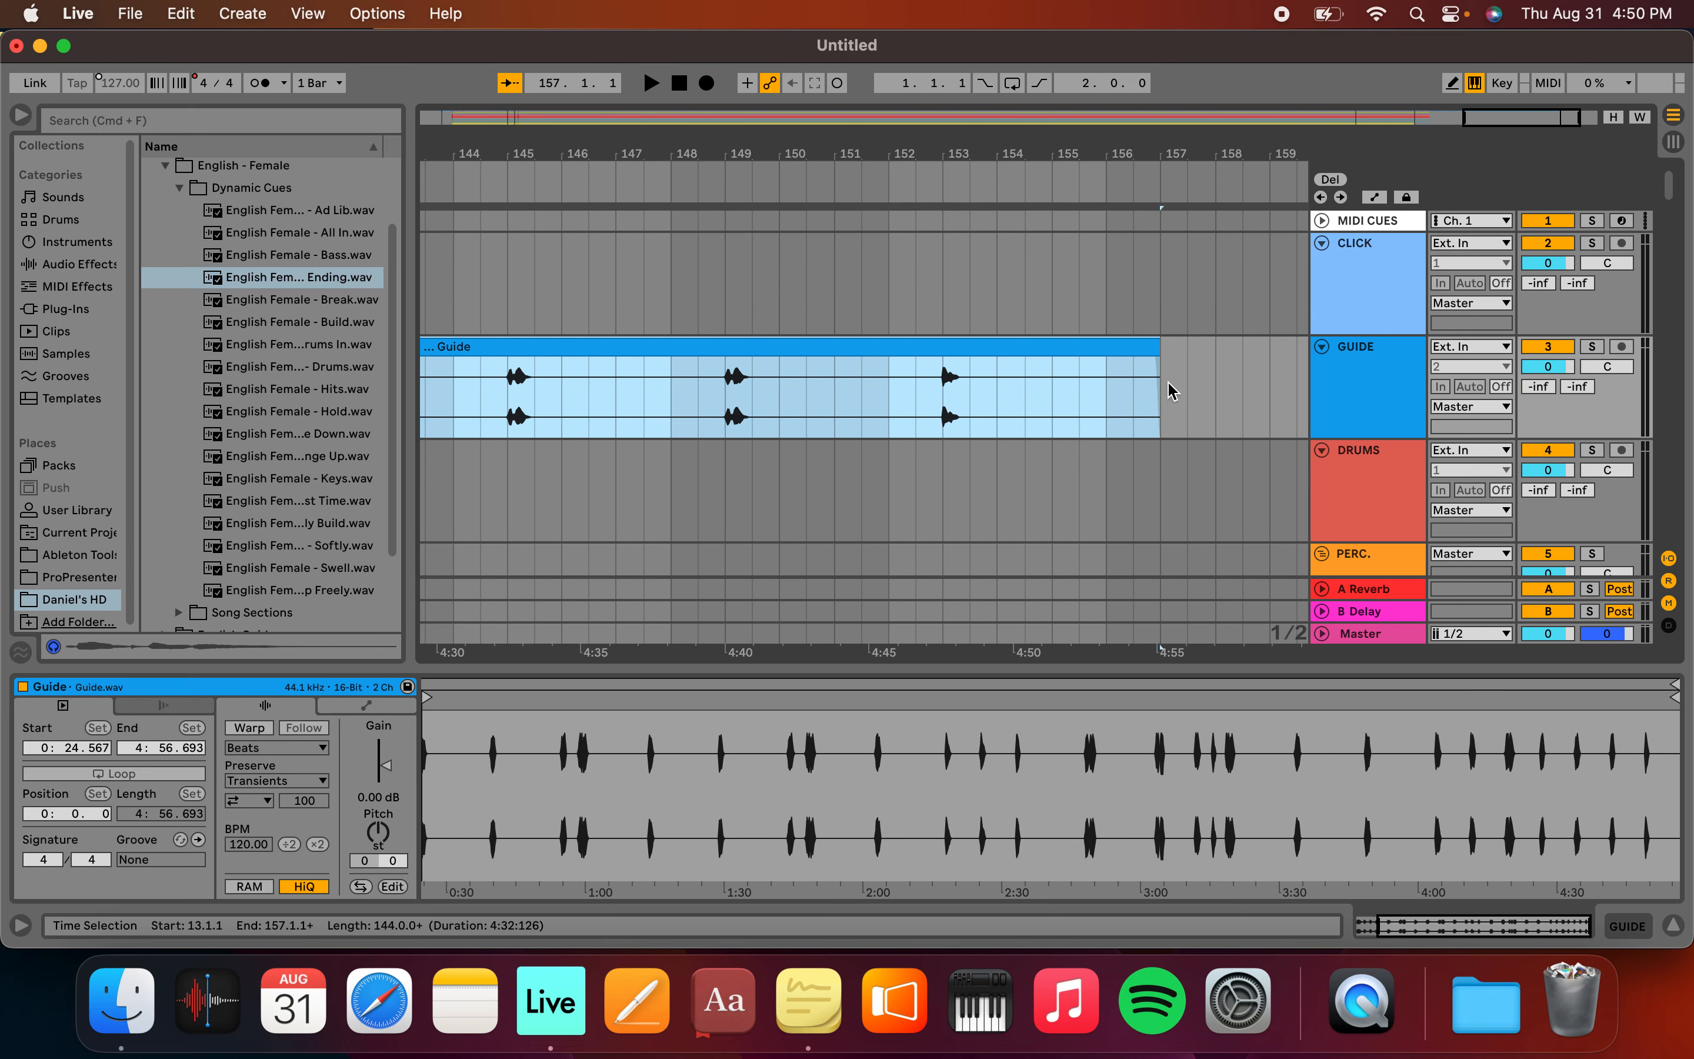
{"action": "left_click", "coordinate": [945, 400]}
{"action": "key", "text": "space"}
{"action": "key", "text": "space"}
Copy the guide cue from 153.1.1 to 153.2.3 and trim the Guide clip back to end at bar 139
{"action": "scroll", "coordinate": [906, 390], "scroll_direction": "up", "scroll_amount": 5}
{"action": "left_click_drag", "start_coordinate": [777, 400], "coordinate": [821, 400]}
{"action": "key", "text": "super+c"}
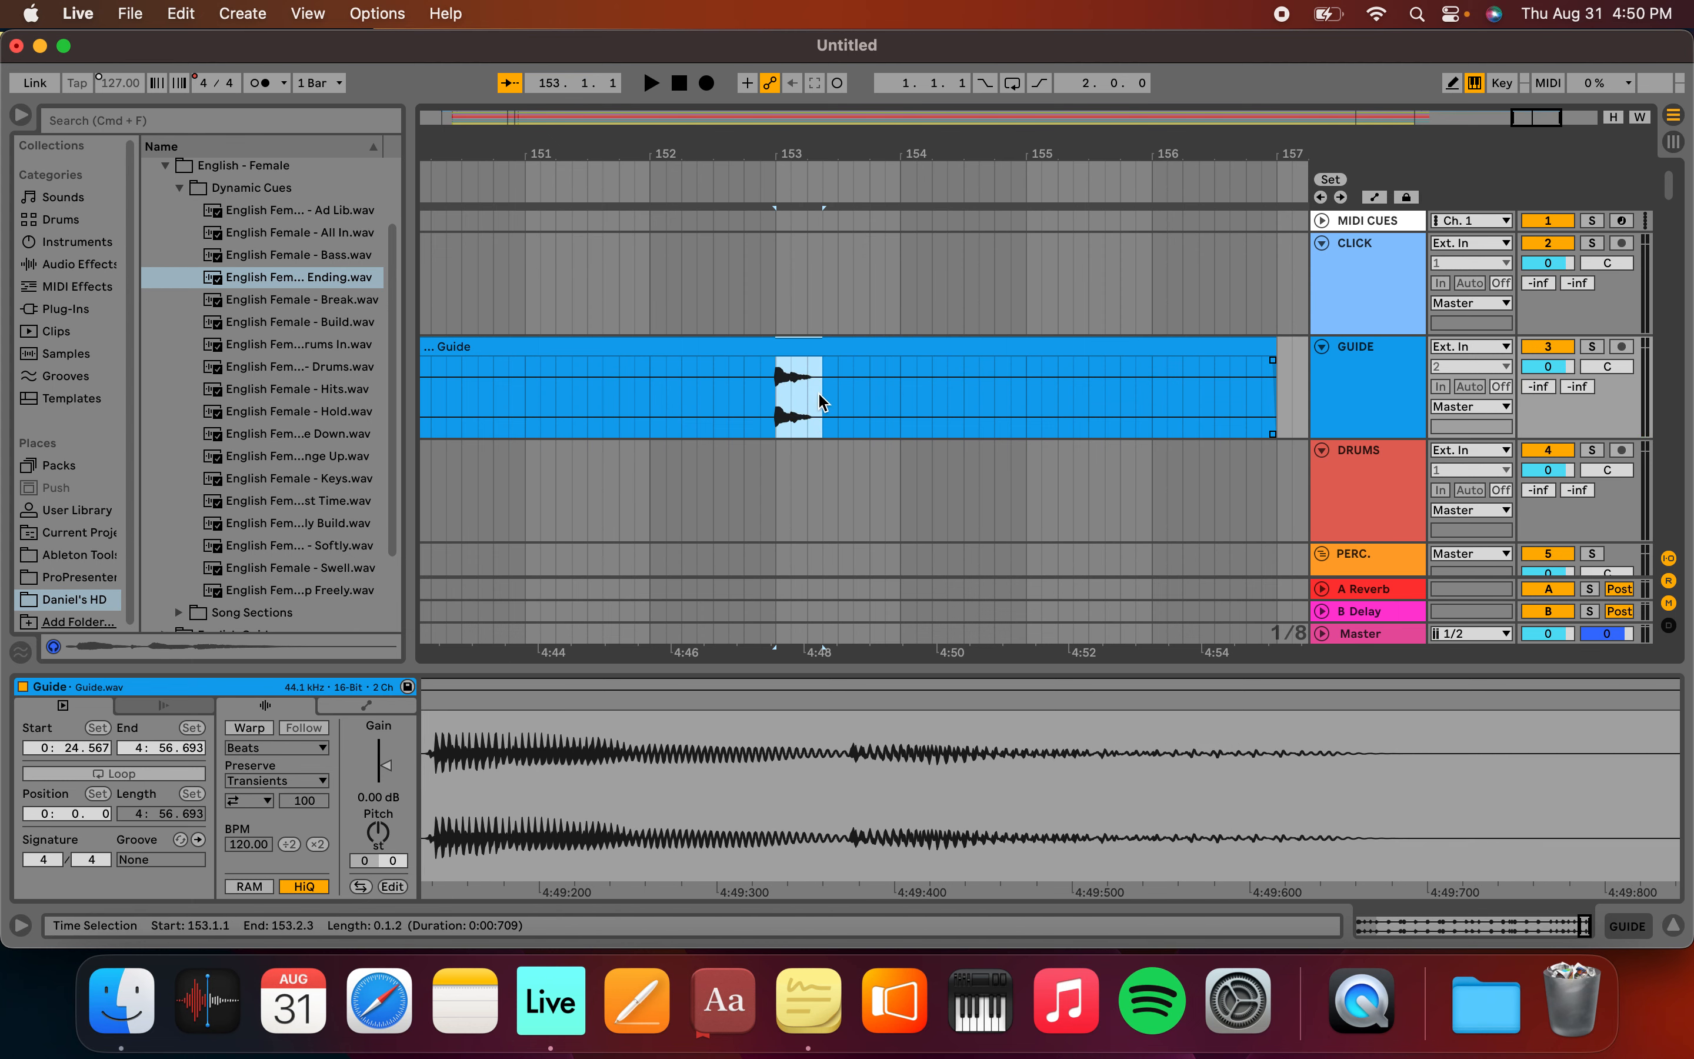
{"action": "scroll", "coordinate": [818, 392], "scroll_direction": "down", "scroll_amount": 5}
{"action": "left_click_drag", "start_coordinate": [1203, 356], "coordinate": [1008, 356]}
Paste the copied cue over the Guide clip at bar 137 and delete the leftover Guide clip from 137.2.3 to bar 139
{"action": "scroll", "coordinate": [866, 393], "scroll_direction": "up", "scroll_amount": 5}
{"action": "scroll", "coordinate": [866, 385], "scroll_direction": "up", "scroll_amount": 3}
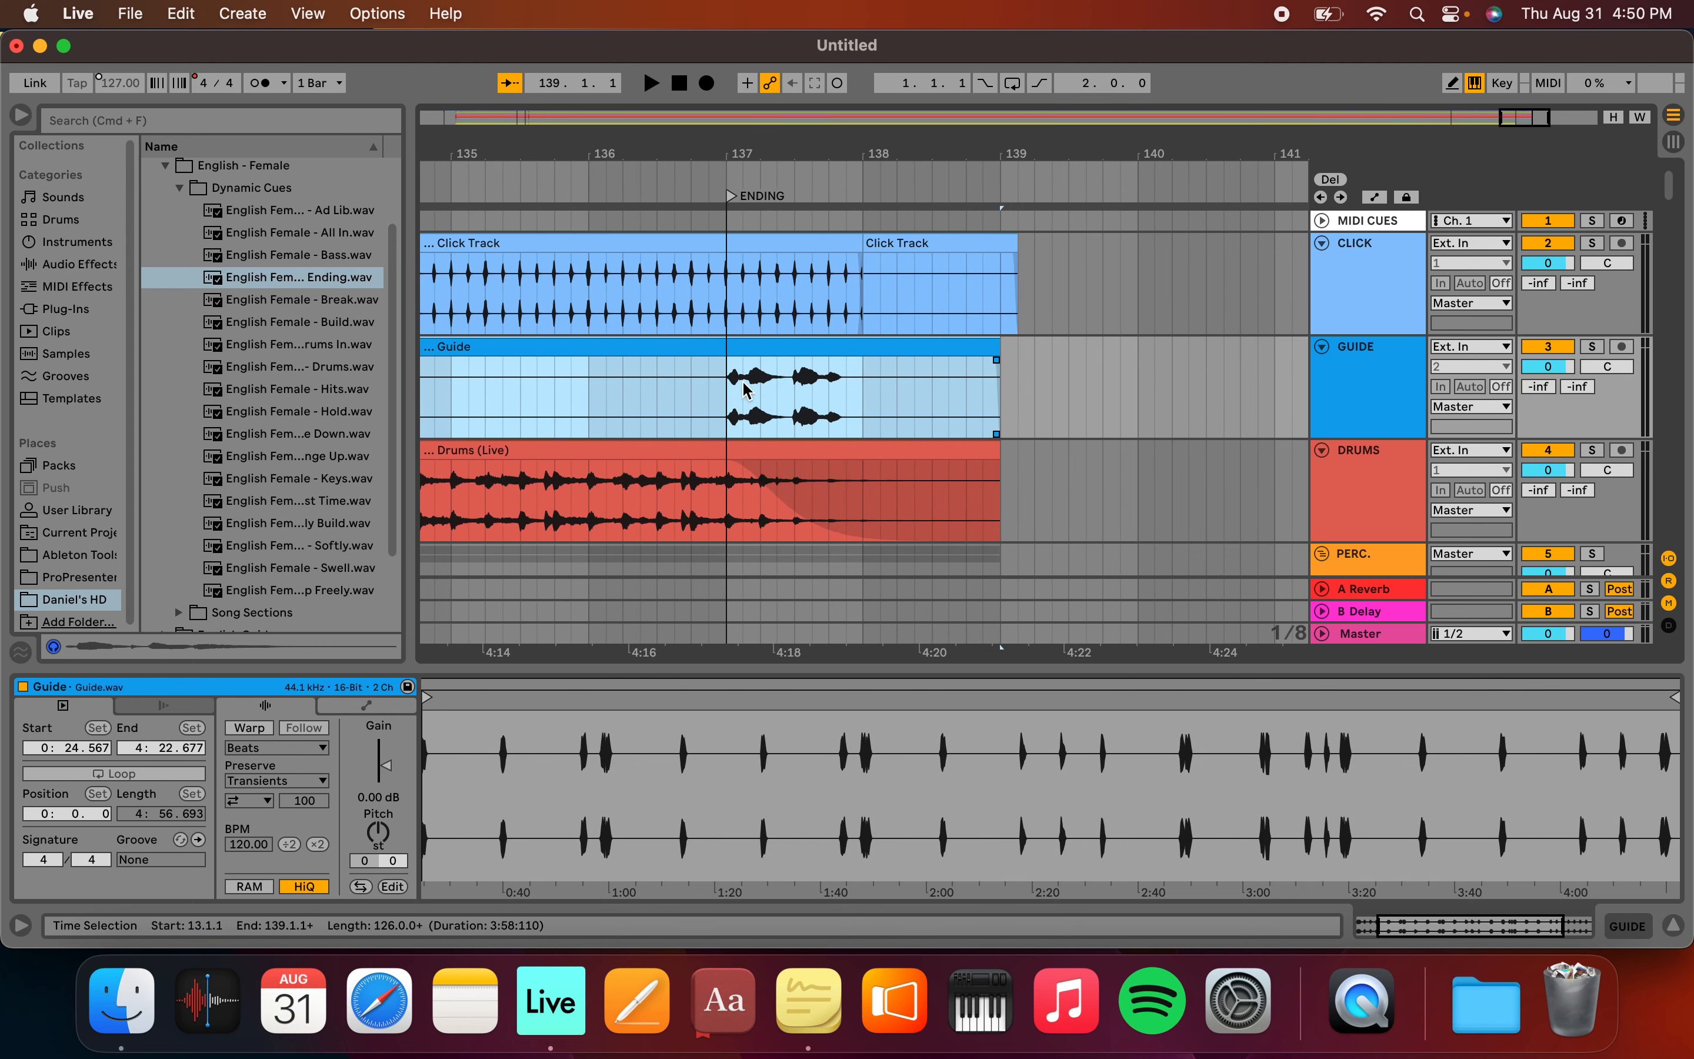
{"action": "left_click", "coordinate": [726, 390]}
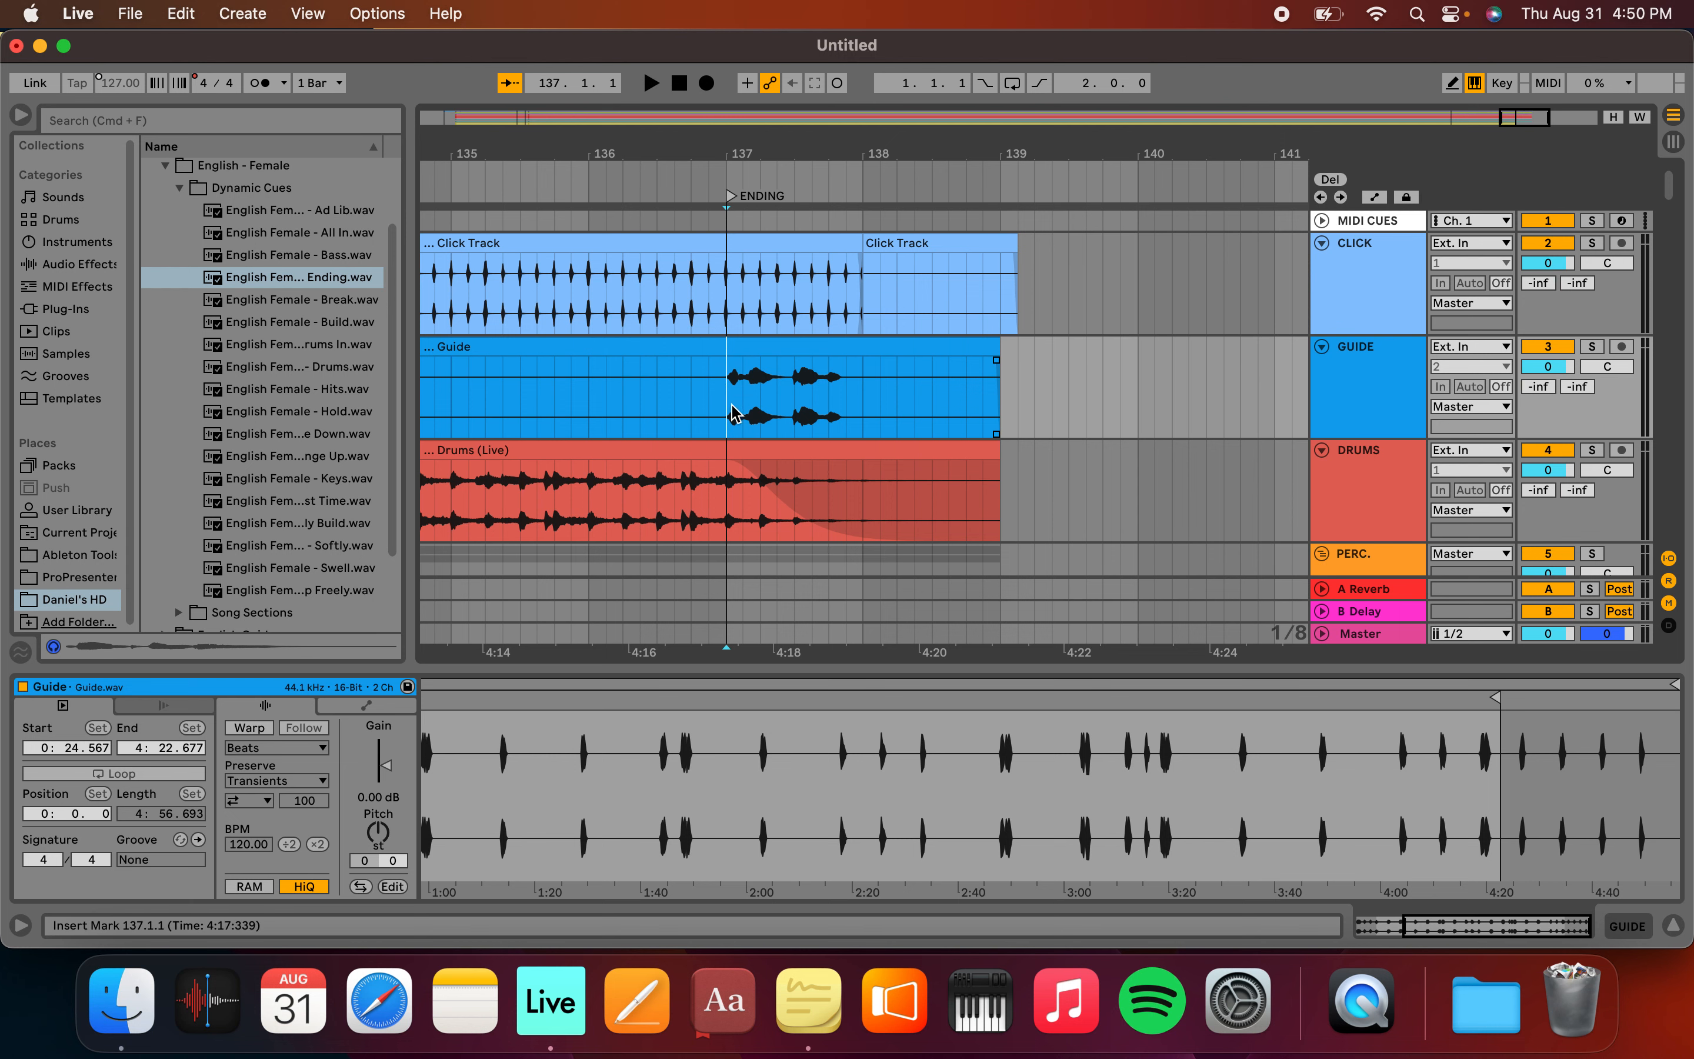
{"action": "key", "text": "super+v"}
{"action": "left_click", "coordinate": [840, 344]}
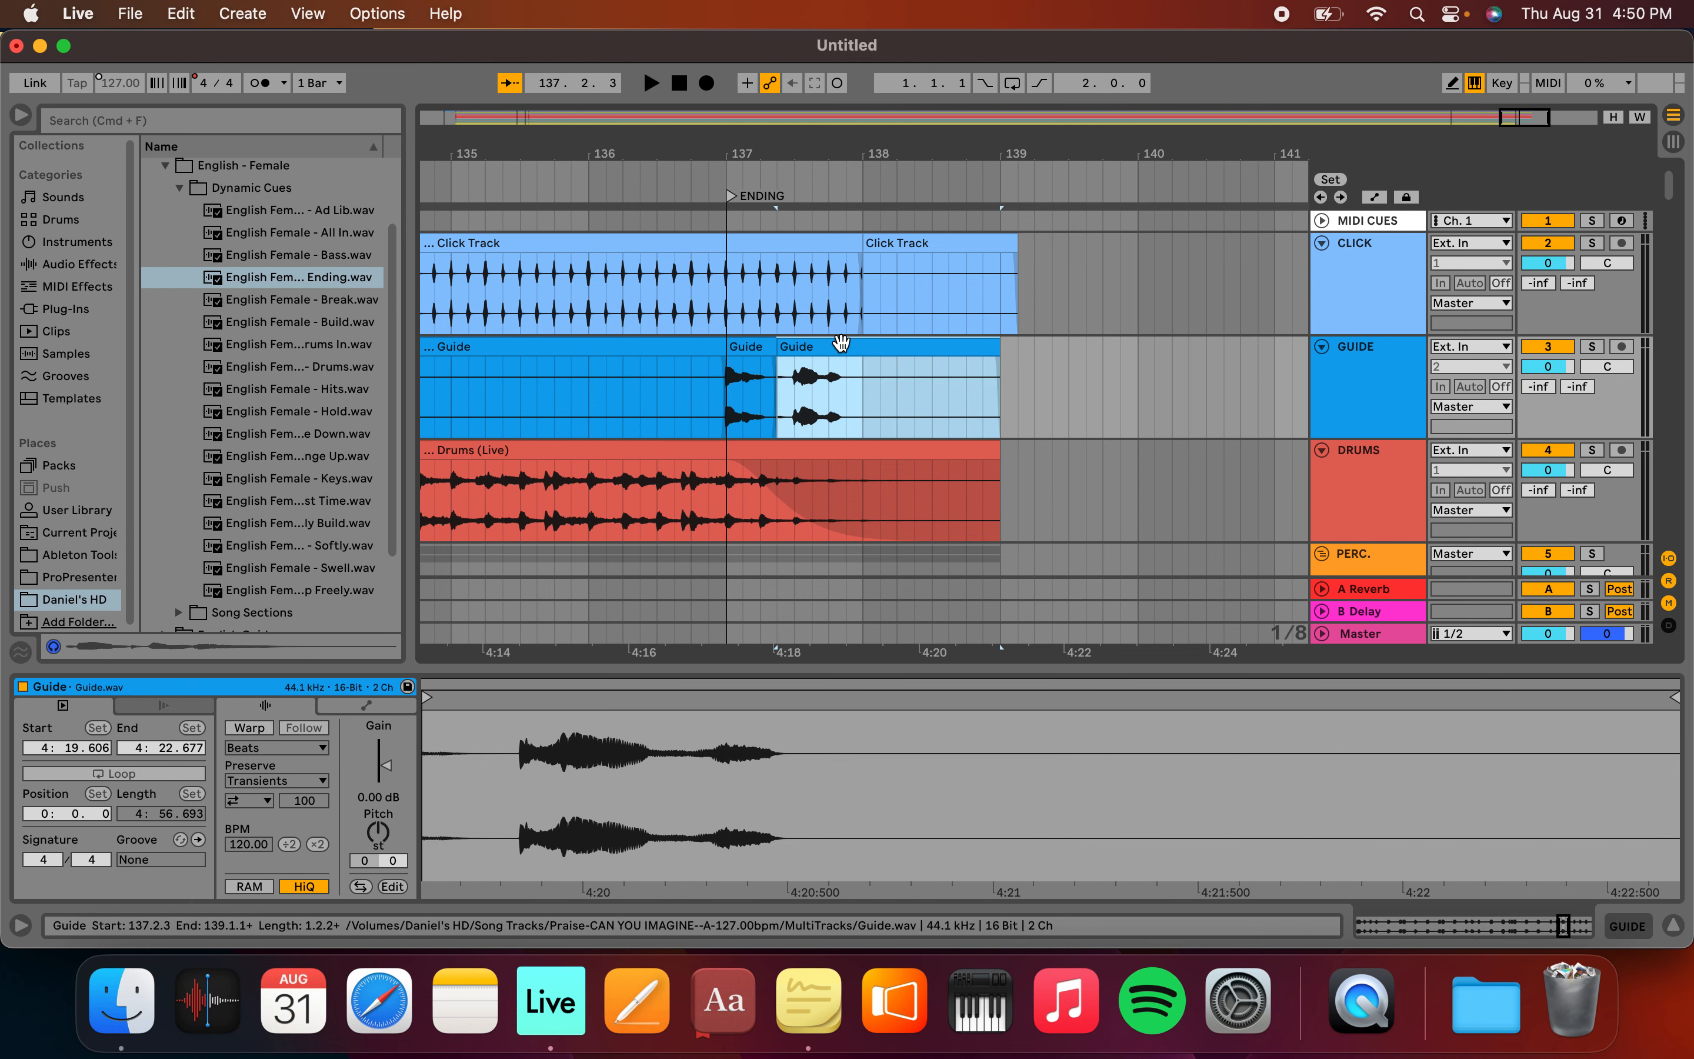
{"action": "key", "text": "Delete"}
Play from the ENDING marker past bar 139 to check the replaced guide cue with the ending
{"action": "left_click", "coordinate": [733, 195]}
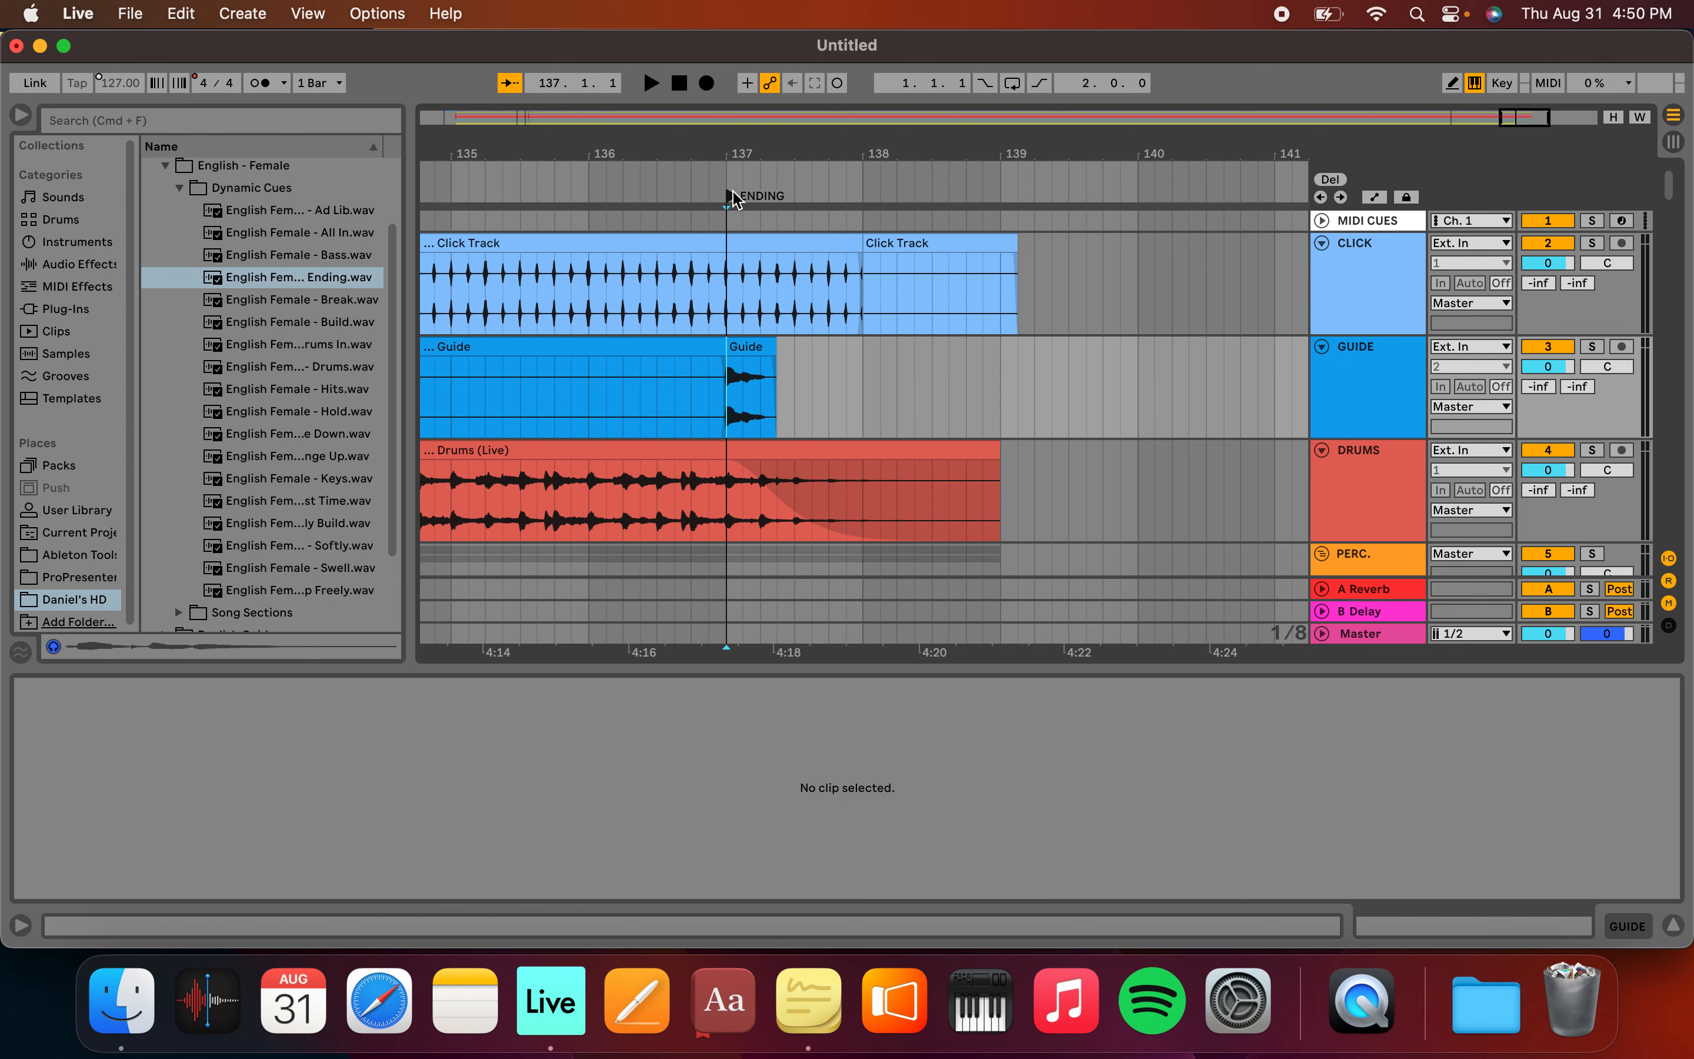
{"action": "key", "text": "space"}
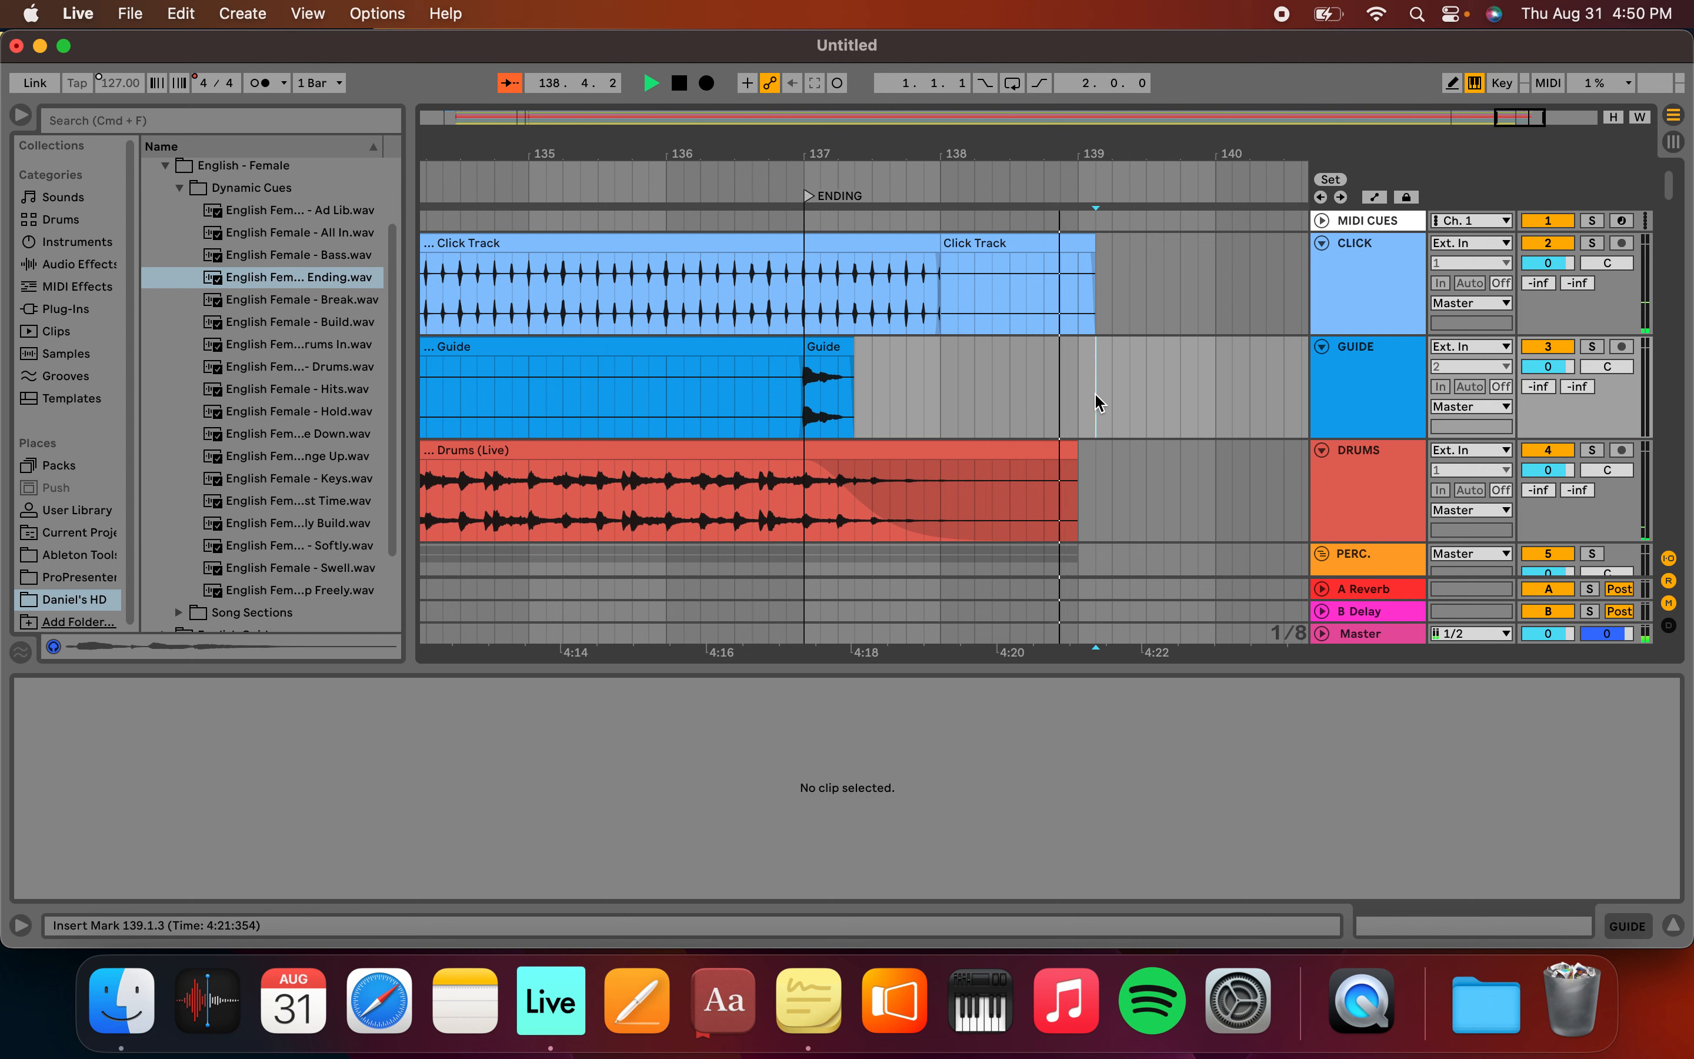
{"action": "key", "text": "space"}
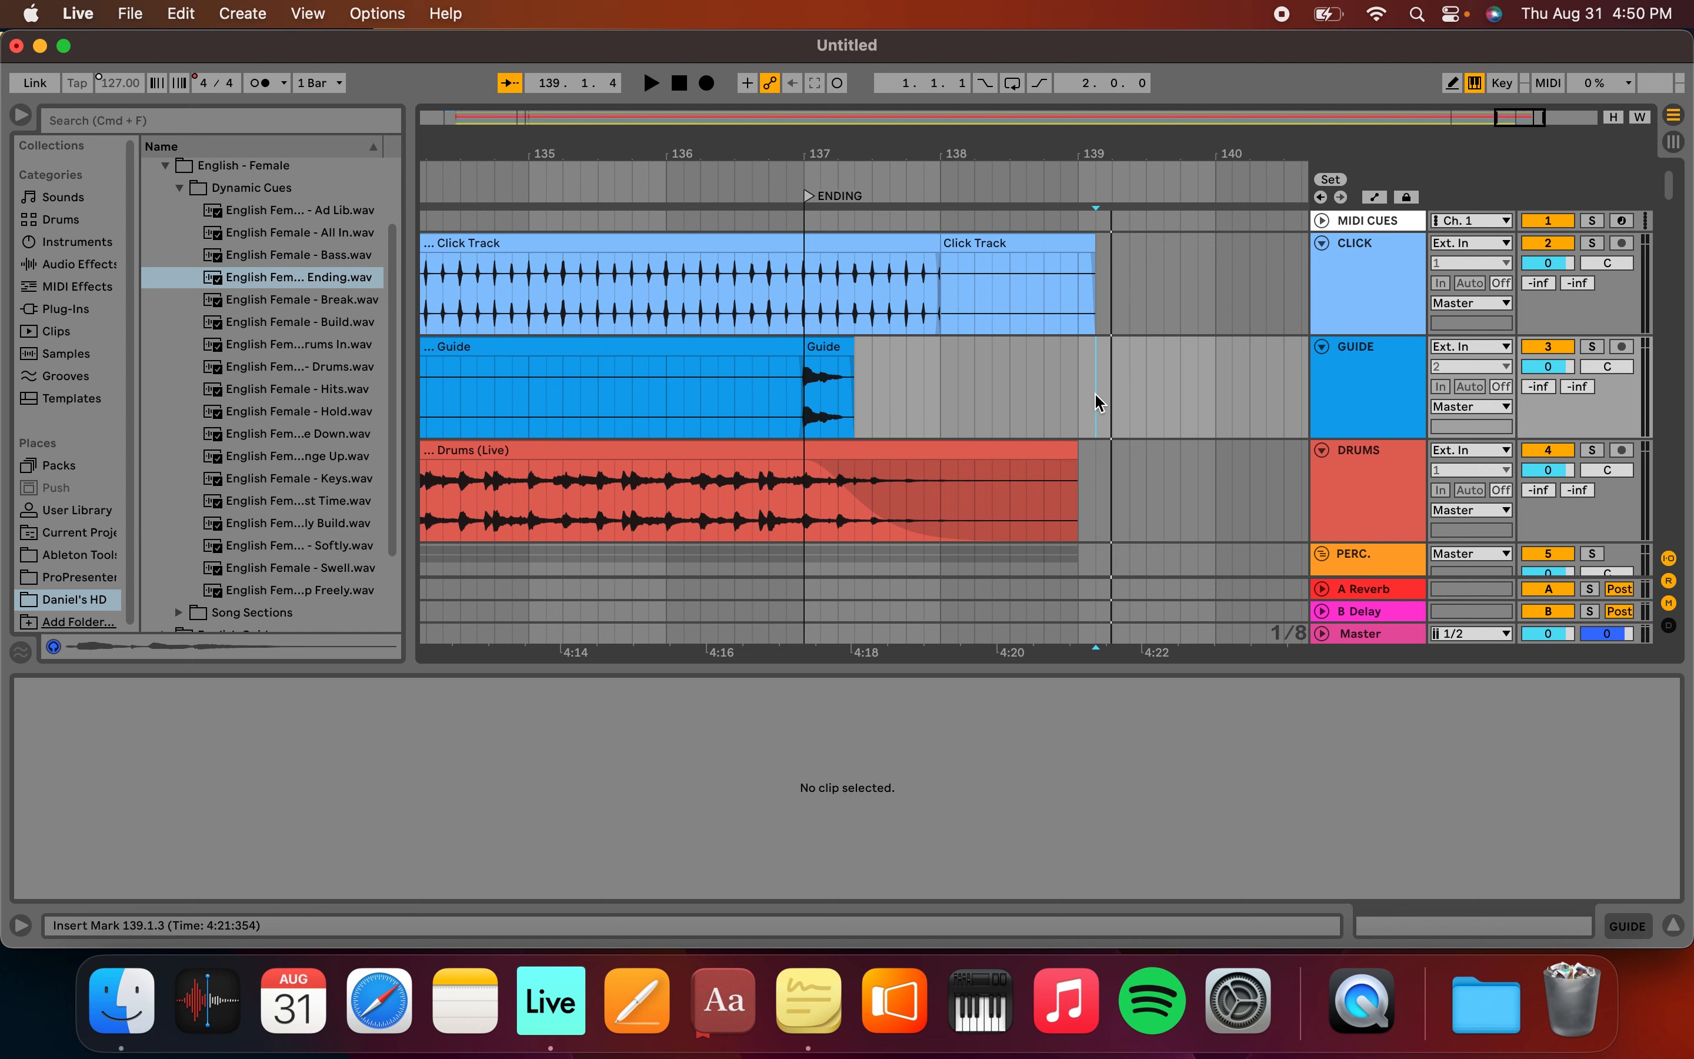